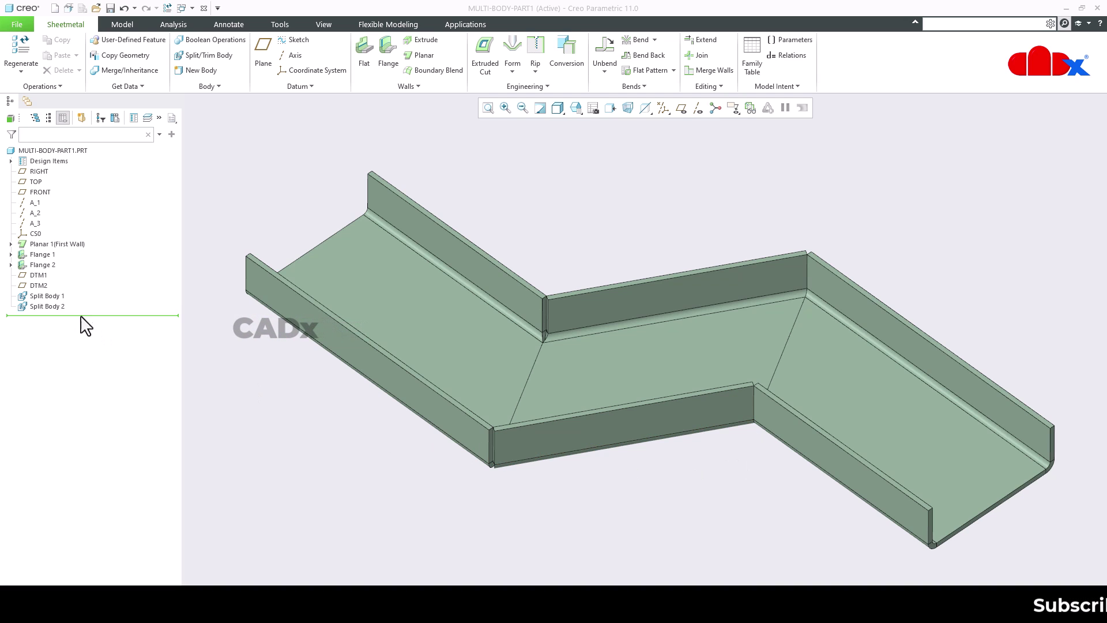
# Delete Split Body 1 and Split Body 2 from the model tree and confirm.
pyautogui.click(47, 296)
pyautogui.keyDown('ctrl'); pyautogui.click(50, 306); pyautogui.keyUp('ctrl')
pyautogui.rightClick(54, 311)
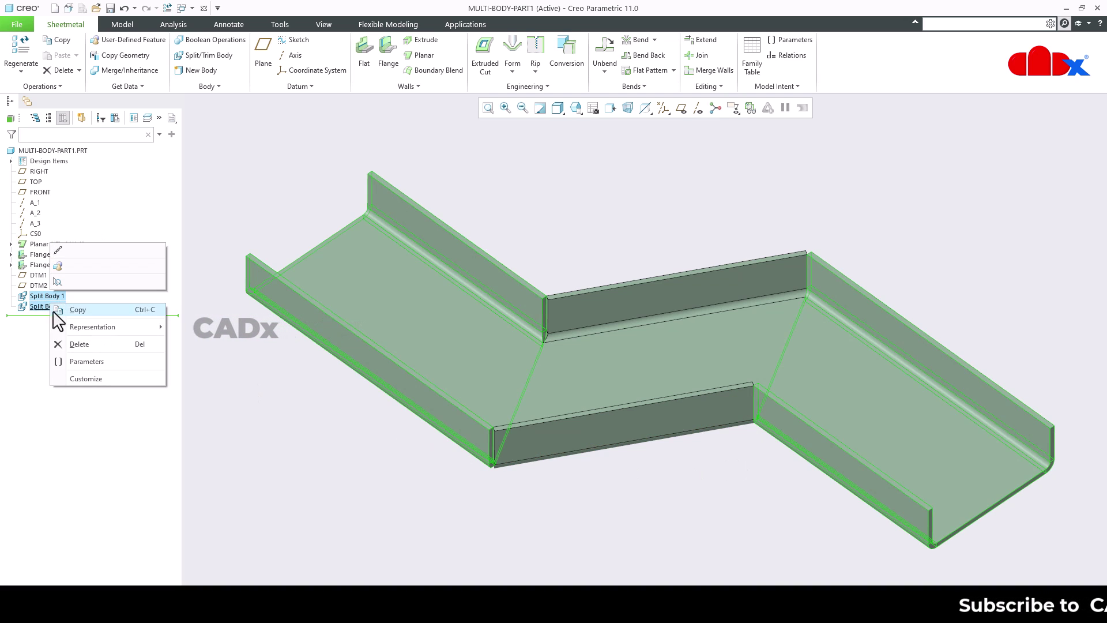
pyautogui.click(75, 345)
pyautogui.click(591, 341)
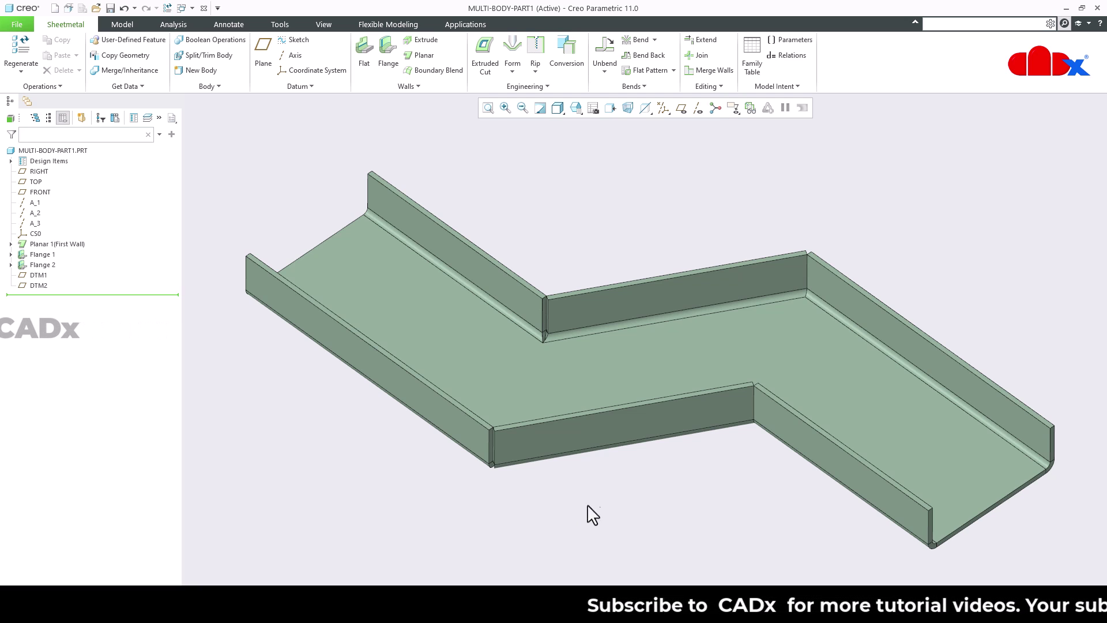
pyautogui.click(674, 70)
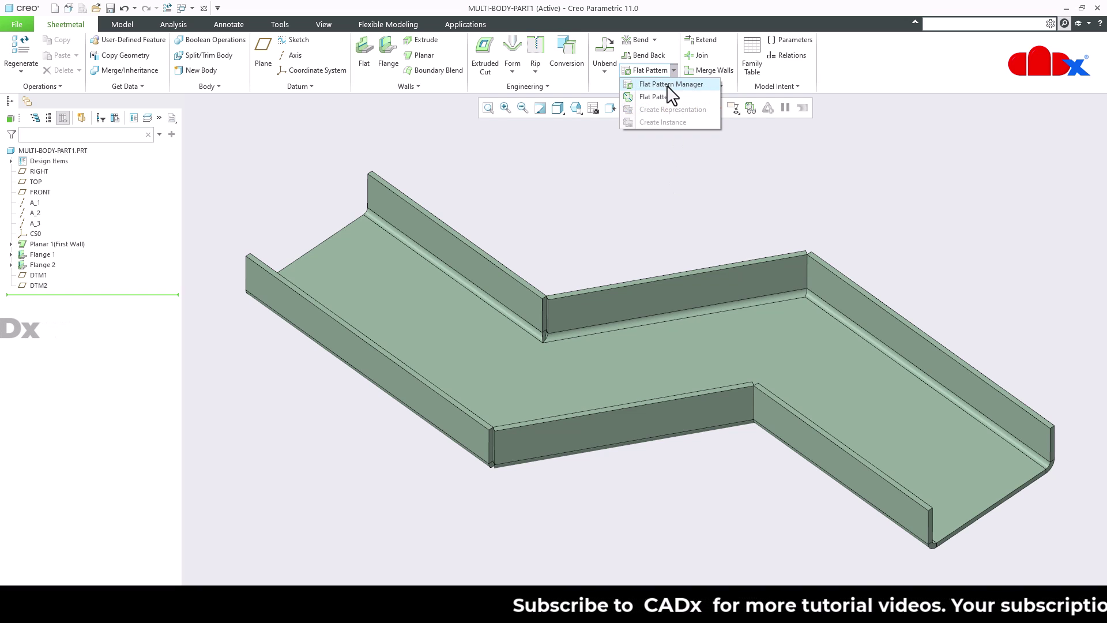
pyautogui.click(657, 97)
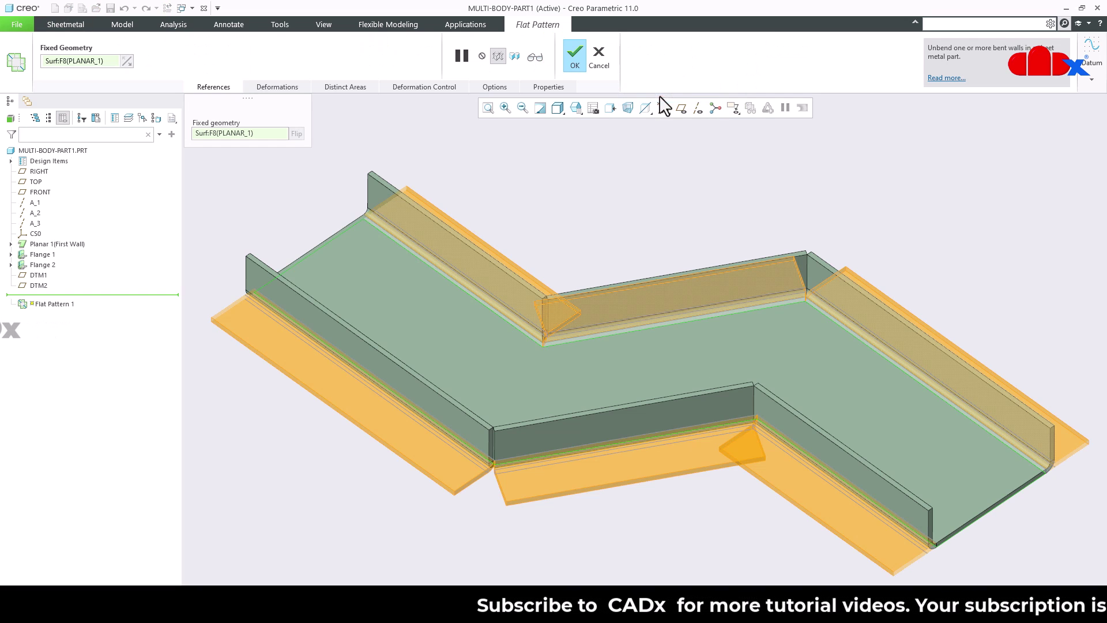
pyautogui.click(582, 62)
pyautogui.click(682, 534)
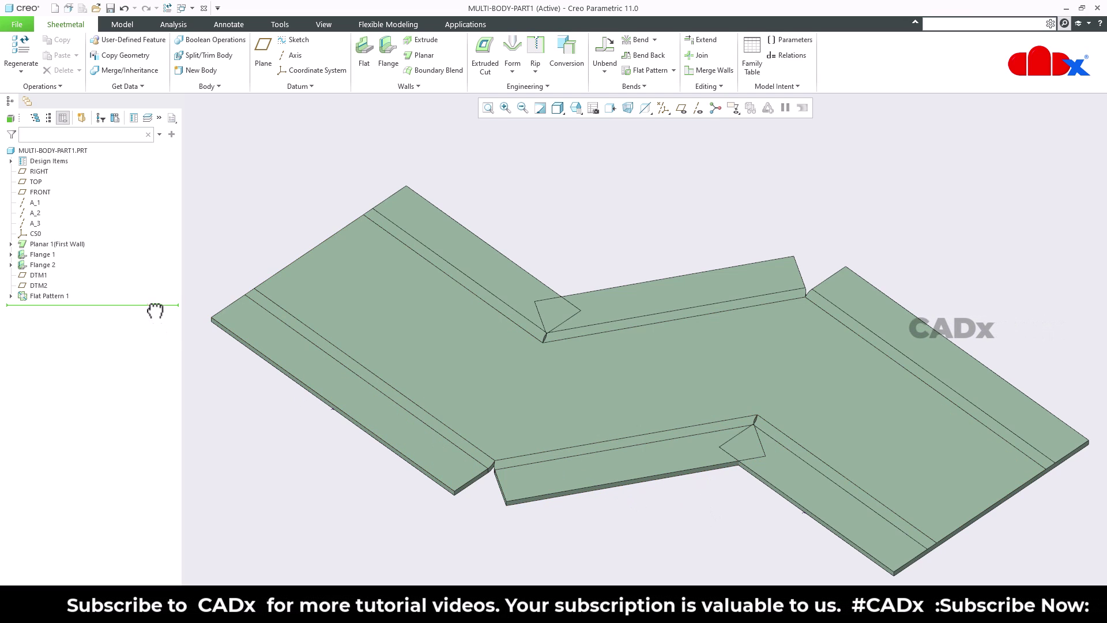
pyautogui.moveTo(158, 292); pyautogui.dragTo(156, 290)
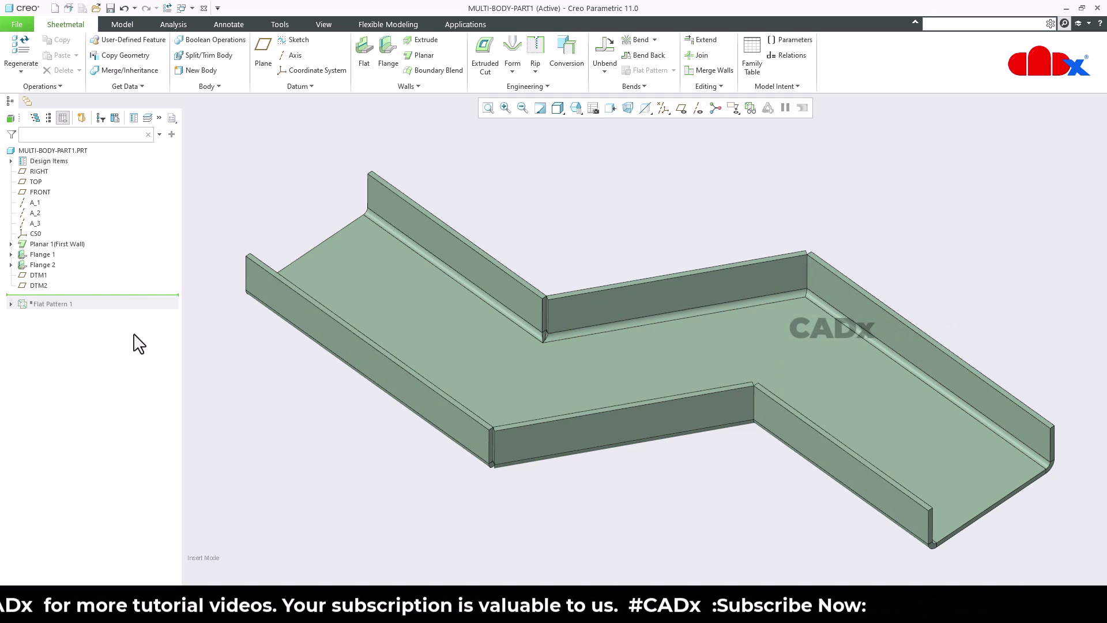
pyautogui.rightClick(68, 306)
pyautogui.click(76, 344)
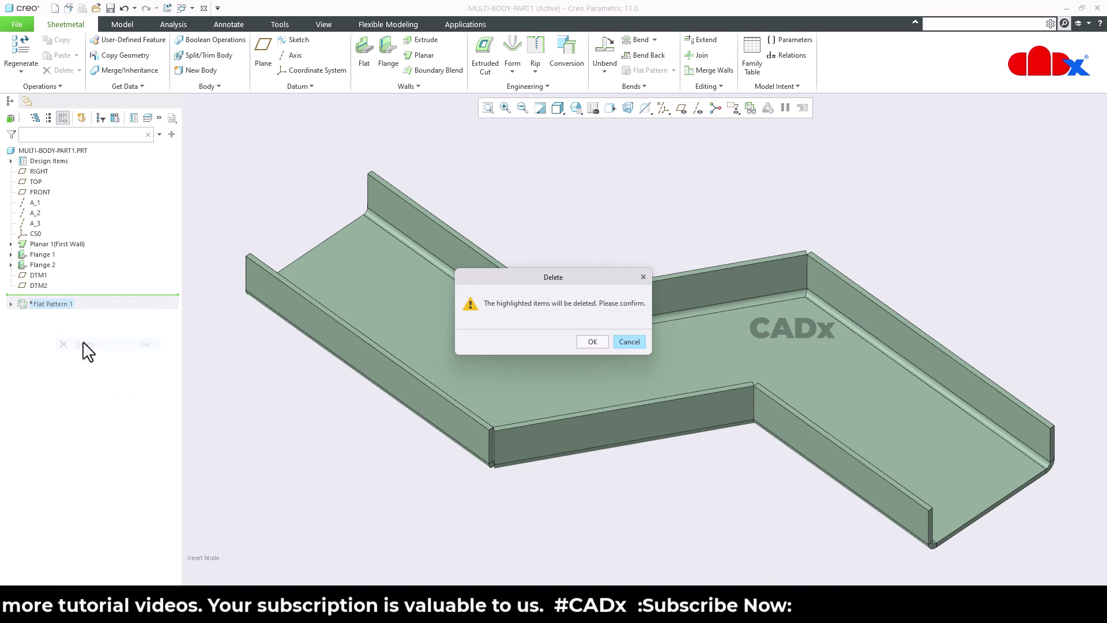
pyautogui.click(593, 342)
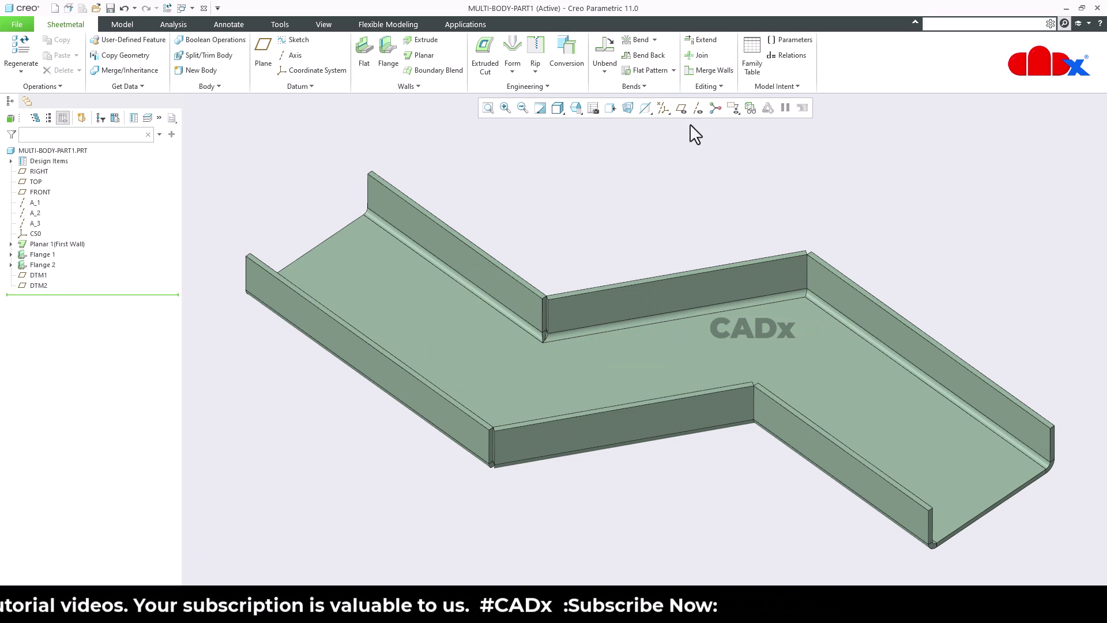
# Show the datum planes and split the tray body at datum plane DTM1.
pyautogui.click(682, 108)
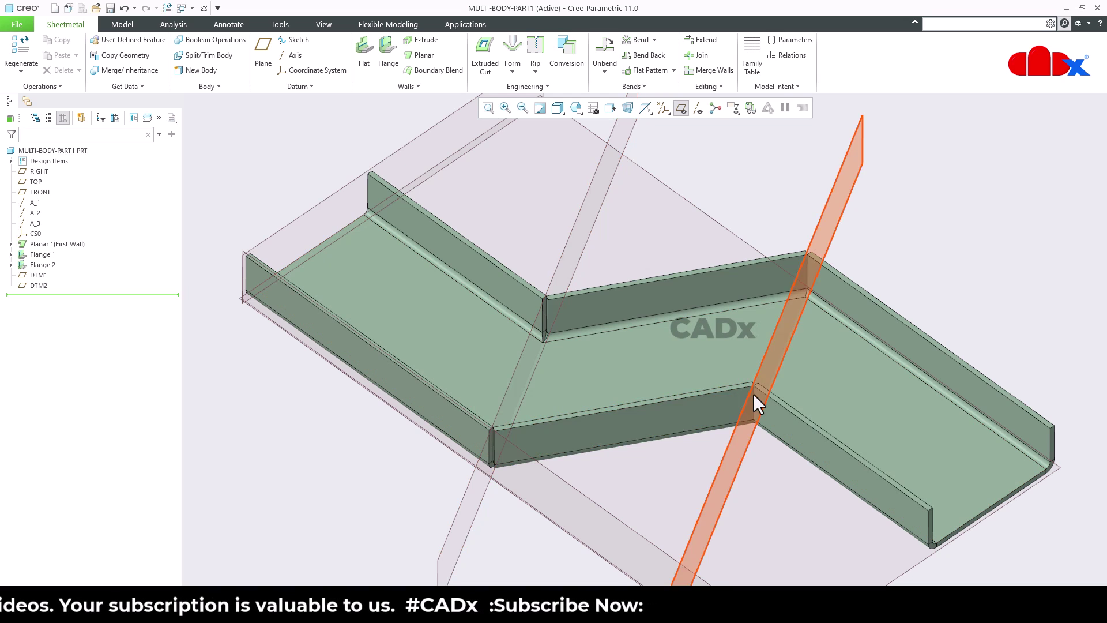
pyautogui.moveTo(743, 470); pyautogui.dragTo(780, 473, button='middle')
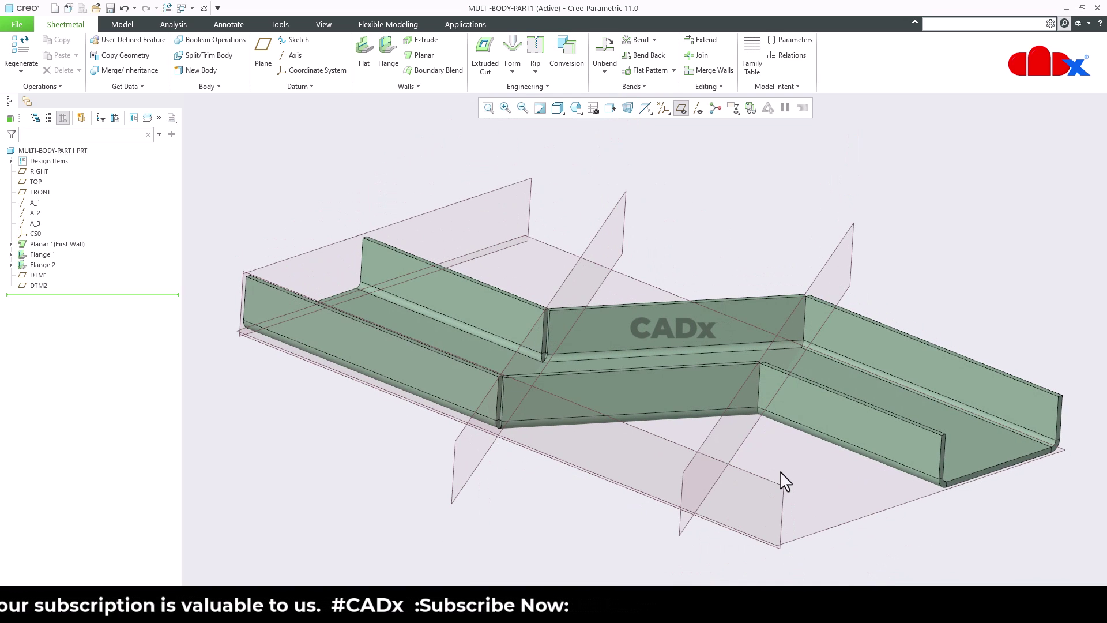
pyautogui.click(219, 58)
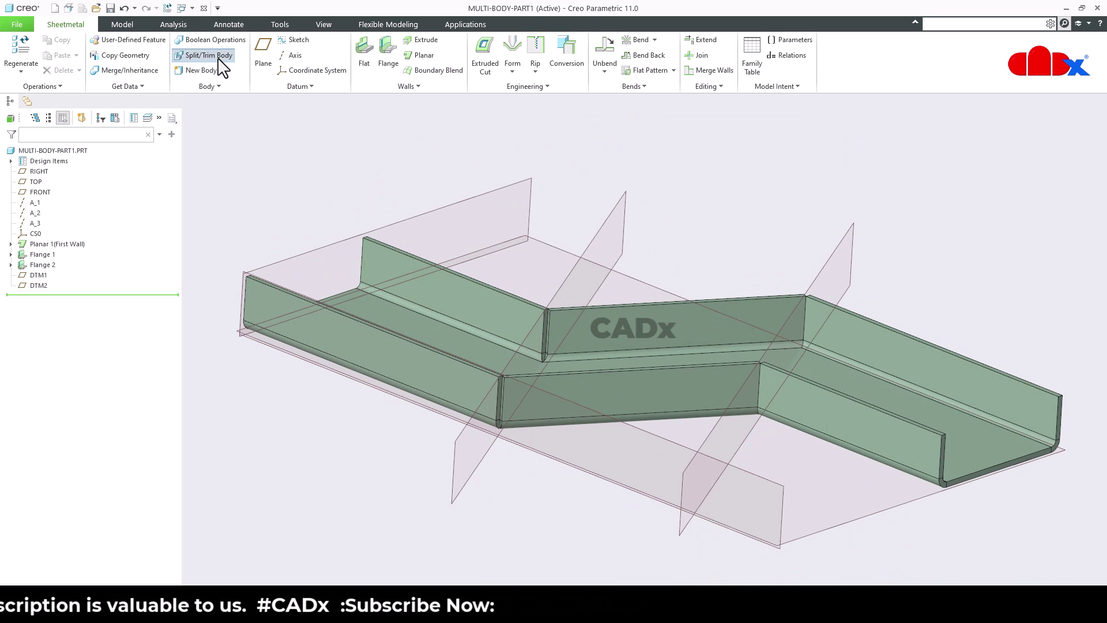
pyautogui.click(396, 310)
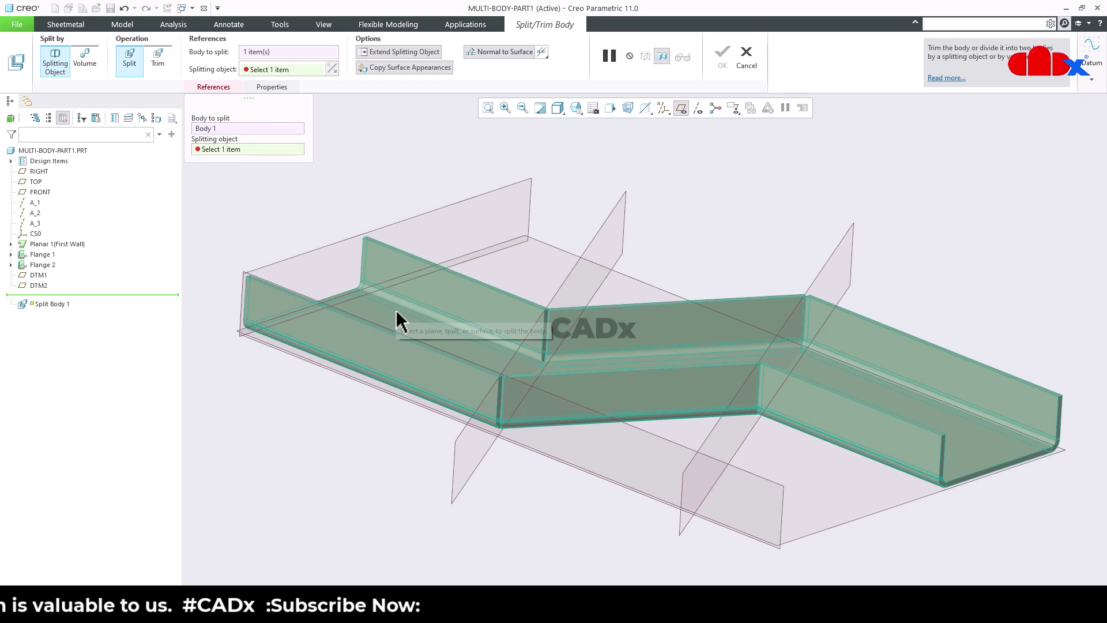
pyautogui.click(576, 271)
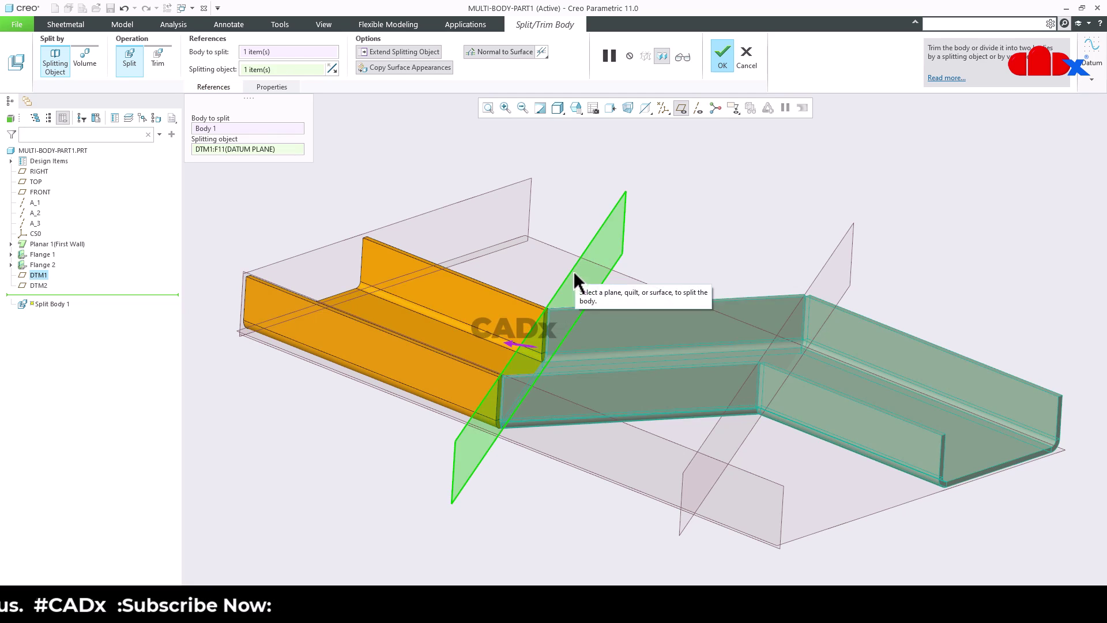
pyautogui.scroll(3, 571, 323)
pyautogui.moveTo(569, 375); pyautogui.dragTo(557, 388, button='middle')
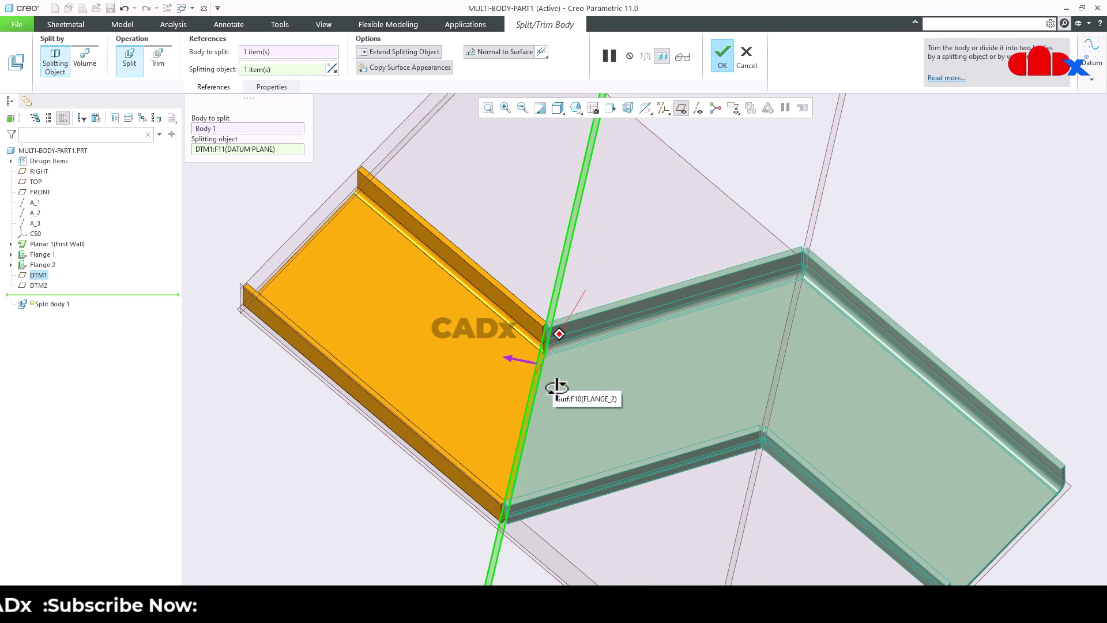
pyautogui.click(722, 59)
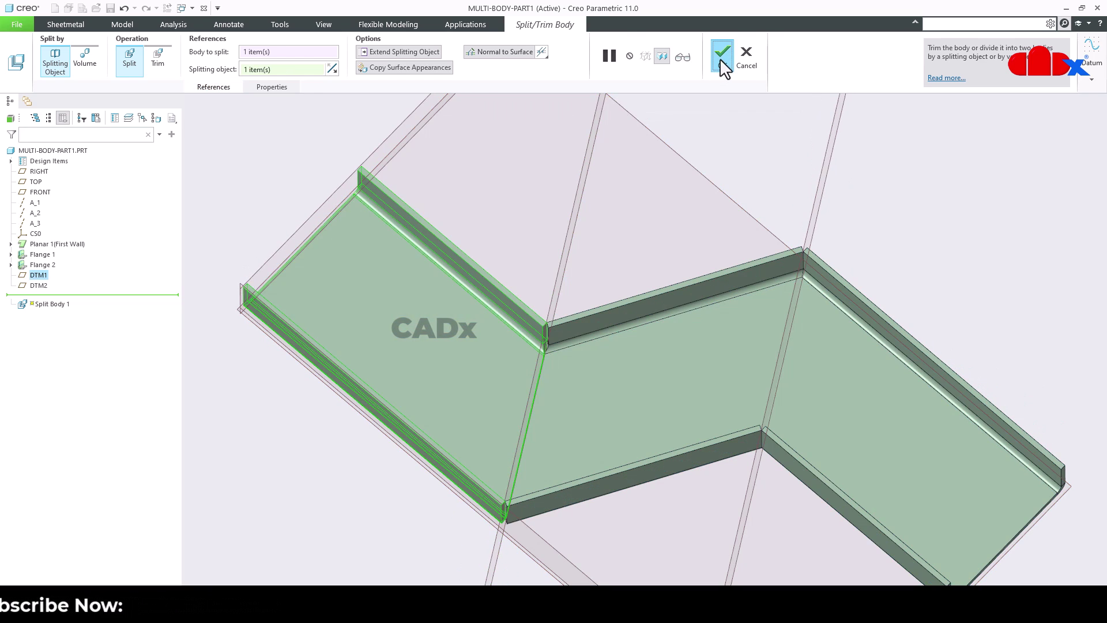
pyautogui.moveTo(661, 333); pyautogui.dragTo(632, 462, button='middle')
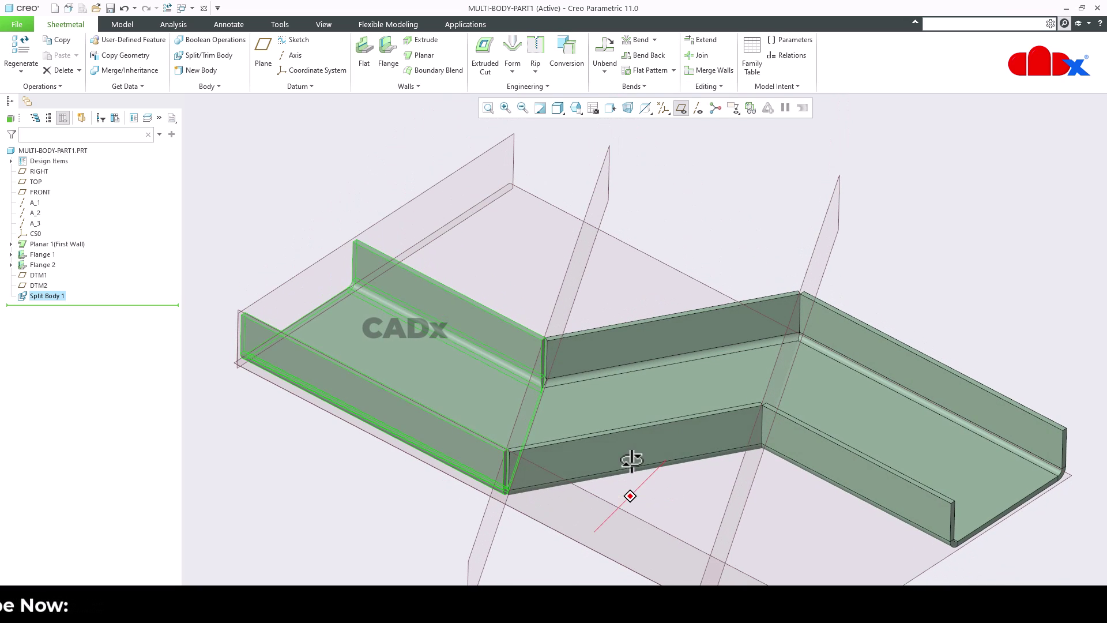
# Split the remaining larger body at datum plane DTM2.
pyautogui.click(658, 485)
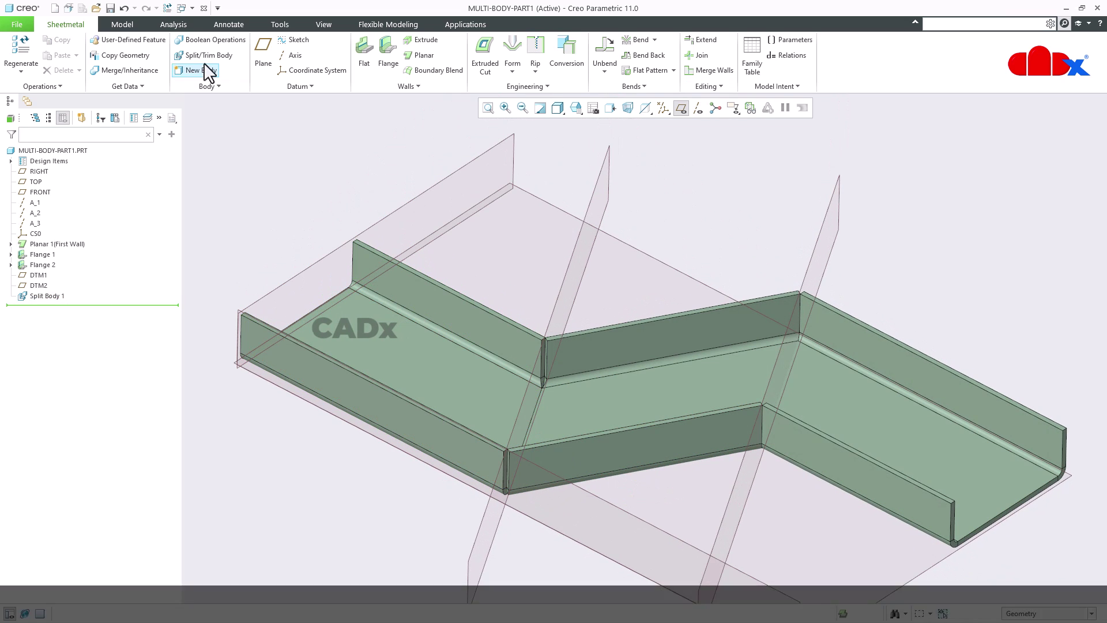
pyautogui.click(206, 56)
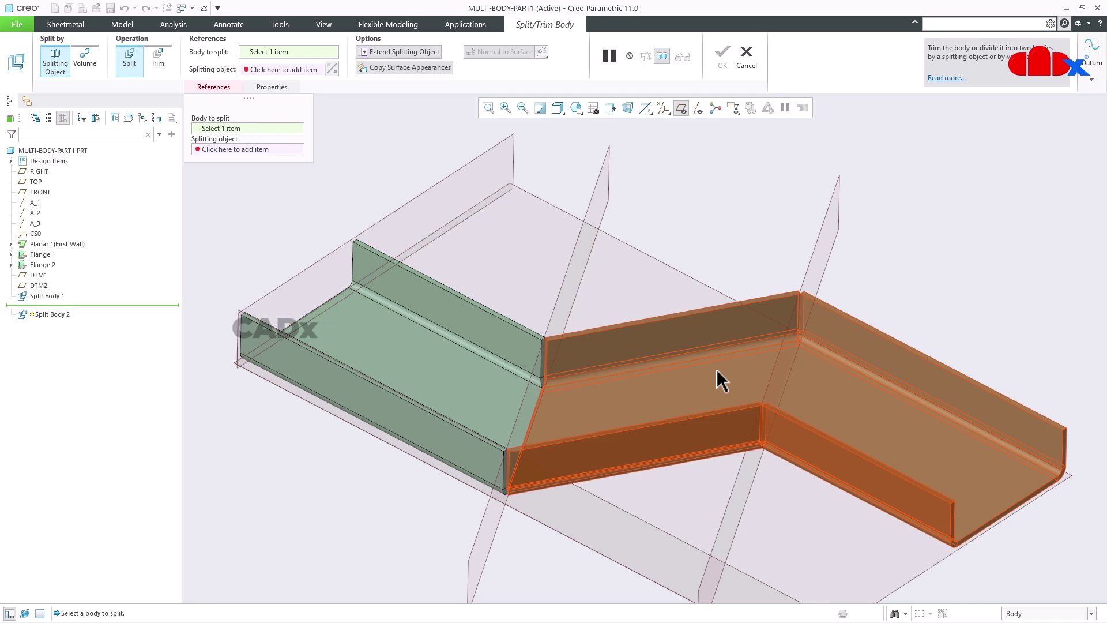
pyautogui.click(721, 381)
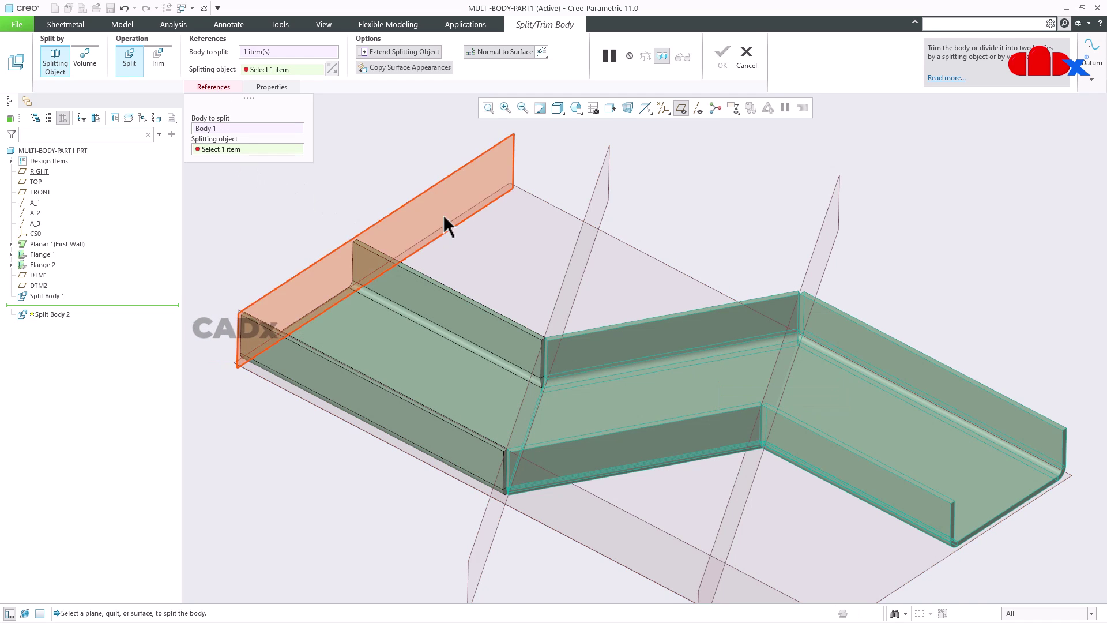
pyautogui.click(823, 237)
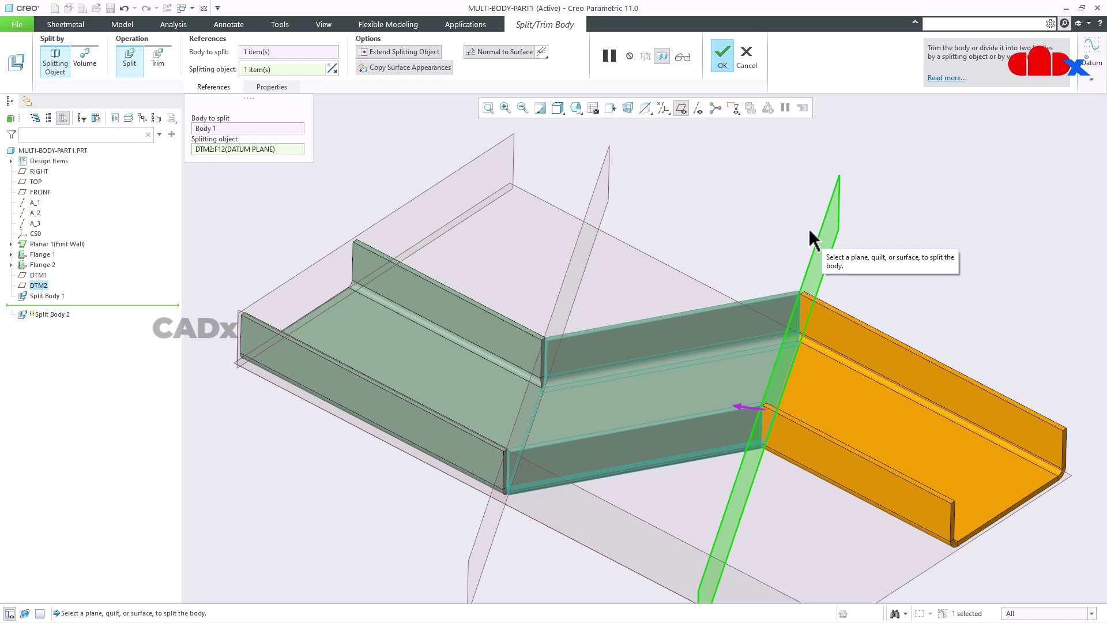
pyautogui.click(722, 55)
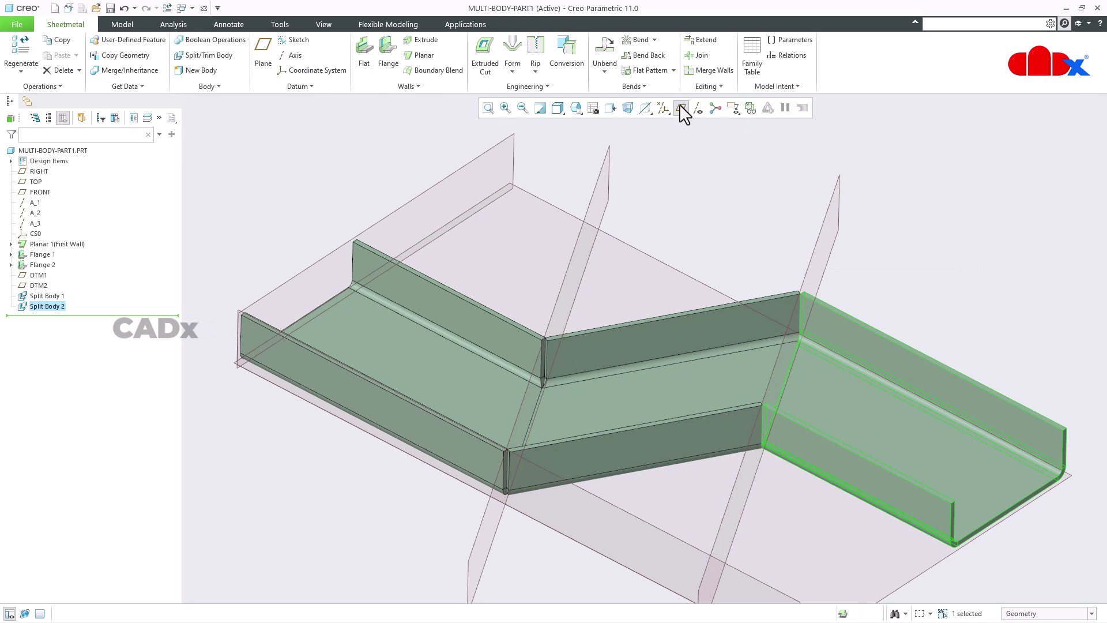
# Hide the datum planes and clear the body selection.
pyautogui.click(682, 108)
pyautogui.moveTo(669, 404); pyautogui.dragTo(665, 517, button='middle')
pyautogui.click(665, 511)
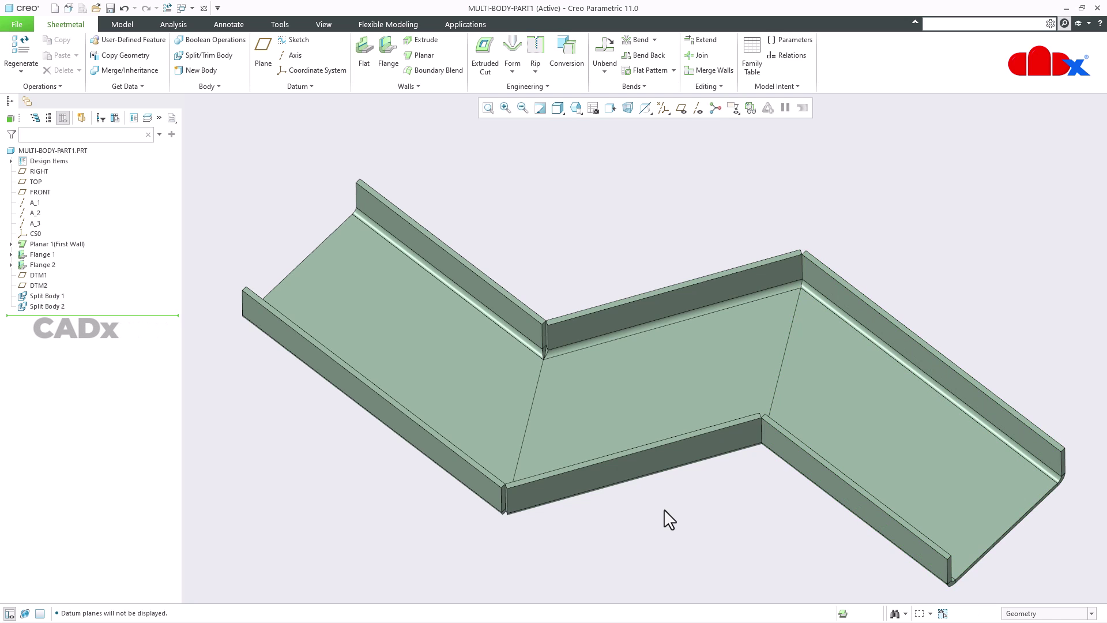
# Add a Flat Pattern Manager covering all three bodies and expand its flat patterns.
pyautogui.moveTo(613, 465); pyautogui.dragTo(618, 475, button='middle')
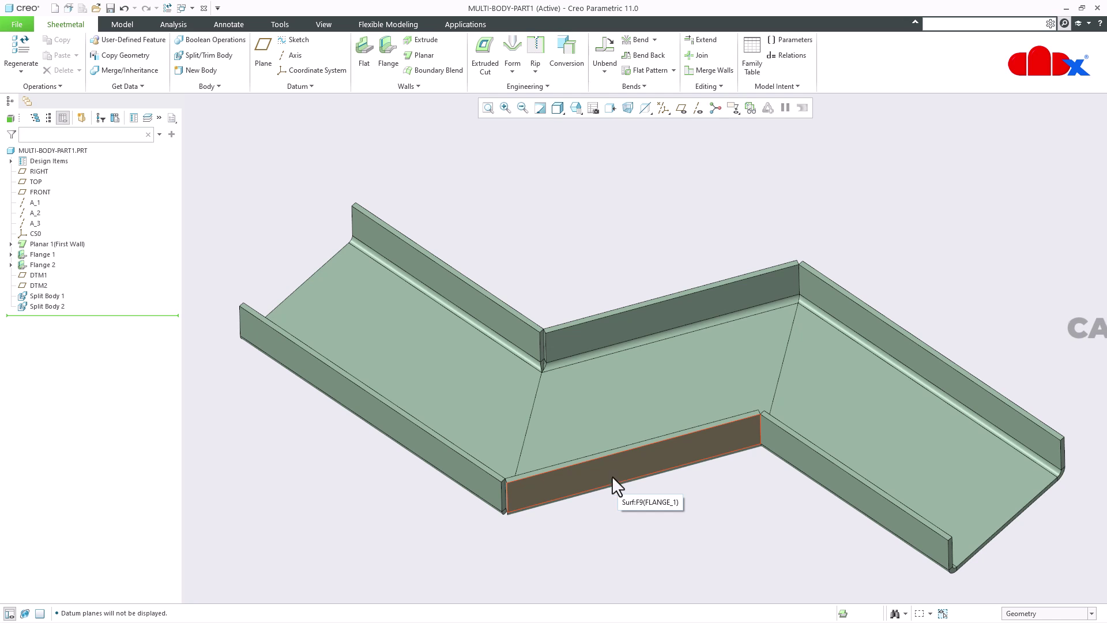
pyautogui.click(650, 72)
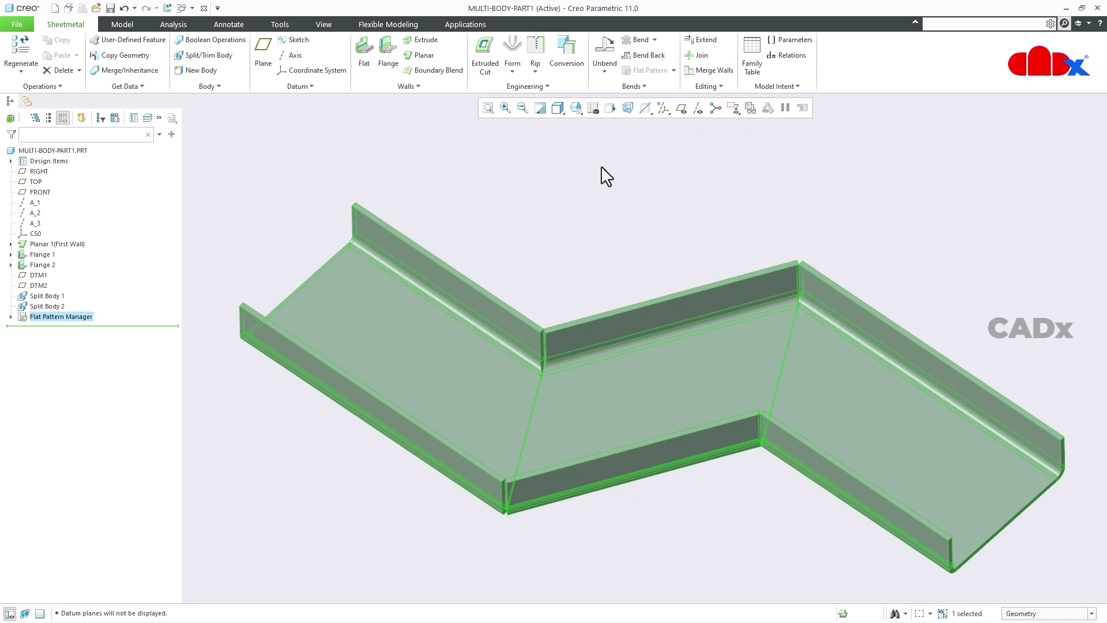
pyautogui.click(11, 317)
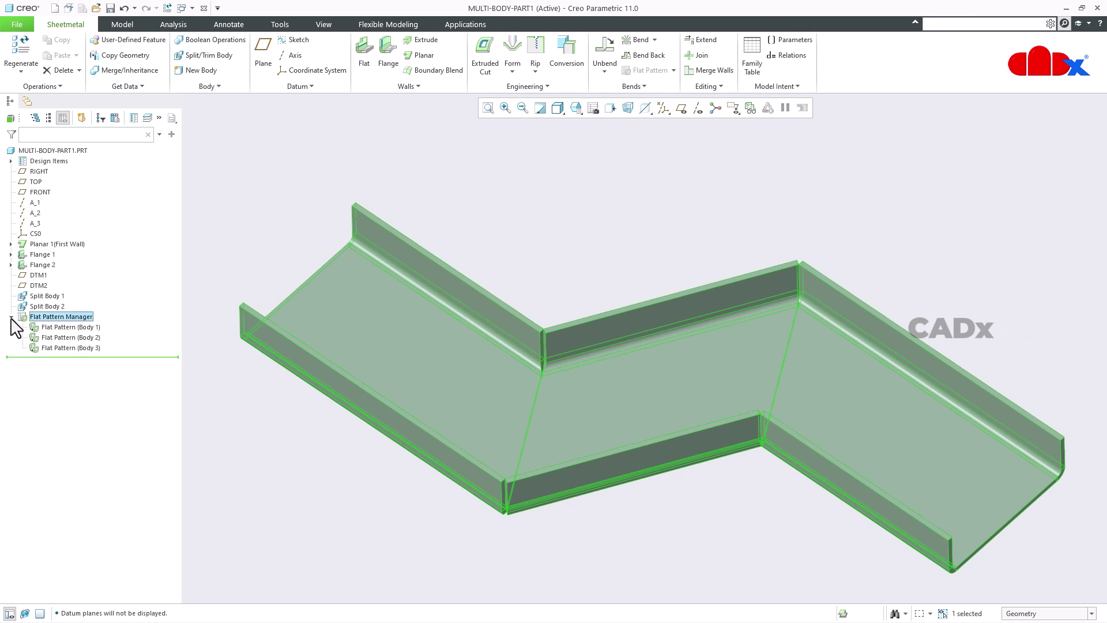
# Flatten only Body 1, then return it to its initial bent state.
pyautogui.click(61, 326)
pyautogui.rightClick(61, 326)
pyautogui.moveTo(97, 369)
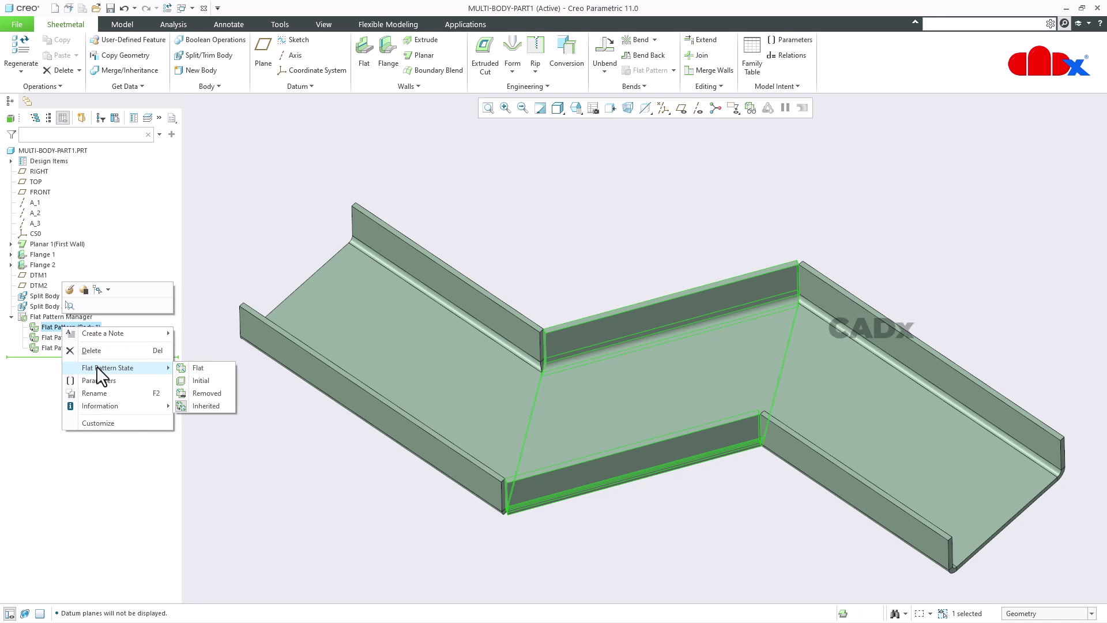
pyautogui.click(196, 368)
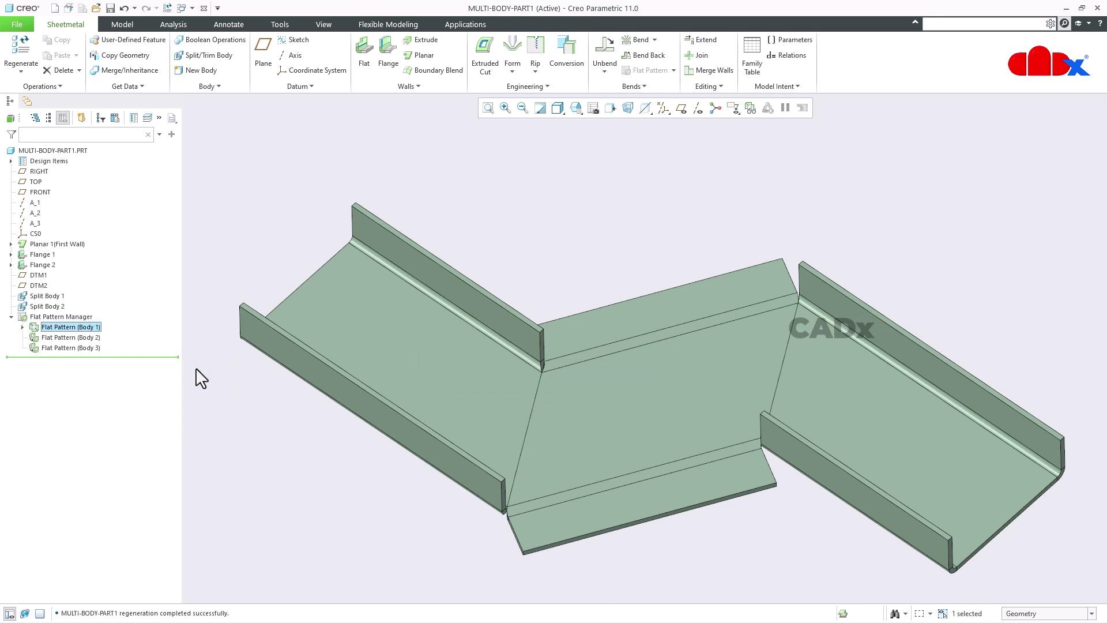
pyautogui.moveTo(370, 449); pyautogui.dragTo(353, 431, button='middle')
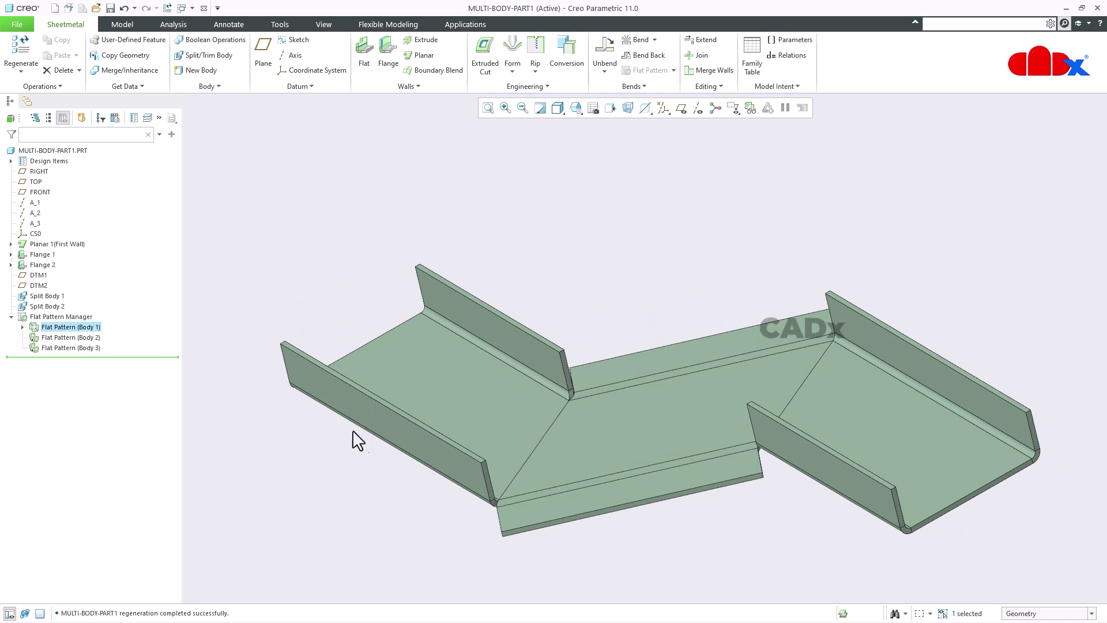
pyautogui.rightClick(89, 329)
pyautogui.moveTo(144, 365)
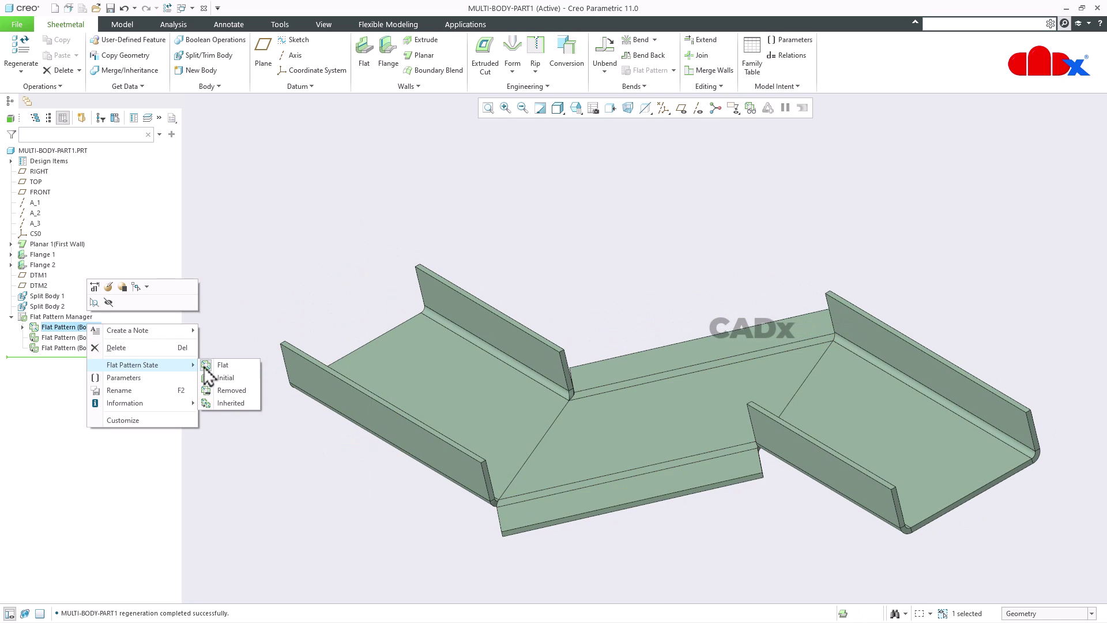
pyautogui.click(224, 377)
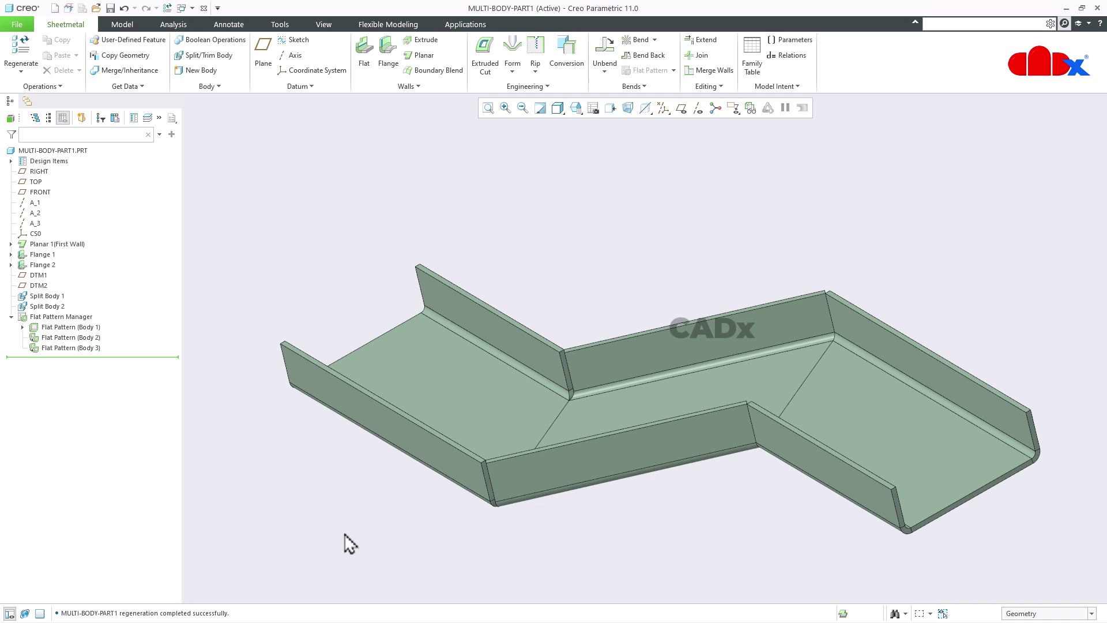
# Refit, zoom and pan to frame the whole three-body part, showing the Flat Pattern options.
pyautogui.hotkey('ctrl', 'd')
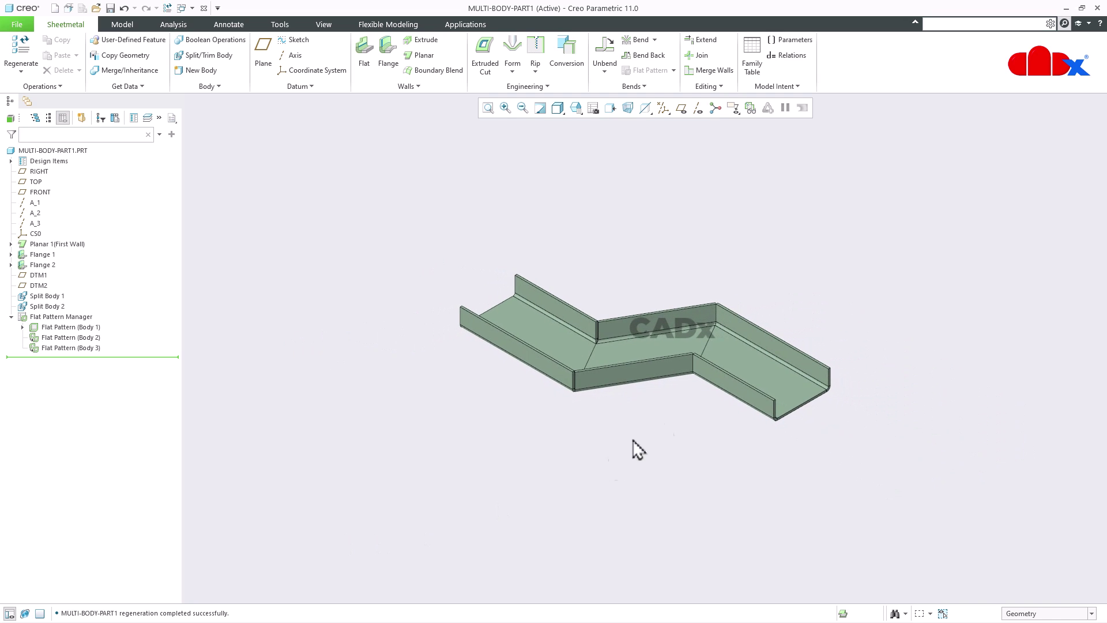
pyautogui.scroll(4, 673, 401)
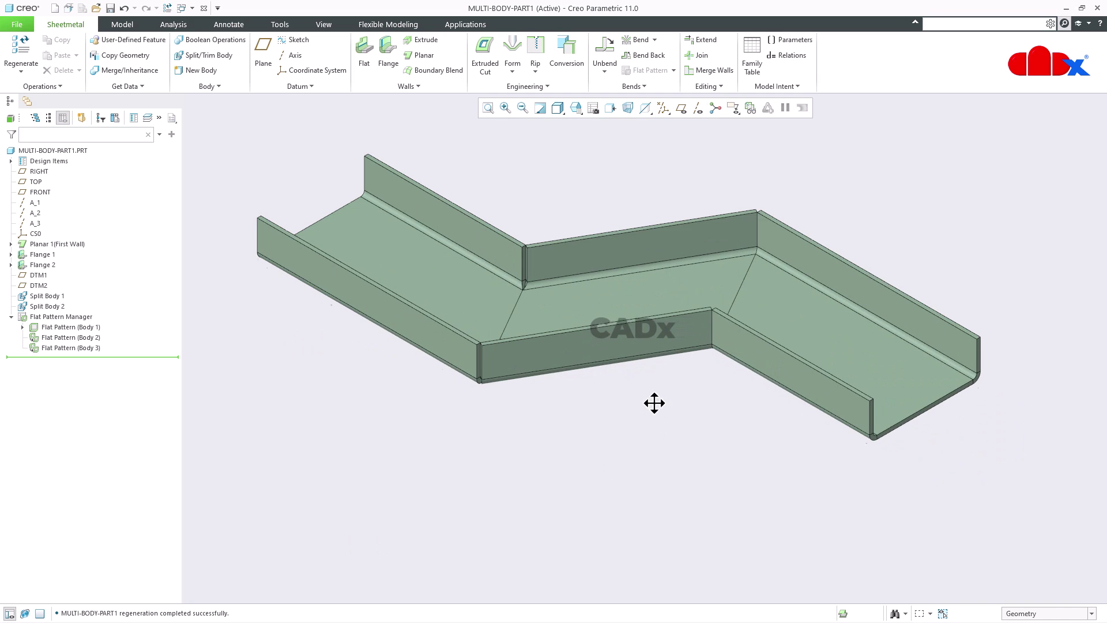
pyautogui.keyDown('shift'); pyautogui.moveTo(654, 403); pyautogui.dragTo(669, 485, button='middle'); pyautogui.keyUp('shift')
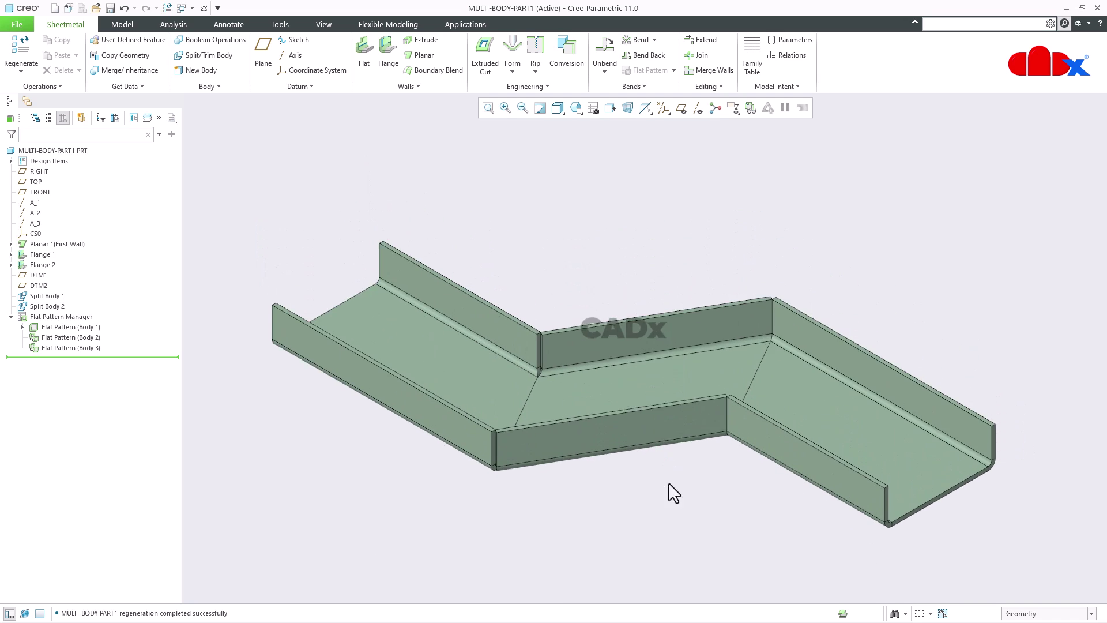
pyautogui.click(675, 70)
# Create Body 2's representations named body2_flat_rep and body2_bend_rep, including the initial bent one.
pyautogui.click(675, 109)
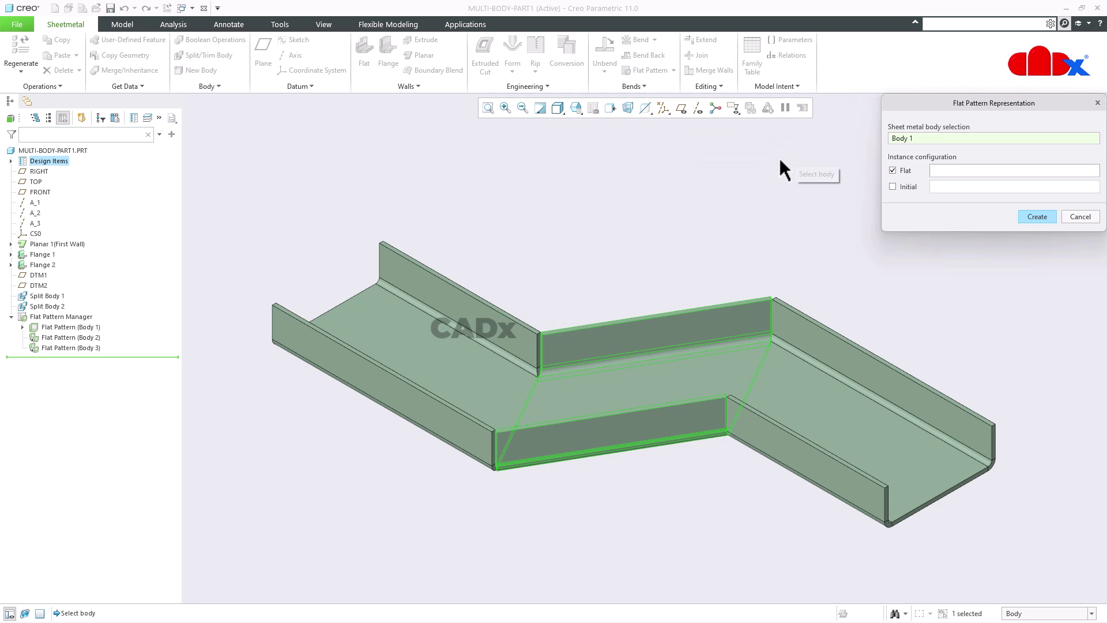
pyautogui.click(408, 322)
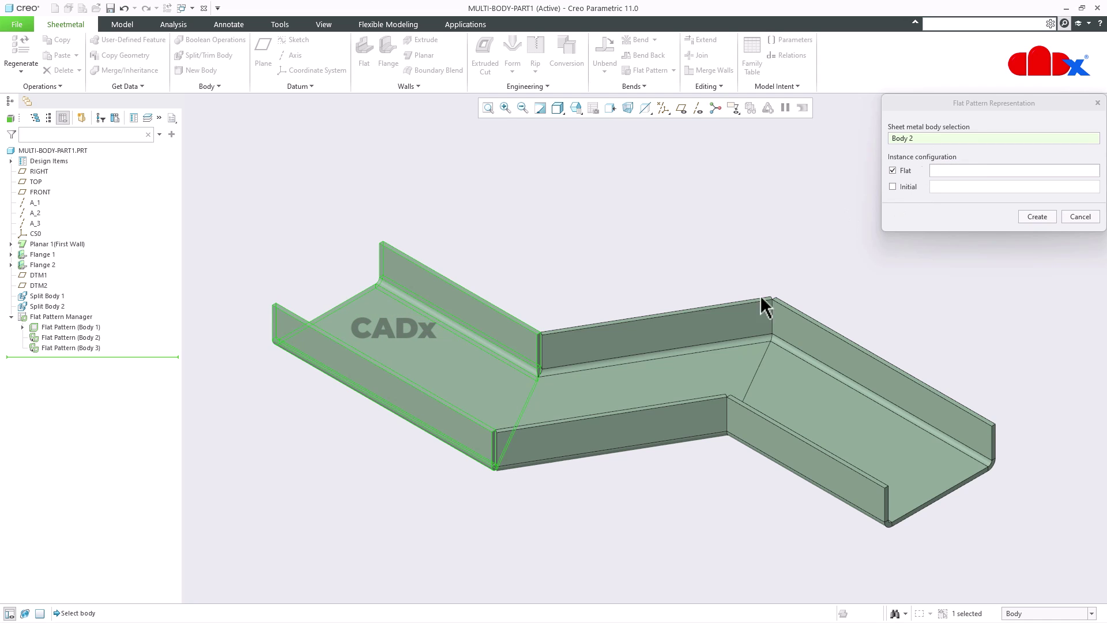
pyautogui.click(674, 372)
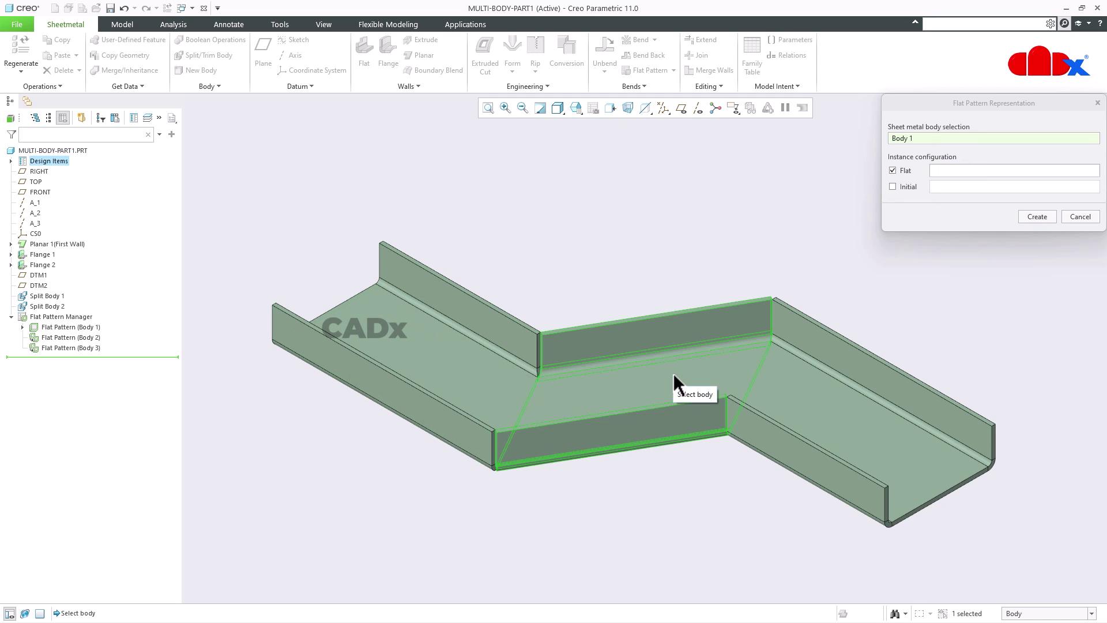
pyautogui.click(826, 400)
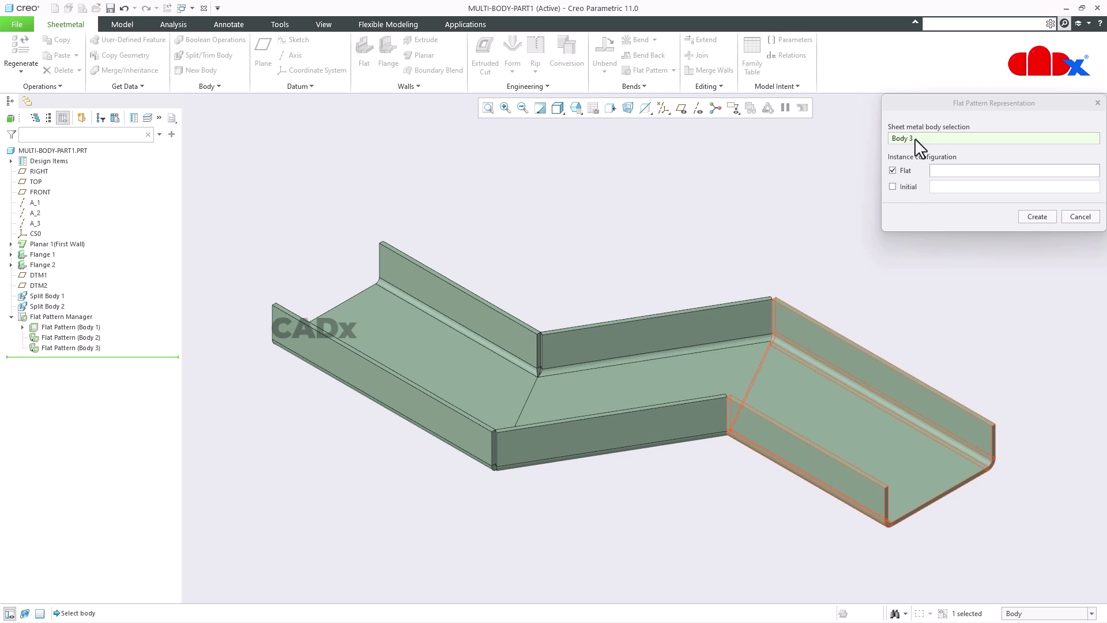
pyautogui.click(414, 328)
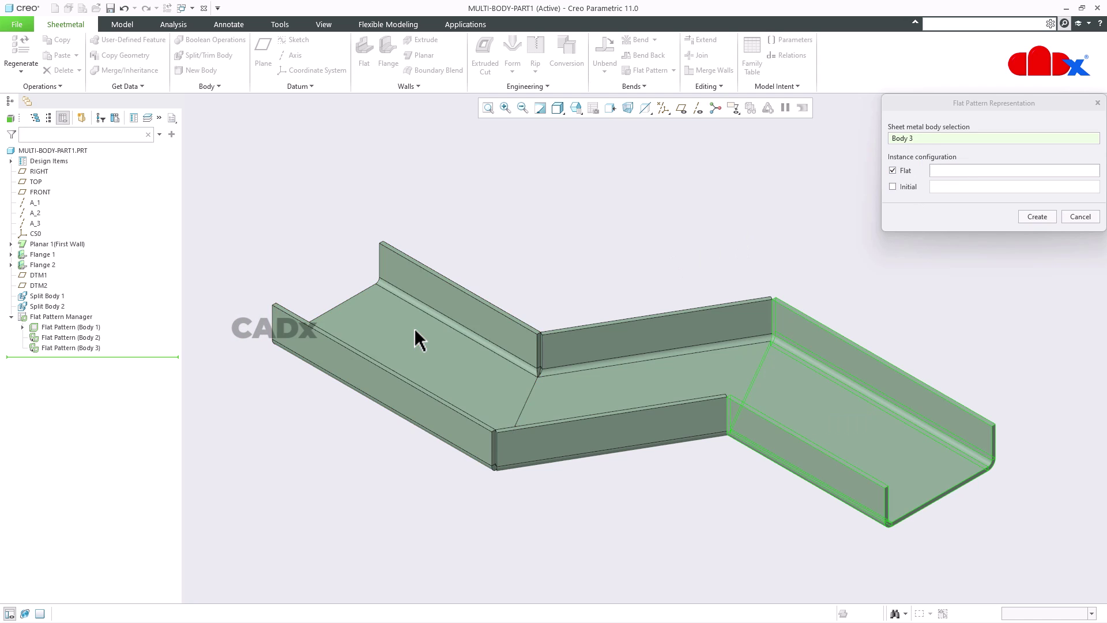
pyautogui.click(893, 187)
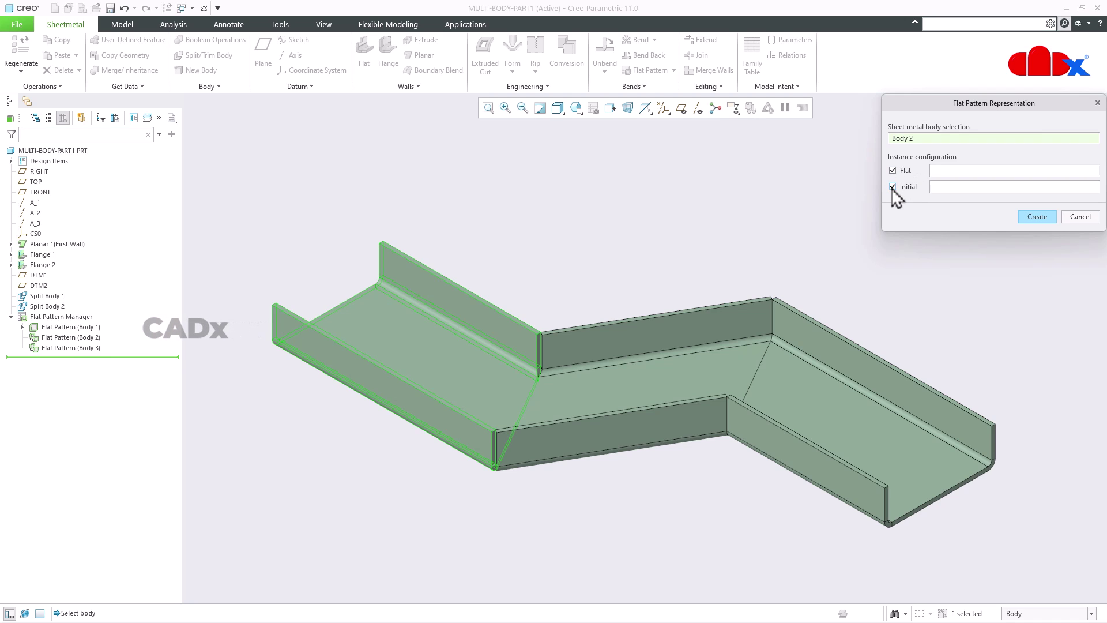
pyautogui.click(972, 170)
pyautogui.write('body2_flat_rep')
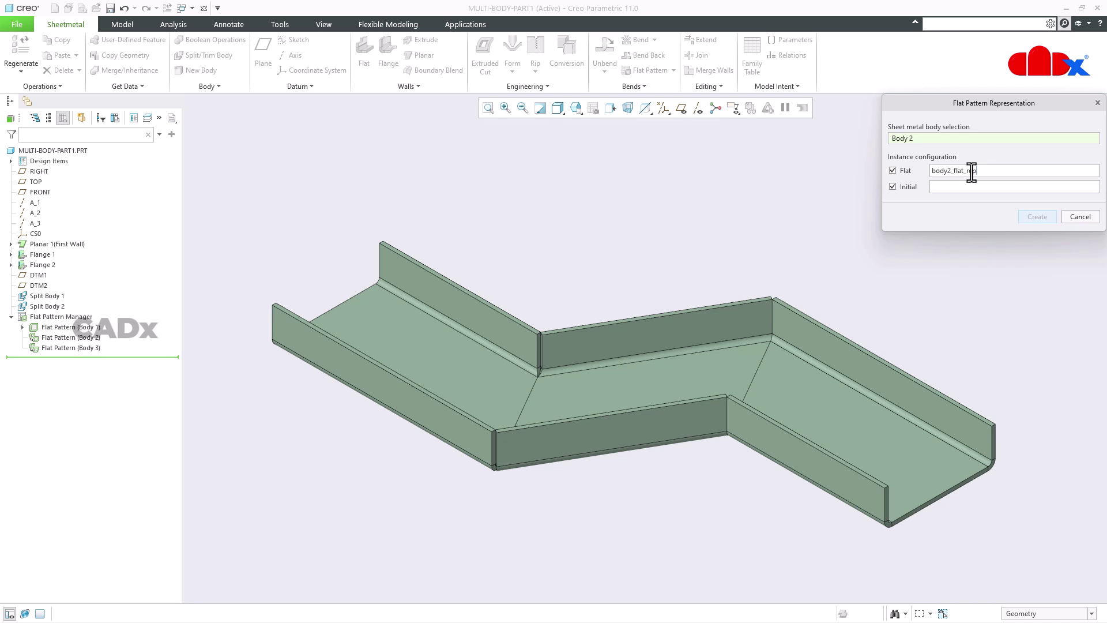
pyautogui.moveTo(1003, 174); pyautogui.dragTo(930, 174)
pyautogui.hotkey('ctrl', 'c')
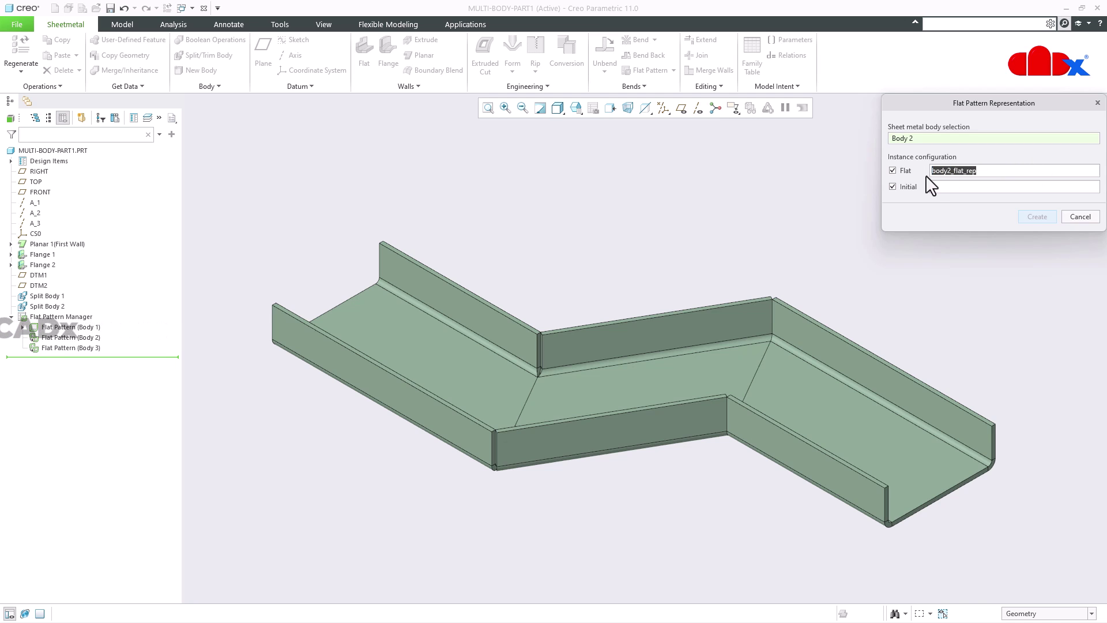
pyautogui.click(940, 187)
pyautogui.write('body2_bend_rep')
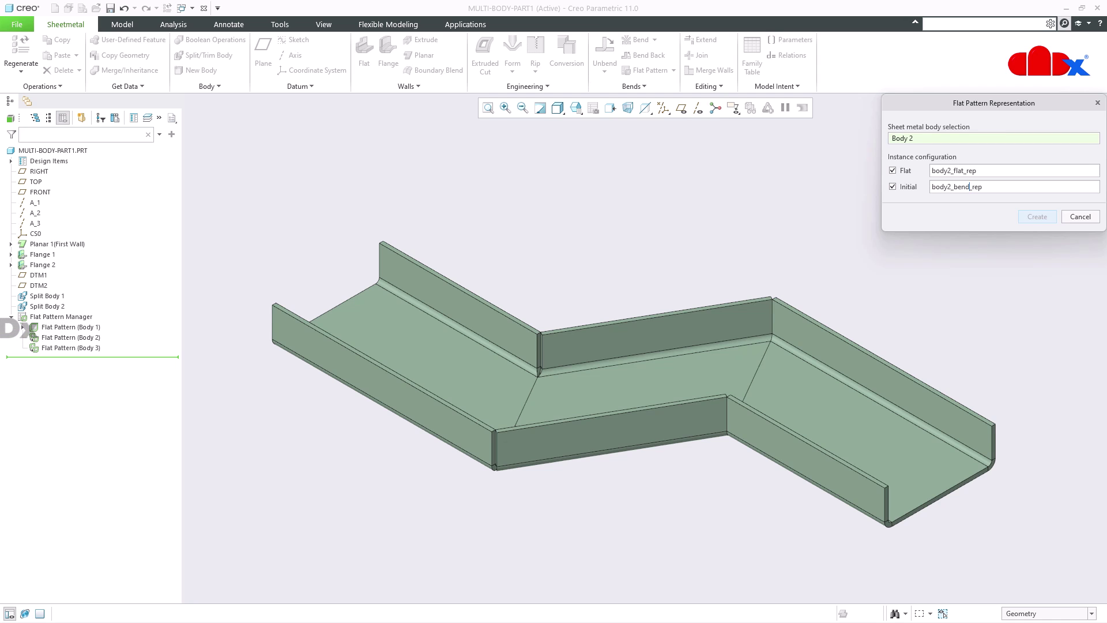
pyautogui.click(1036, 217)
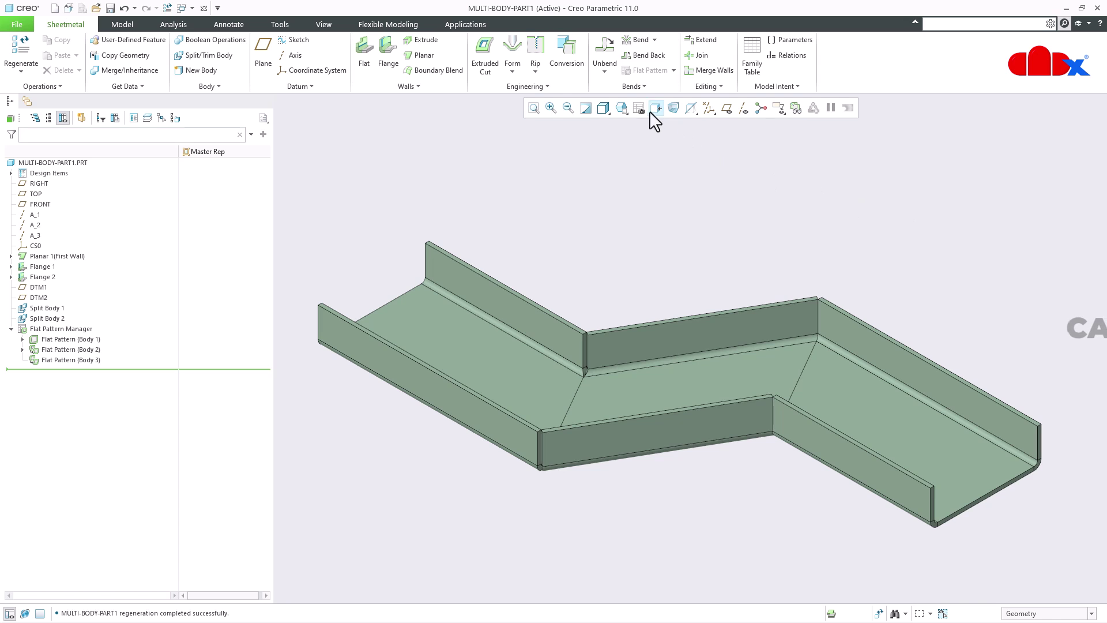
# Create flat and initial bent representations for Body 1, naming the initial one body1_bend_rep.
pyautogui.click(673, 69)
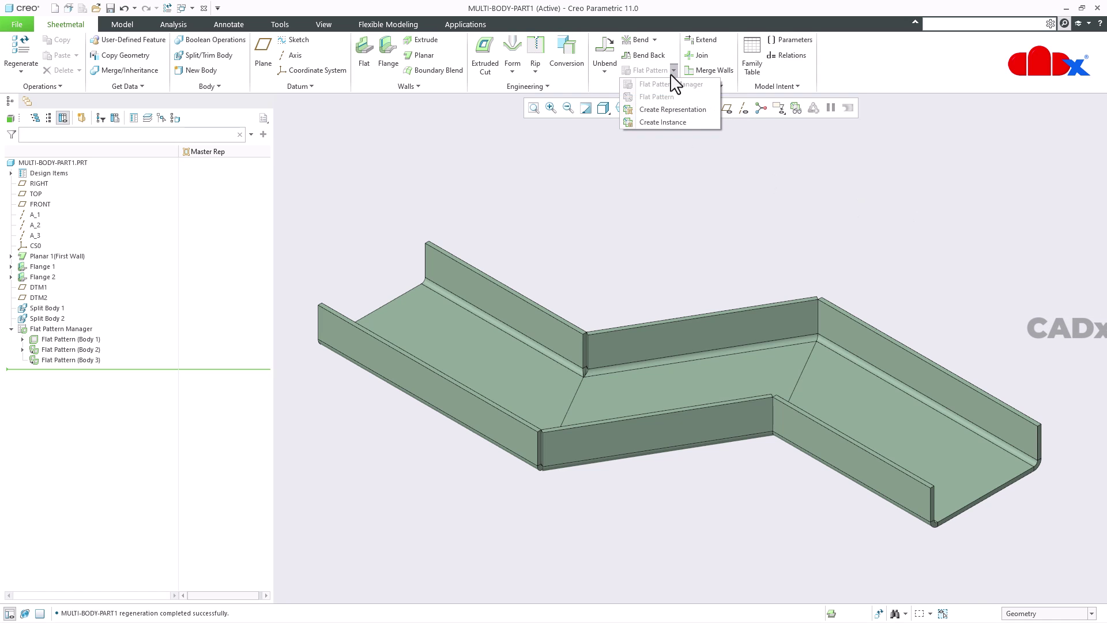
pyautogui.click(669, 109)
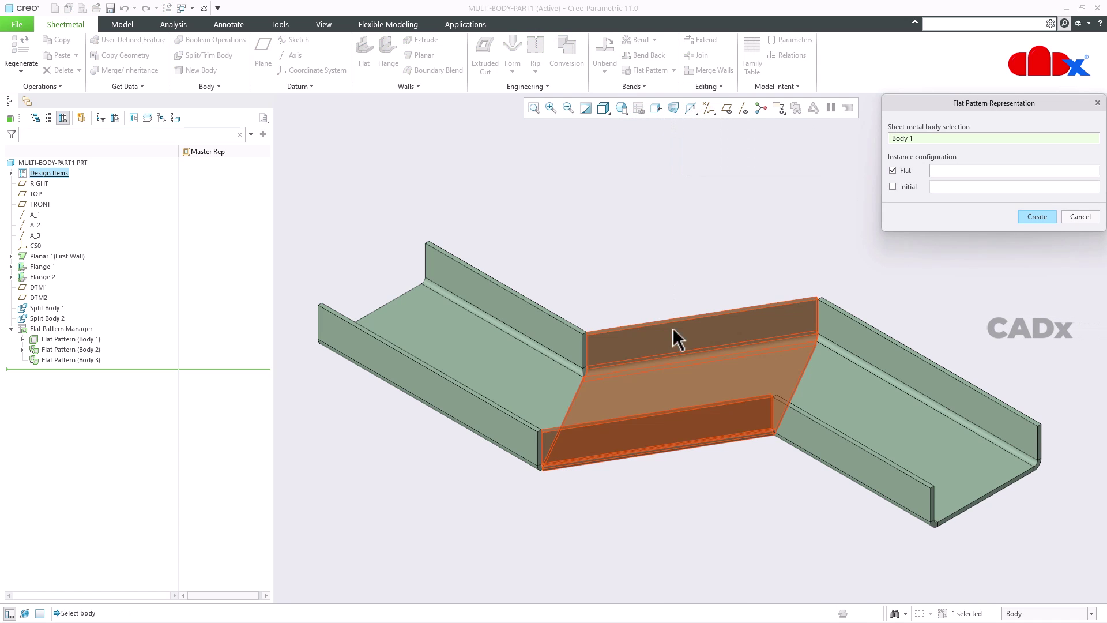
pyautogui.click(673, 372)
pyautogui.click(944, 171)
pyautogui.write('body2_flat_rep')
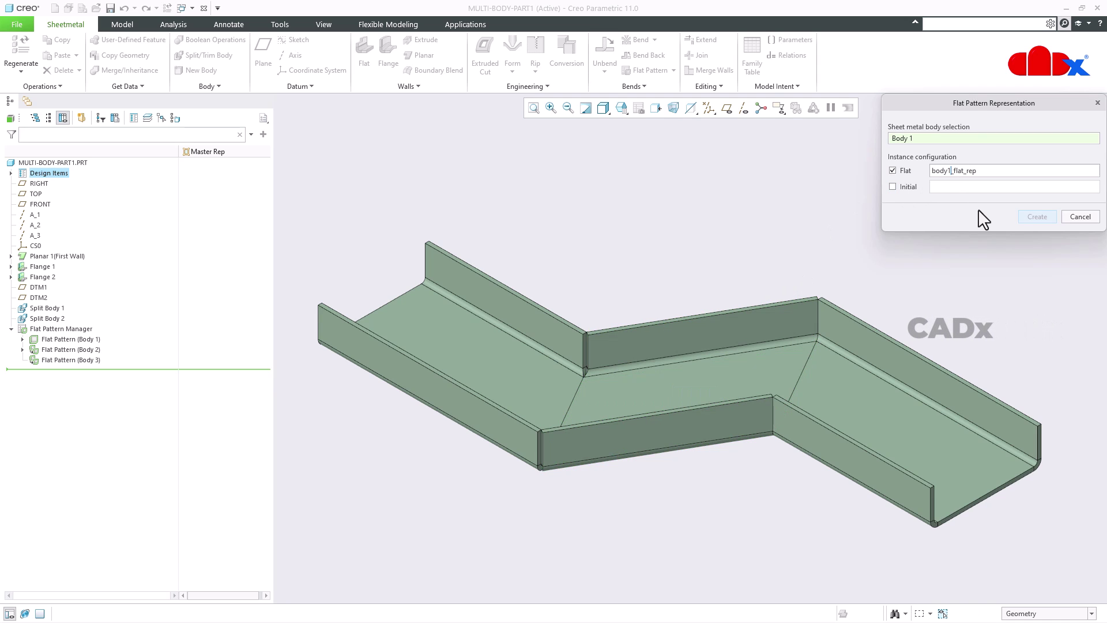
pyautogui.click(910, 186)
pyautogui.click(942, 187)
pyautogui.hotkey('ctrl', 'v')
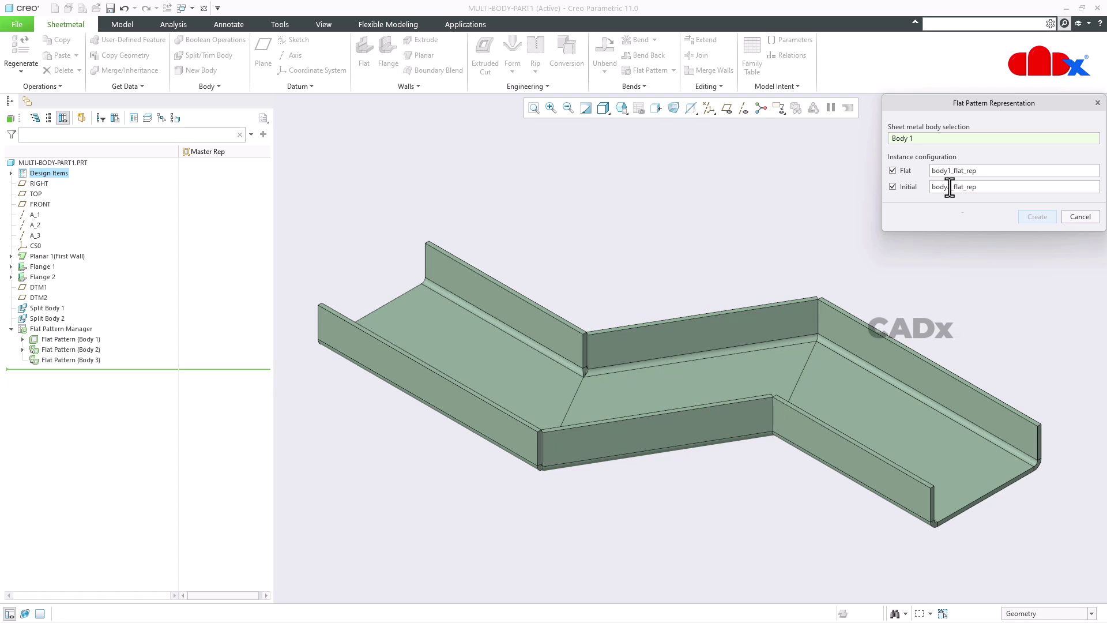
pyautogui.doubleClick(964, 186)
pyautogui.hotkey('ctrl', 'c')
pyautogui.write('body1_bend_rep')
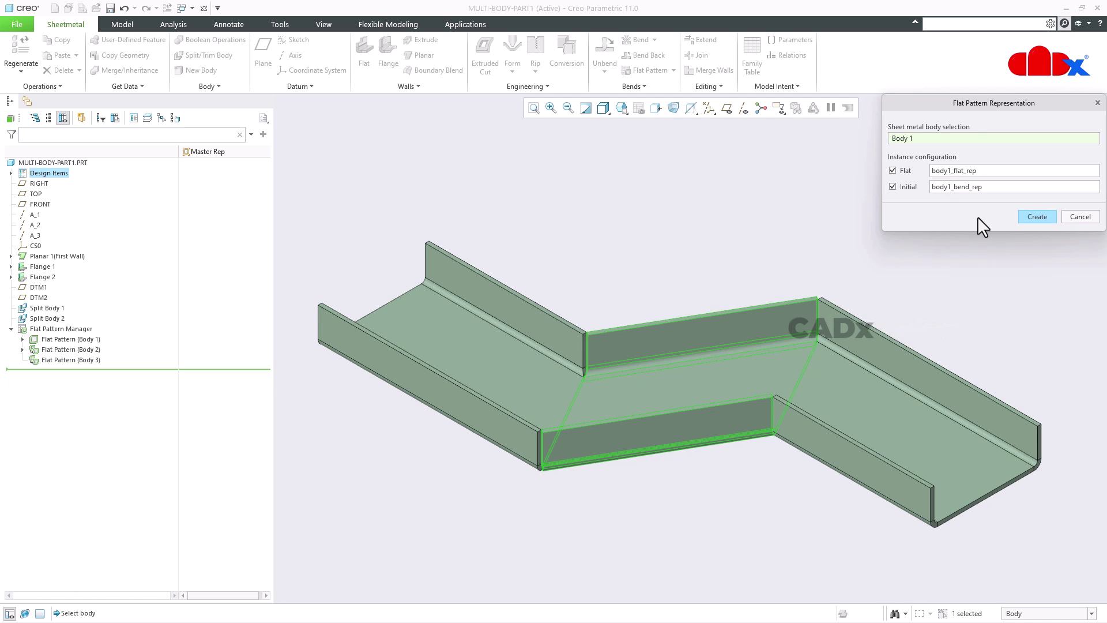
pyautogui.click(1036, 216)
# Create Body 3's flat and initial representations, body3_flat_rep and body3_bend_rep.
pyautogui.click(673, 70)
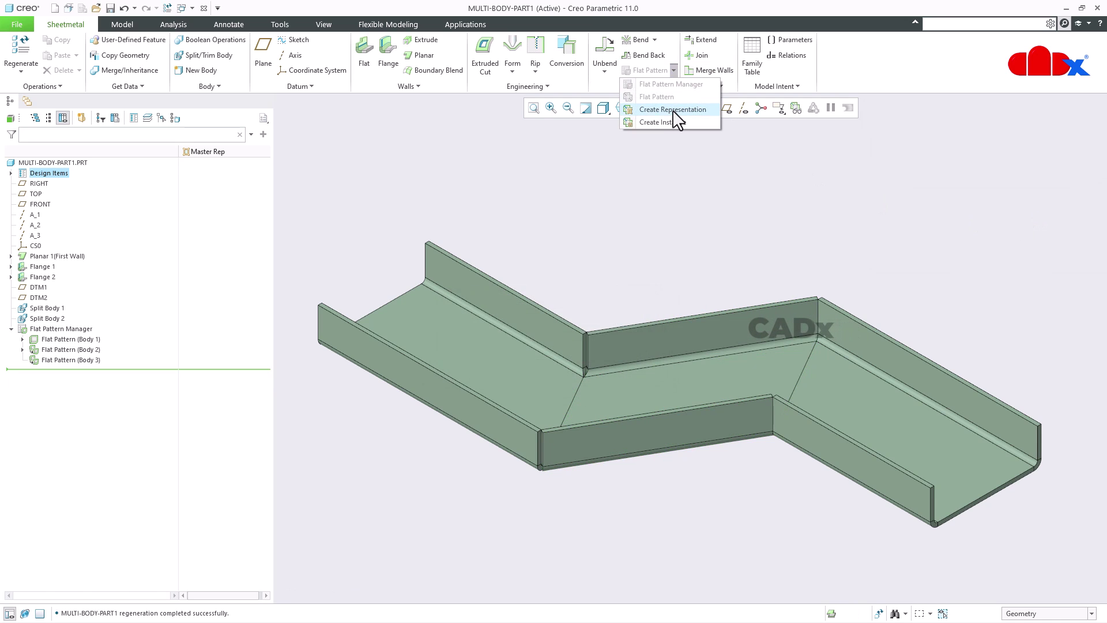
pyautogui.click(680, 116)
pyautogui.click(940, 171)
pyautogui.write('body2_flat_rep')
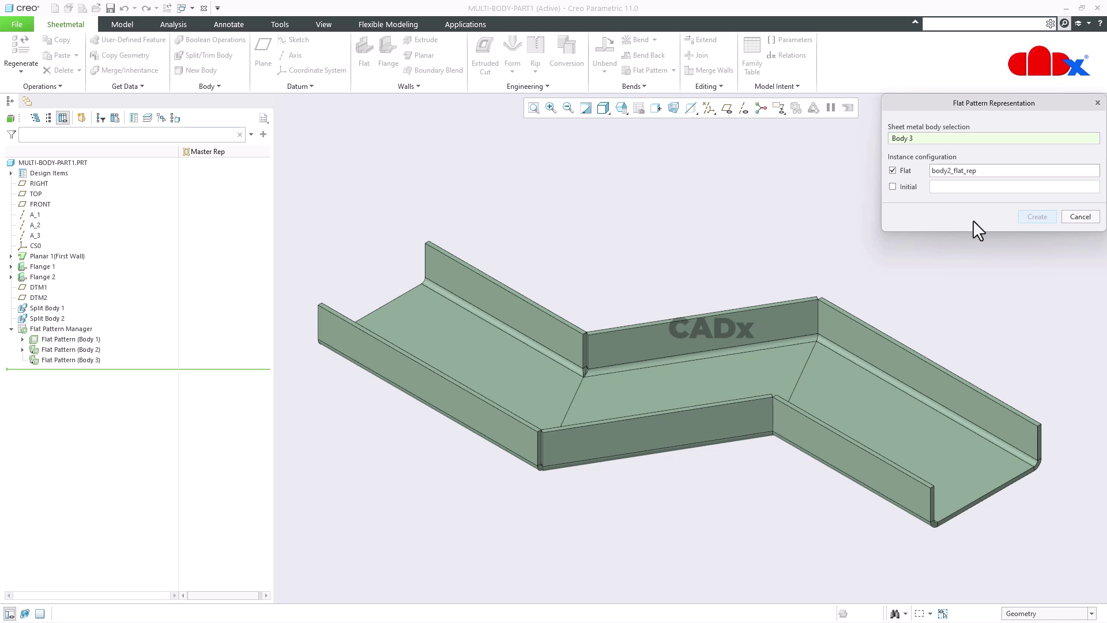
pyautogui.click(946, 189)
pyautogui.hotkey('ctrl', 'v')
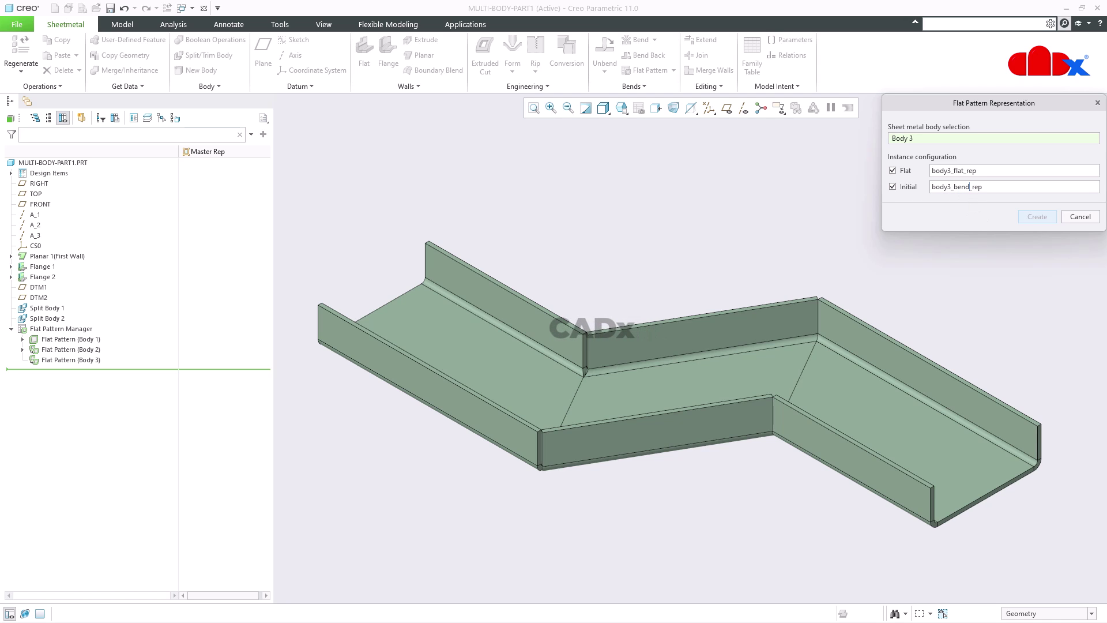
pyautogui.click(1037, 216)
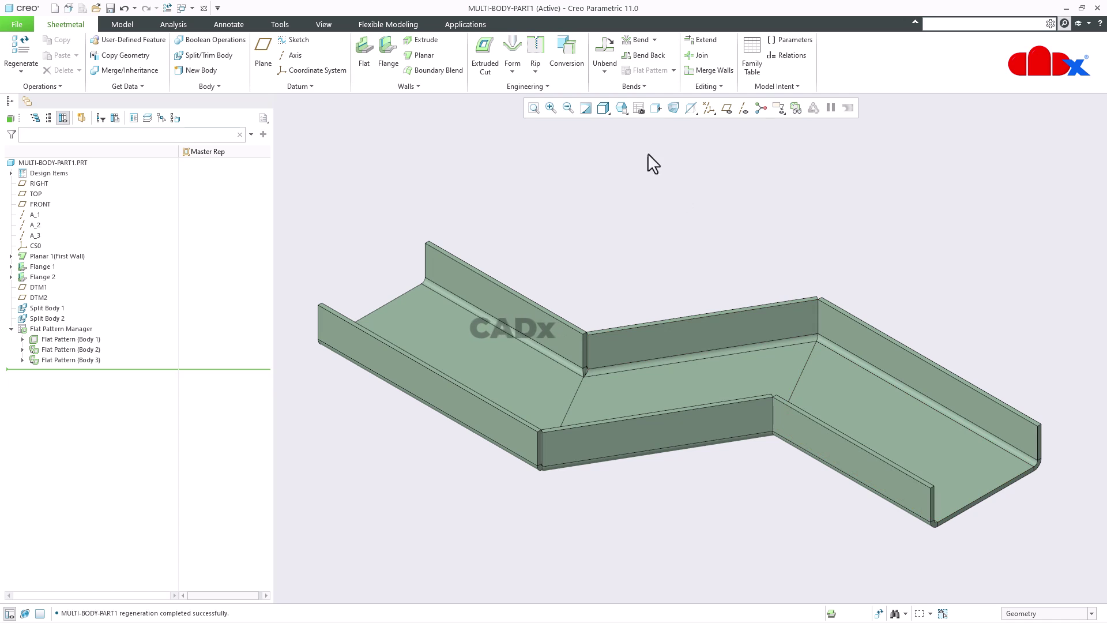
pyautogui.click(640, 109)
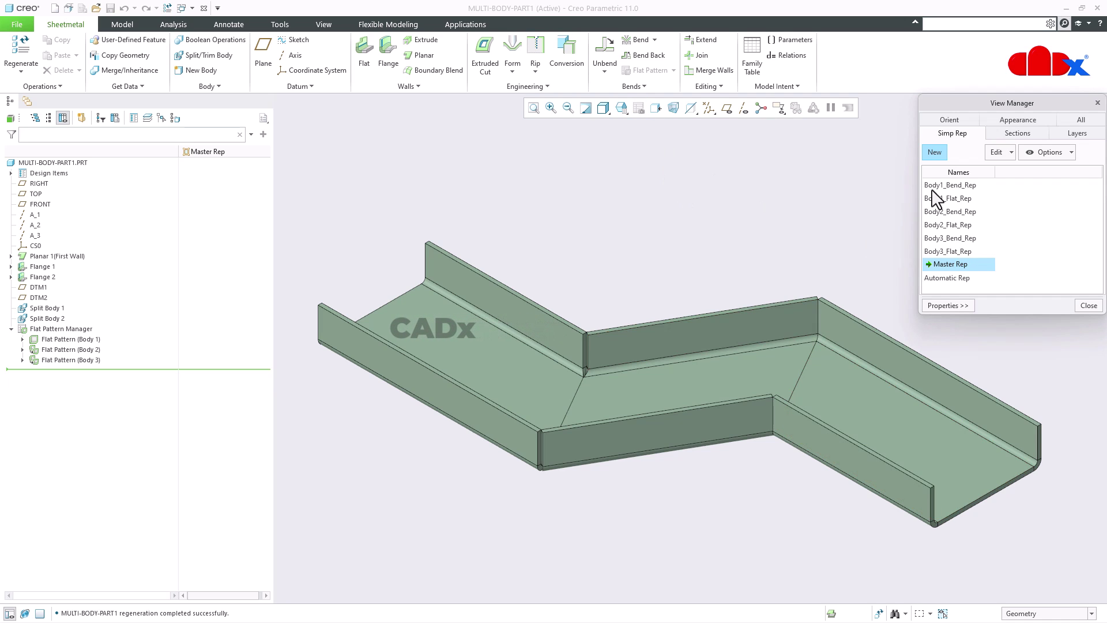
pyautogui.click(963, 186)
pyautogui.doubleClick(965, 186)
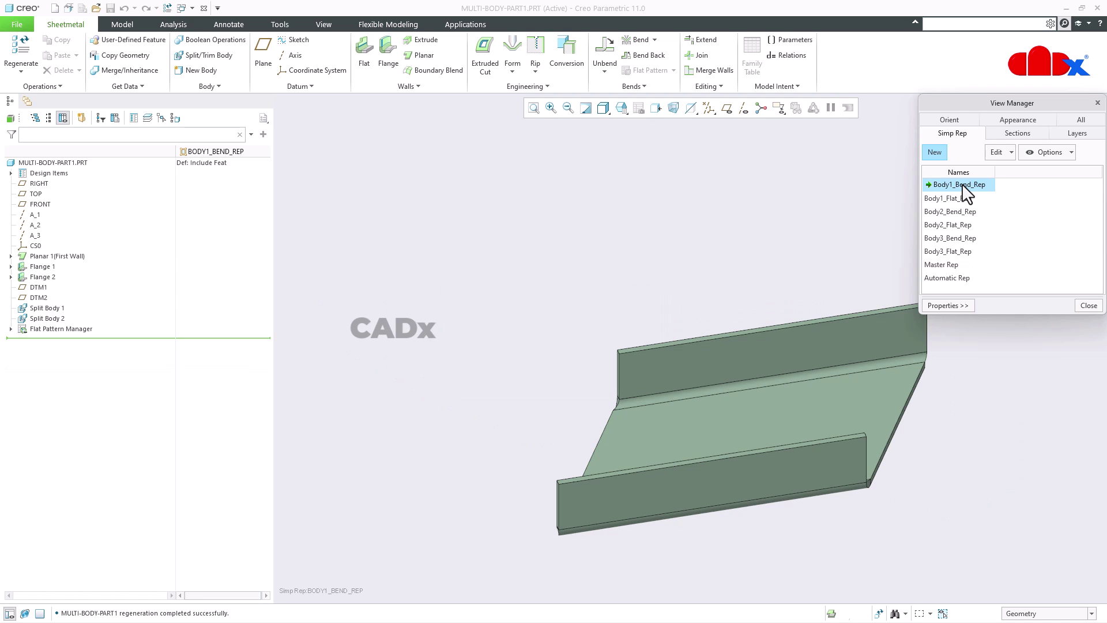
pyautogui.click(955, 198)
pyautogui.doubleClick(953, 196)
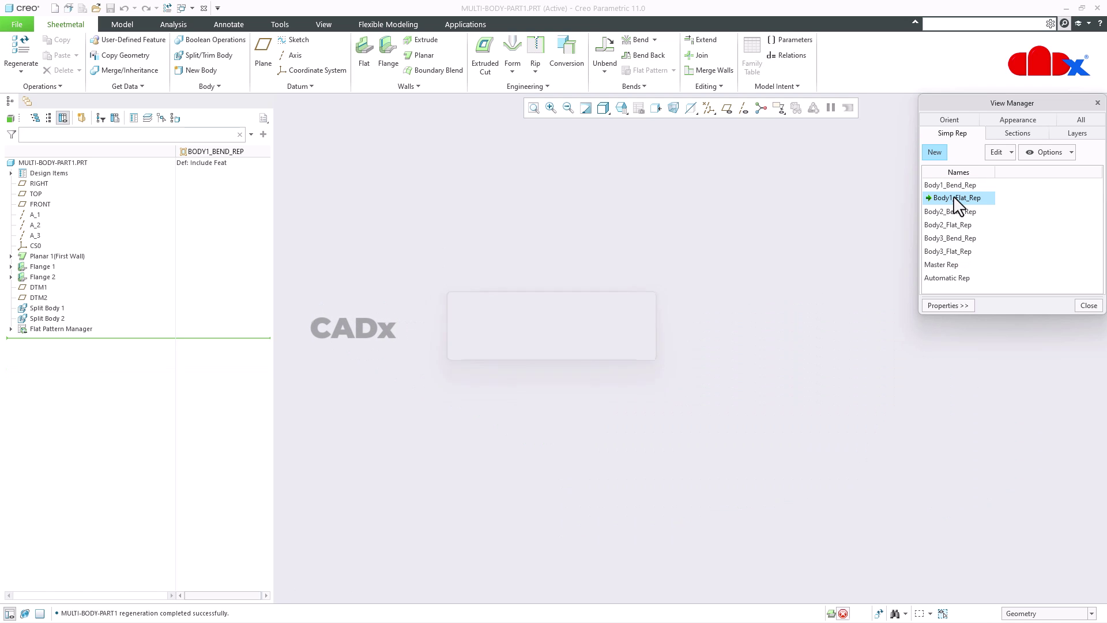
pyautogui.doubleClick(956, 212)
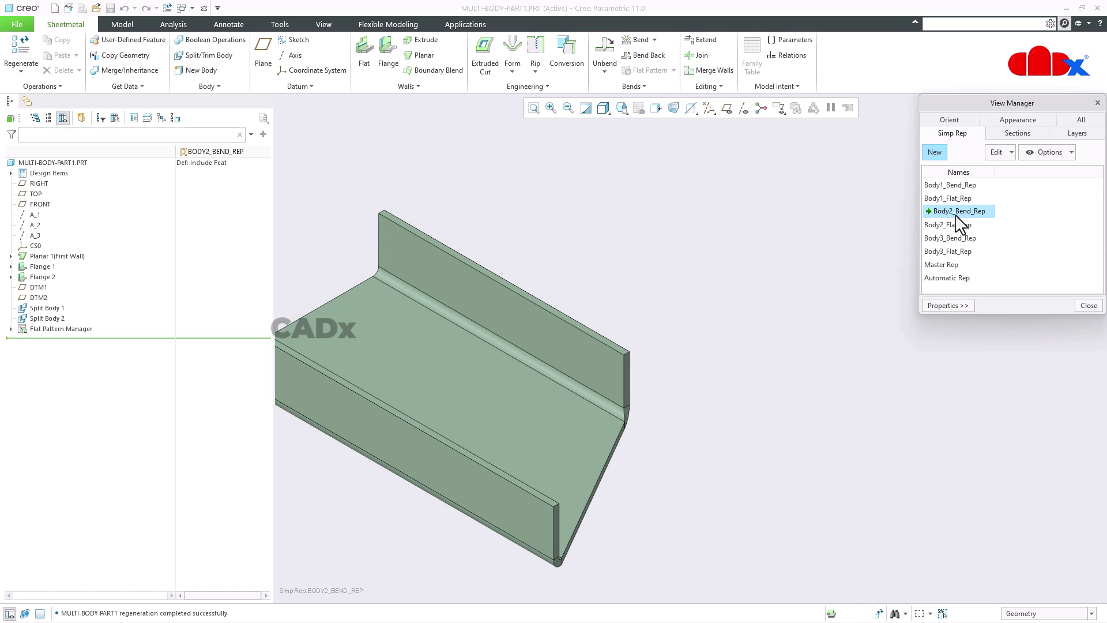
pyautogui.doubleClick(950, 225)
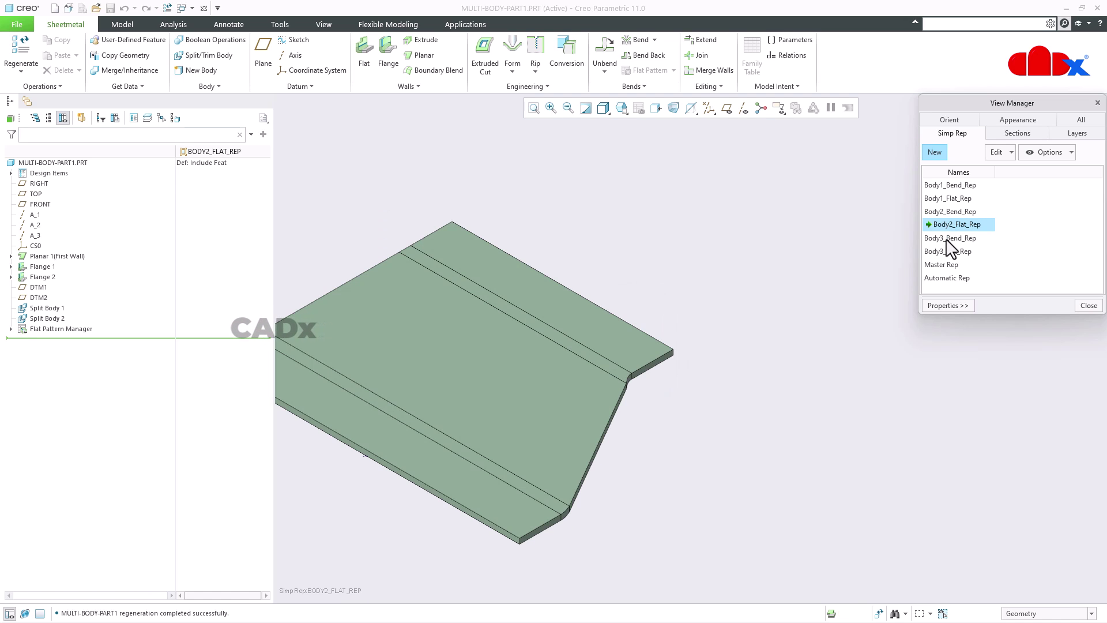
pyautogui.doubleClick(948, 239)
pyautogui.doubleClick(949, 252)
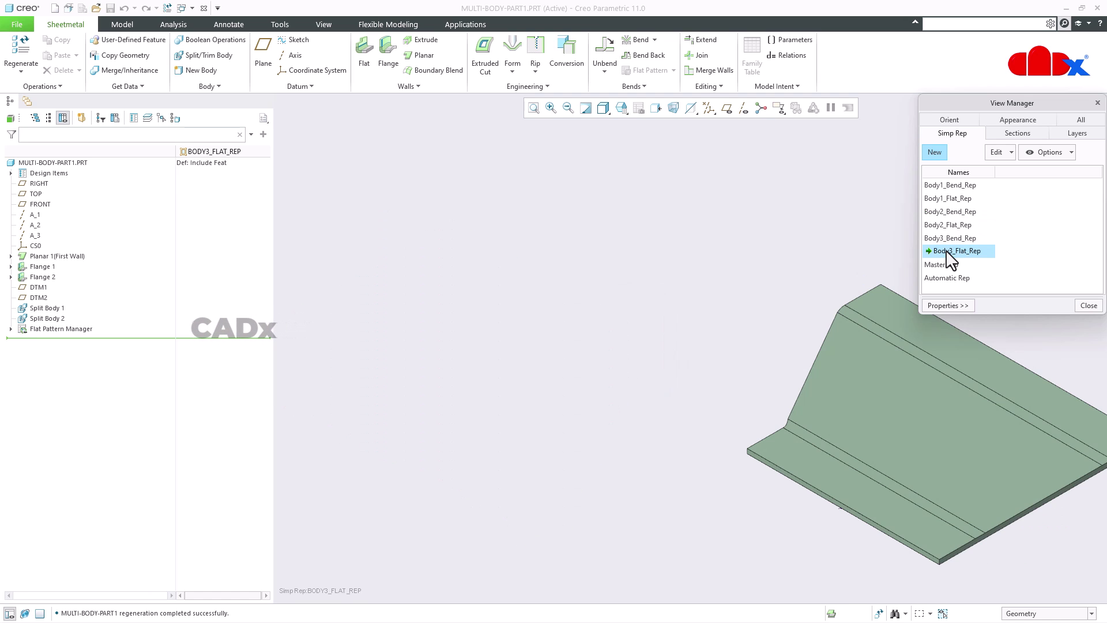
pyautogui.doubleClick(945, 264)
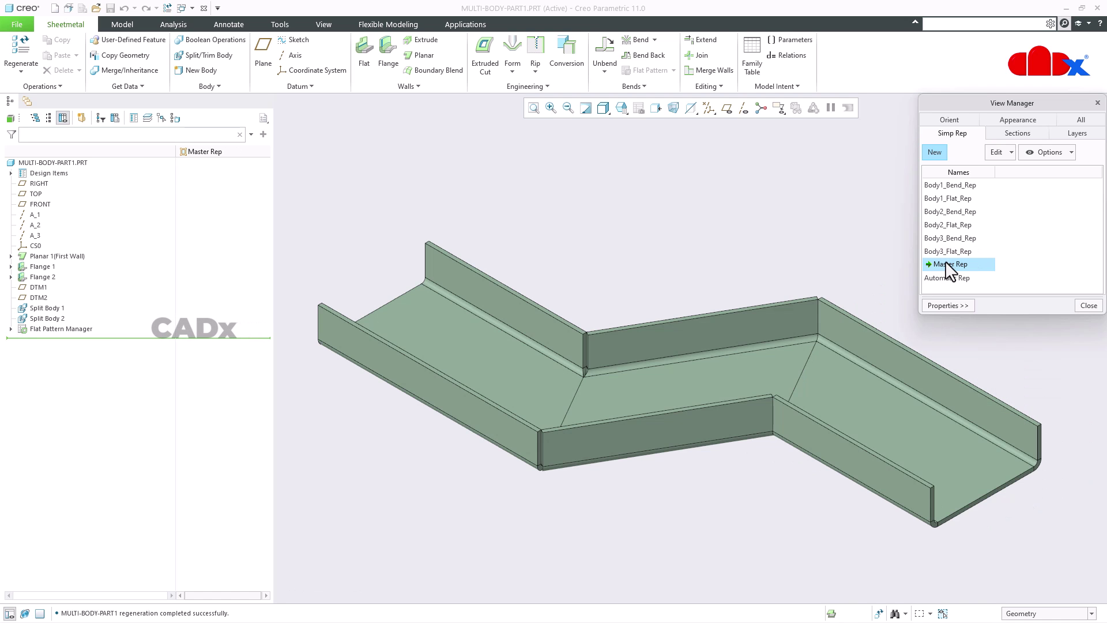
pyautogui.click(1092, 306)
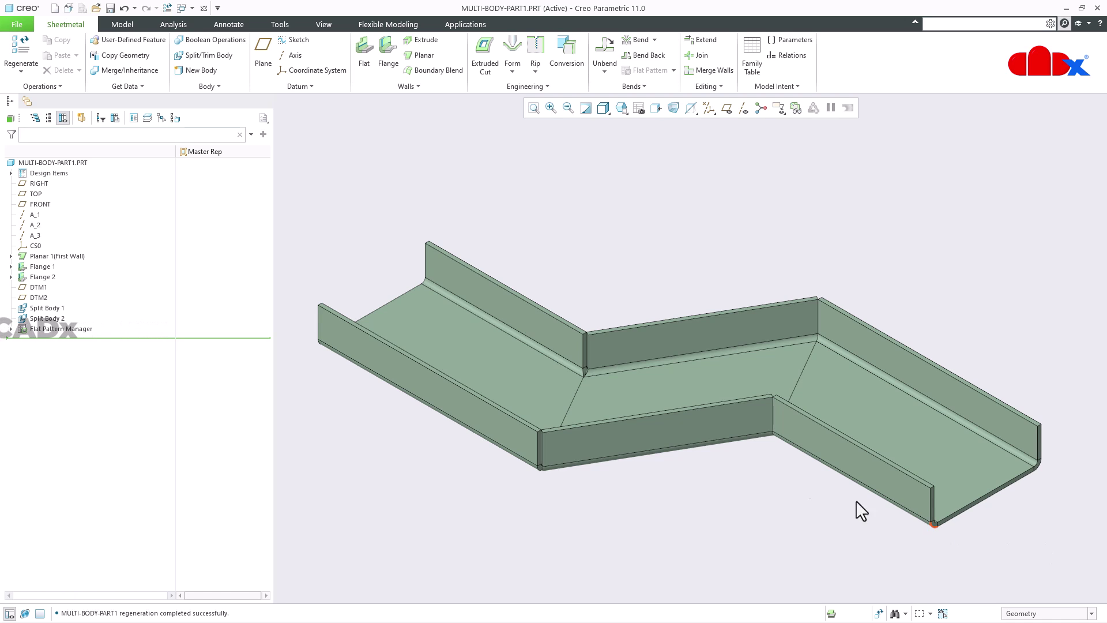
# Create a new drawing of multi-body-part1.prt using the c_drawing template.
pyautogui.click(54, 8)
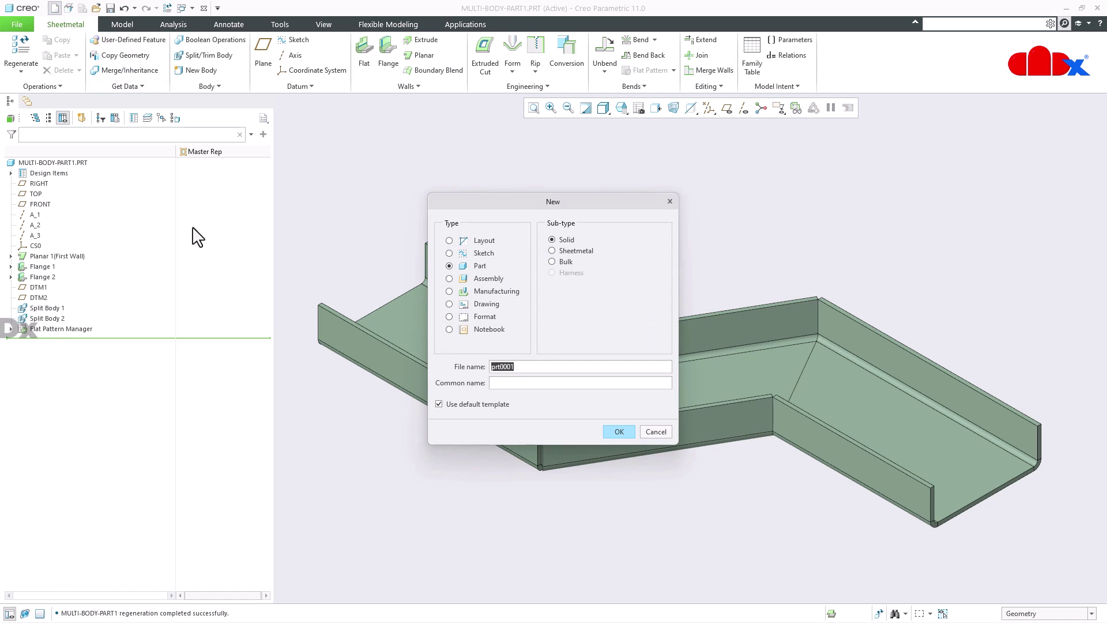
pyautogui.click(483, 304)
pyautogui.click(457, 420)
pyautogui.click(618, 447)
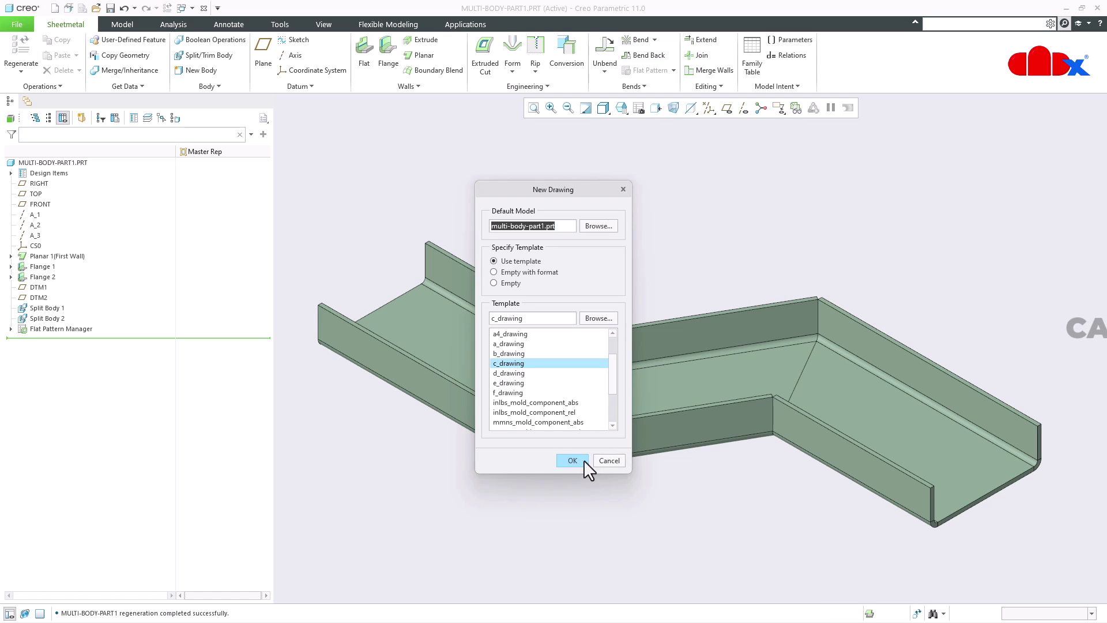
pyautogui.click(573, 459)
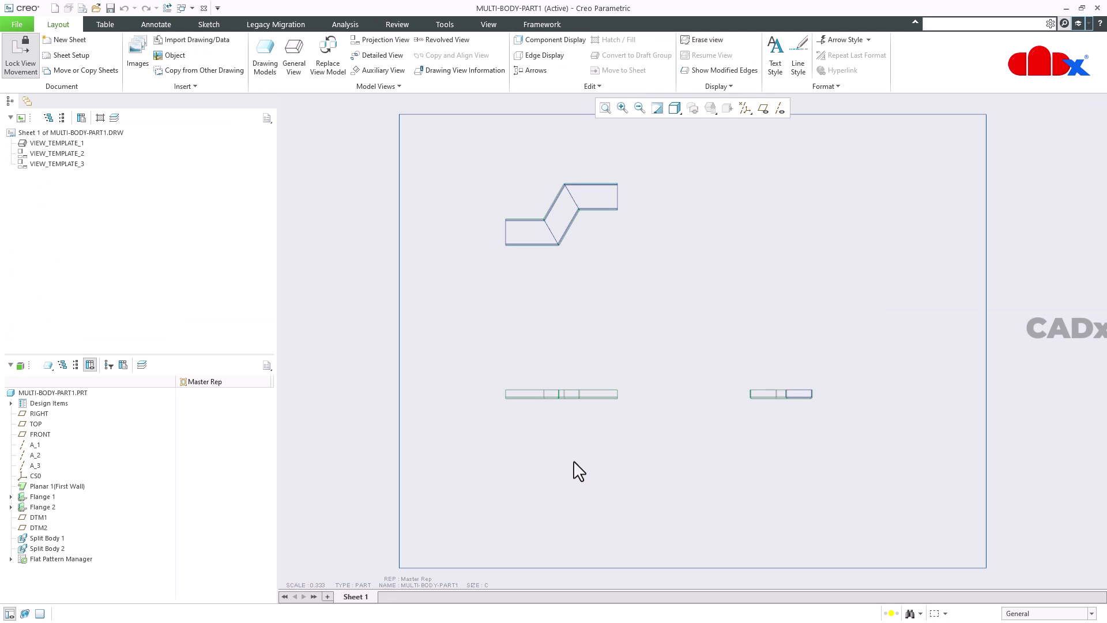
# Delete the template views, including their dependent views.
pyautogui.click(569, 390)
pyautogui.press('Delete')
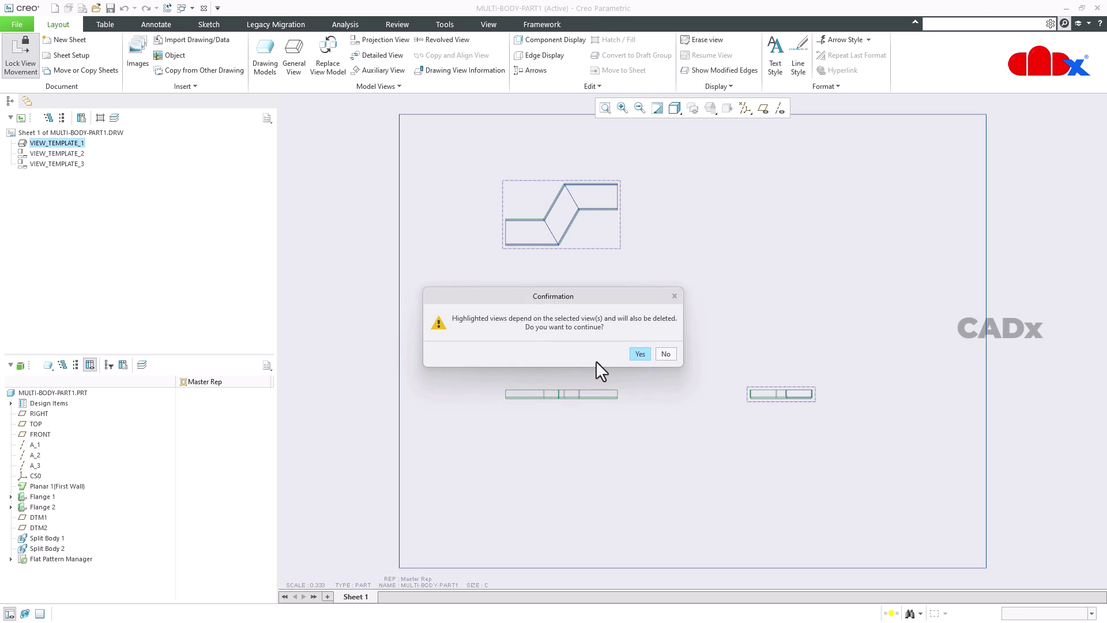
pyautogui.click(641, 353)
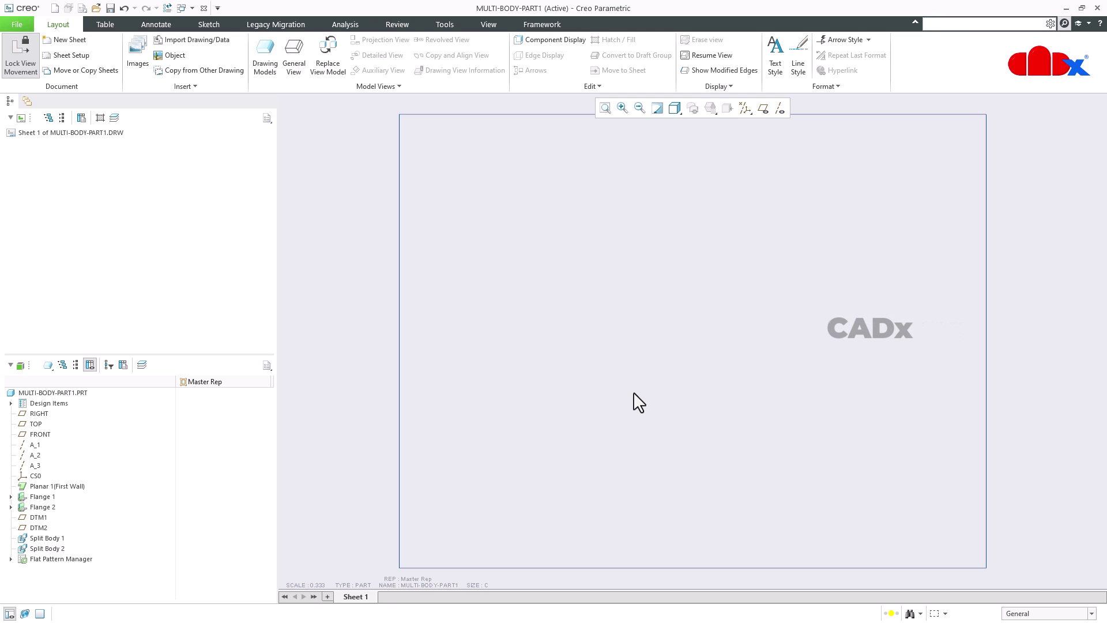
# Add BODY2_BEND_REP, BODY2_FLAT_REP and BODY1_BEND_REP to the drawing model in turn.
pyautogui.click(265, 64)
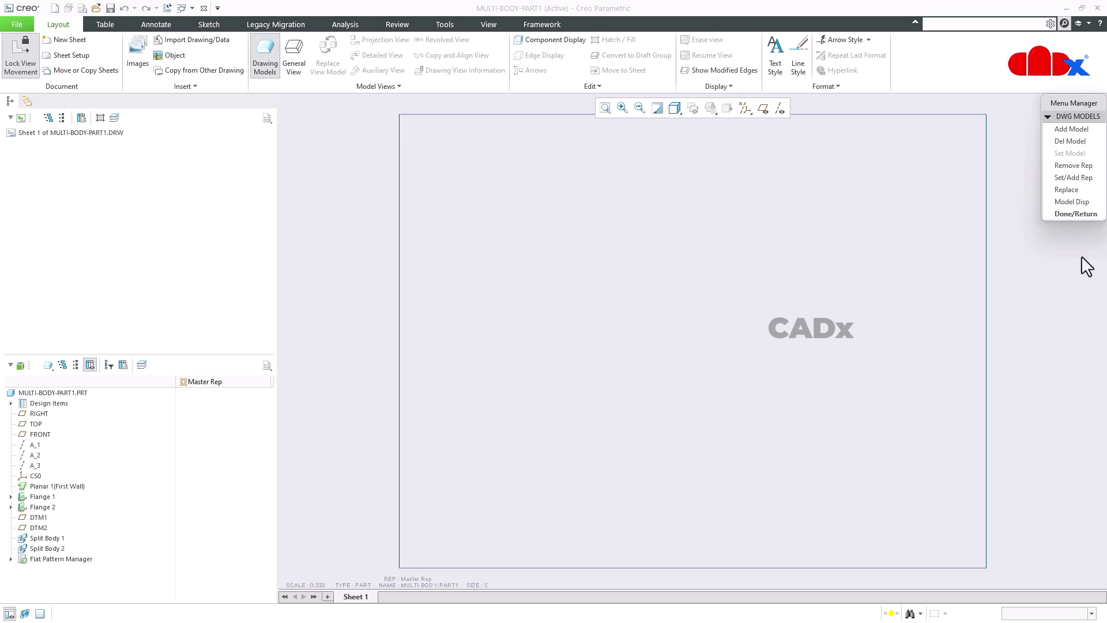
pyautogui.click(1082, 178)
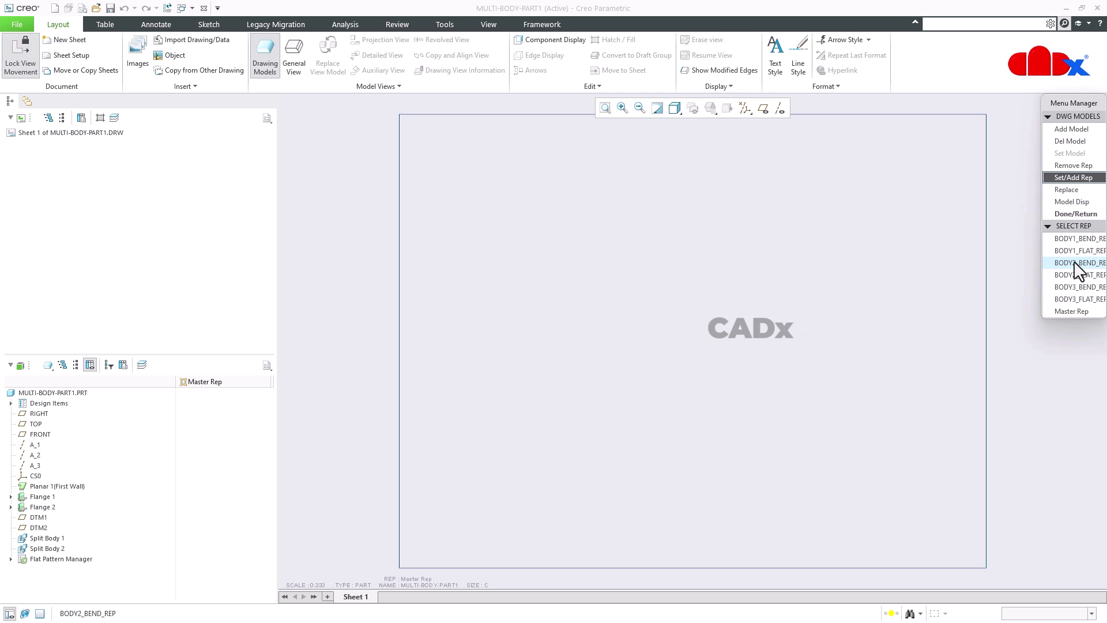
pyautogui.click(1079, 264)
pyautogui.click(1079, 178)
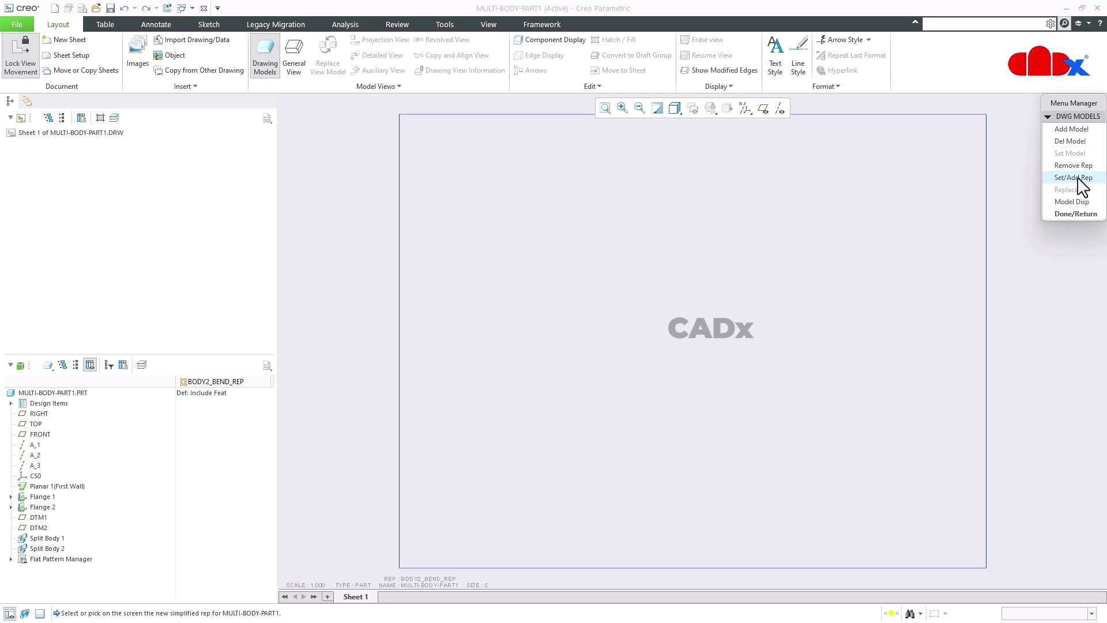
pyautogui.click(1076, 276)
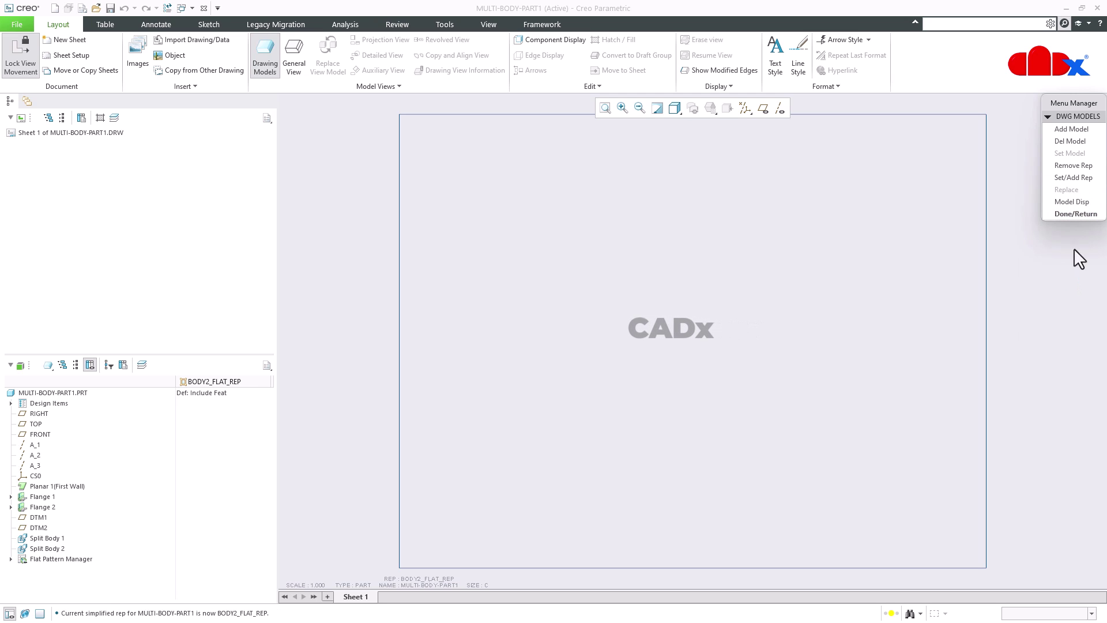
pyautogui.click(1077, 177)
pyautogui.click(1075, 240)
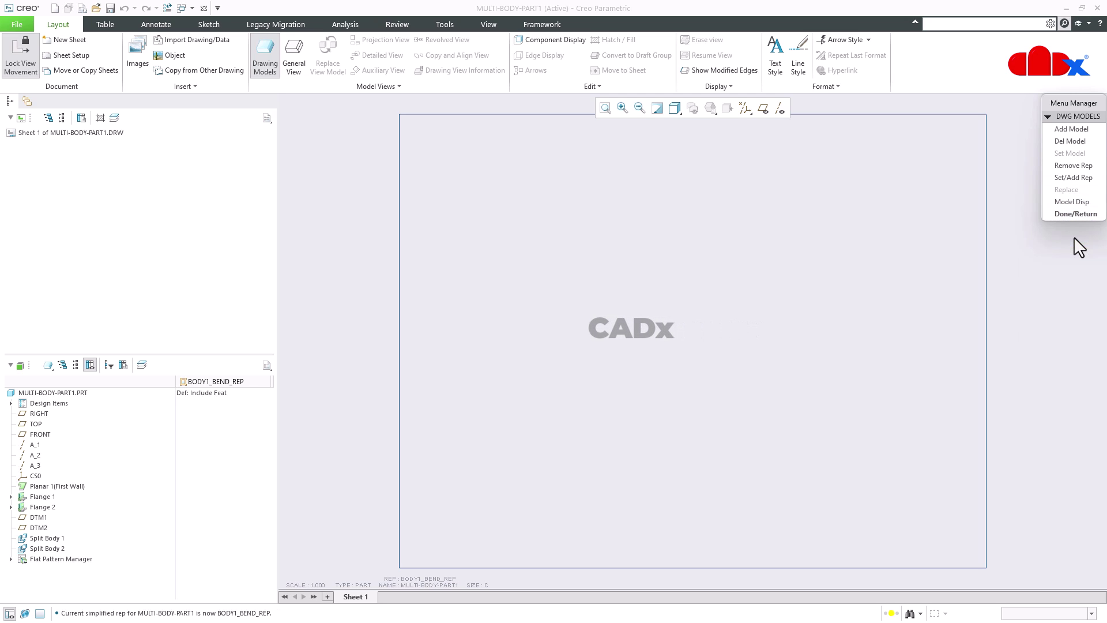
# Add BODY1_FLAT_REP, BODY3_BEND_REP and finally BODY3_FLAT_REP, then finish.
pyautogui.click(1074, 177)
pyautogui.click(1071, 251)
pyautogui.click(1078, 177)
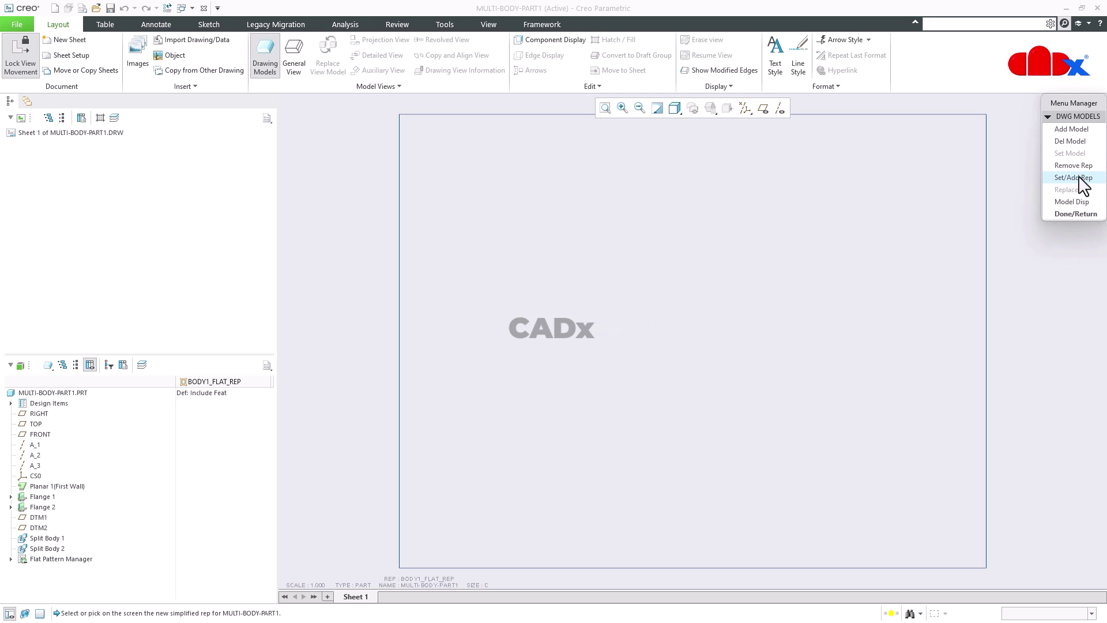
pyautogui.click(1071, 286)
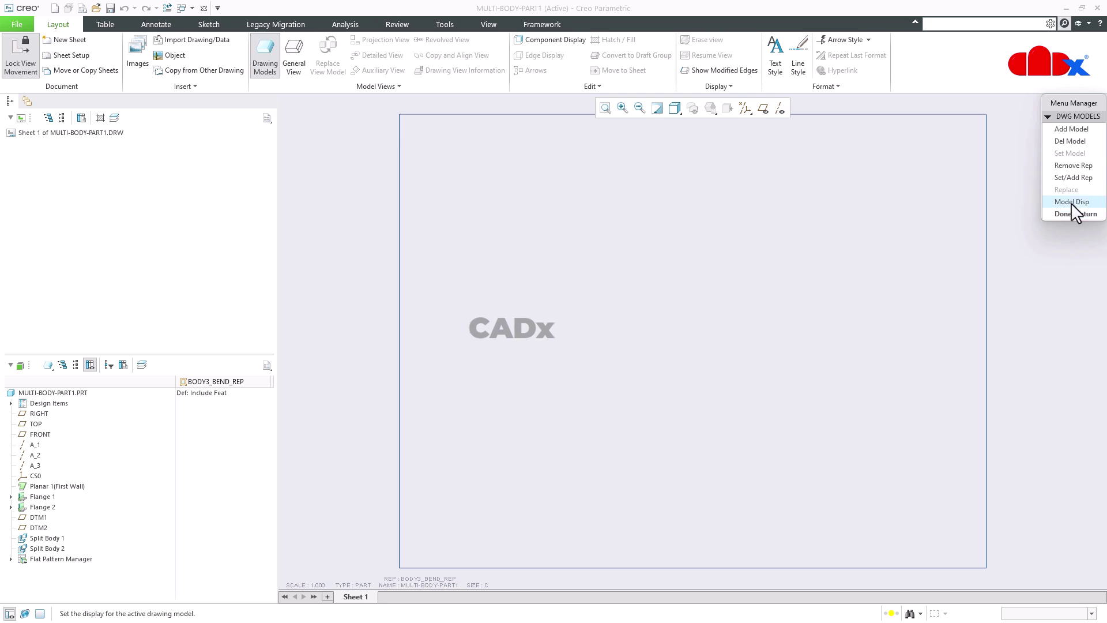
pyautogui.click(1076, 177)
pyautogui.click(1071, 299)
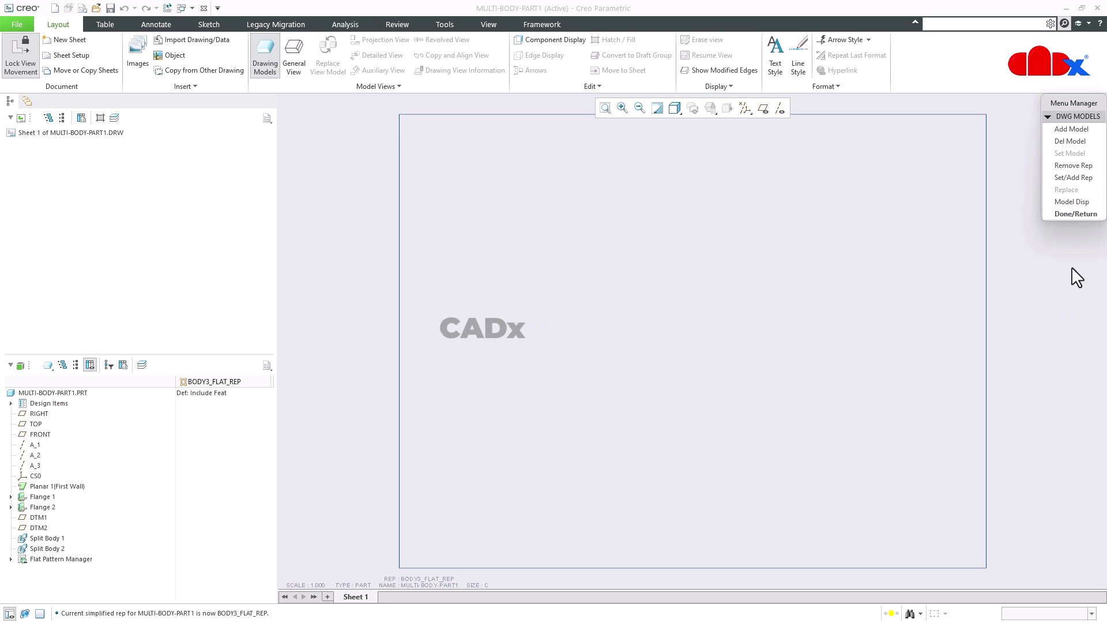
pyautogui.click(1075, 215)
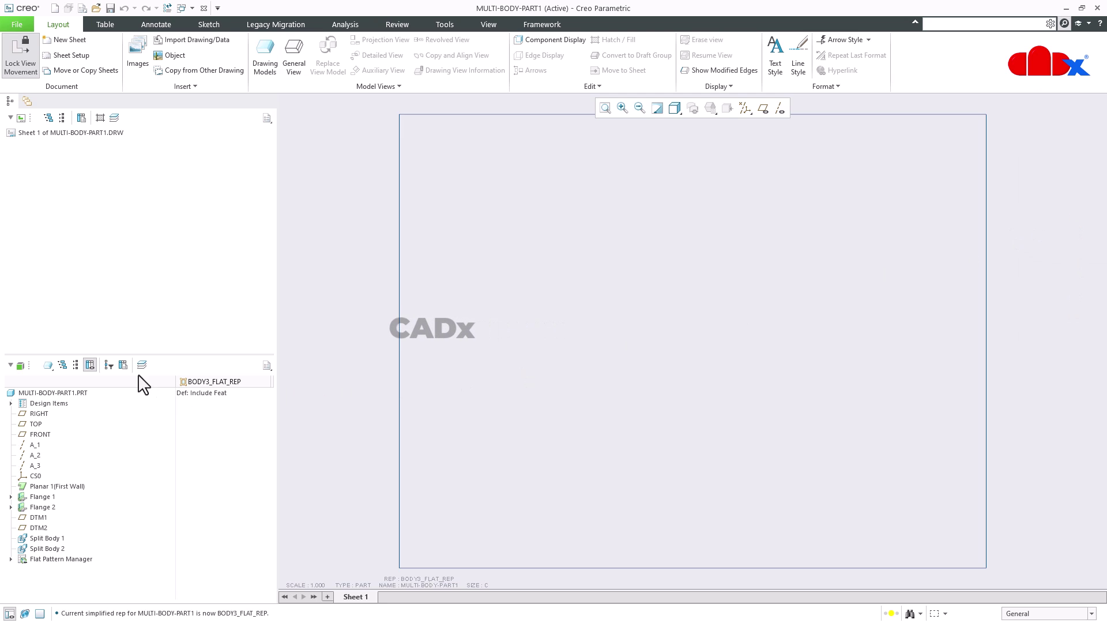
# Switch MULTI-BODY-PART1.PRT to BODY2_BEND_REP from the model tree's representation list.
pyautogui.click(53, 370)
pyautogui.moveTo(63, 378)
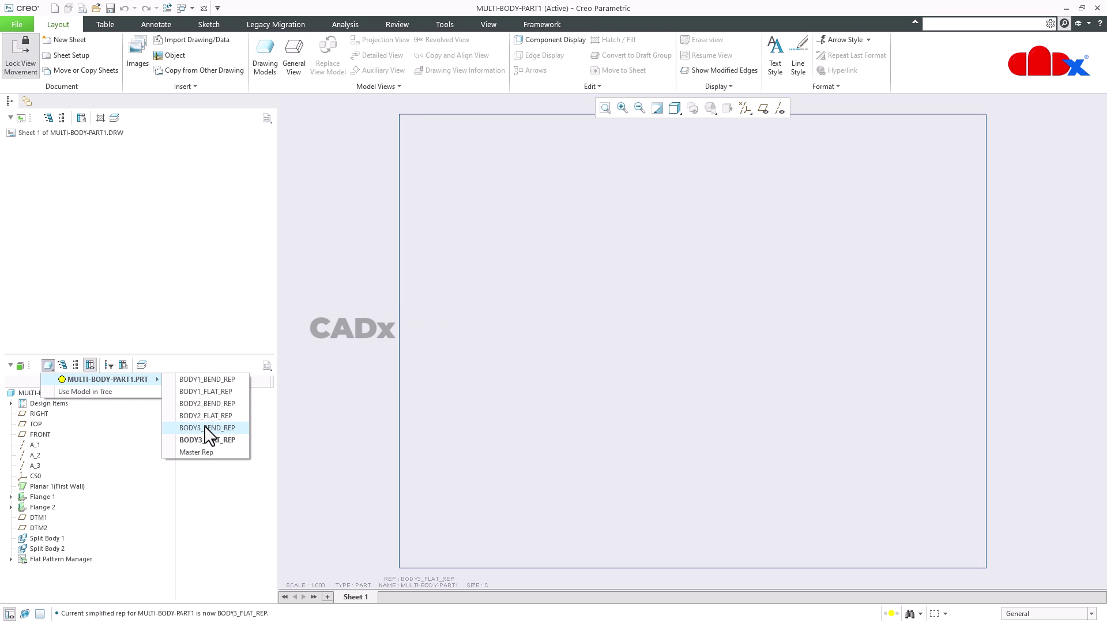
pyautogui.click(242, 439)
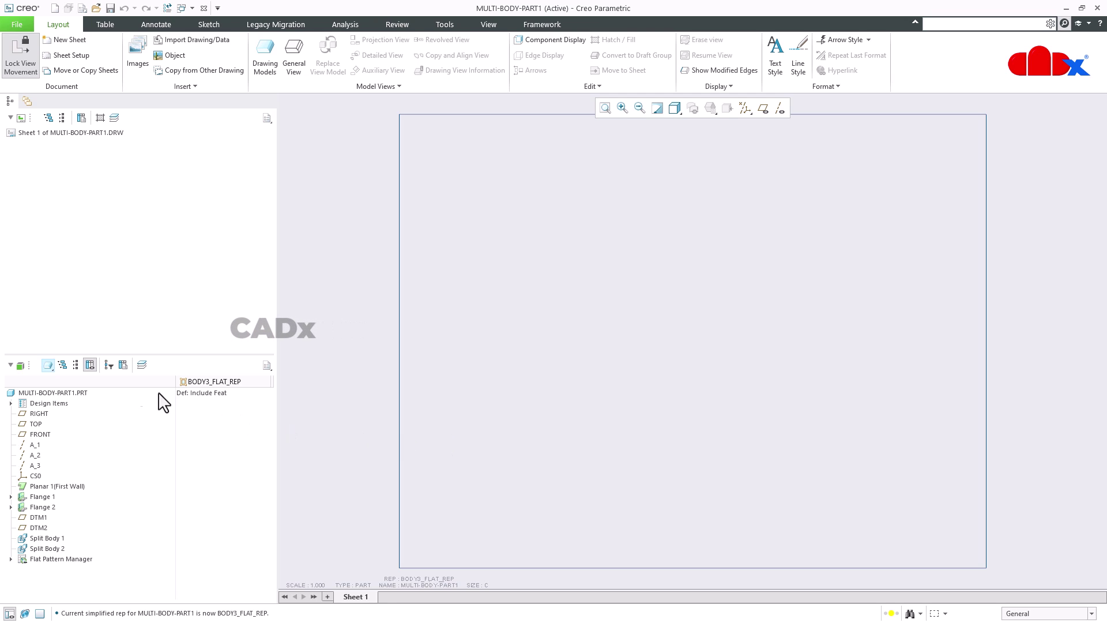
pyautogui.click(49, 366)
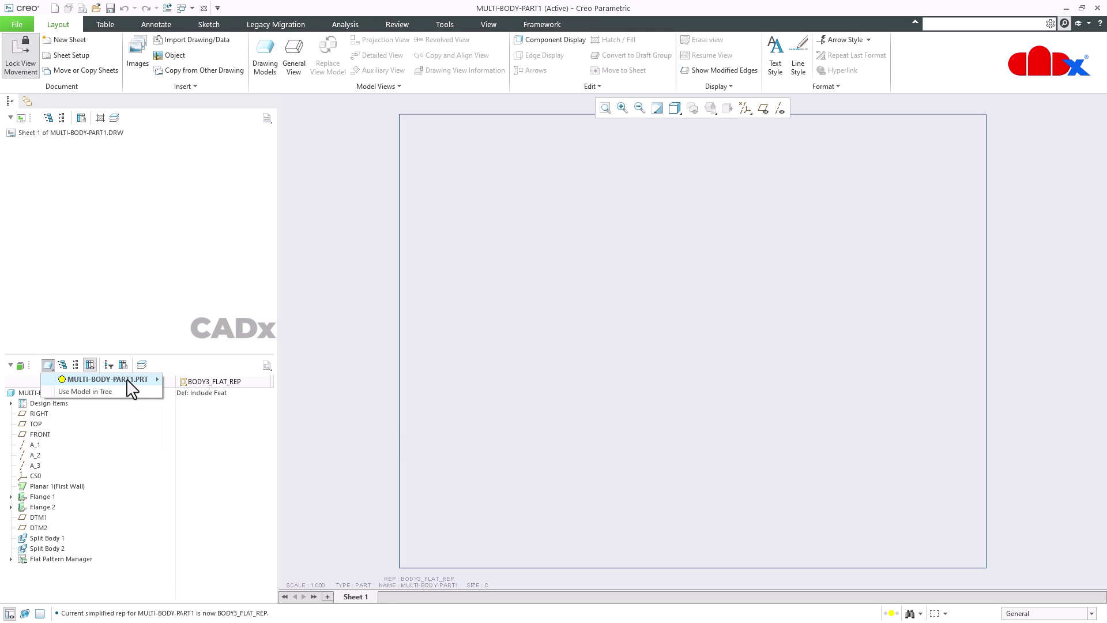
pyautogui.moveTo(138, 382)
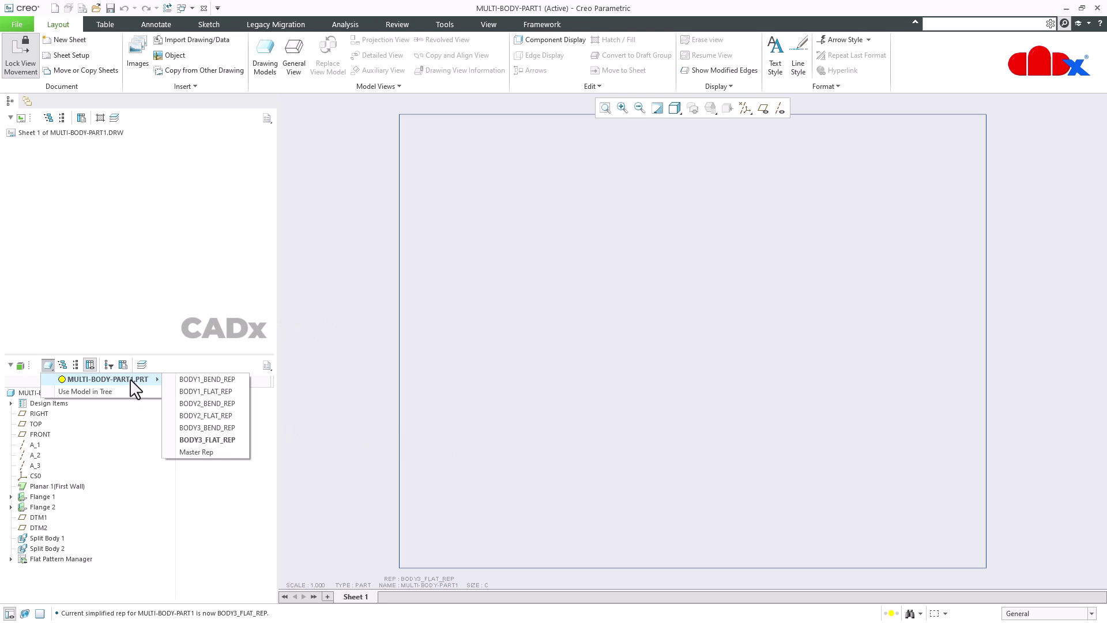
pyautogui.click(221, 405)
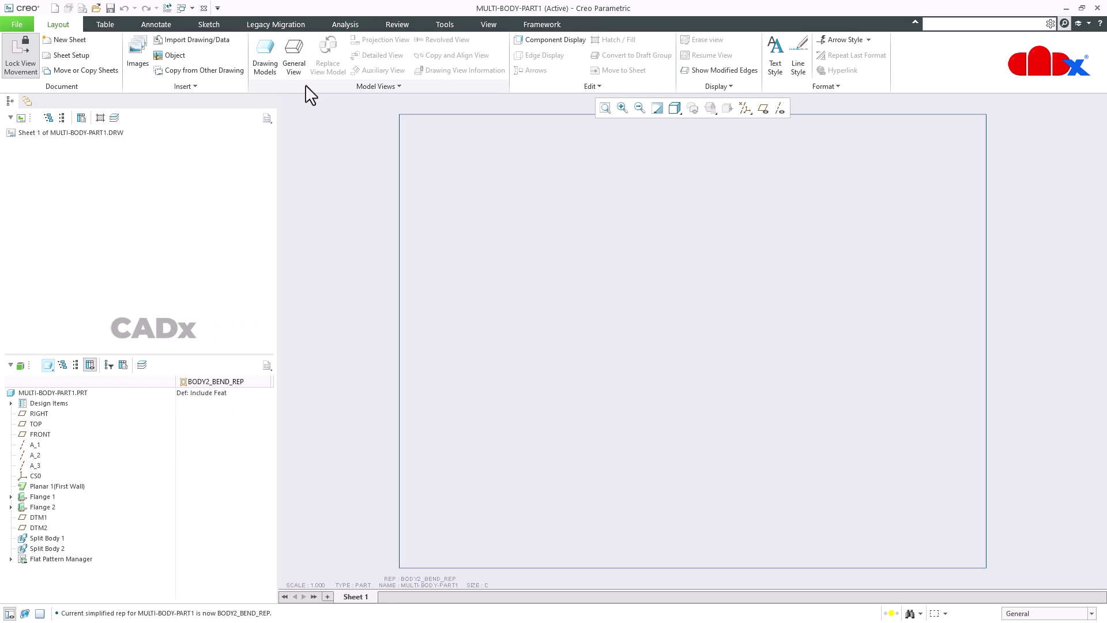
# Place a FRONT-oriented general view with no combined state on the sheet.
pyautogui.click(295, 65)
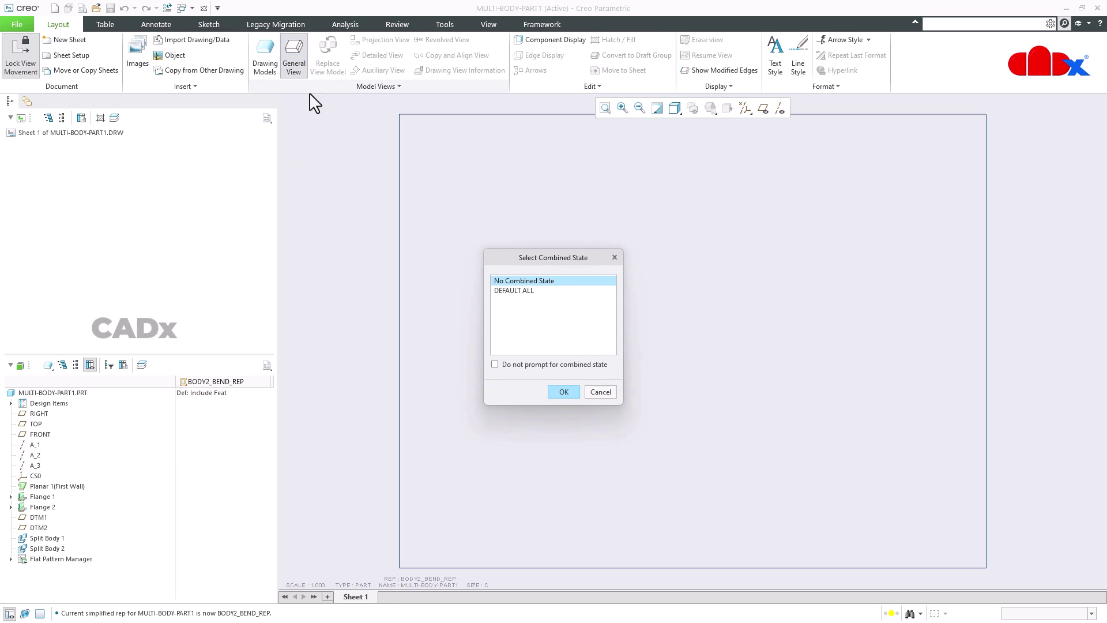
pyautogui.click(564, 392)
pyautogui.click(575, 431)
pyautogui.scroll(-1, 911, 297)
pyautogui.click(892, 271)
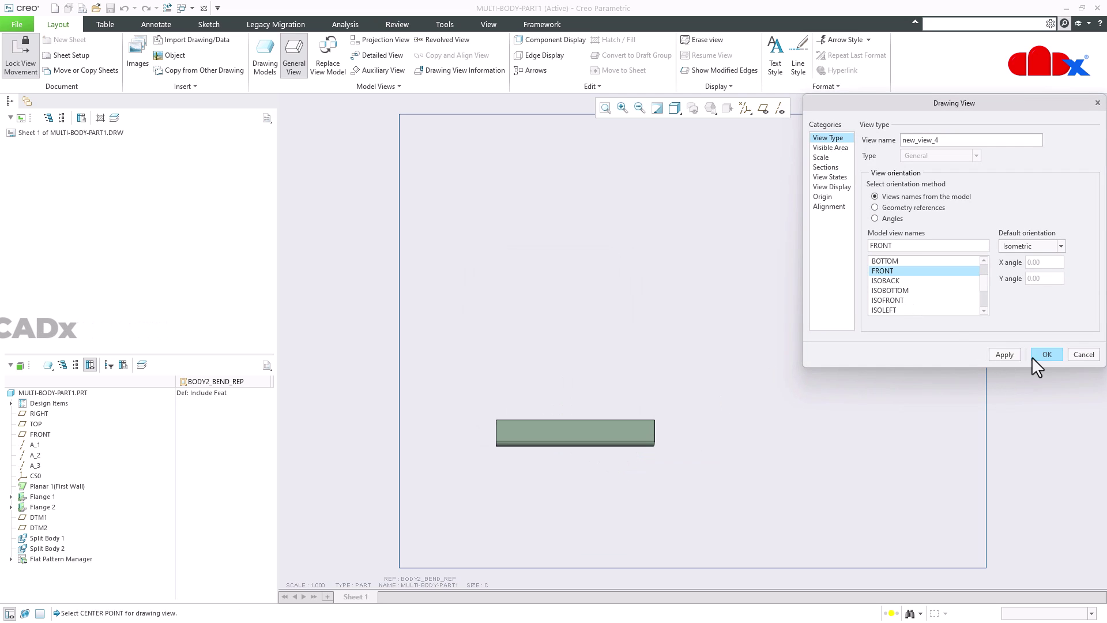
pyautogui.click(1046, 354)
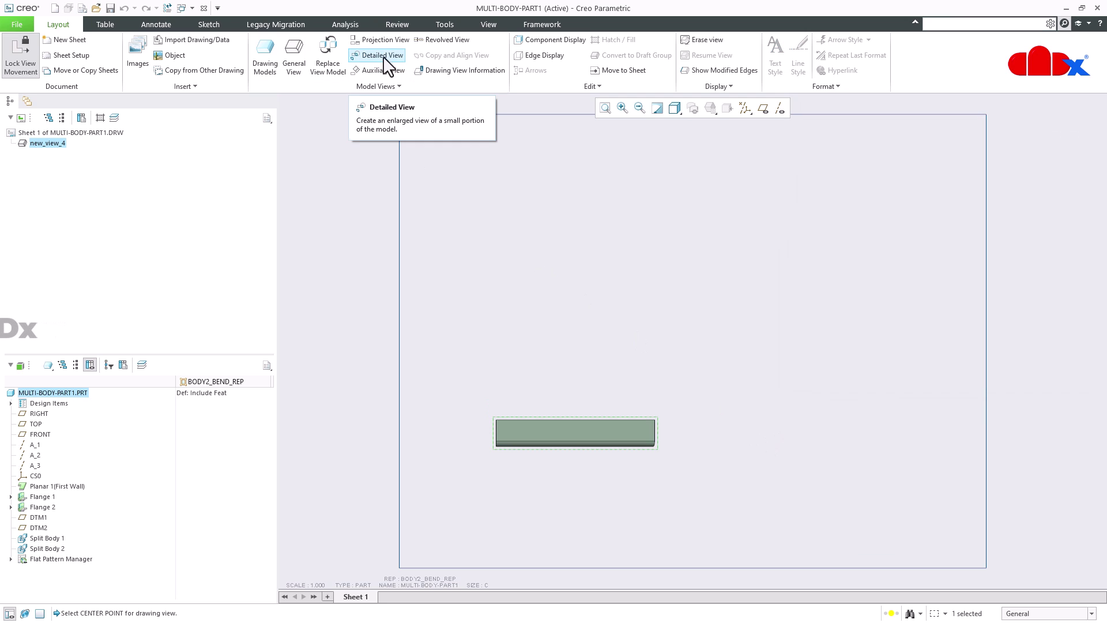
# Add top and right projection views from the front view.
pyautogui.click(384, 40)
pyautogui.click(553, 346)
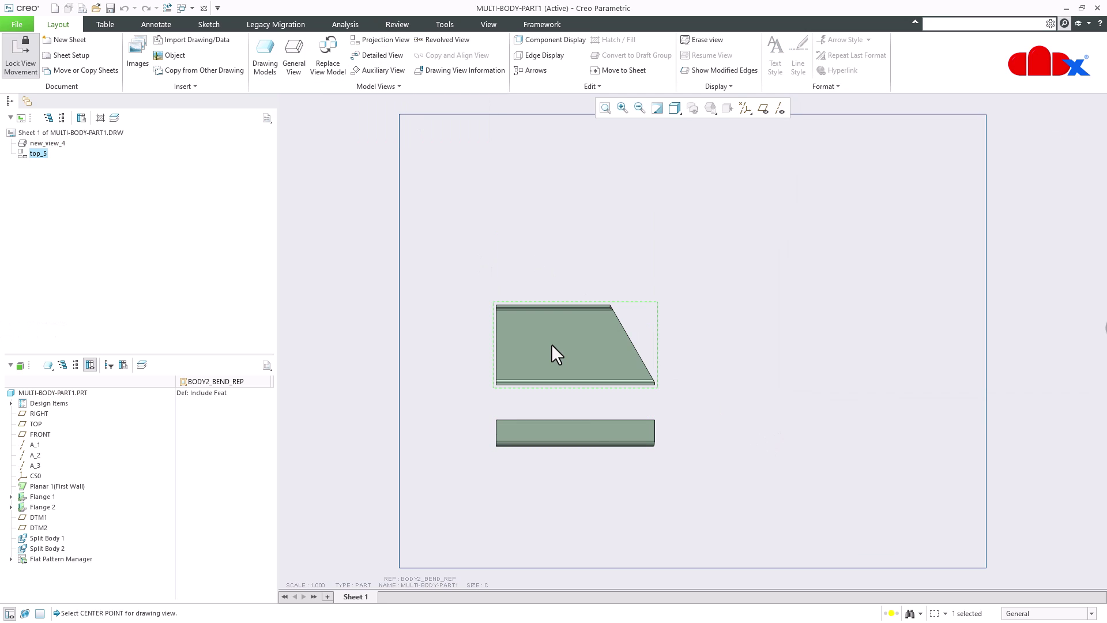
pyautogui.click(594, 439)
pyautogui.click(629, 380)
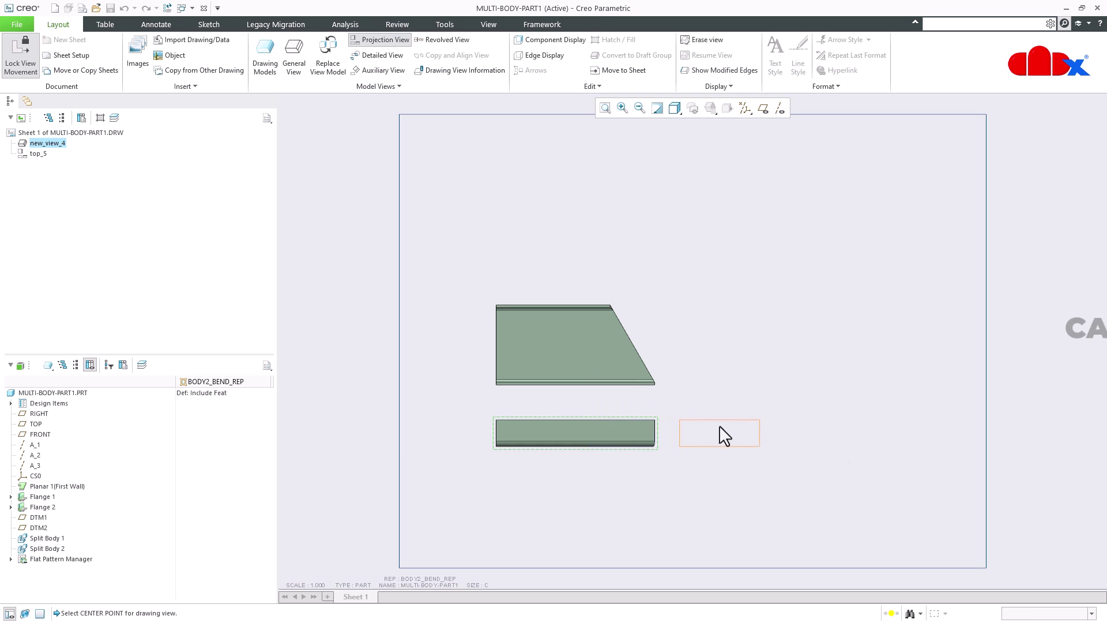
pyautogui.click(720, 429)
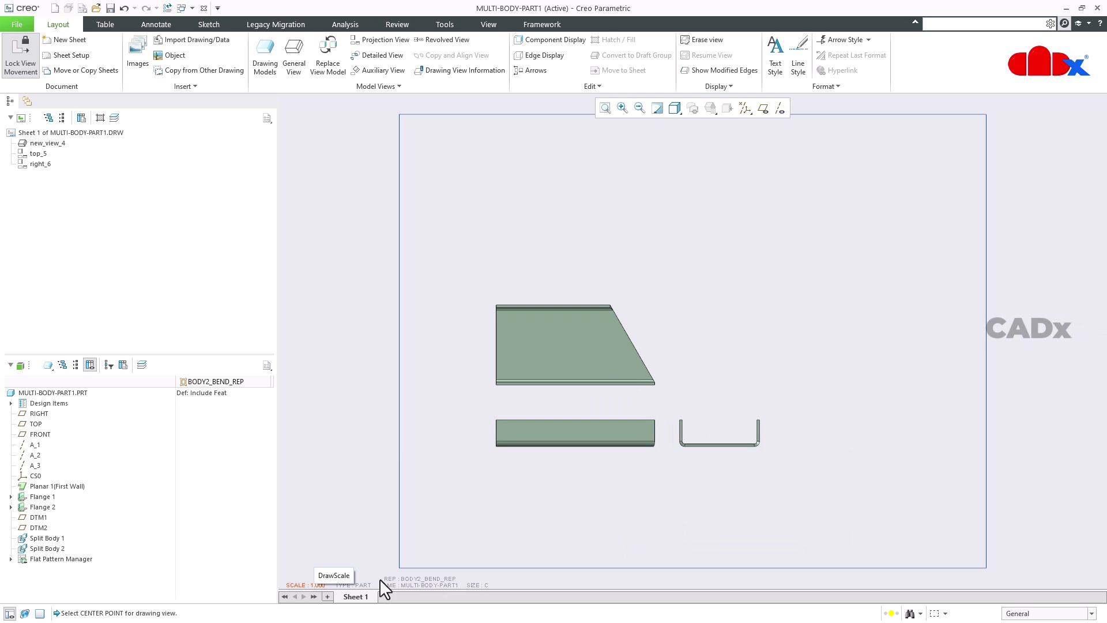
# Space the views apart: top view higher, right view further right, front view lower.
pyautogui.click(611, 436)
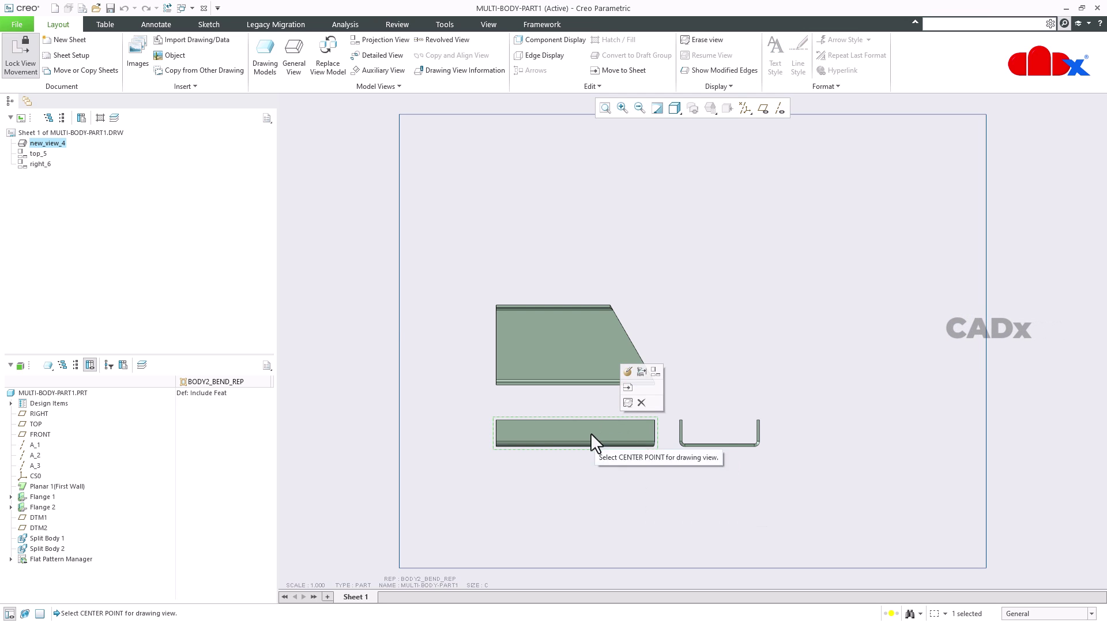
pyautogui.click(566, 341)
pyautogui.moveTo(567, 342); pyautogui.dragTo(568, 282)
pyautogui.click(724, 437)
pyautogui.moveTo(724, 436); pyautogui.dragTo(771, 438)
pyautogui.click(593, 455)
pyautogui.moveTo(592, 454); pyautogui.dragTo(591, 482)
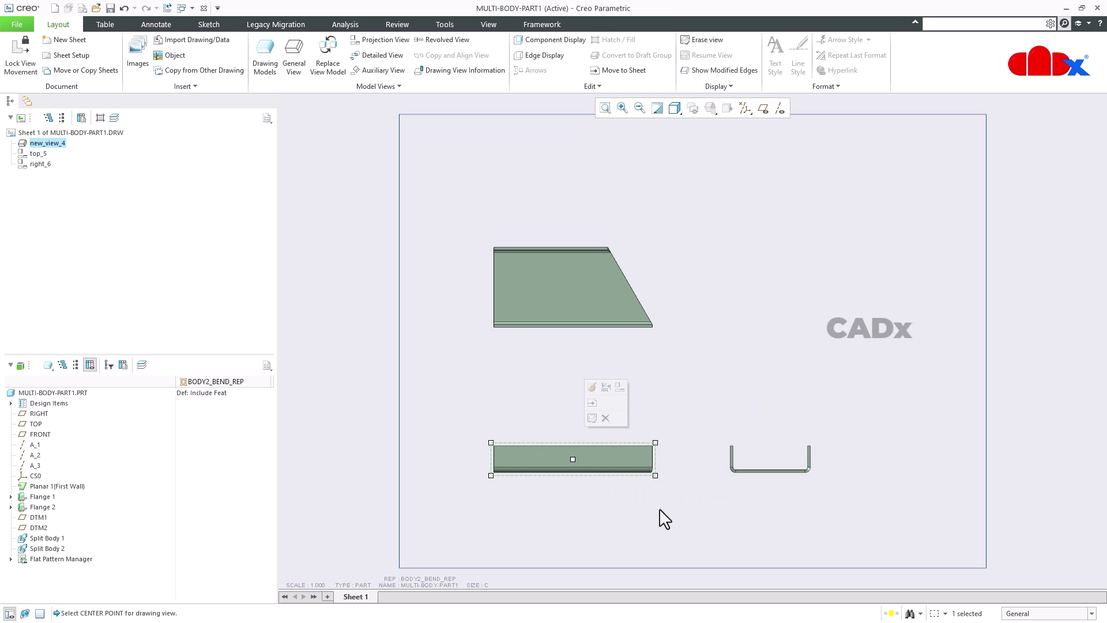
pyautogui.click(669, 519)
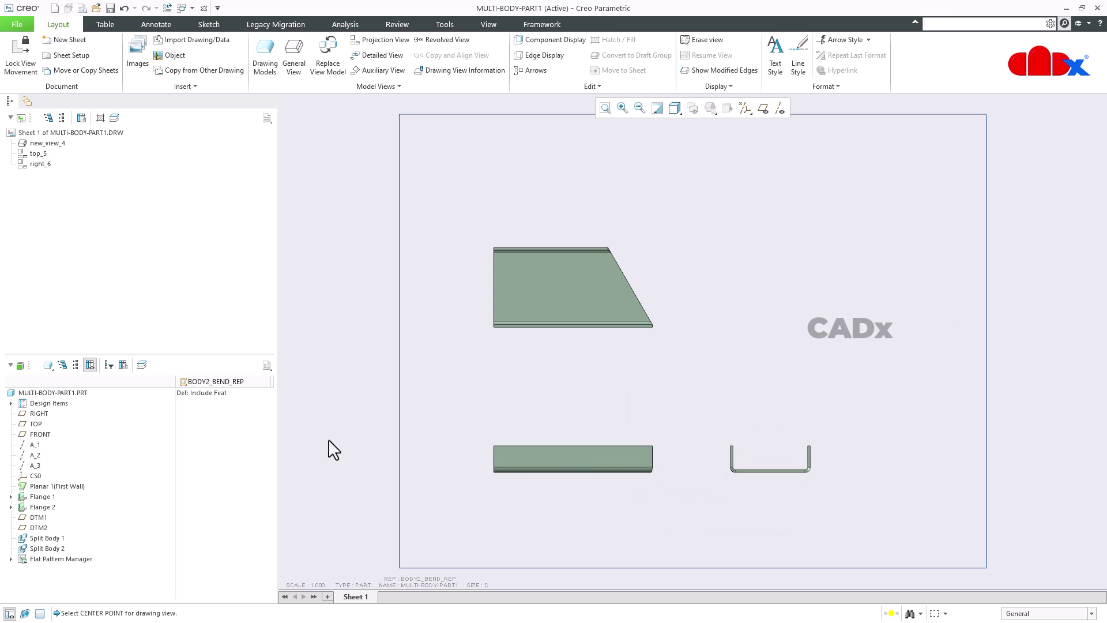
# Switch the part representation to BODY2_FLAT_REP.
pyautogui.click(48, 365)
pyautogui.moveTo(119, 377)
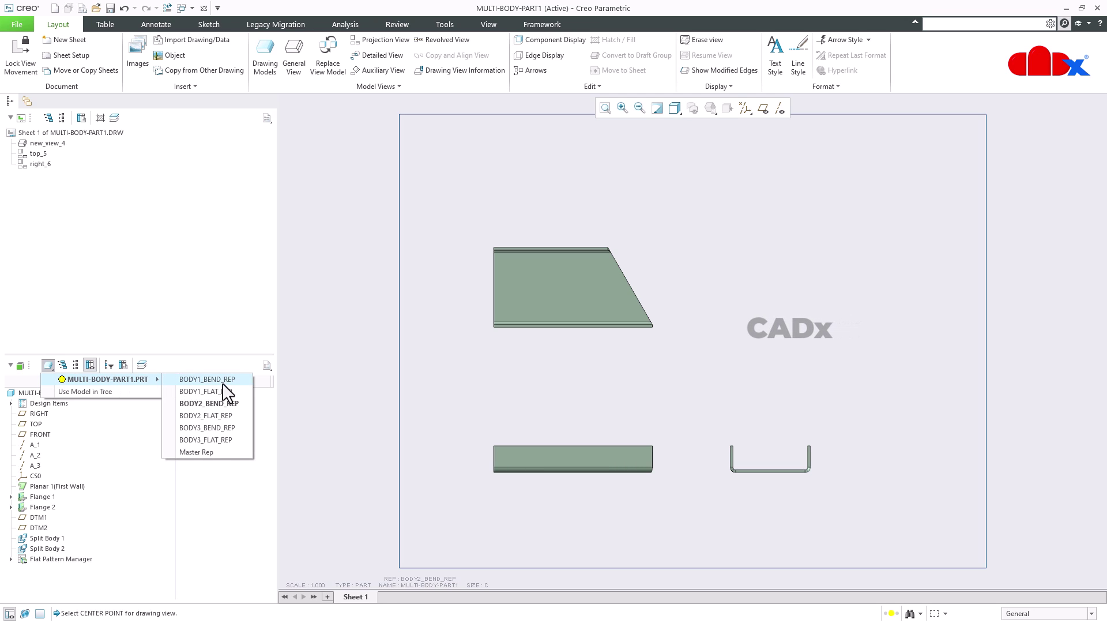
pyautogui.click(231, 415)
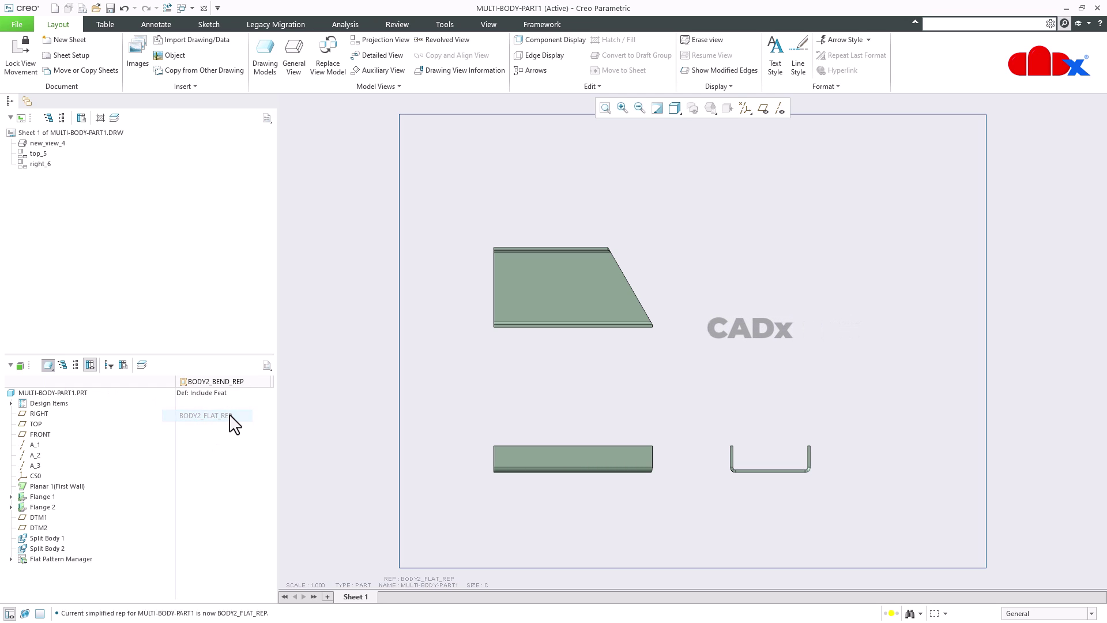
# Place a TOP-oriented general view of the flat pattern beside the others, then add Sheet 2.
pyautogui.click(297, 65)
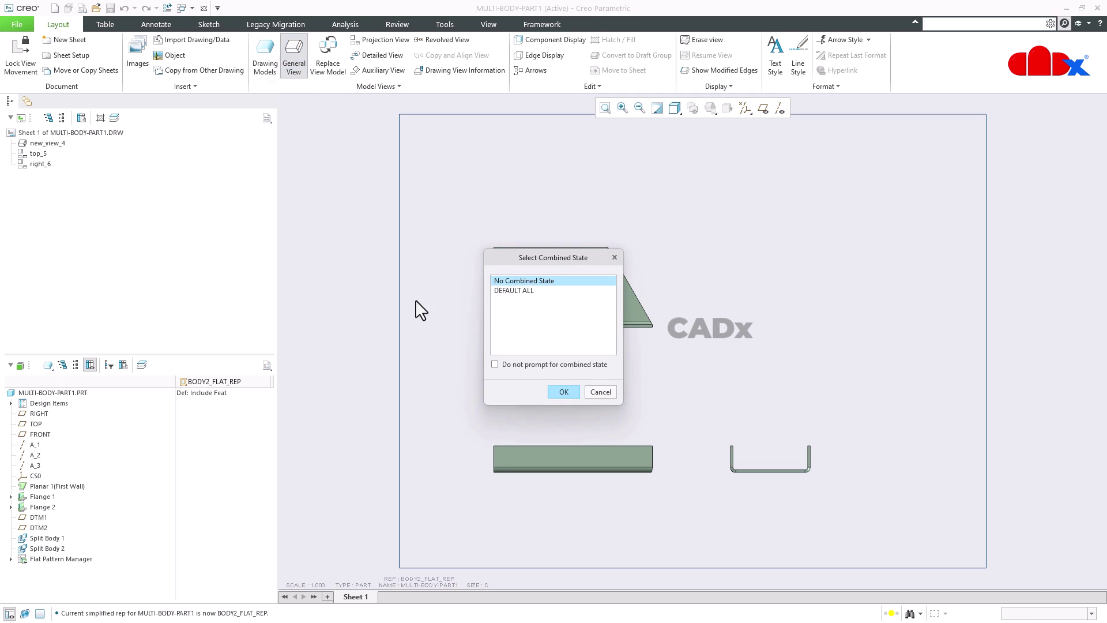
pyautogui.click(564, 392)
pyautogui.click(796, 271)
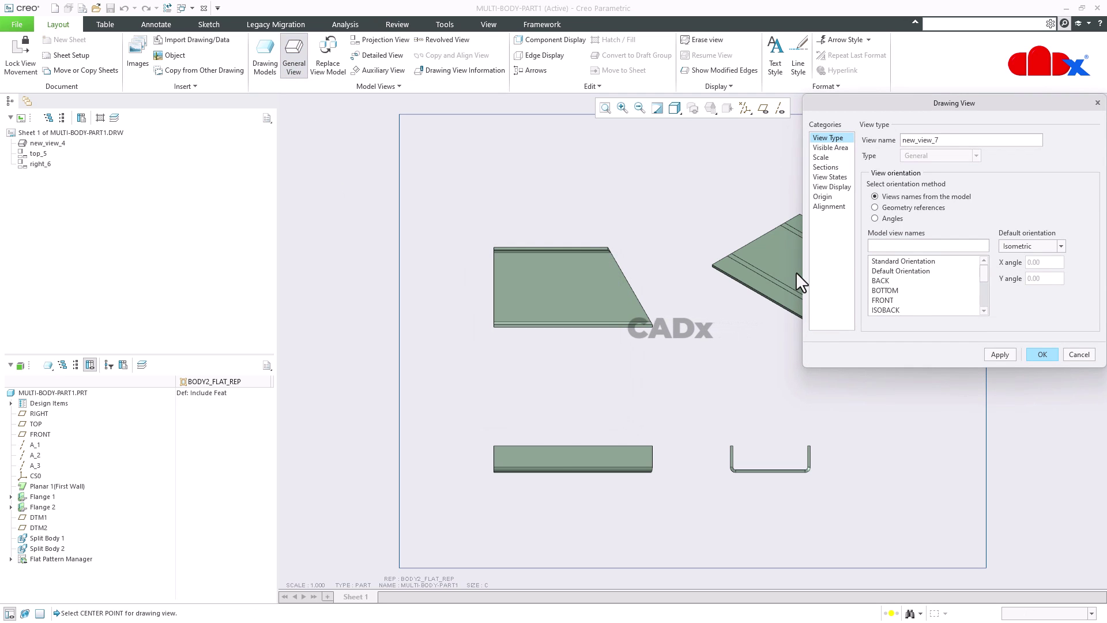
pyautogui.scroll(-3, 908, 306)
pyautogui.click(892, 310)
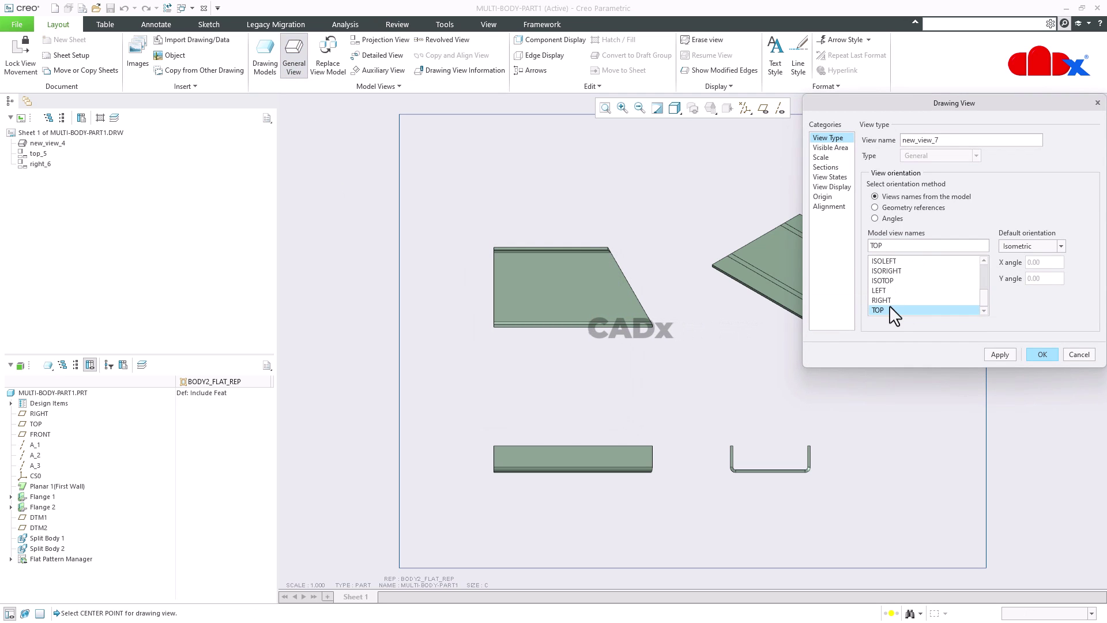
pyautogui.click(1000, 353)
pyautogui.click(1050, 355)
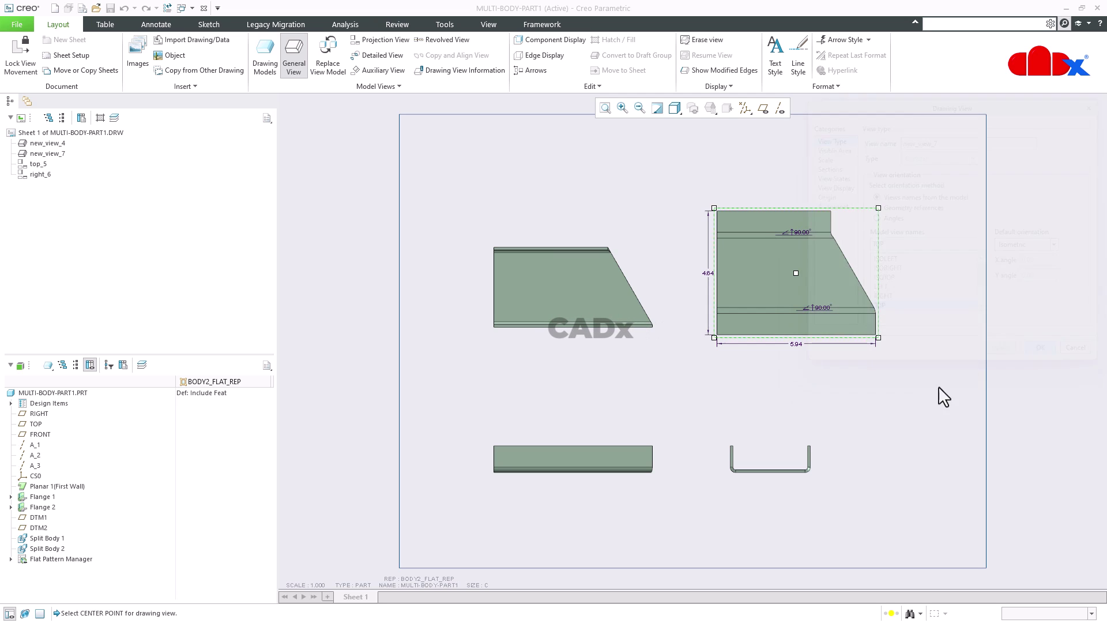
pyautogui.click(803, 292)
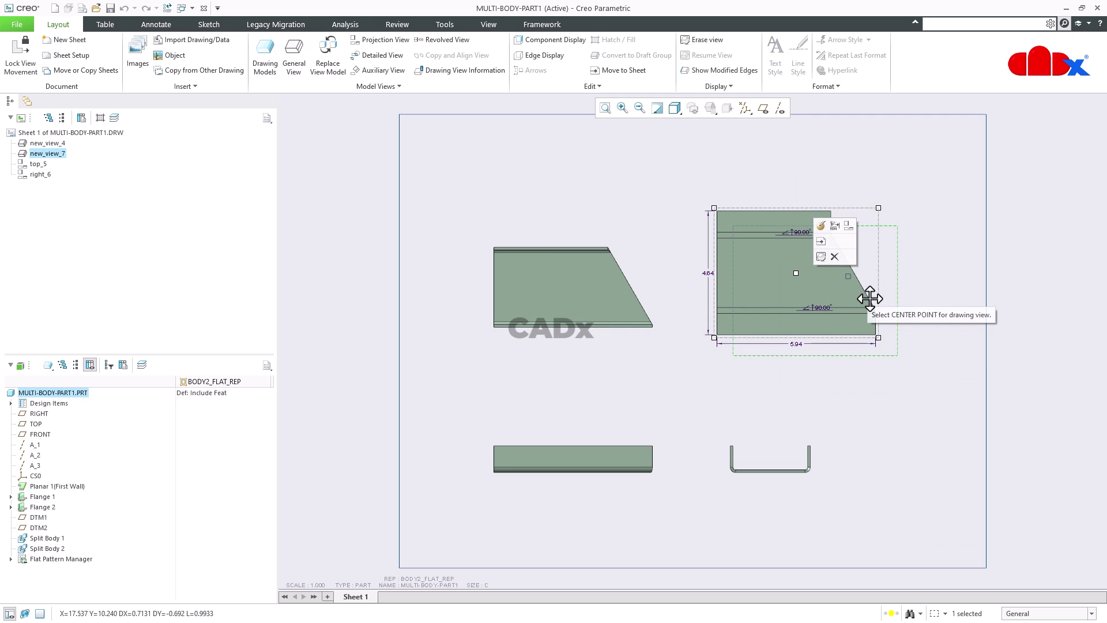
pyautogui.moveTo(870, 296); pyautogui.dragTo(892, 318)
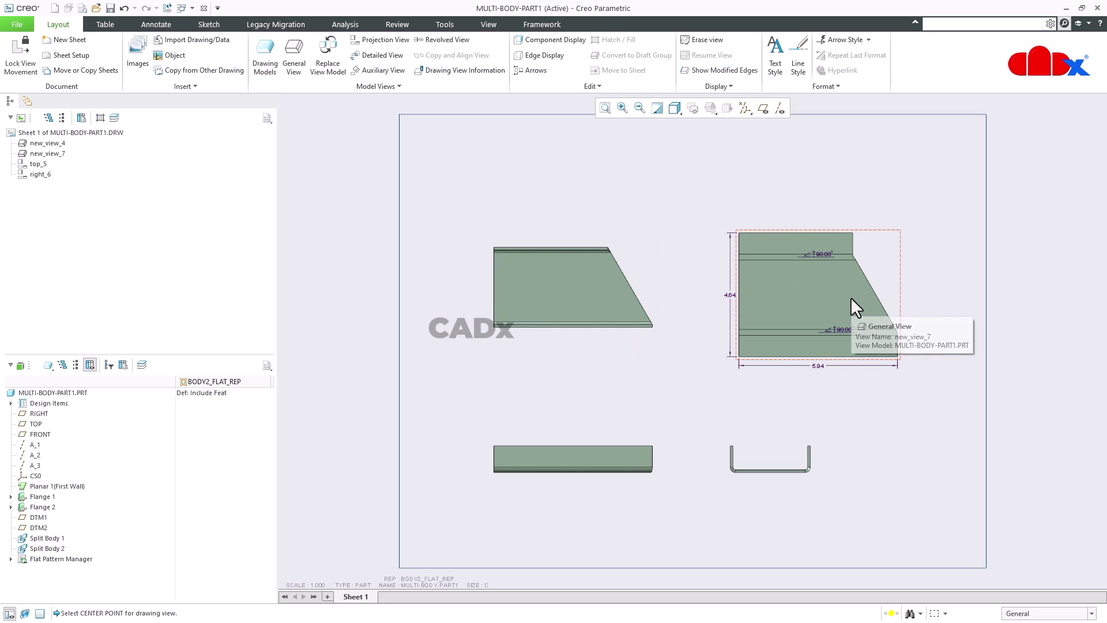
pyautogui.click(327, 596)
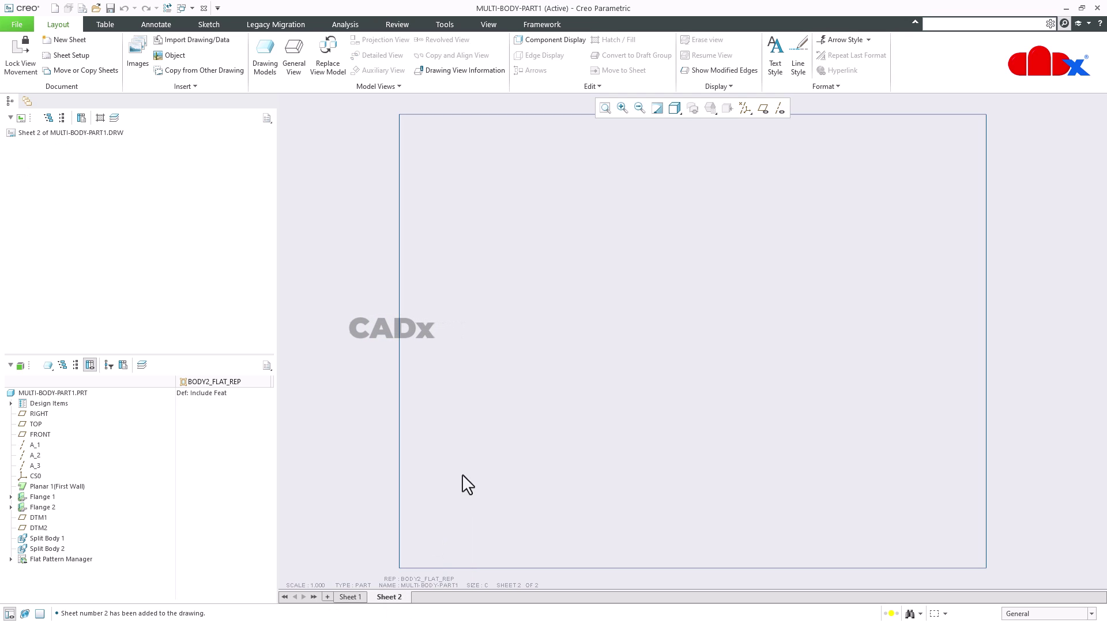
# Place a FRONT-oriented general view of BODY1_BEND_REP at the lower left of Sheet 2.
pyautogui.click(50, 366)
pyautogui.moveTo(130, 380)
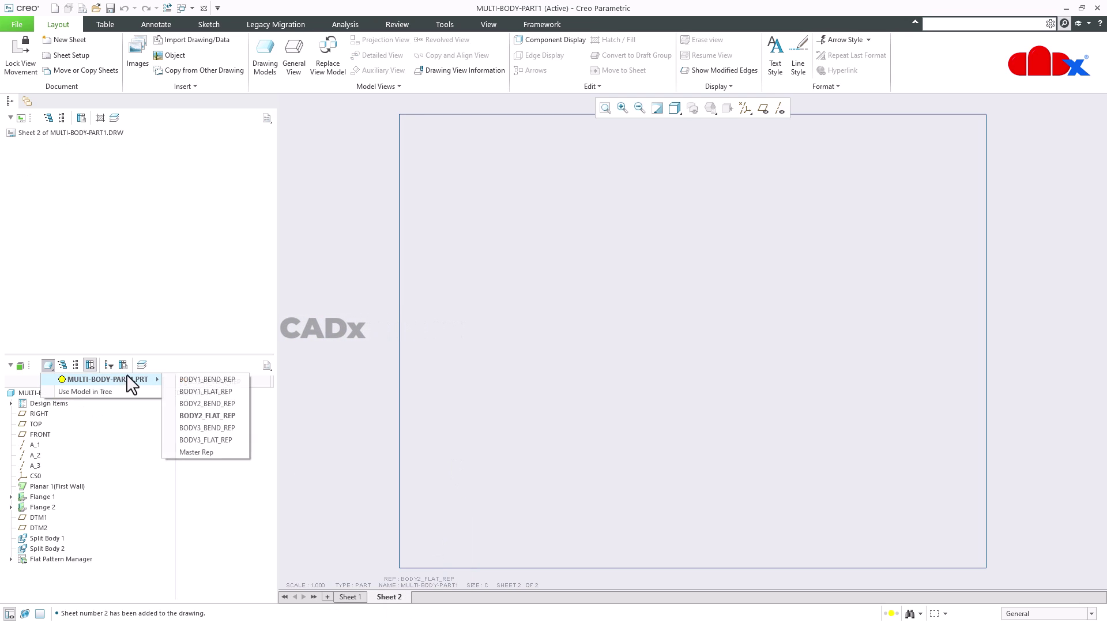
pyautogui.click(218, 380)
pyautogui.click(294, 56)
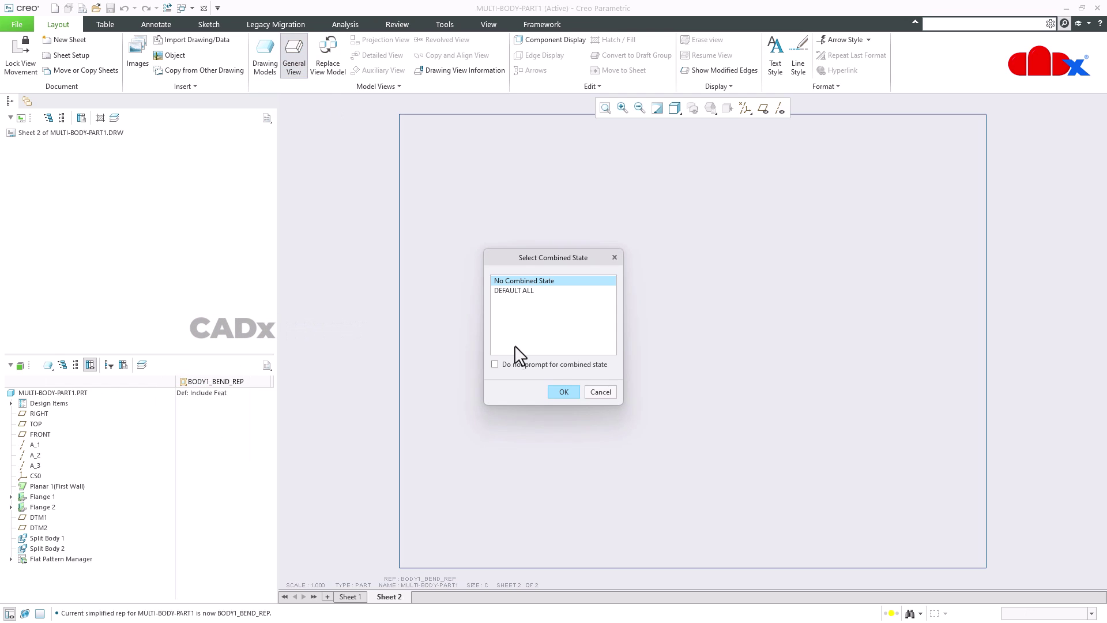
pyautogui.click(564, 390)
pyautogui.click(559, 414)
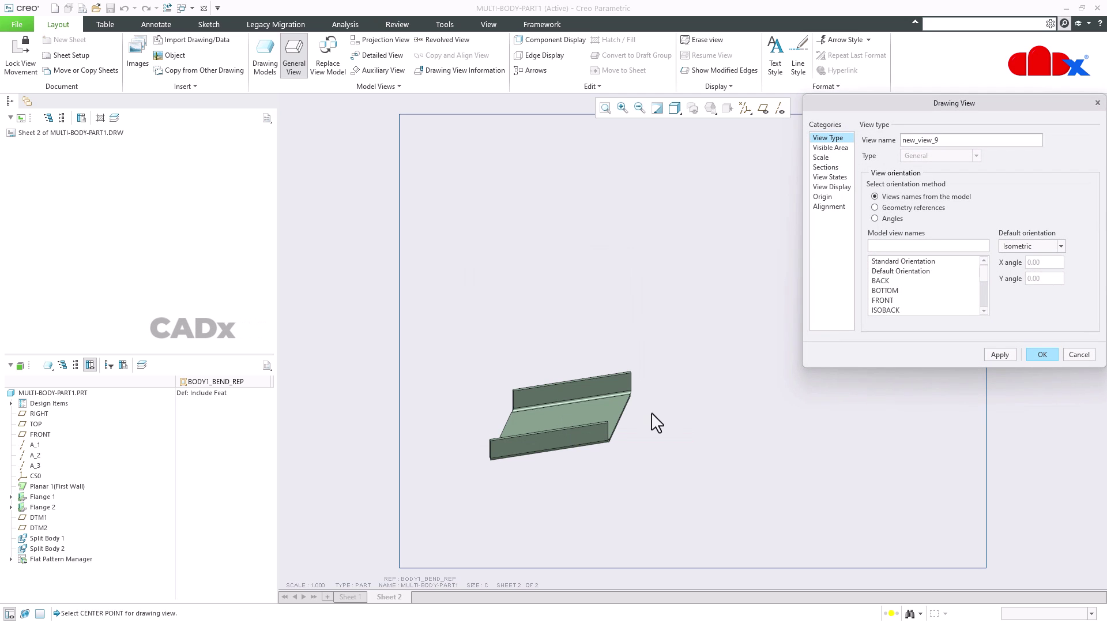
pyautogui.click(893, 299)
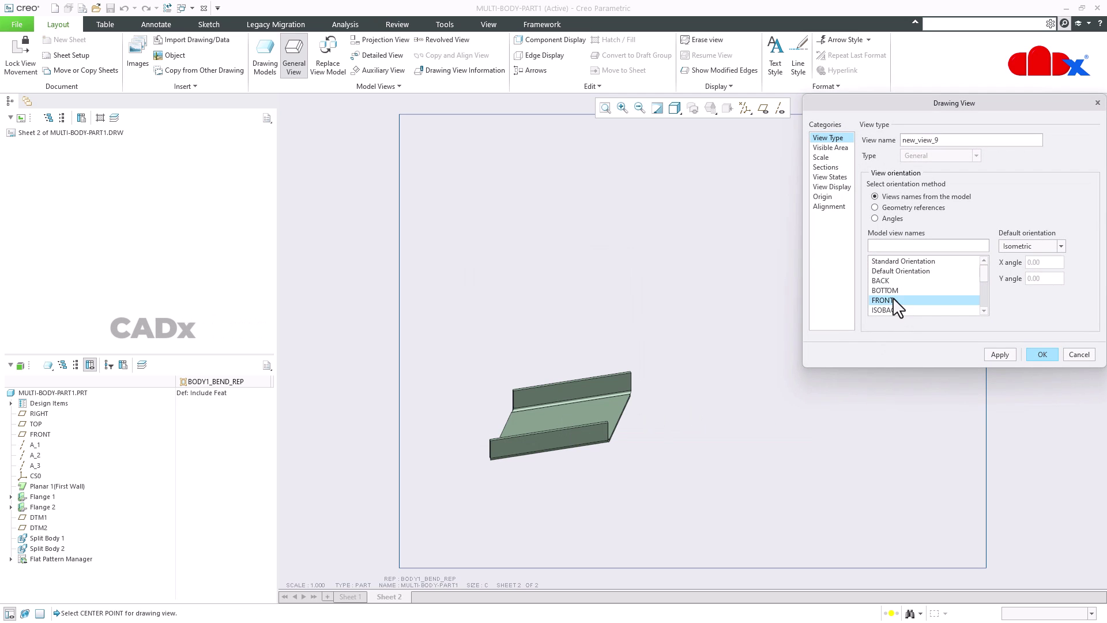
pyautogui.click(1006, 353)
pyautogui.click(1041, 355)
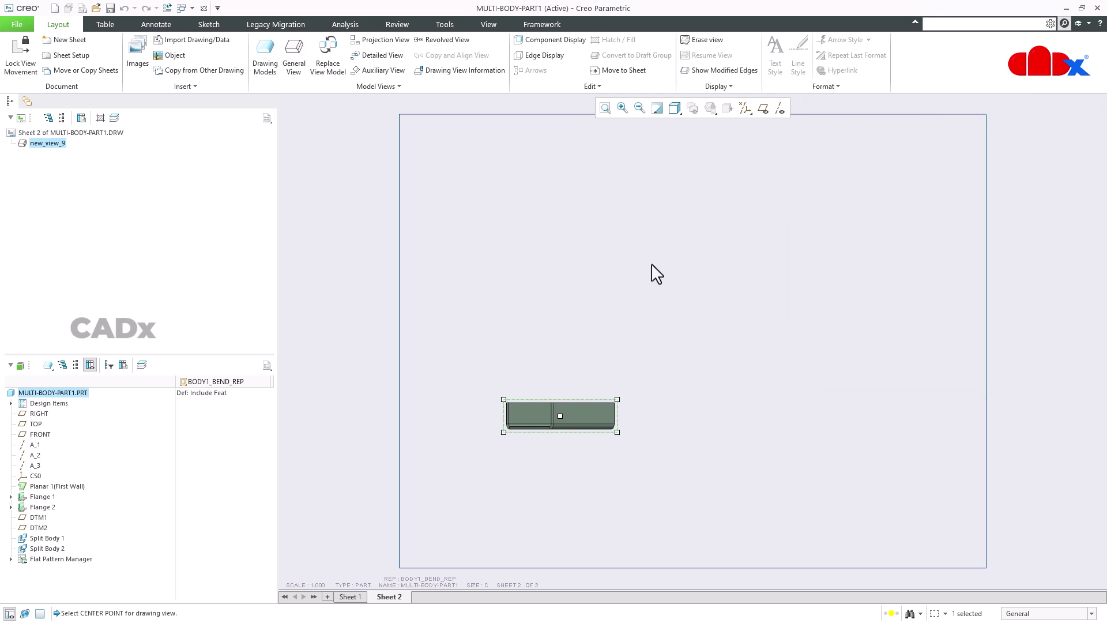
# Add top and right projection views from the front view.
pyautogui.click(383, 39)
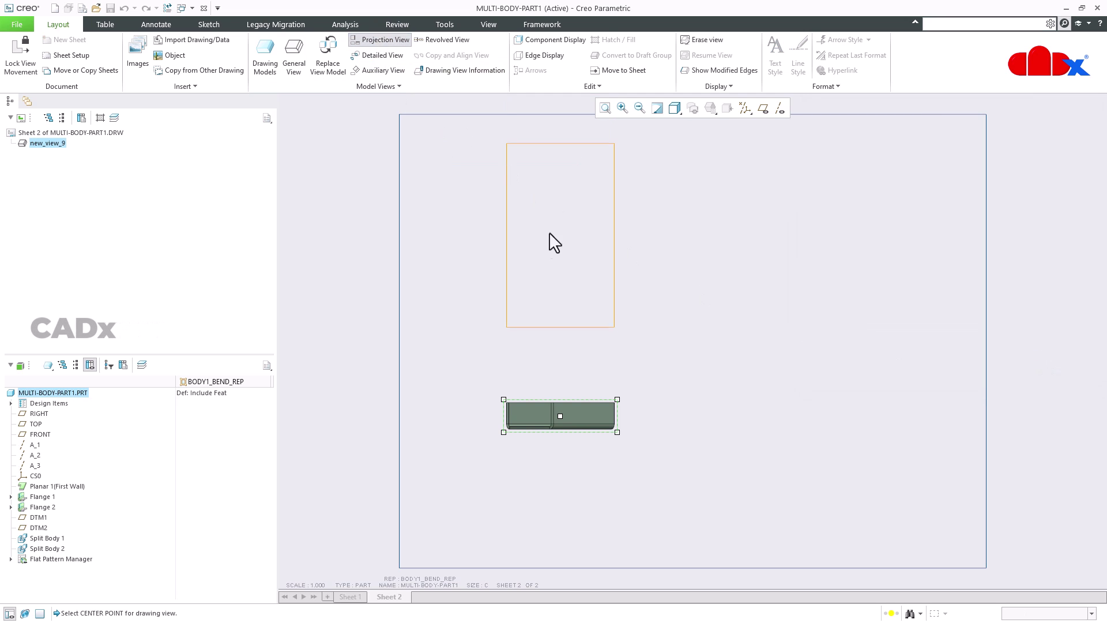
pyautogui.click(559, 272)
pyautogui.click(581, 403)
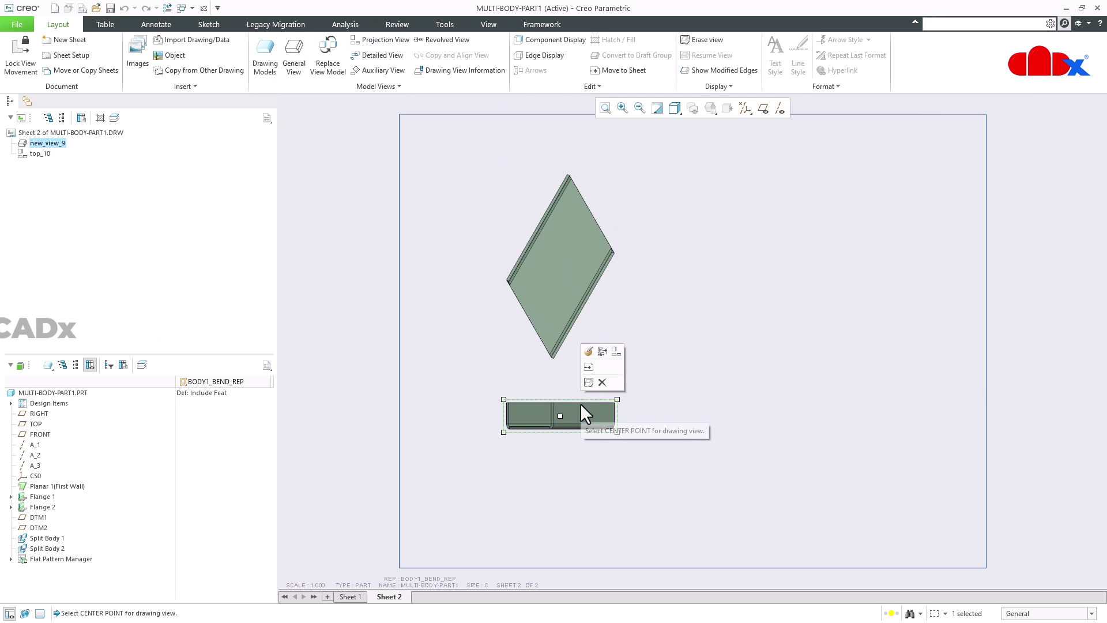
pyautogui.click(616, 351)
pyautogui.click(747, 435)
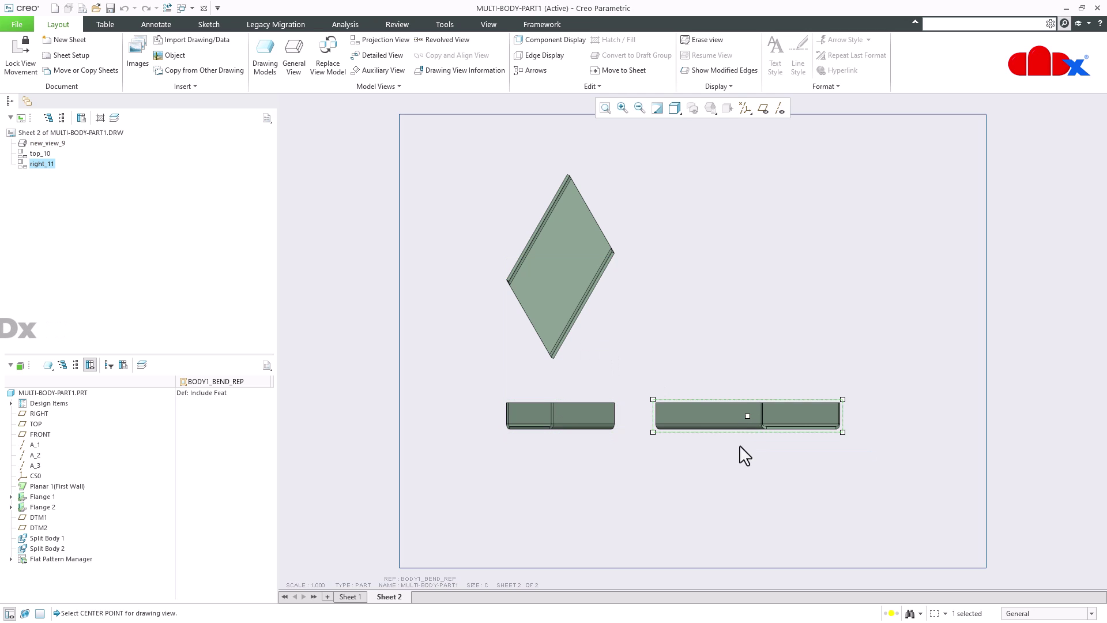
pyautogui.click(54, 369)
# Place a TOP-oriented view of BODY1_FLAT_REP at upper right and set the scale to 1.
pyautogui.moveTo(84, 379)
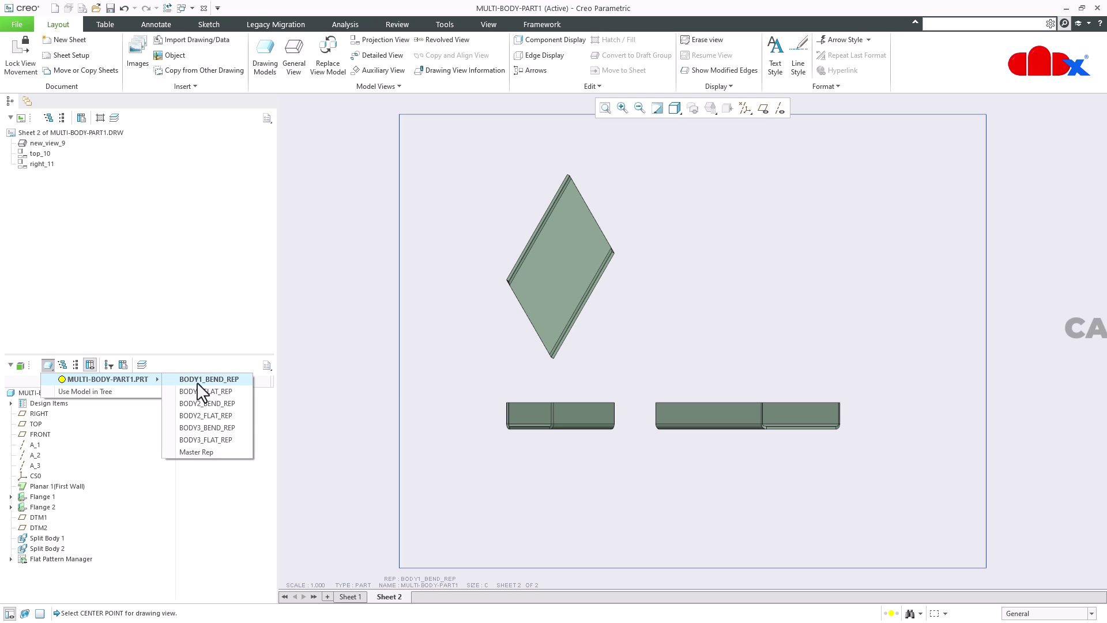
pyautogui.click(224, 392)
pyautogui.click(294, 60)
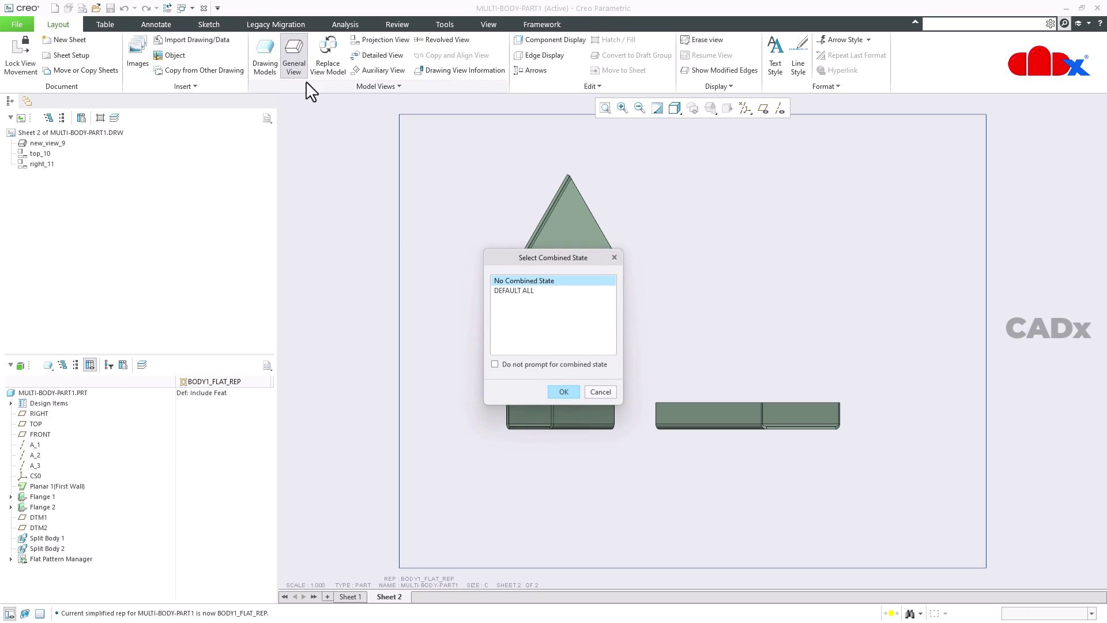
pyautogui.click(564, 392)
pyautogui.click(785, 247)
pyautogui.scroll(-4, 893, 288)
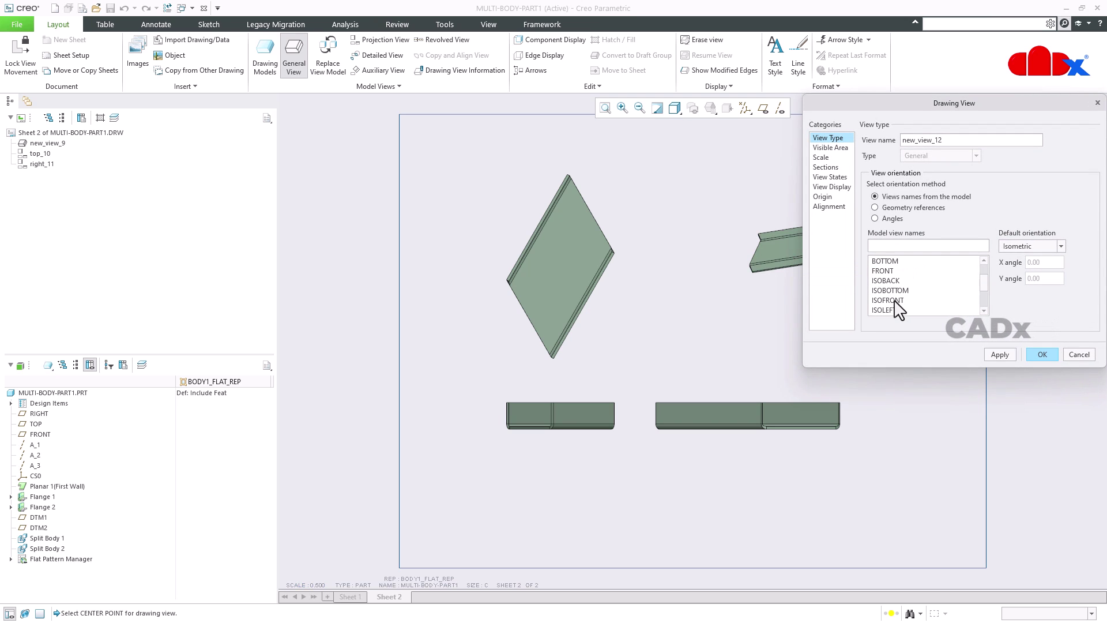
pyautogui.click(888, 310)
pyautogui.click(997, 354)
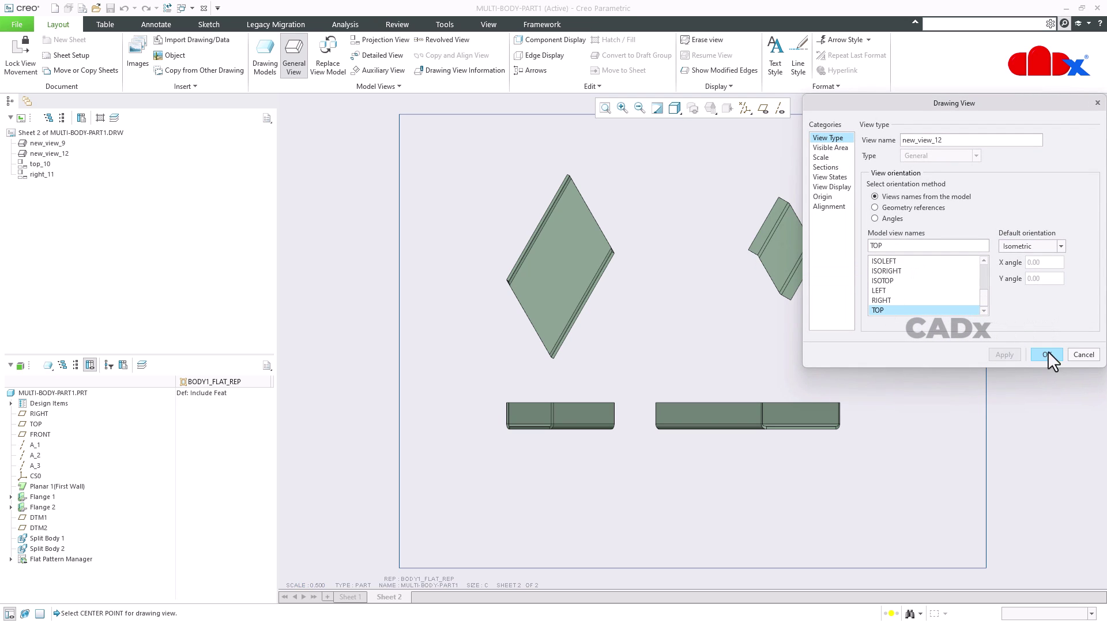
pyautogui.click(1043, 355)
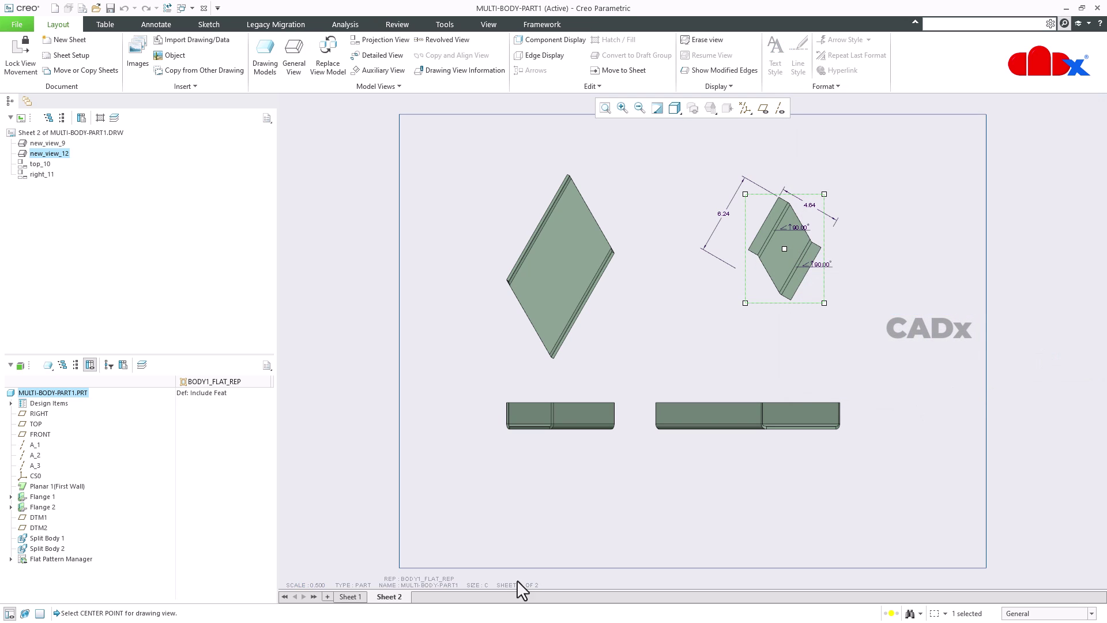
pyautogui.doubleClick(315, 584)
pyautogui.write('1')
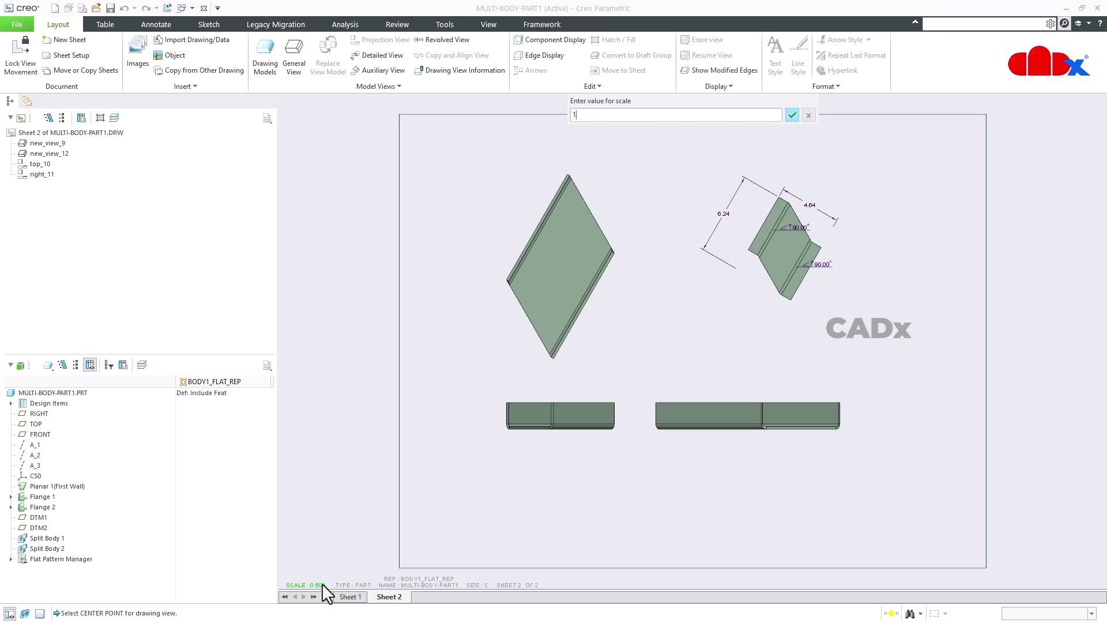
pyautogui.press('Return')
# Move the front view lower and the flat view down-right, then add Sheet 3.
pyautogui.click(669, 490)
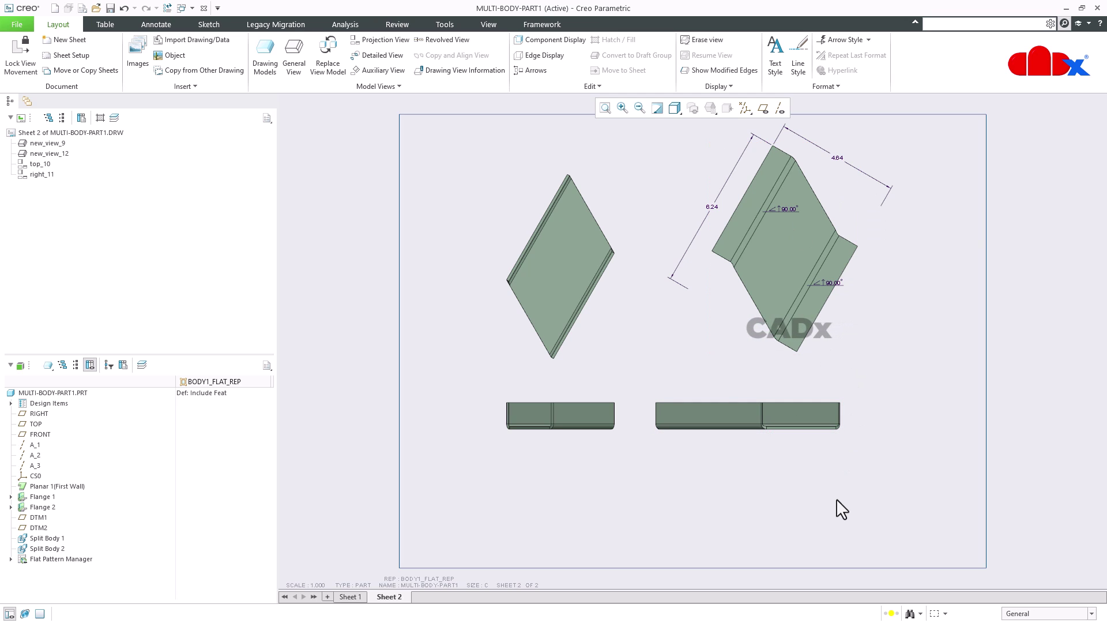
pyautogui.click(564, 420)
pyautogui.moveTo(564, 420); pyautogui.dragTo(548, 500)
pyautogui.click(884, 507)
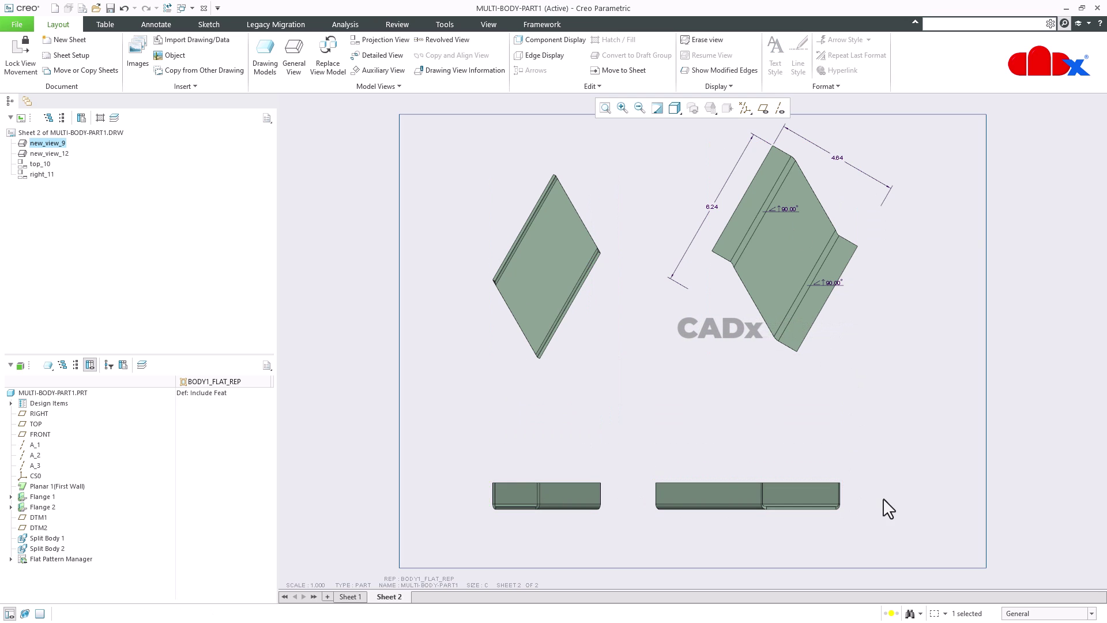
pyautogui.click(838, 346)
pyautogui.moveTo(846, 361); pyautogui.dragTo(855, 384)
pyautogui.click(894, 456)
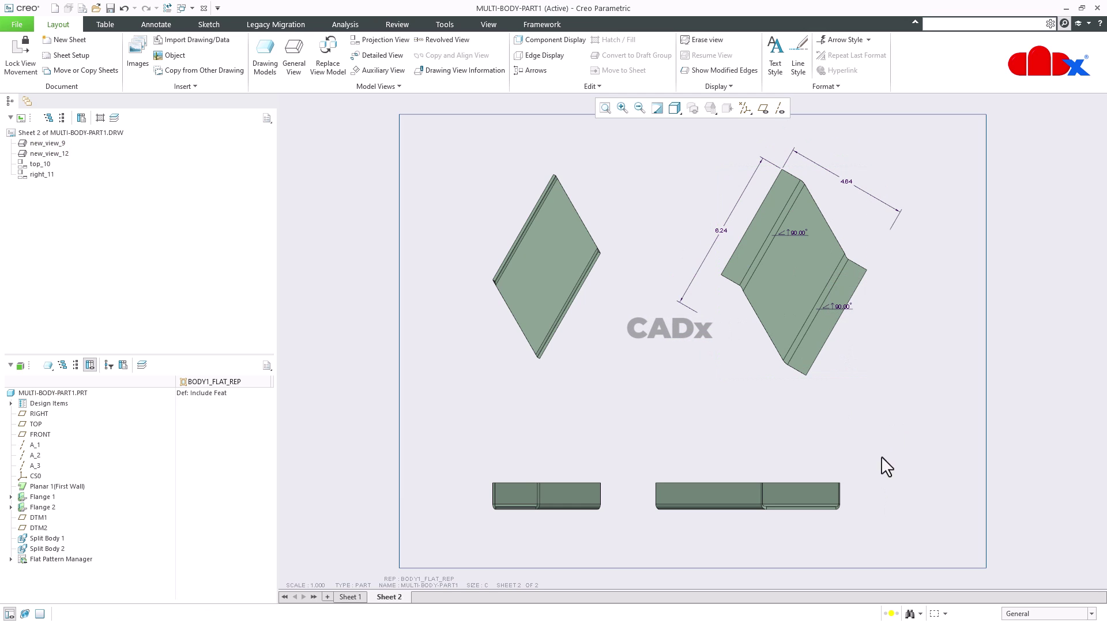
pyautogui.click(327, 597)
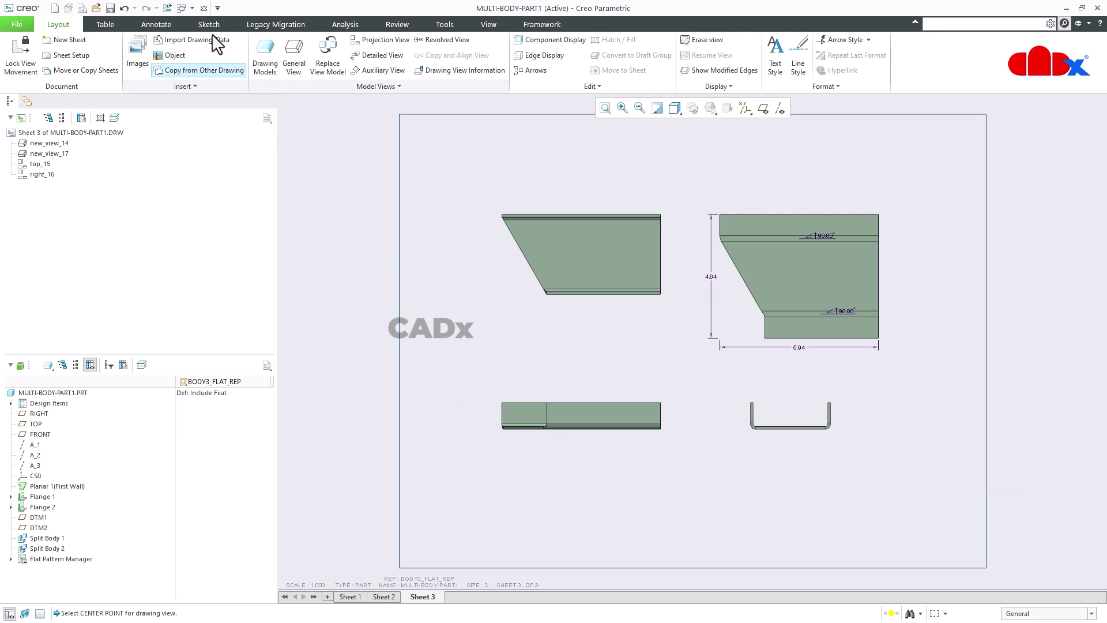
# Bring the MULTI-BODY-PART1.PRT window forward from the Windows list.
pyautogui.click(192, 9)
pyautogui.click(201, 23)
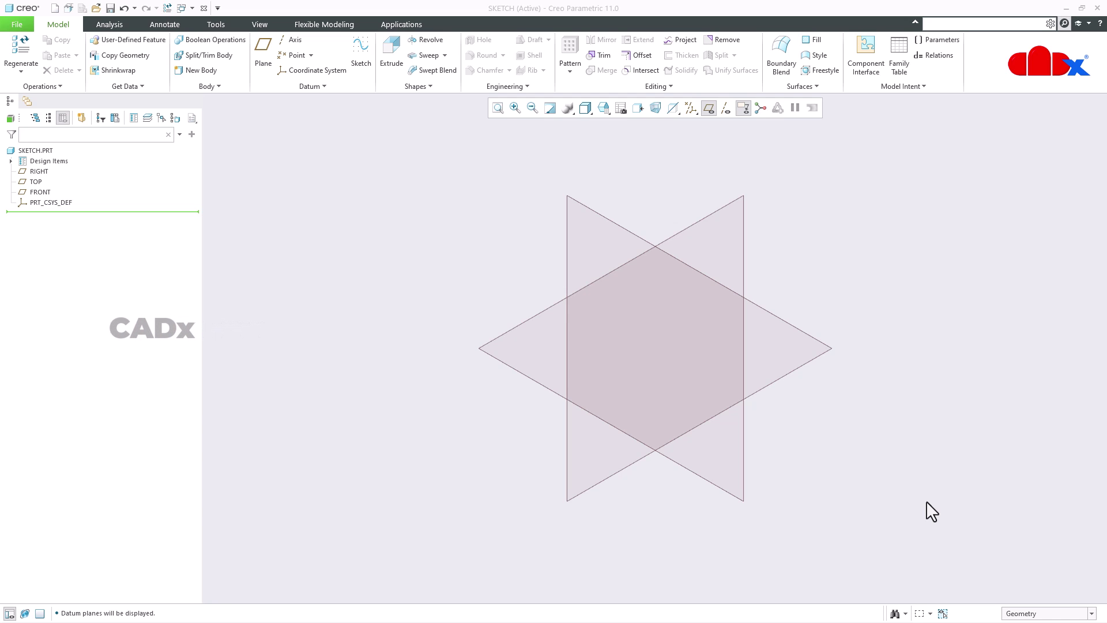
# Start a sketch on the TOP plane with datum planes hidden, viewed straight on.
pyautogui.click(362, 63)
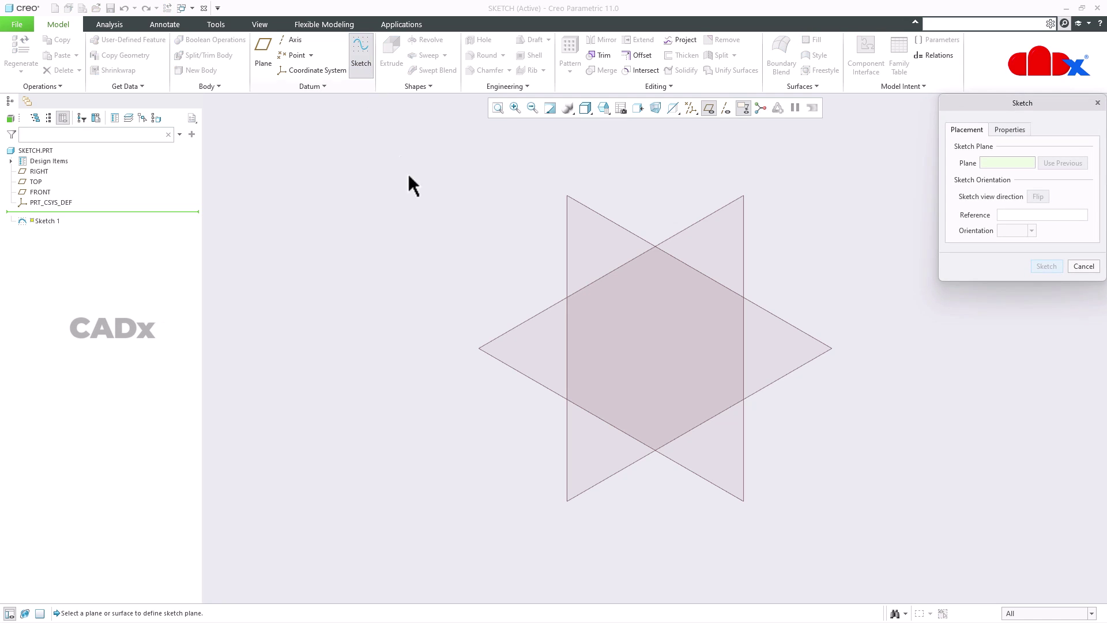
pyautogui.click(503, 337)
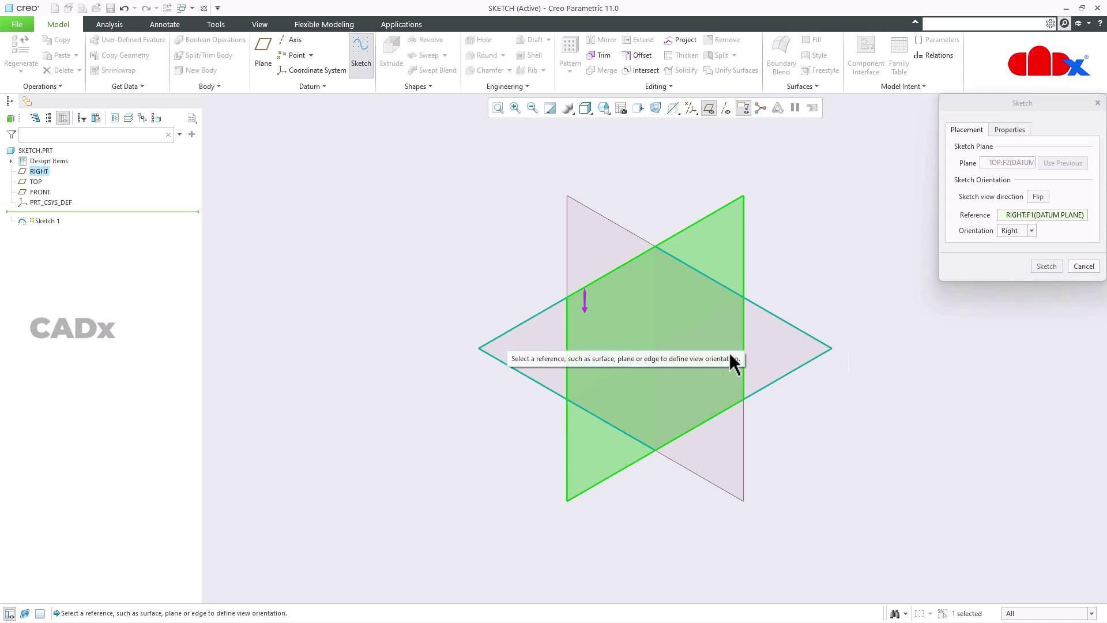
pyautogui.click(1053, 268)
pyautogui.click(664, 108)
pyautogui.click(698, 108)
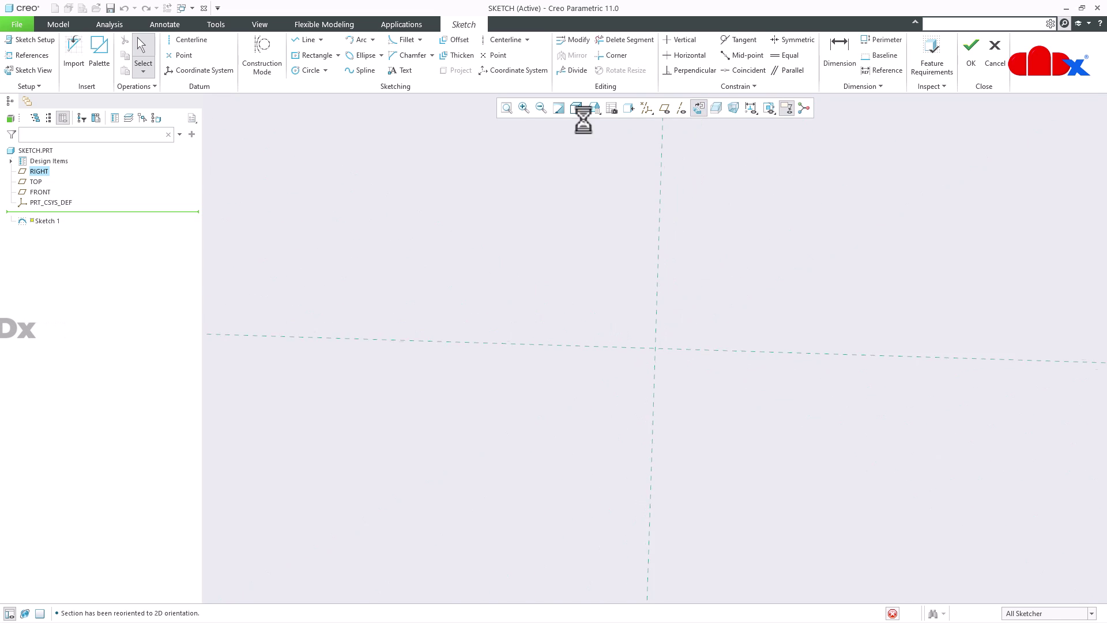
# Draw a center rectangle at the origin, 419.33 × 163.99, with its width dimension placed below.
pyautogui.click(315, 54)
pyautogui.click(655, 348)
pyautogui.click(824, 413)
pyautogui.middleClick(829, 459)
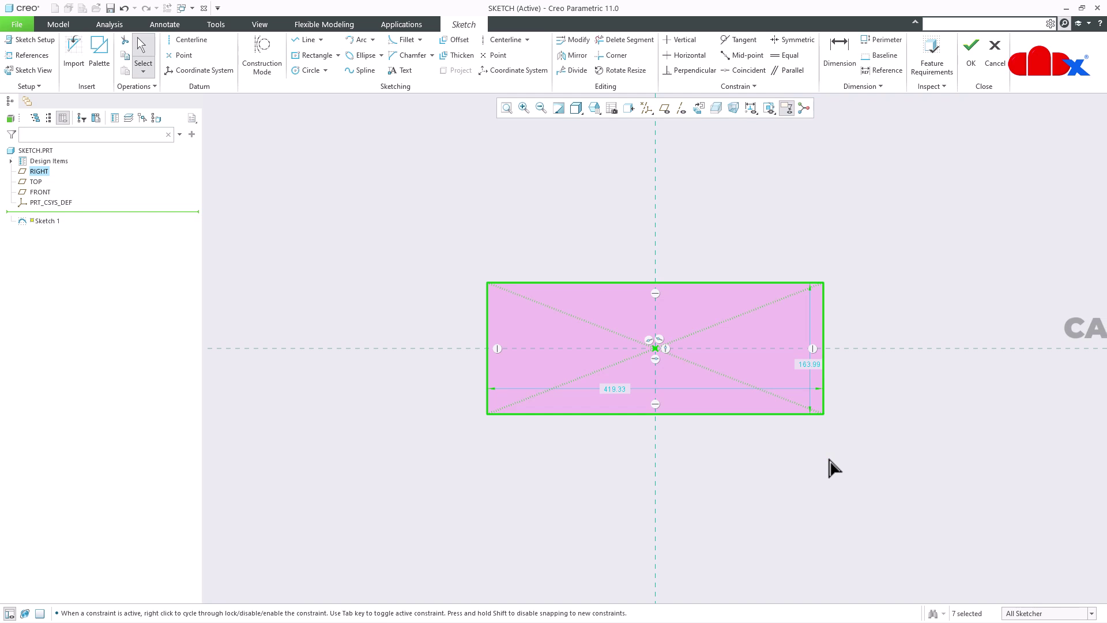
pyautogui.moveTo(618, 389); pyautogui.dragTo(623, 439)
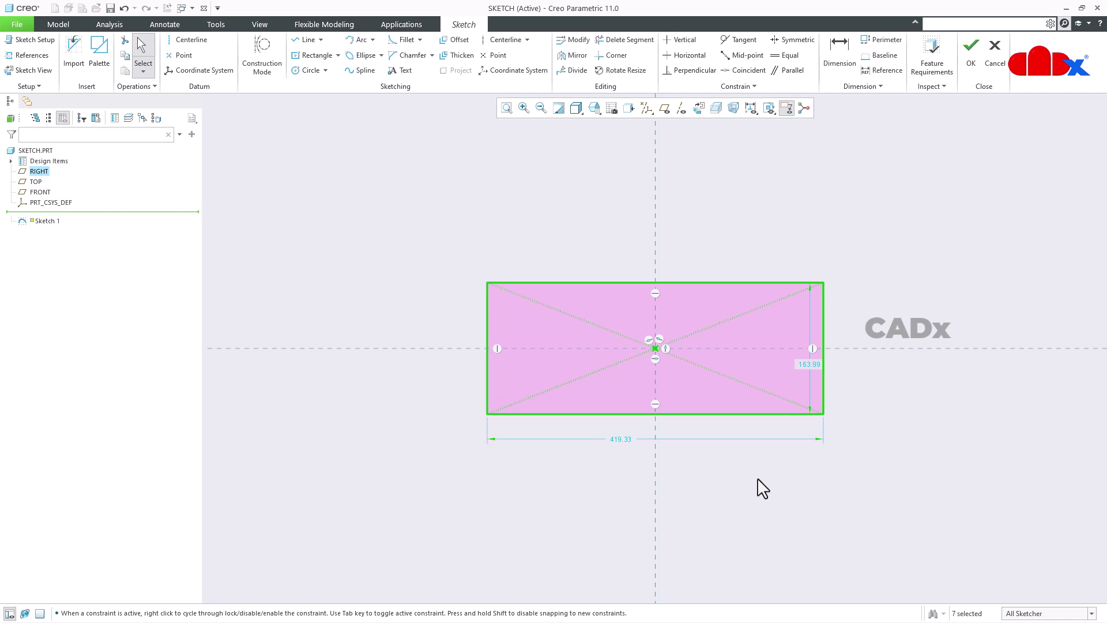
# Change the rectangle width from 419.33 to 100, rescaling the height to 39.11.
pyautogui.doubleClick(623, 439)
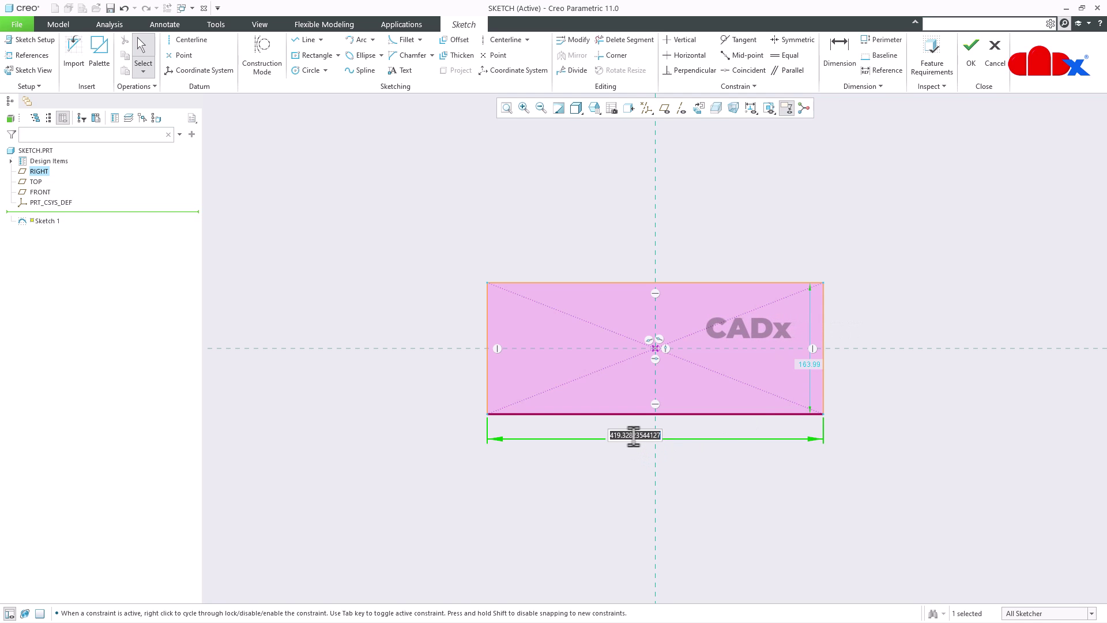
pyautogui.write('100')
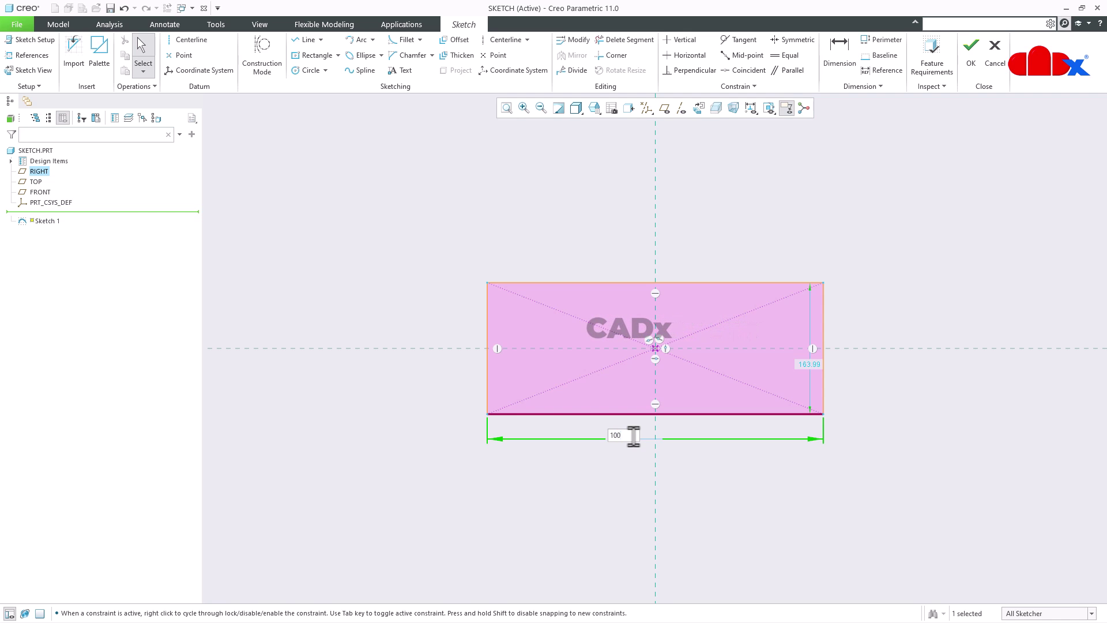
pyautogui.press('Return')
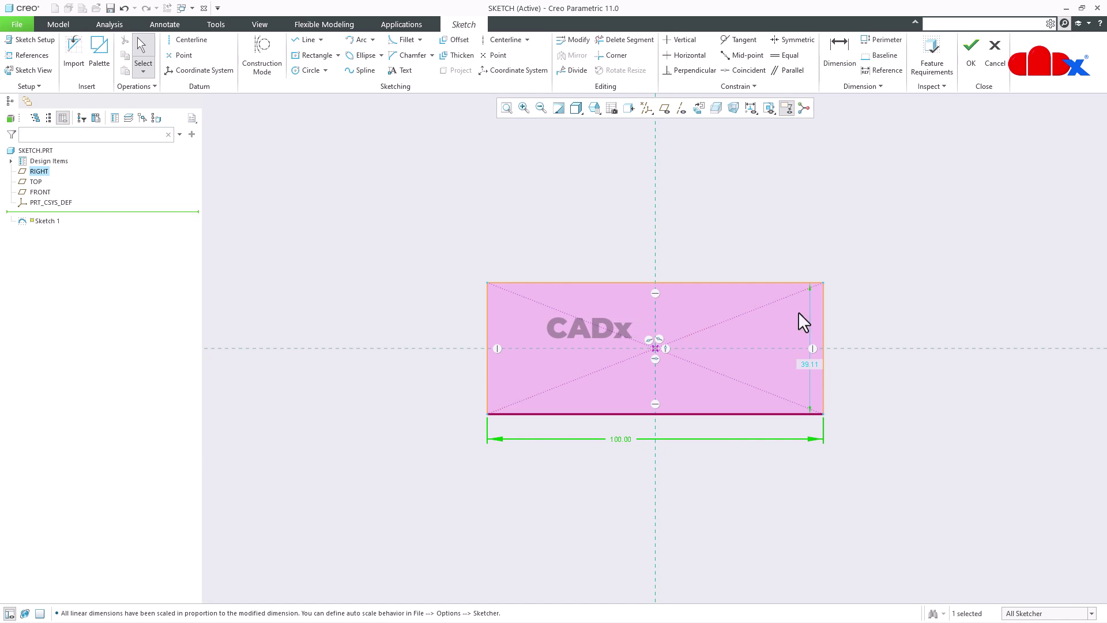
pyautogui.click(752, 500)
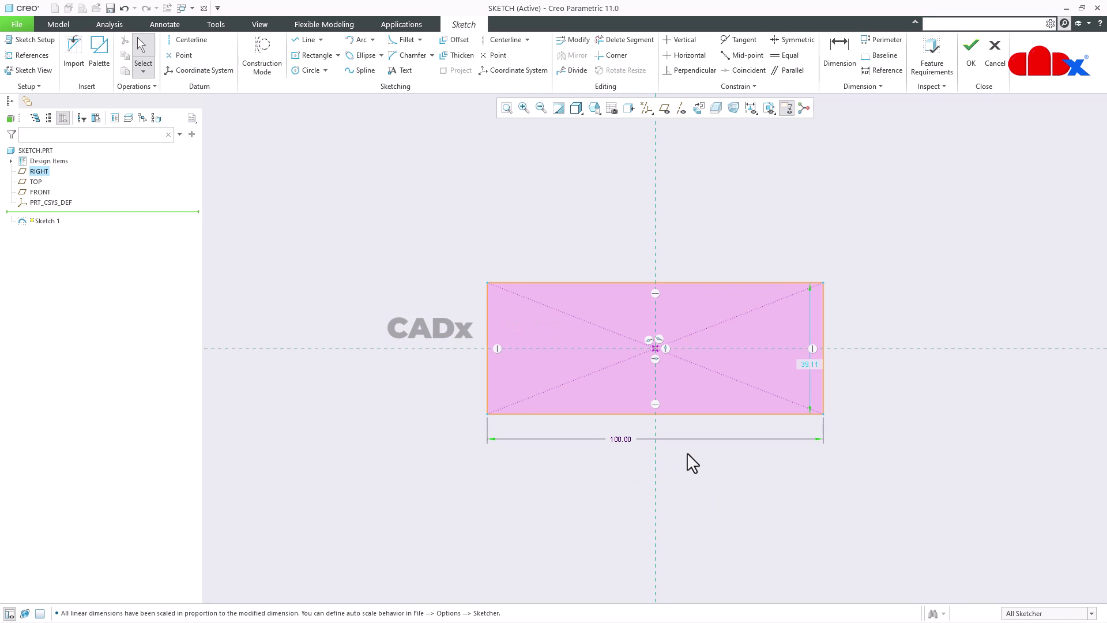
pyautogui.click(690, 414)
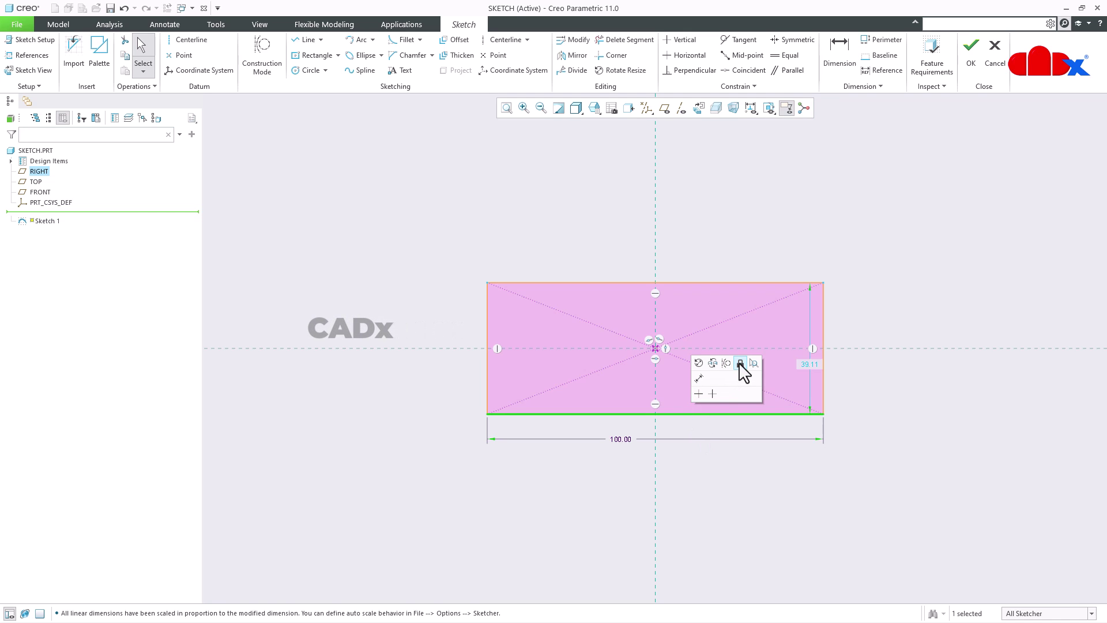
# Lock the rectangle's bottom and right edges and show lock markers.
pyautogui.click(750, 378)
pyautogui.click(825, 387)
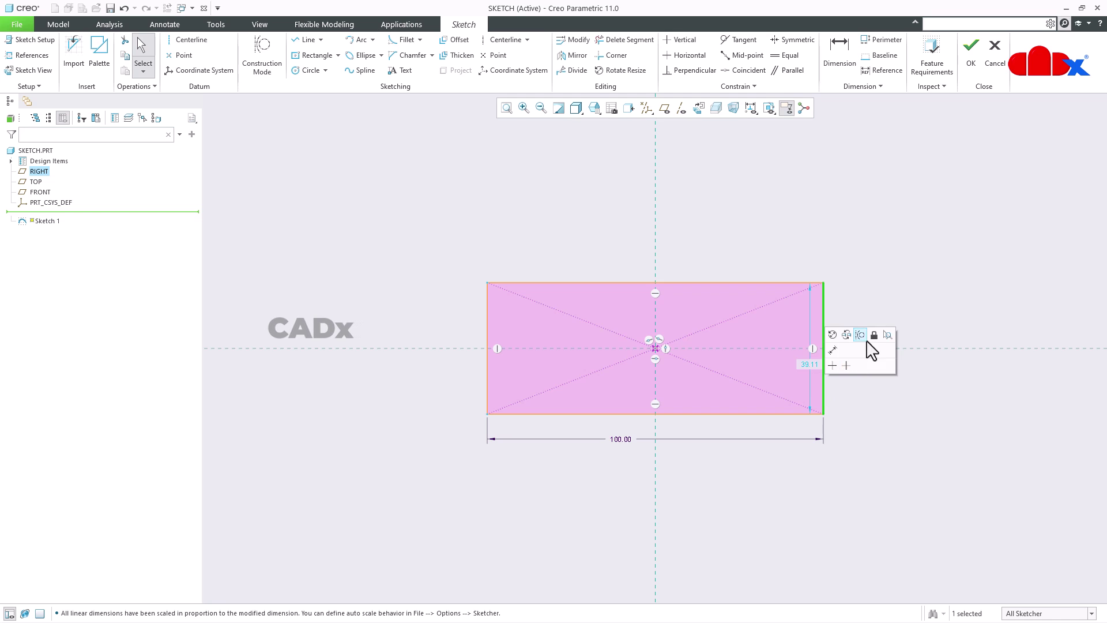
pyautogui.click(867, 434)
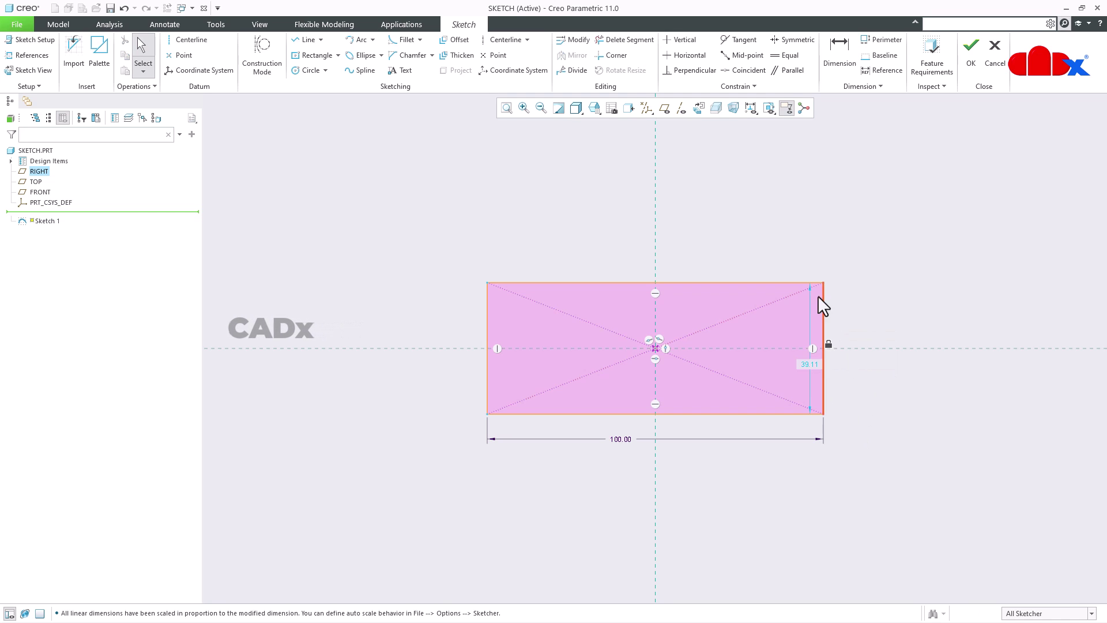
pyautogui.click(751, 108)
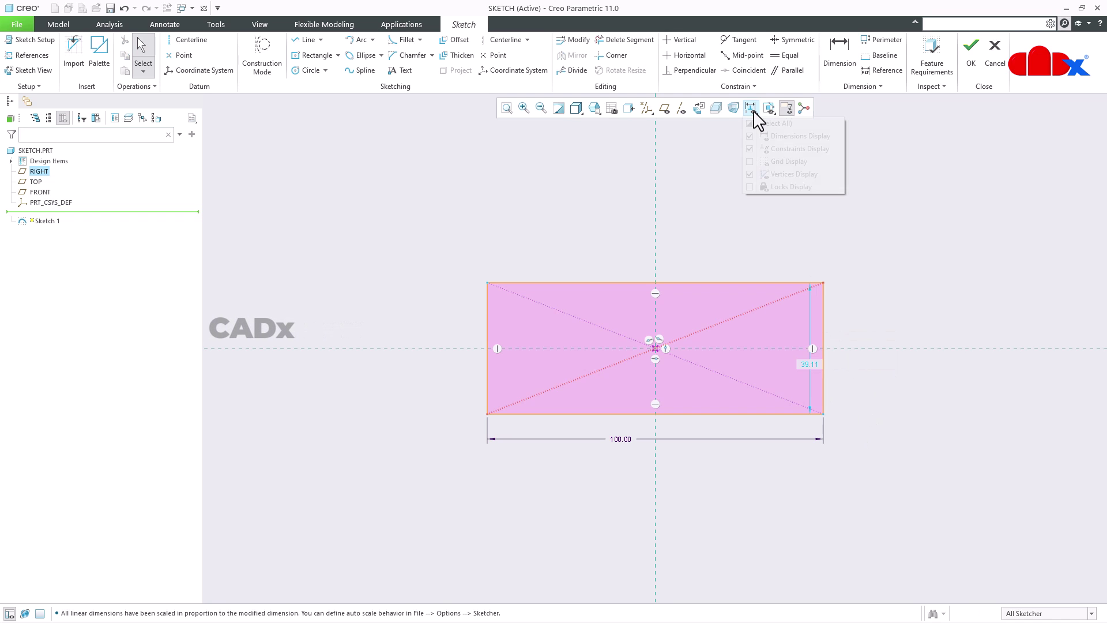
pyautogui.click(779, 187)
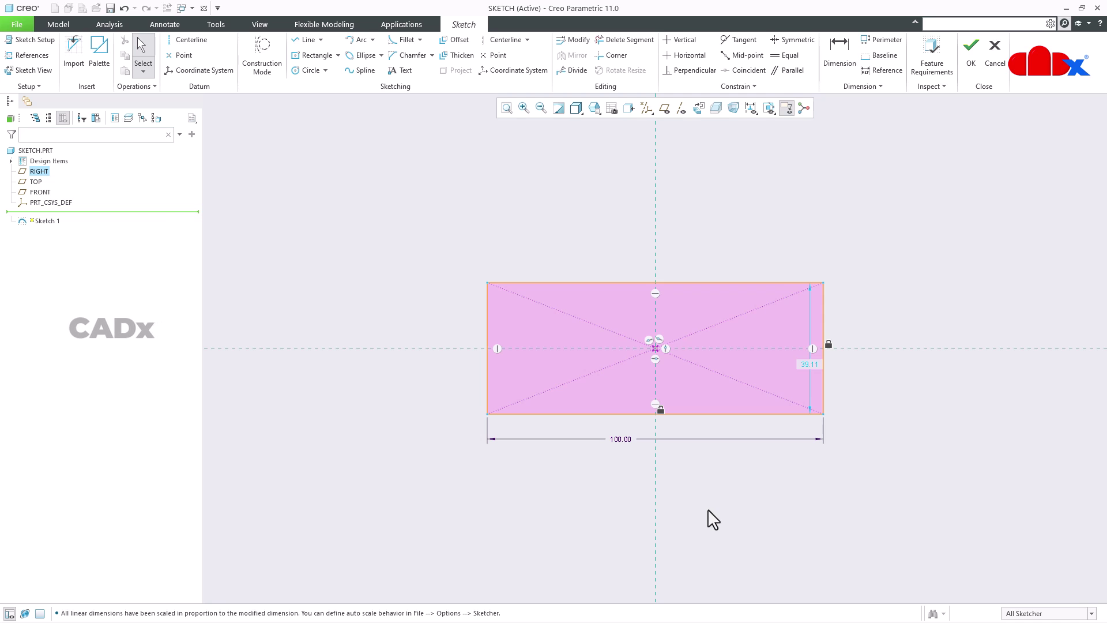
# Unlock the bottom edge and hide the lock markers again.
pyautogui.click(701, 415)
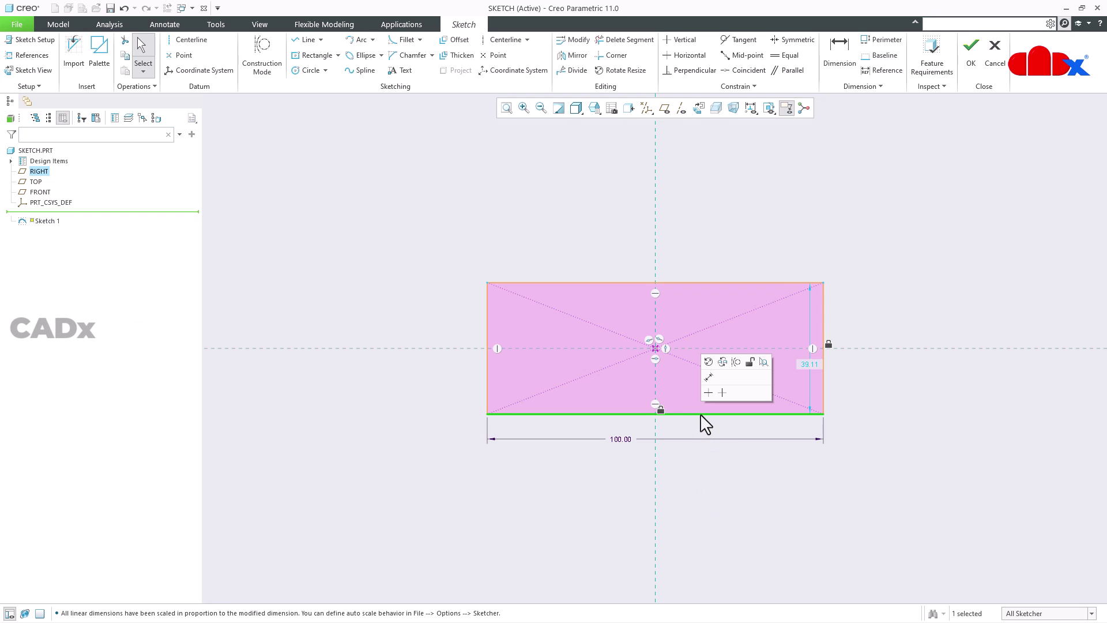
pyautogui.click(753, 371)
pyautogui.click(751, 108)
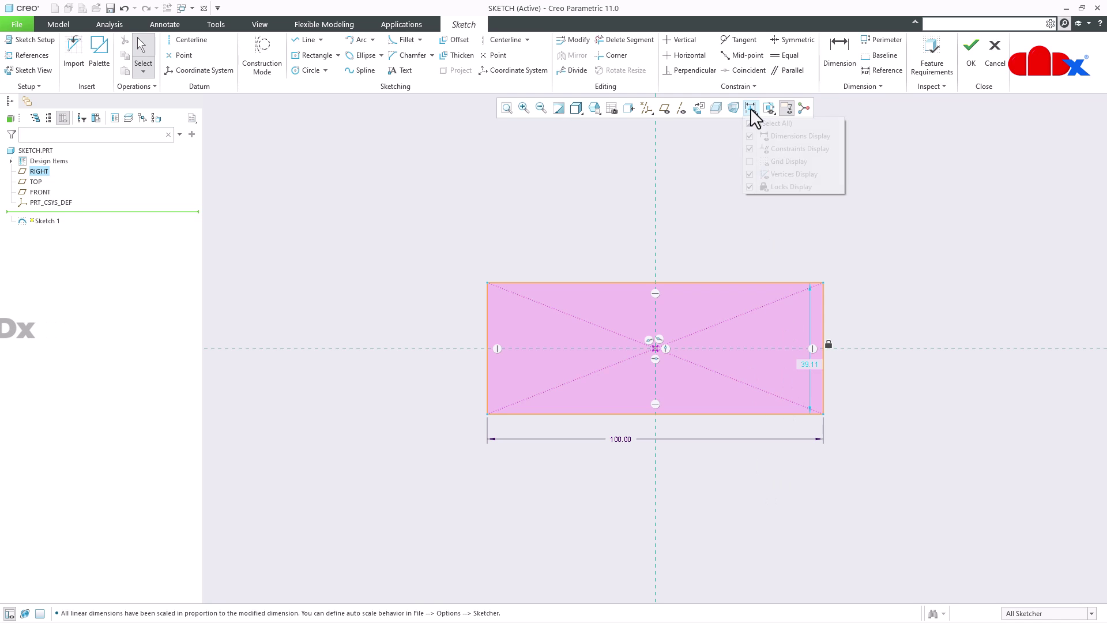
pyautogui.click(764, 186)
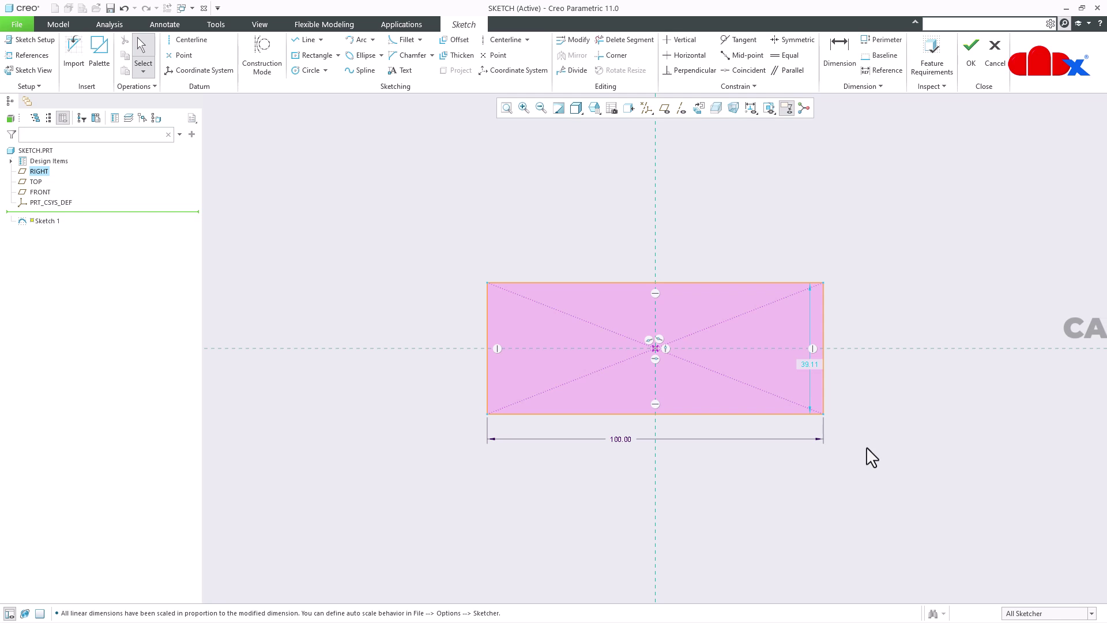
# Delete the rectangle with its dimensions, then trial-place s2d0001 from the Palette and cancel it.
pyautogui.moveTo(473, 272); pyautogui.dragTo(843, 474)
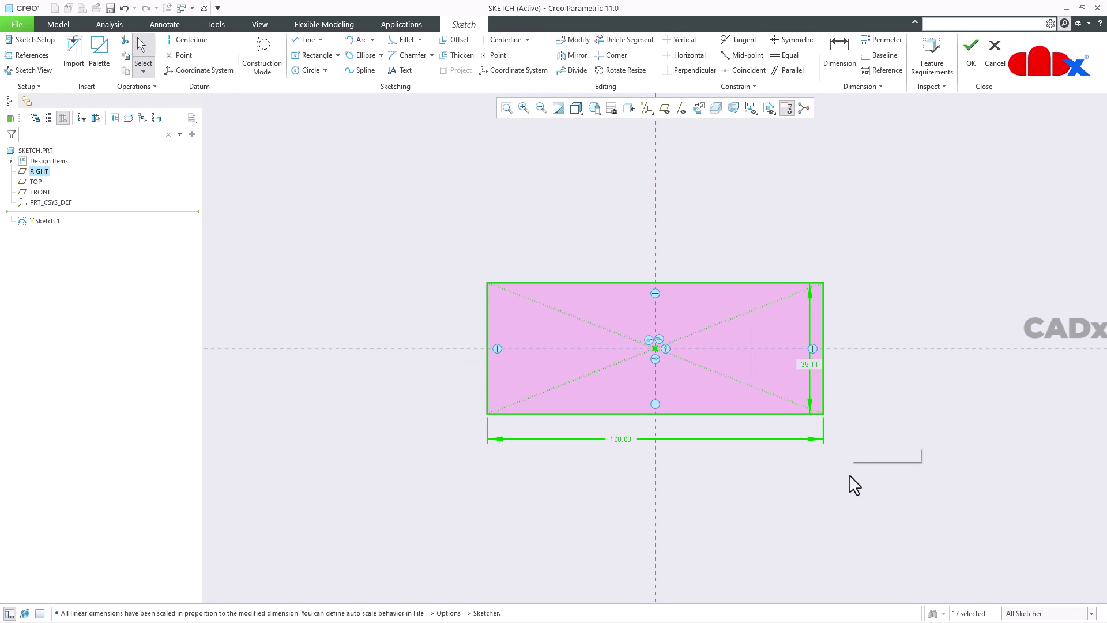
pyautogui.press('Delete')
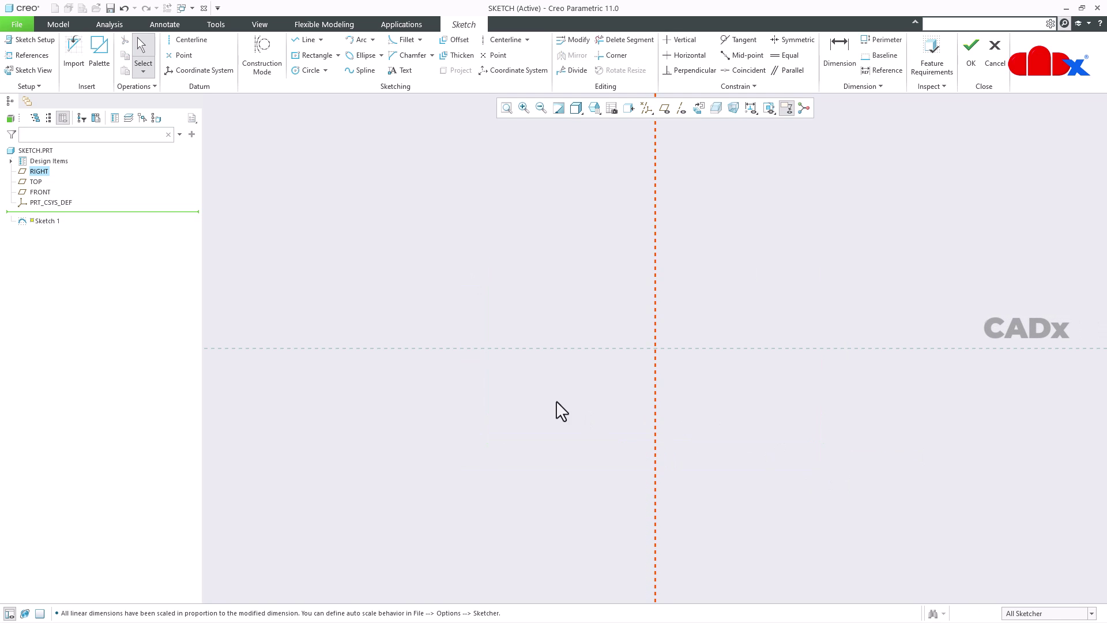
pyautogui.click(102, 54)
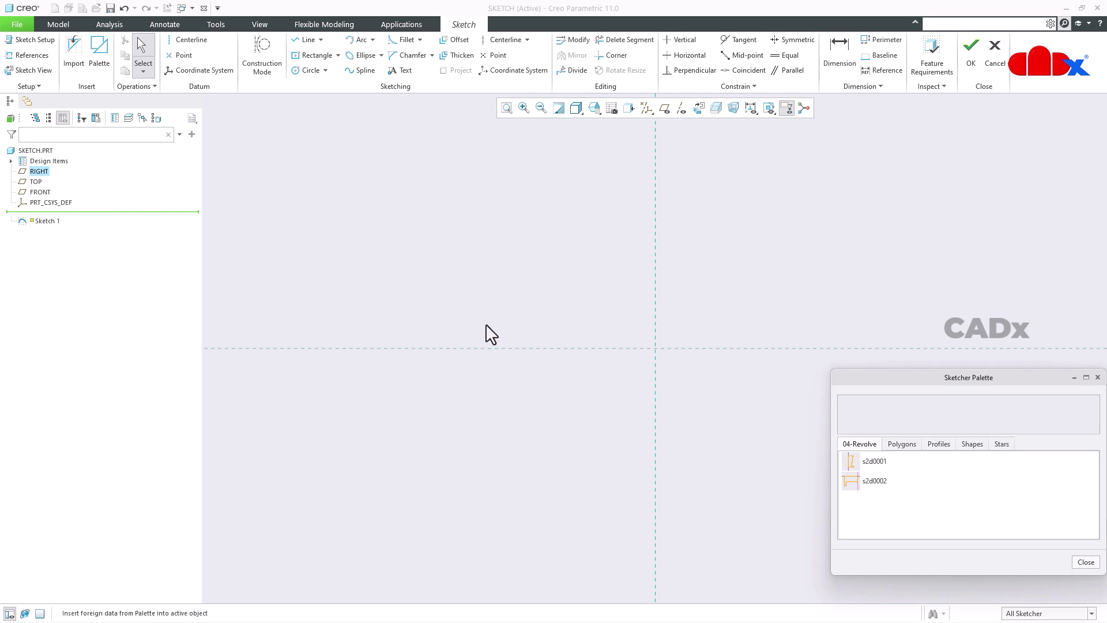
pyautogui.doubleClick(872, 461)
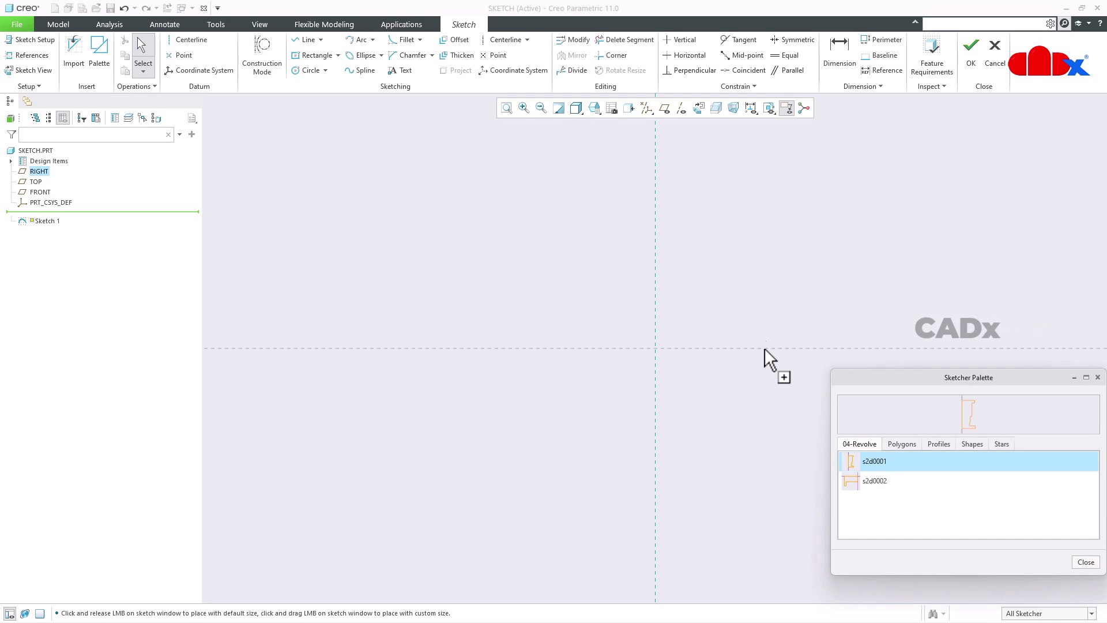
pyautogui.click(745, 290)
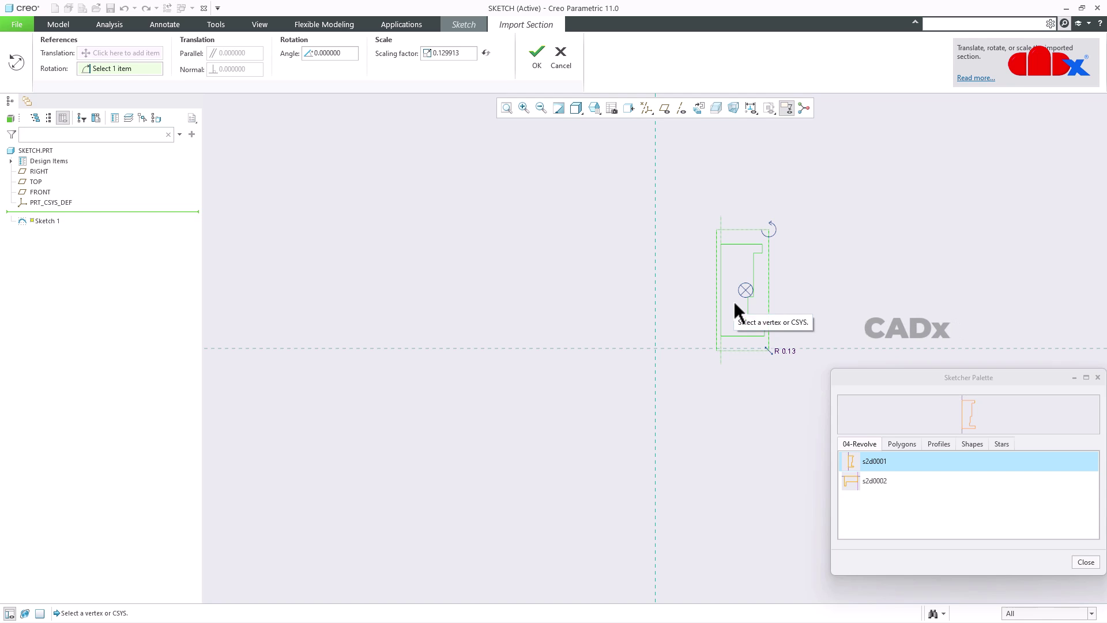
pyautogui.click(465, 53)
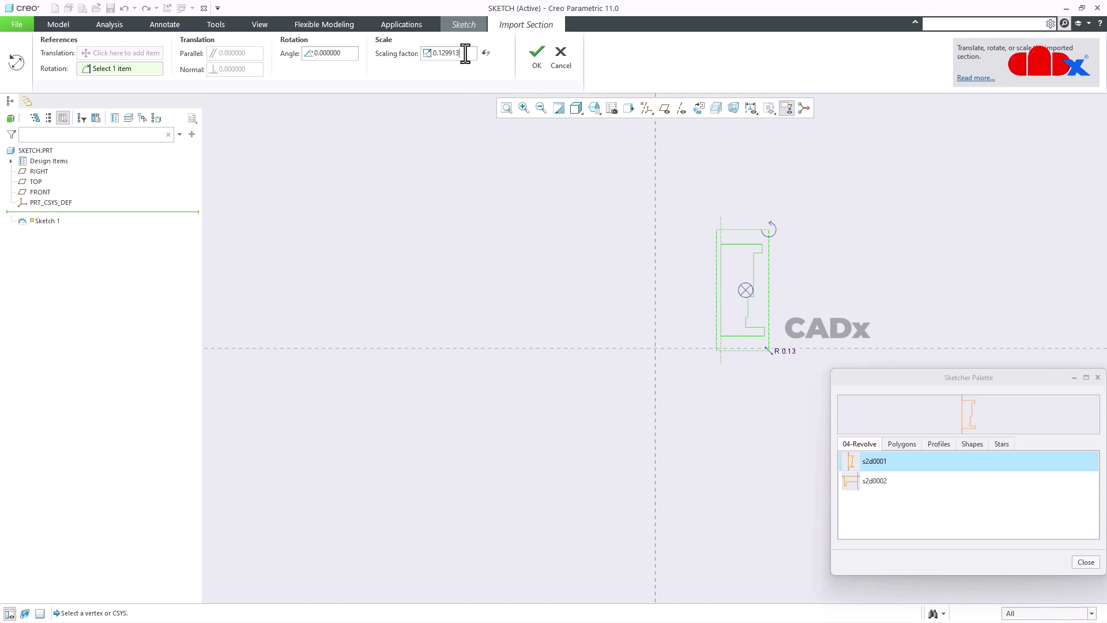
pyautogui.click(564, 56)
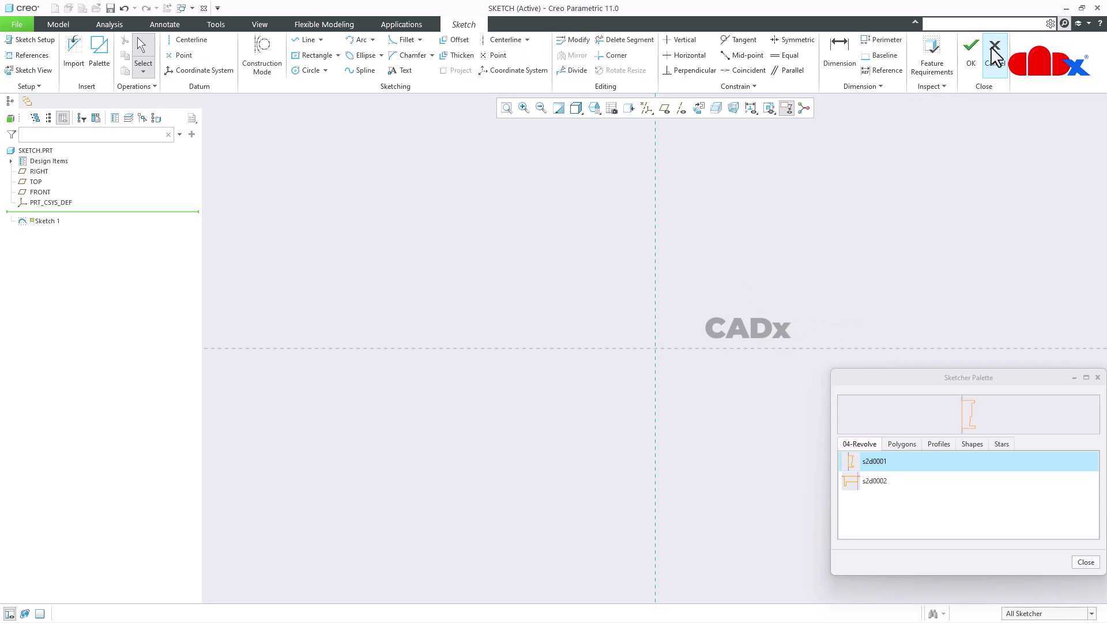
# Discard the sketch, show datum planes and return to the default isometric view.
pyautogui.click(995, 51)
pyautogui.click(583, 337)
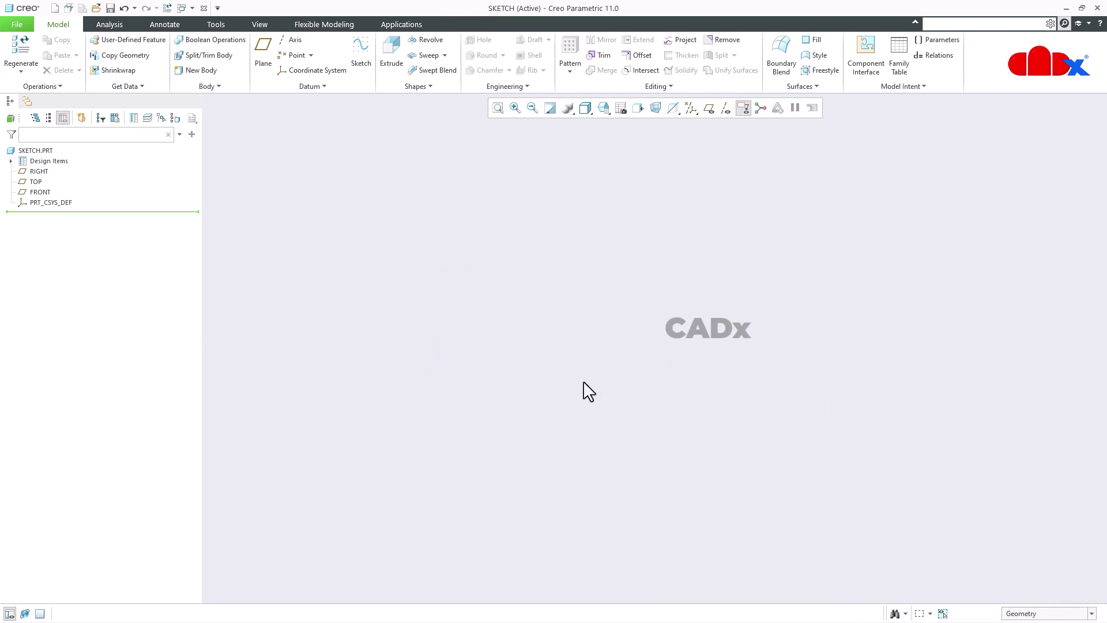
pyautogui.click(709, 108)
pyautogui.hotkey('ctrl', 'd')
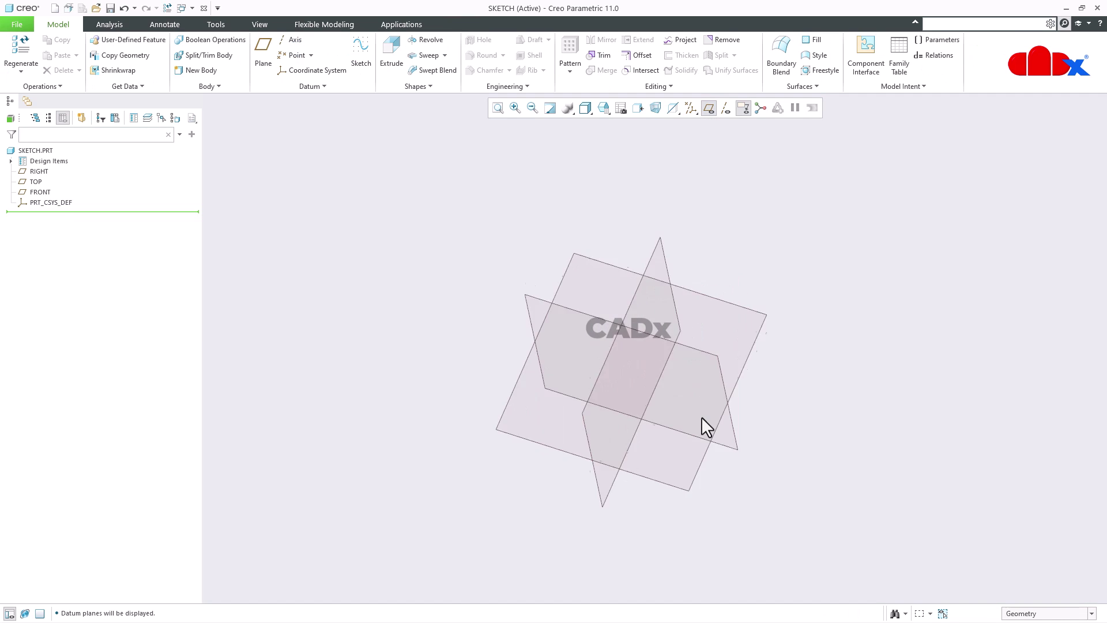
# In Sketcher options, enable Show locks and disable auto-scaling of imported geometry, without saving a config file.
pyautogui.click(26, 24)
pyautogui.click(45, 287)
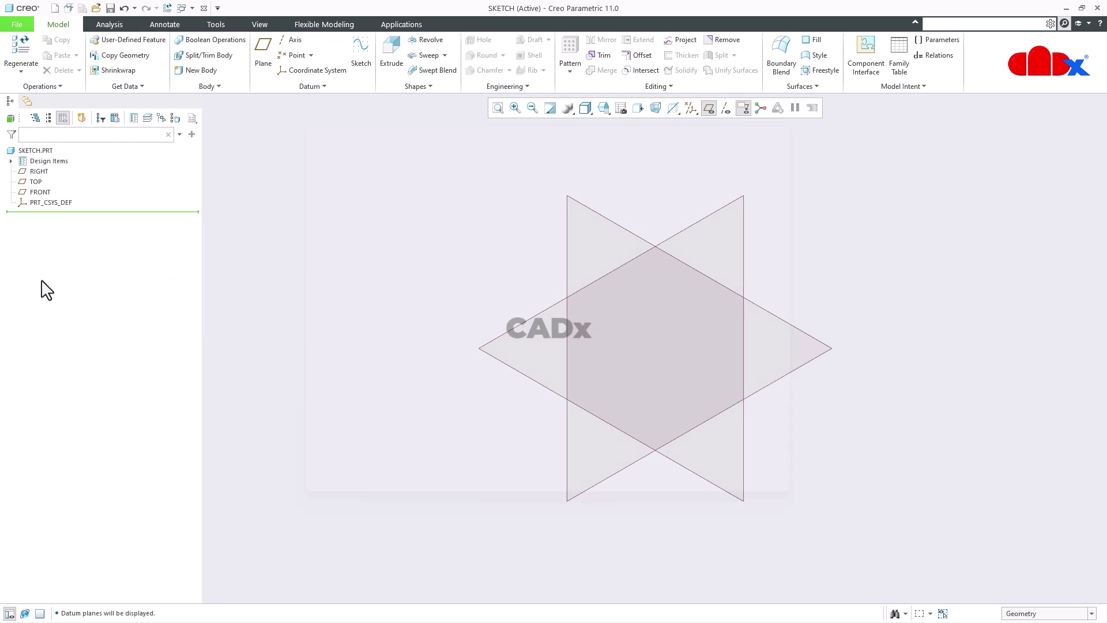
pyautogui.click(310, 272)
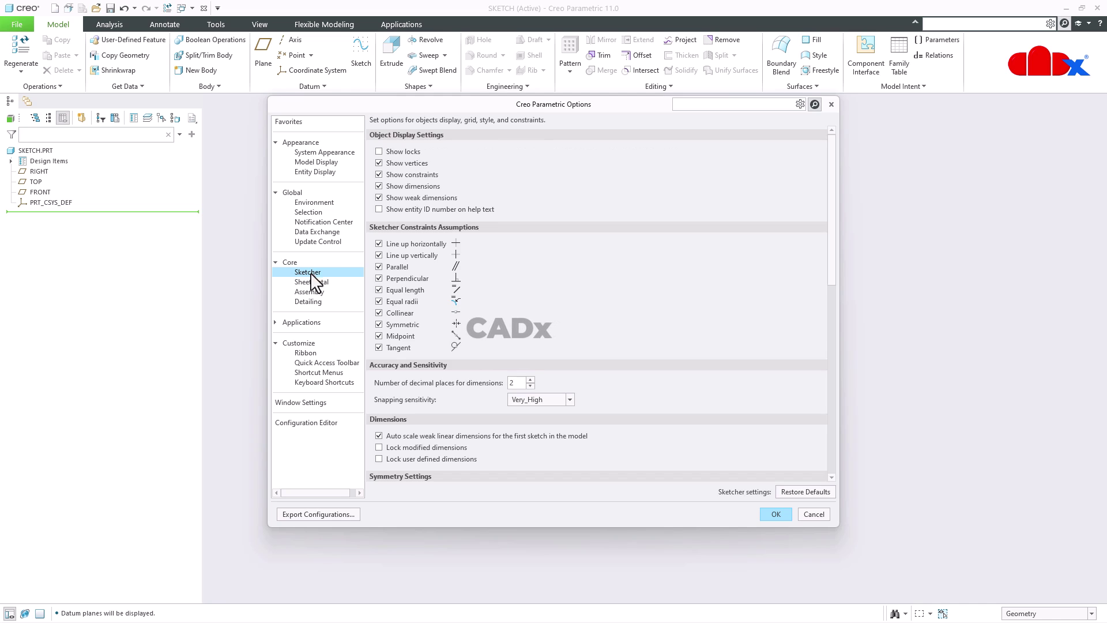
pyautogui.click(395, 151)
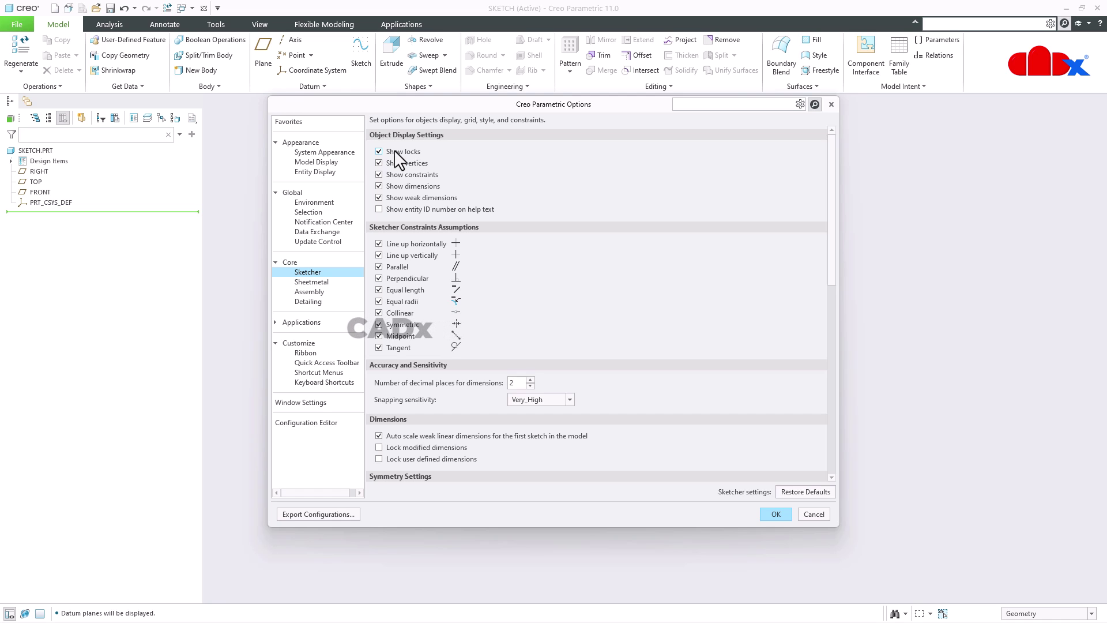
pyautogui.scroll(-3, 836, 341)
pyautogui.moveTo(836, 342); pyautogui.dragTo(835, 466)
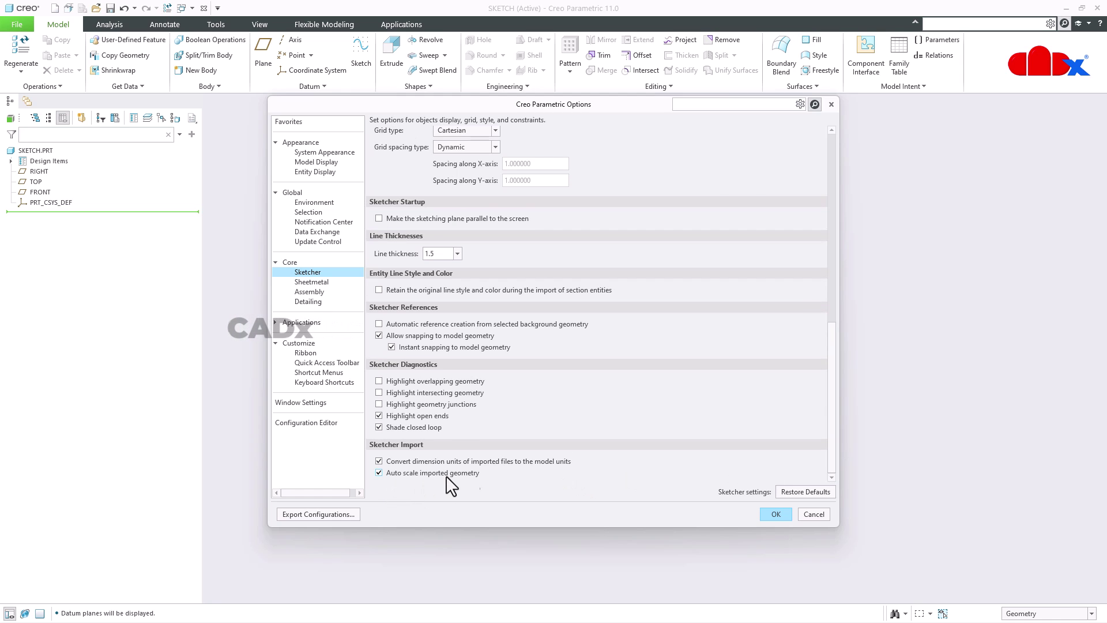
pyautogui.click(404, 474)
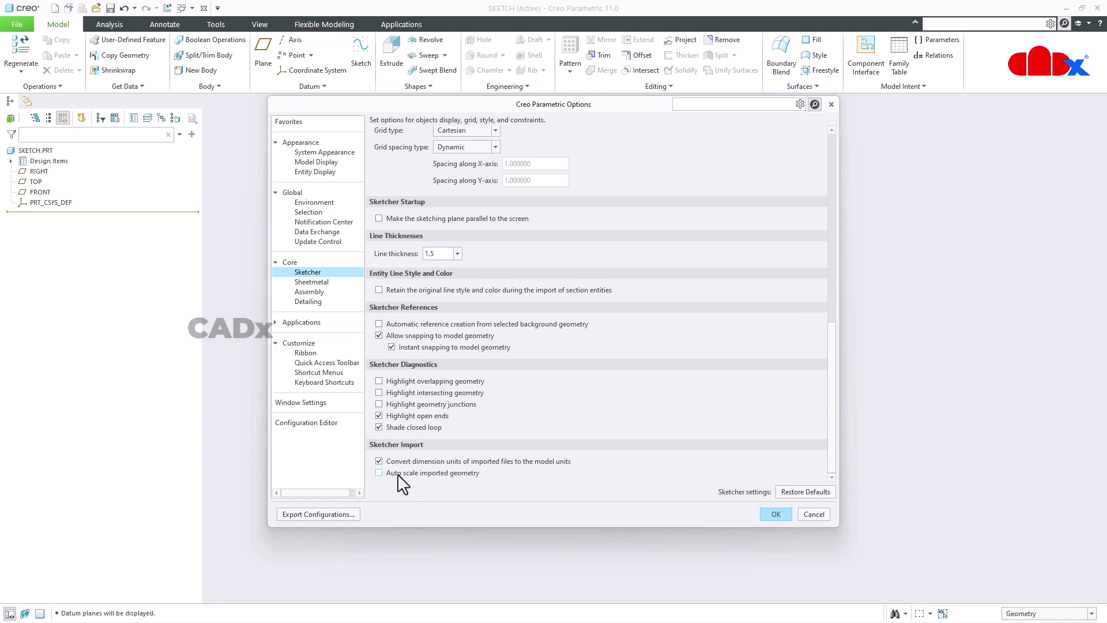
pyautogui.click(771, 514)
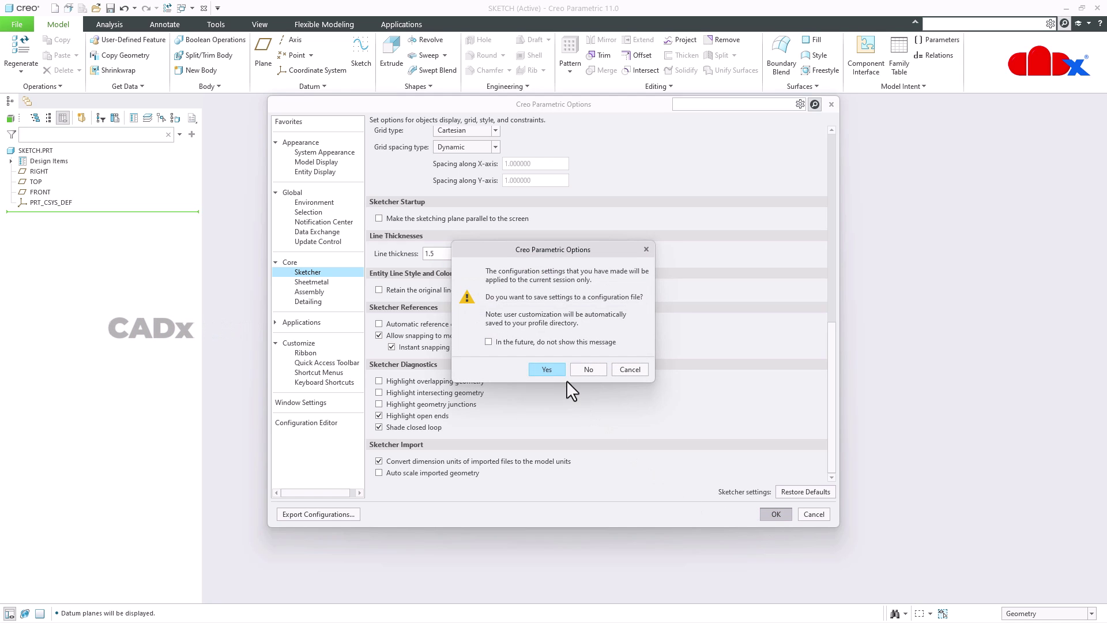
pyautogui.click(580, 369)
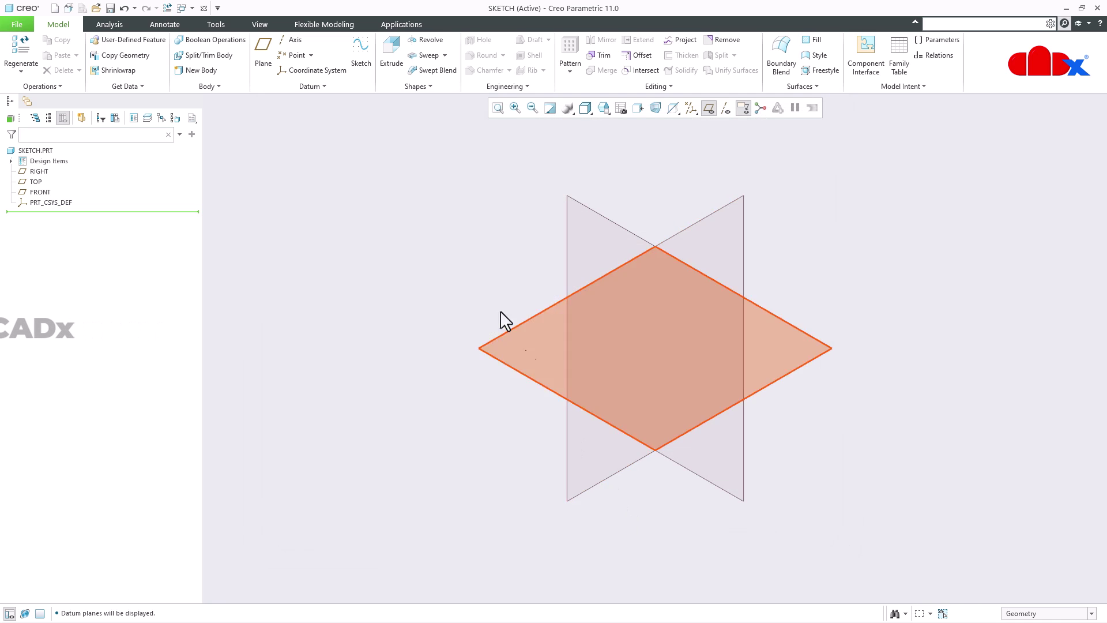
# Start a sketch on the TOP plane, viewed straight on with datum planes hidden.
pyautogui.click(365, 68)
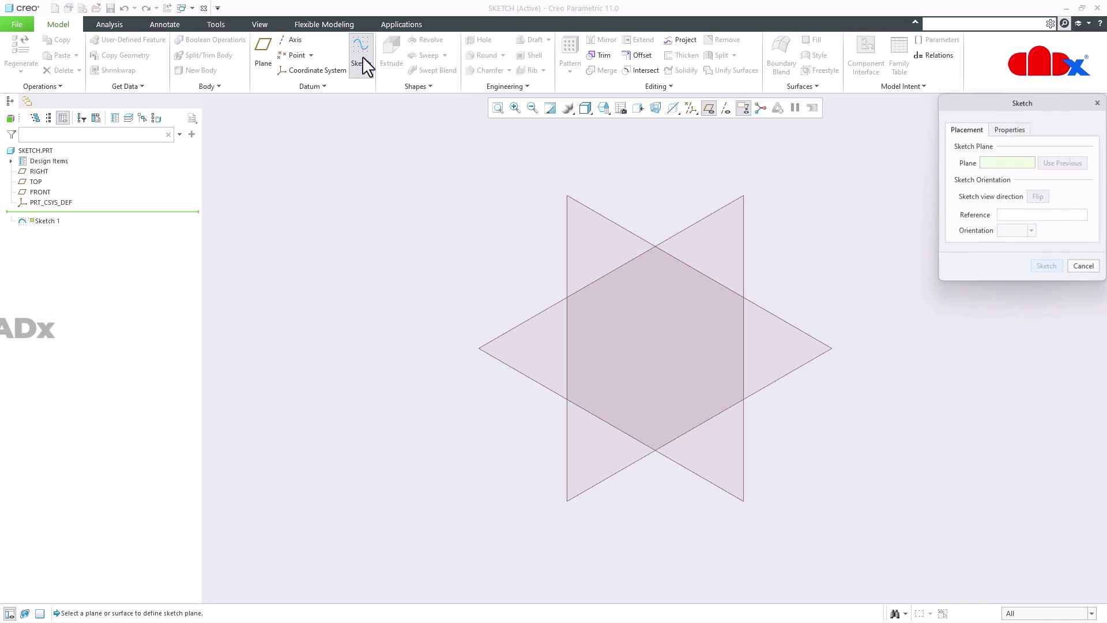
pyautogui.click(511, 332)
pyautogui.click(1045, 264)
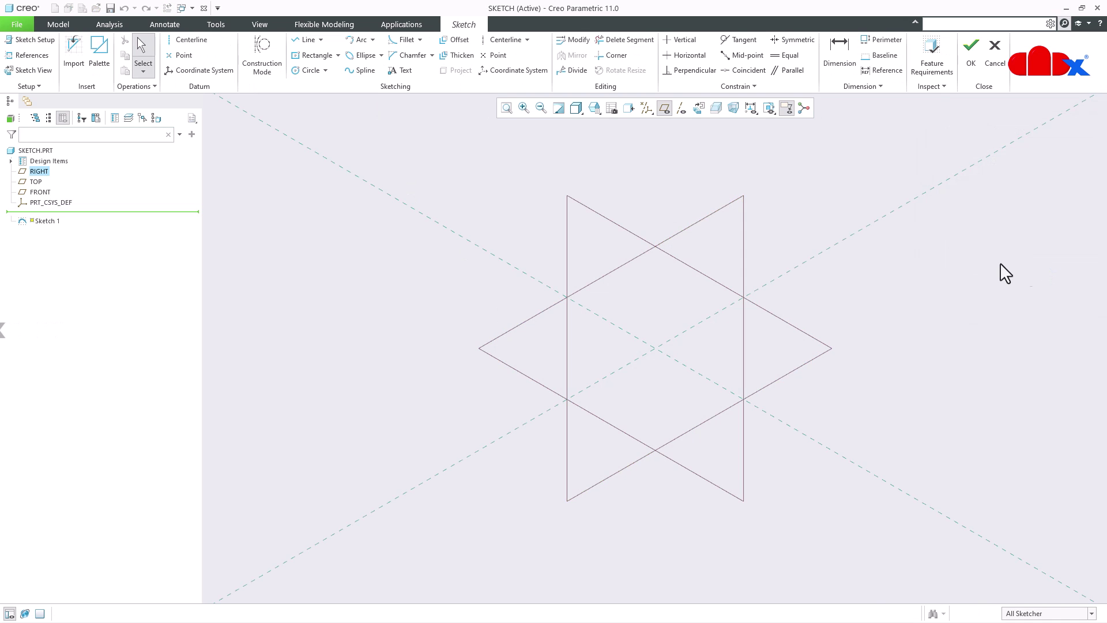
pyautogui.click(698, 108)
pyautogui.click(665, 108)
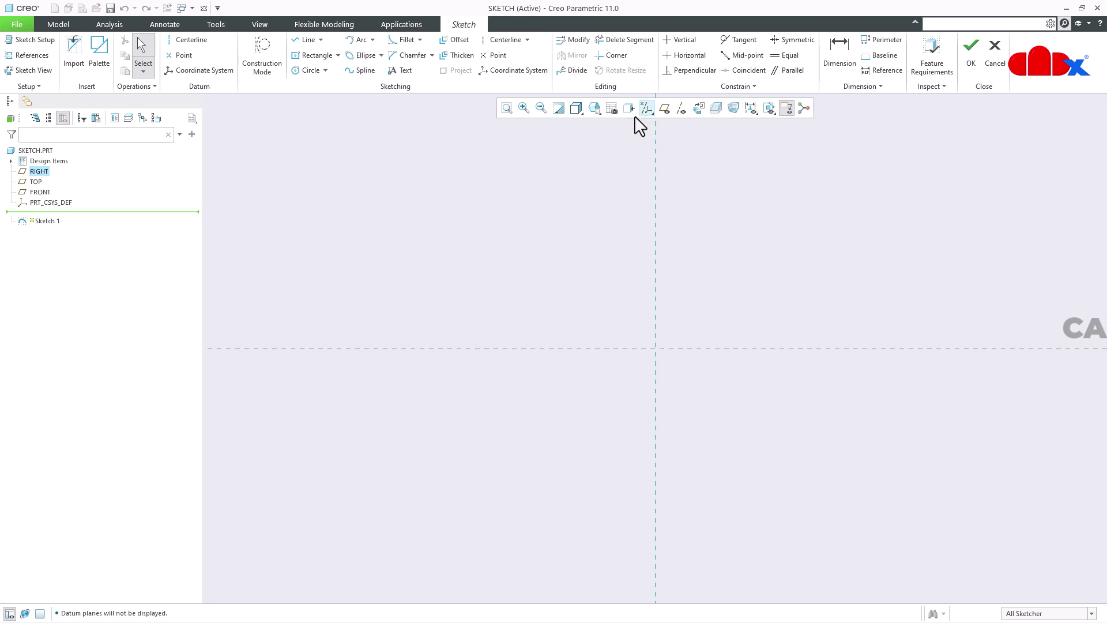
# Import the s2d0001 profile from the Palette with its corner at the origin, and finish the sketch.
pyautogui.click(101, 52)
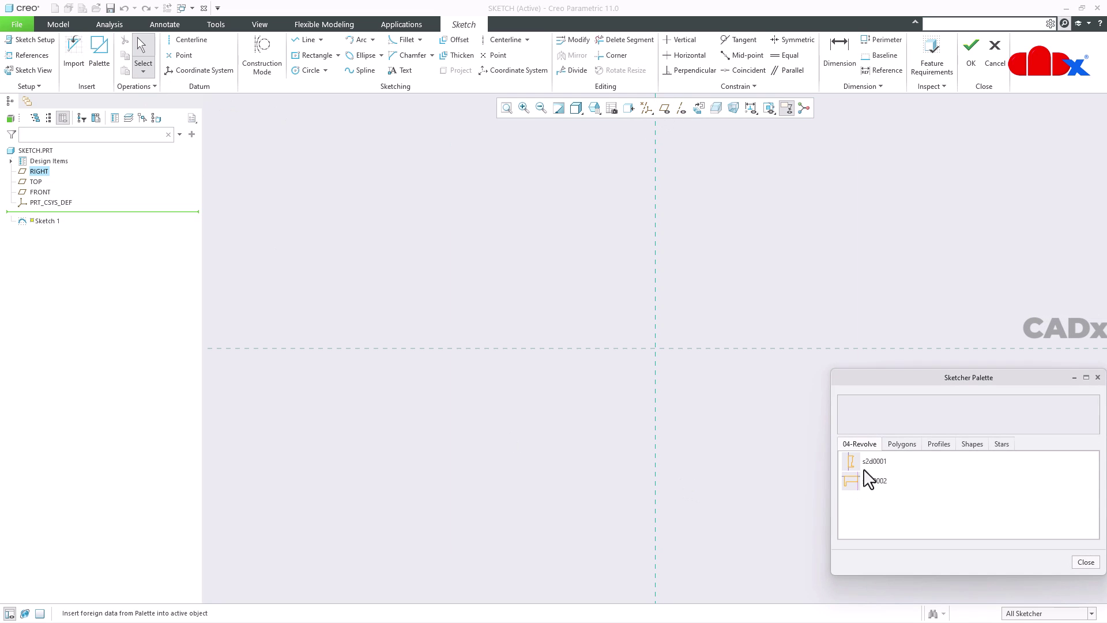
pyautogui.moveTo(873, 460); pyautogui.dragTo(756, 264)
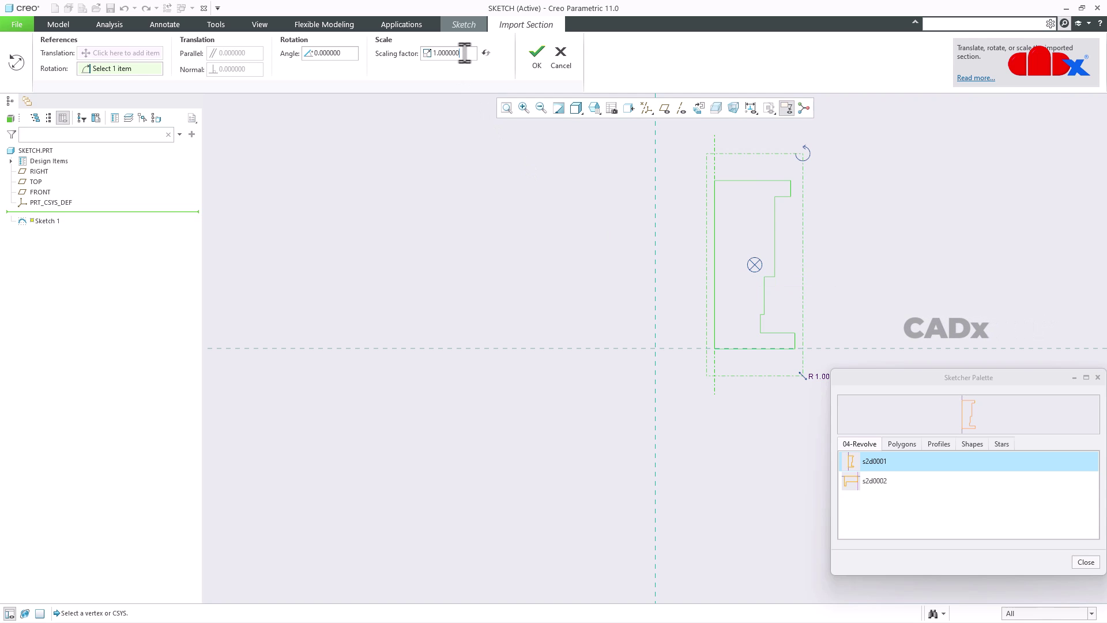
pyautogui.click(1091, 561)
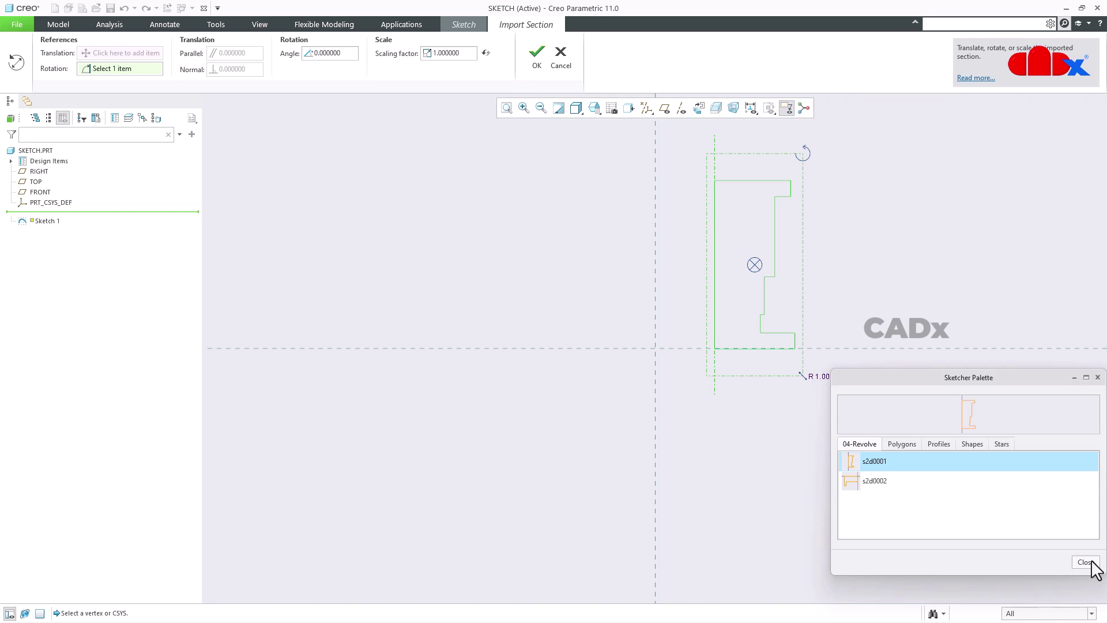
pyautogui.click(1091, 562)
pyautogui.moveTo(754, 261); pyautogui.dragTo(796, 425)
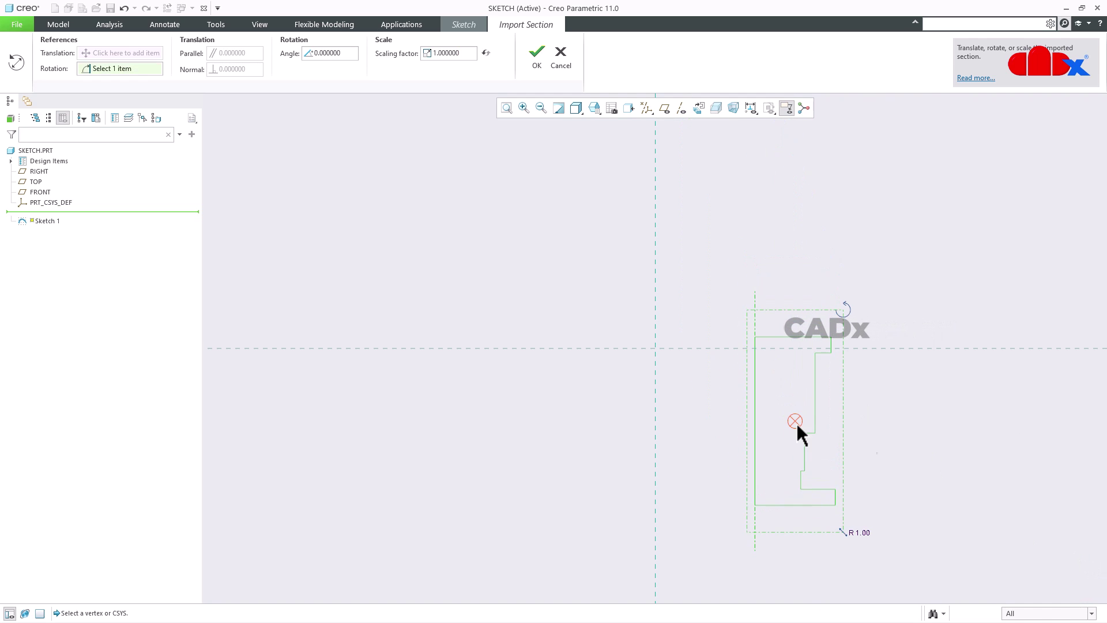
pyautogui.moveTo(754, 341); pyautogui.dragTo(656, 347)
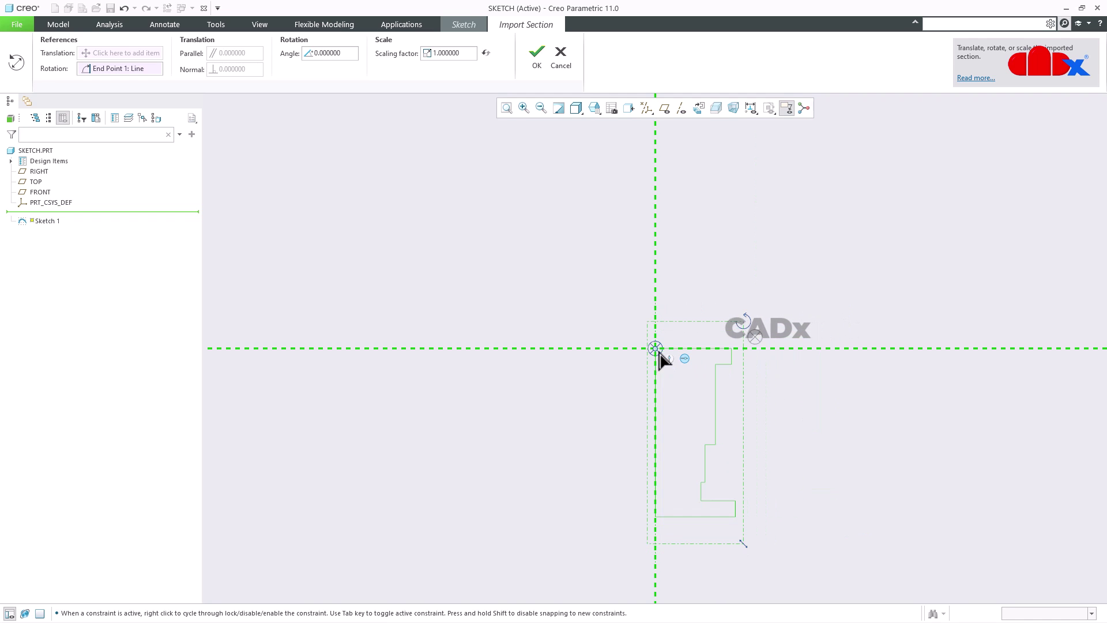
pyautogui.click(540, 62)
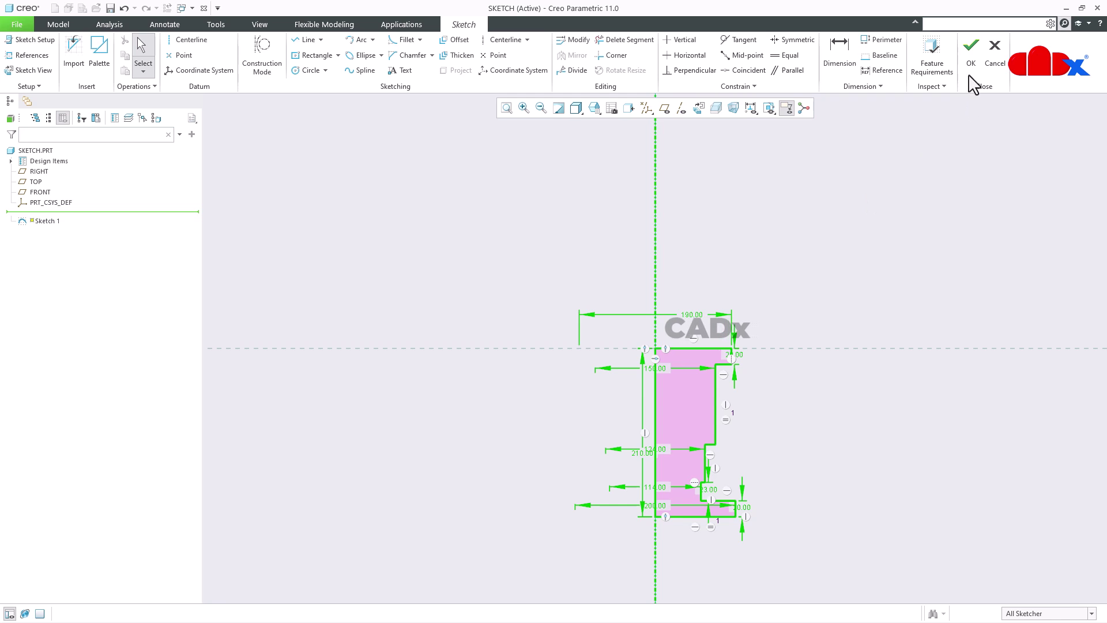
pyautogui.click(969, 58)
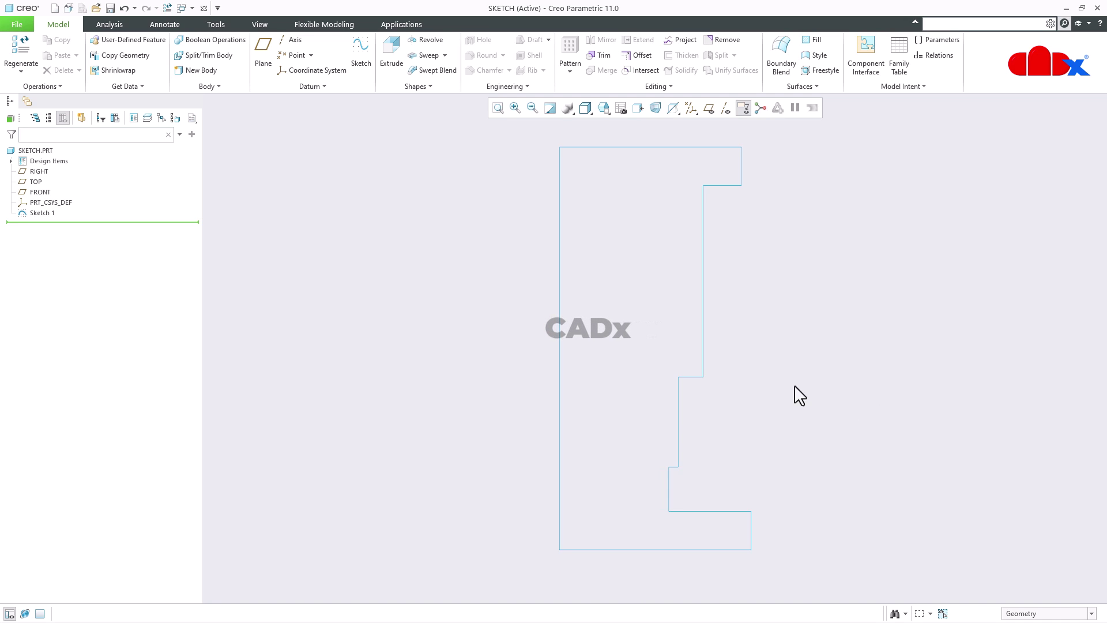
# Switch to REV05.PRT and rename its Extrude 2 feature to base_rev.
pyautogui.click(192, 8)
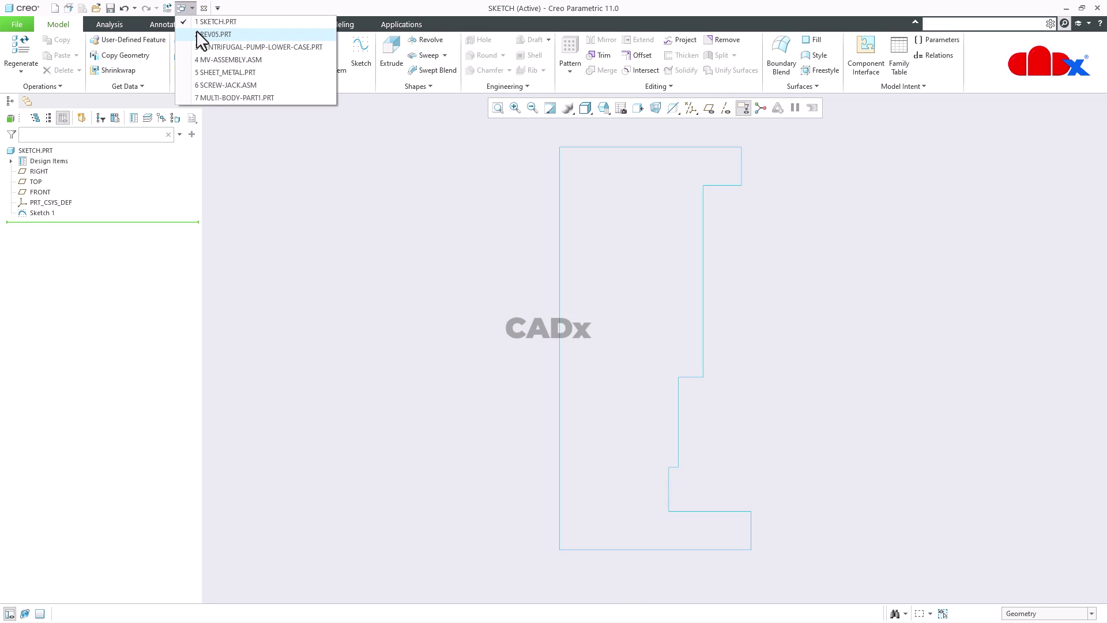
pyautogui.click(214, 35)
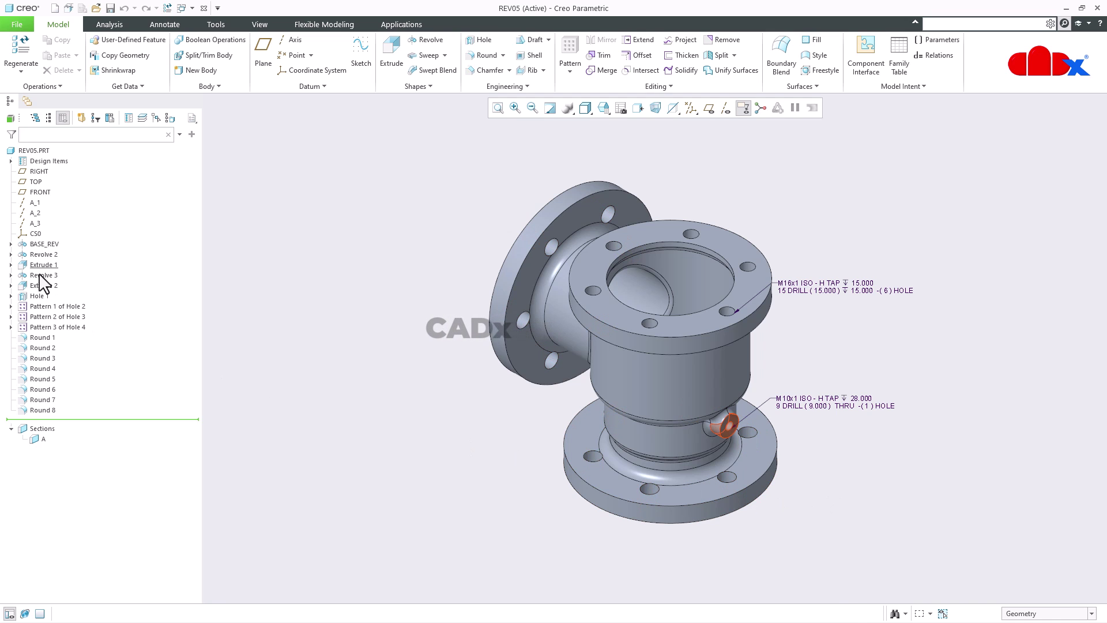
pyautogui.click(46, 286)
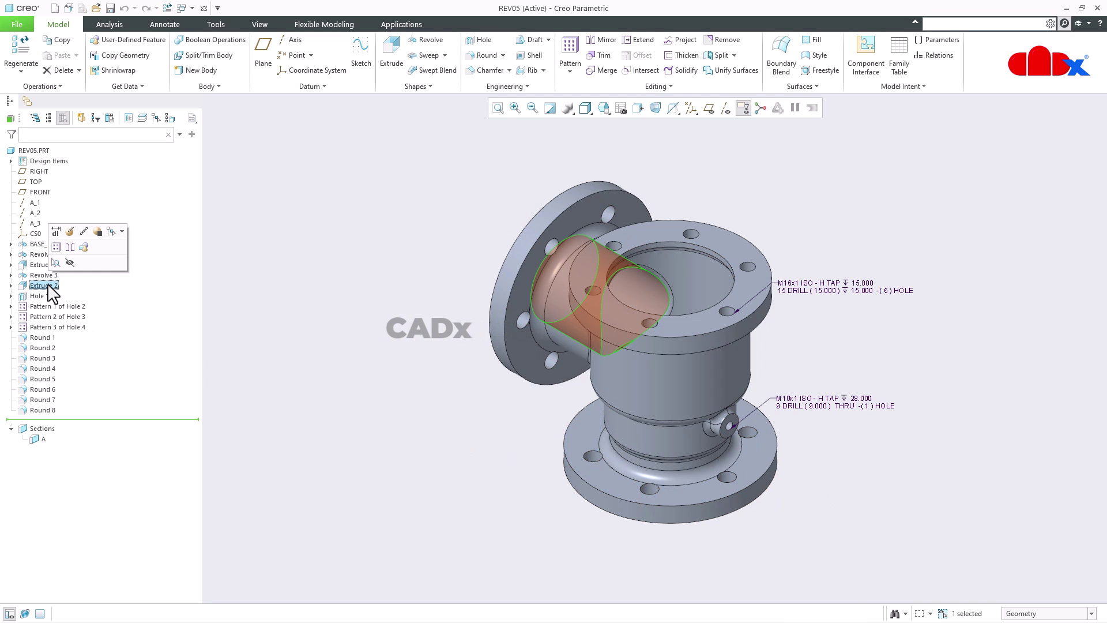
pyautogui.rightClick(49, 285)
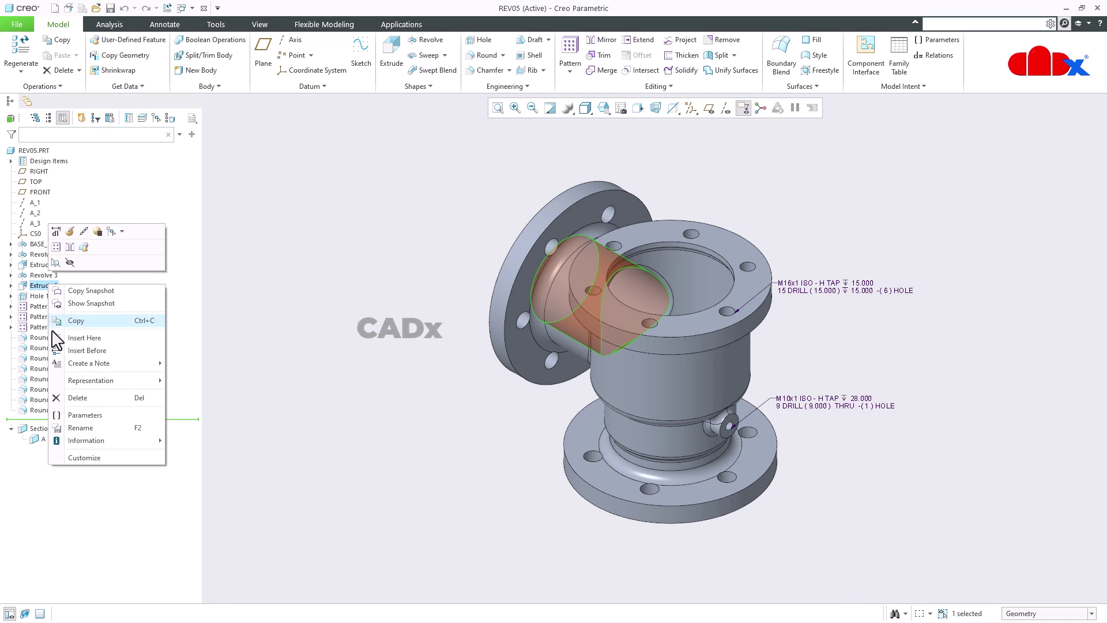
pyautogui.click(80, 428)
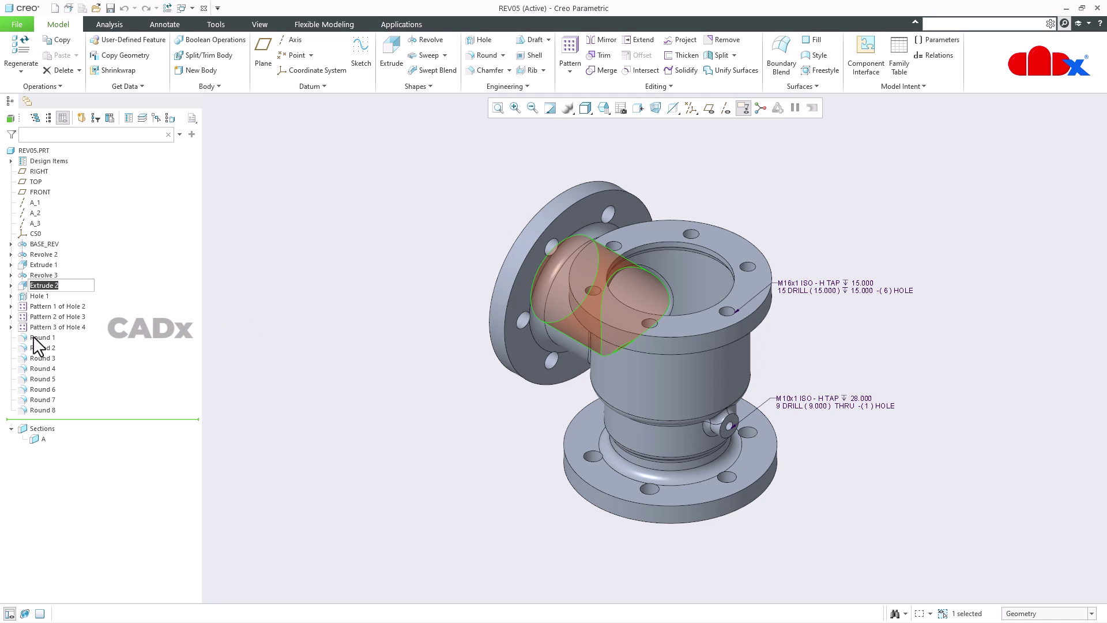
pyautogui.write('base_rev1')
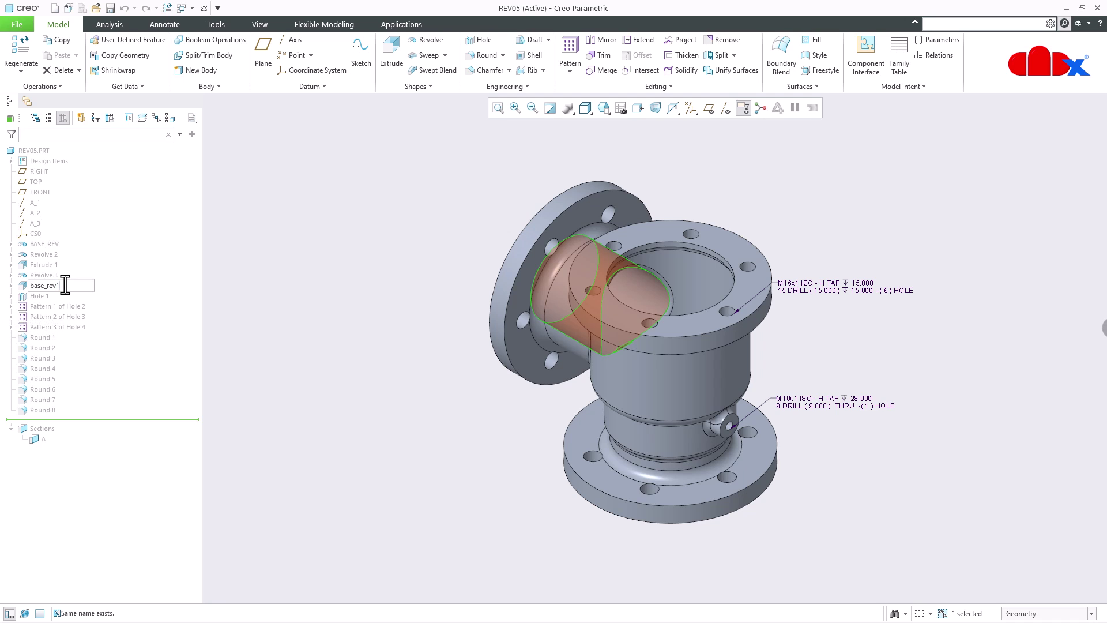
pyautogui.press('Return')
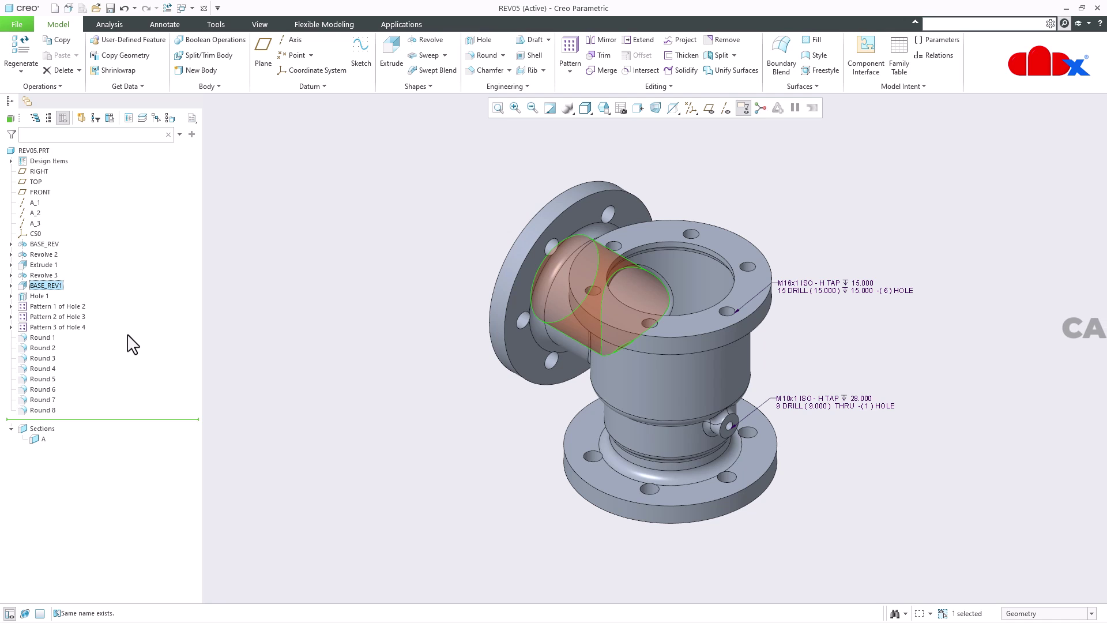
# Correct the feature name to BASE_REV2.
pyautogui.click(74, 288)
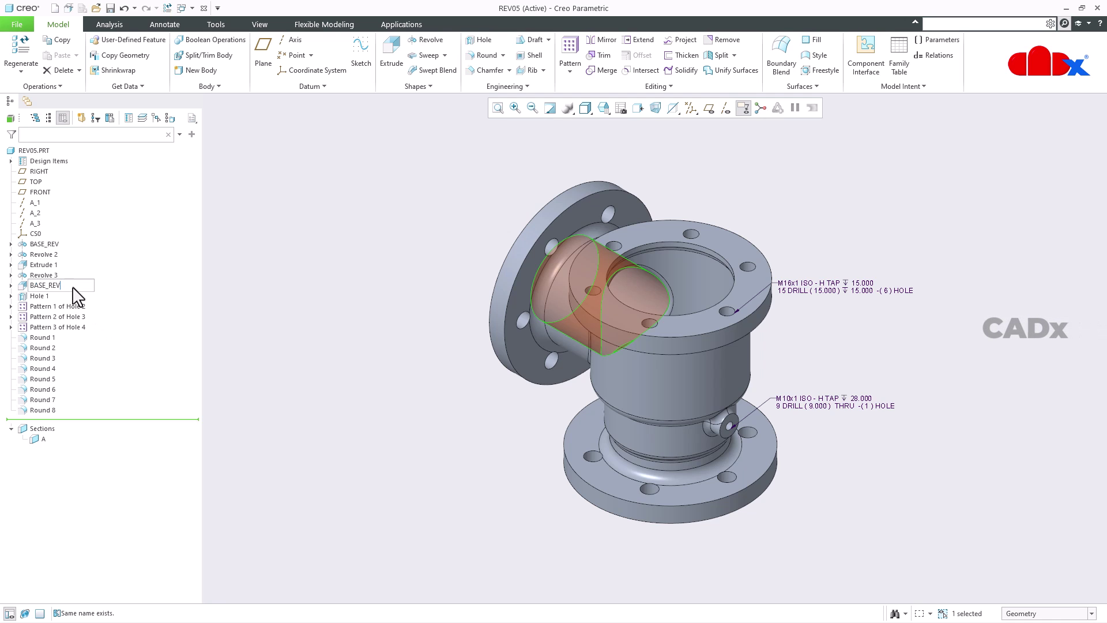
pyautogui.press('Left')
pyautogui.press('Left')
pyautogui.press('Left')
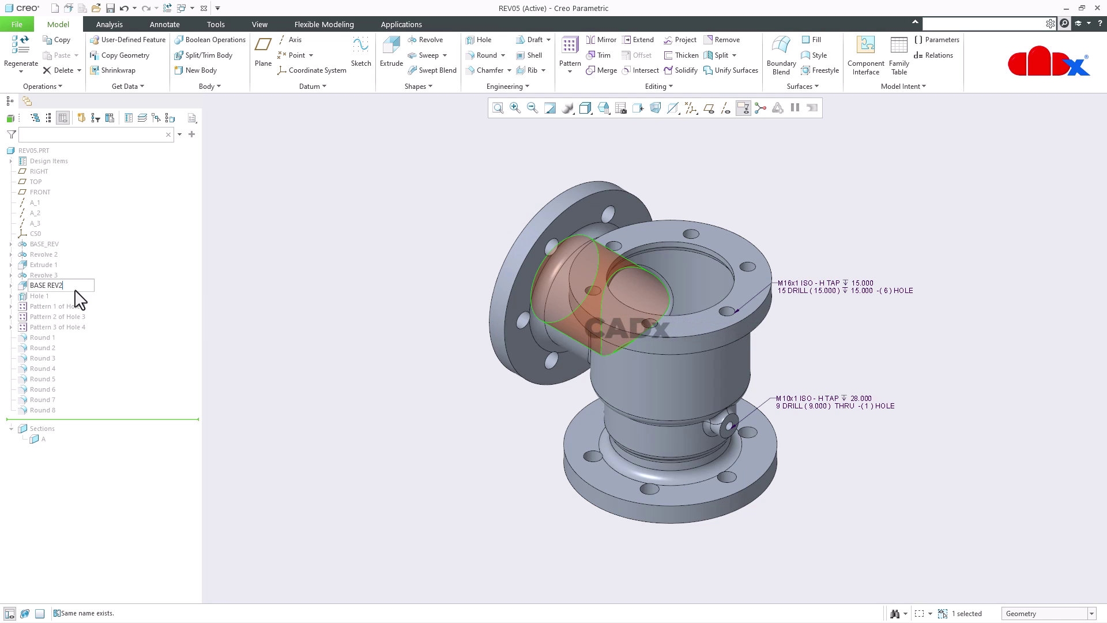
pyautogui.press('Return')
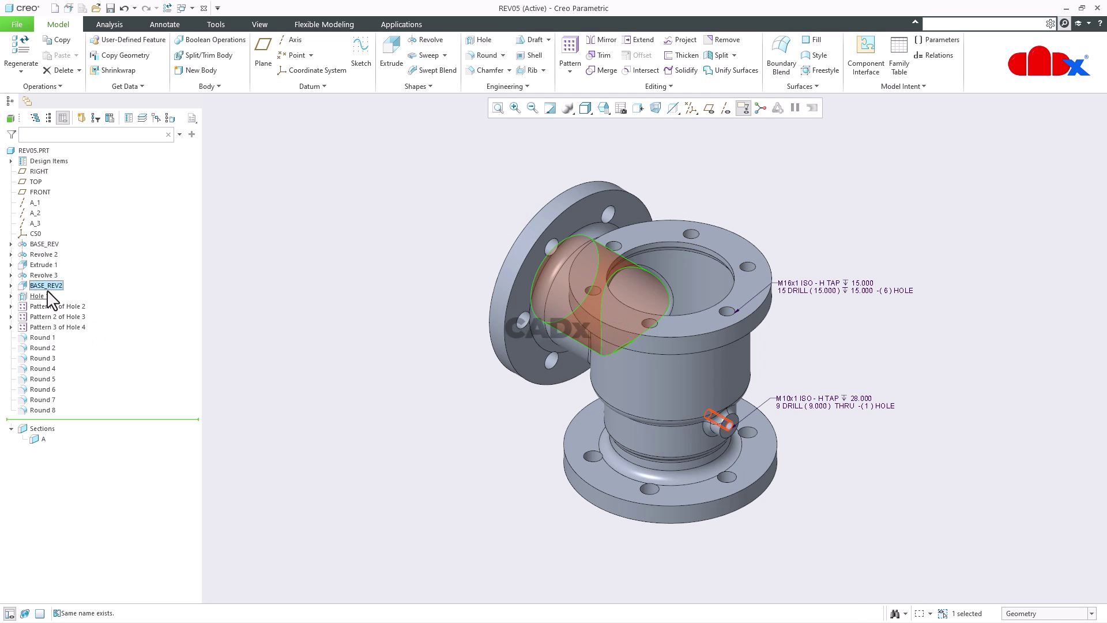
pyautogui.click(276, 389)
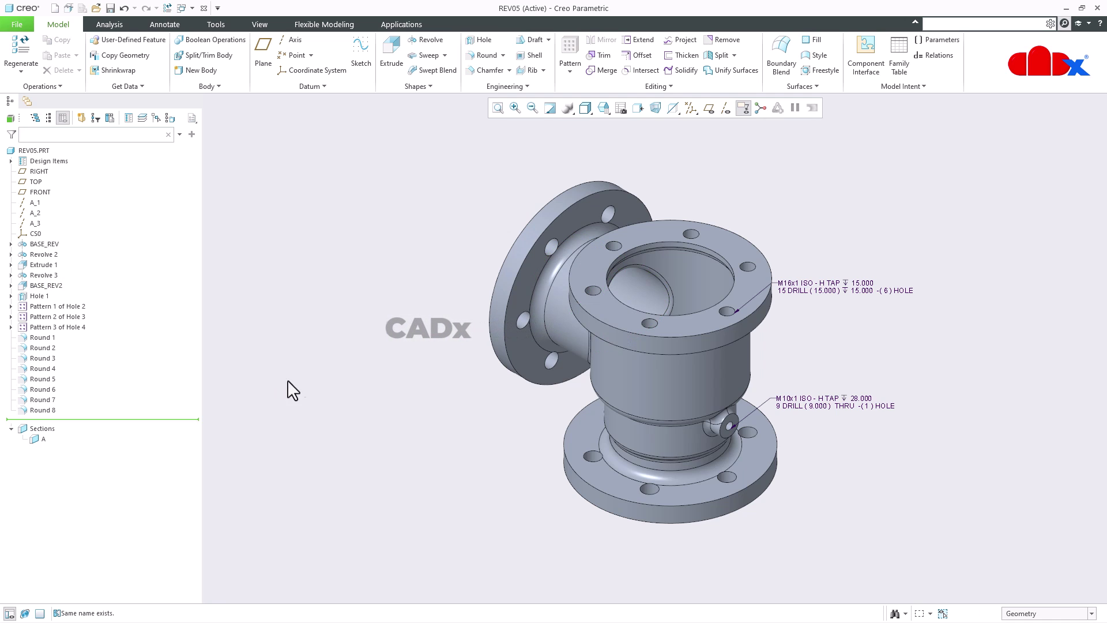
# Hide the hole annotations, view the top flange face-on, and select a bolt hole.
pyautogui.click(743, 109)
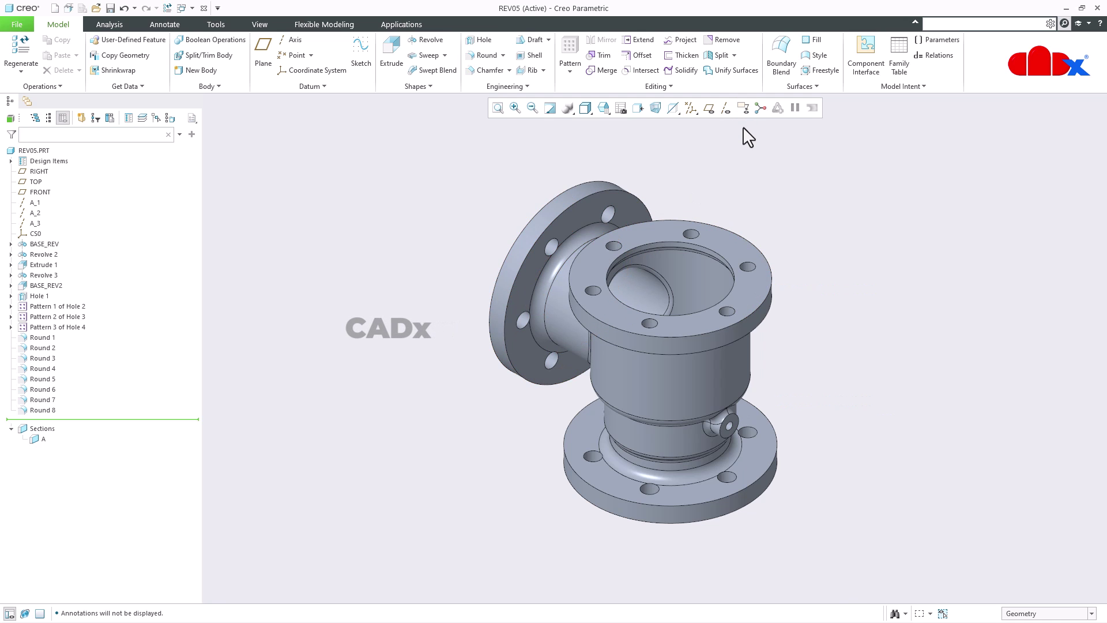
pyautogui.click(638, 109)
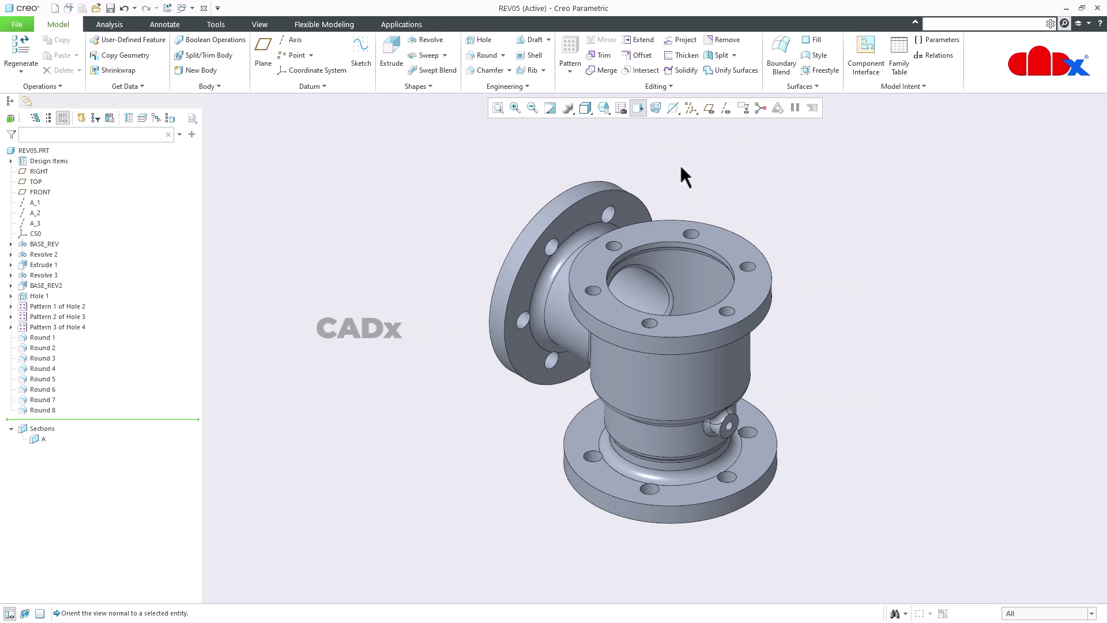
pyautogui.click(719, 240)
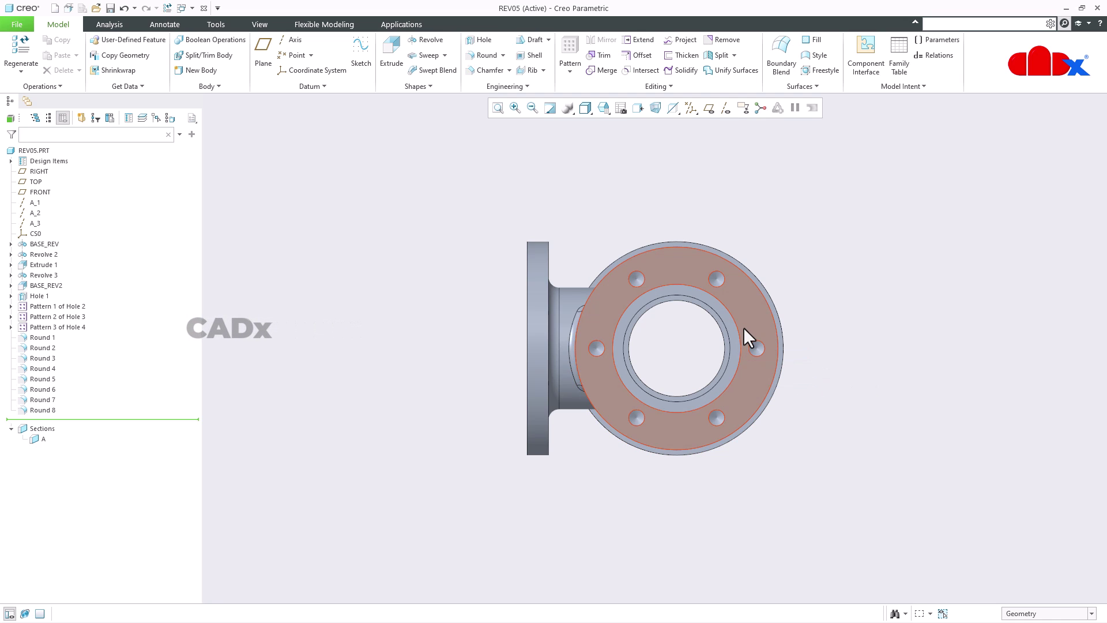
pyautogui.moveTo(775, 368); pyautogui.dragTo(811, 388)
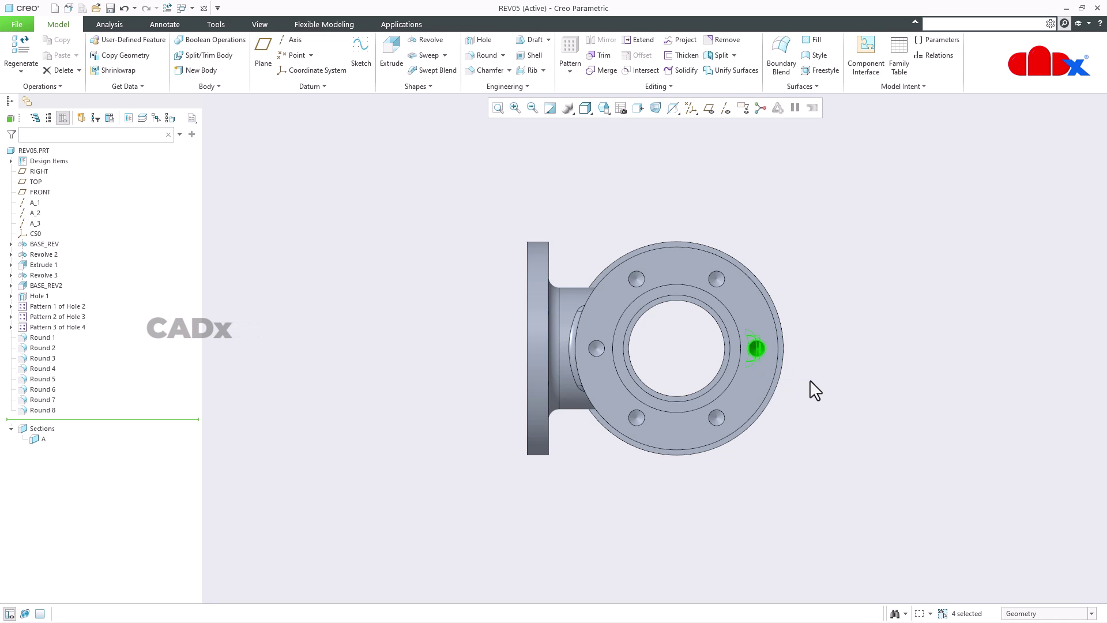
pyautogui.moveTo(809, 391); pyautogui.dragTo(754, 328, button='middle')
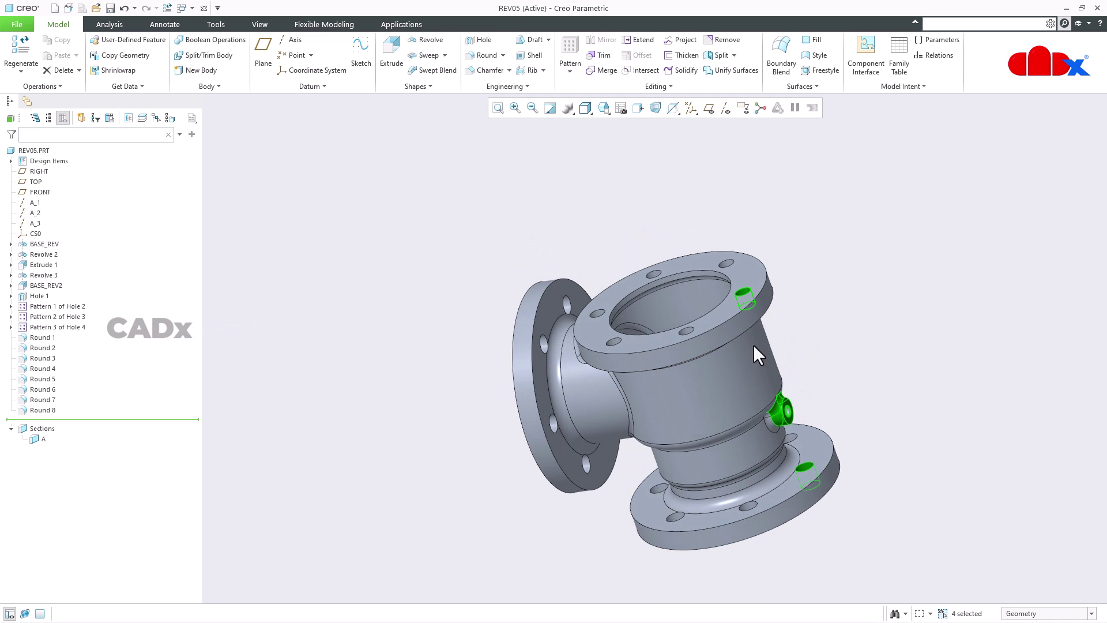
pyautogui.click(690, 179)
# View the top flange face-on again, inspect it from several angles, restore the isometric view, then list the open windows.
pyautogui.click(639, 108)
pyautogui.click(742, 270)
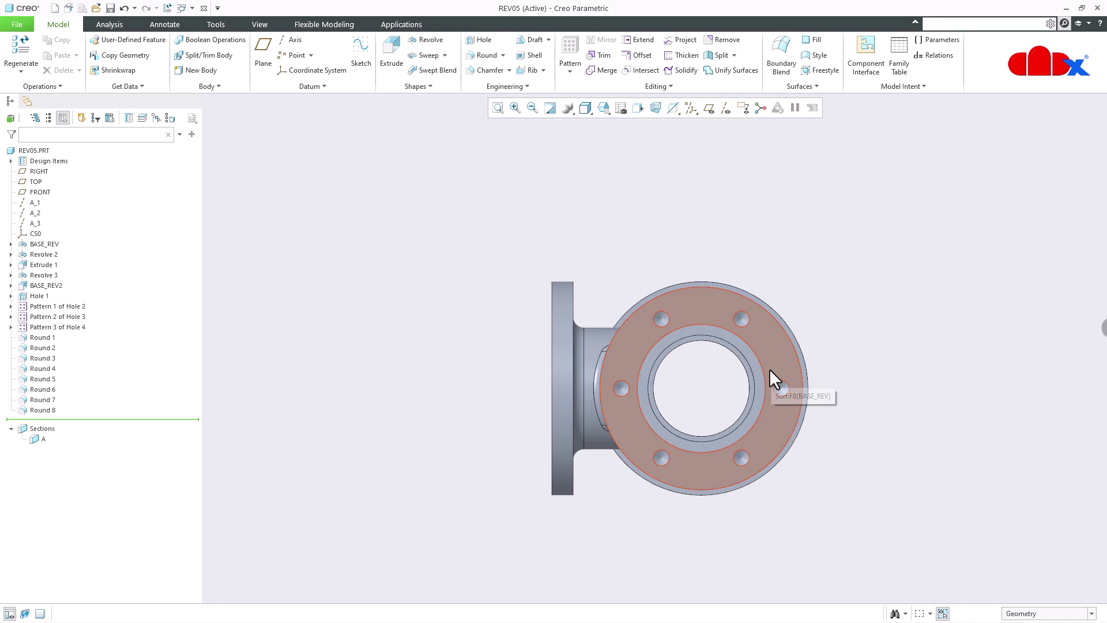
pyautogui.moveTo(827, 435); pyautogui.dragTo(801, 343, button='middle')
pyautogui.scroll(-5, 802, 344)
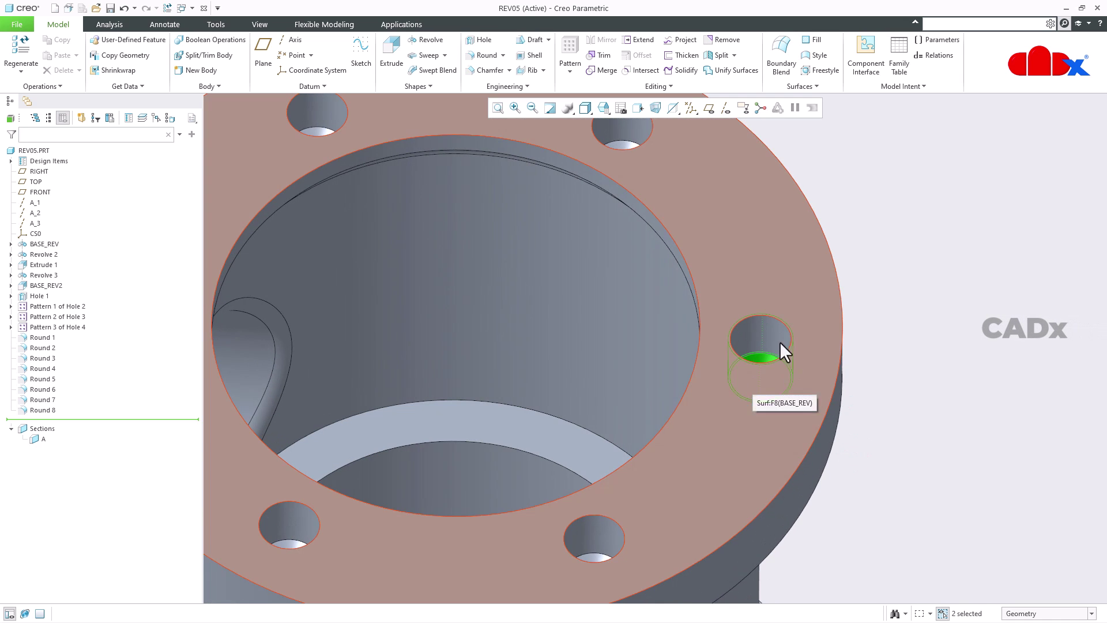
pyautogui.moveTo(770, 390); pyautogui.dragTo(891, 477, button='middle')
pyautogui.scroll(5, 768, 368)
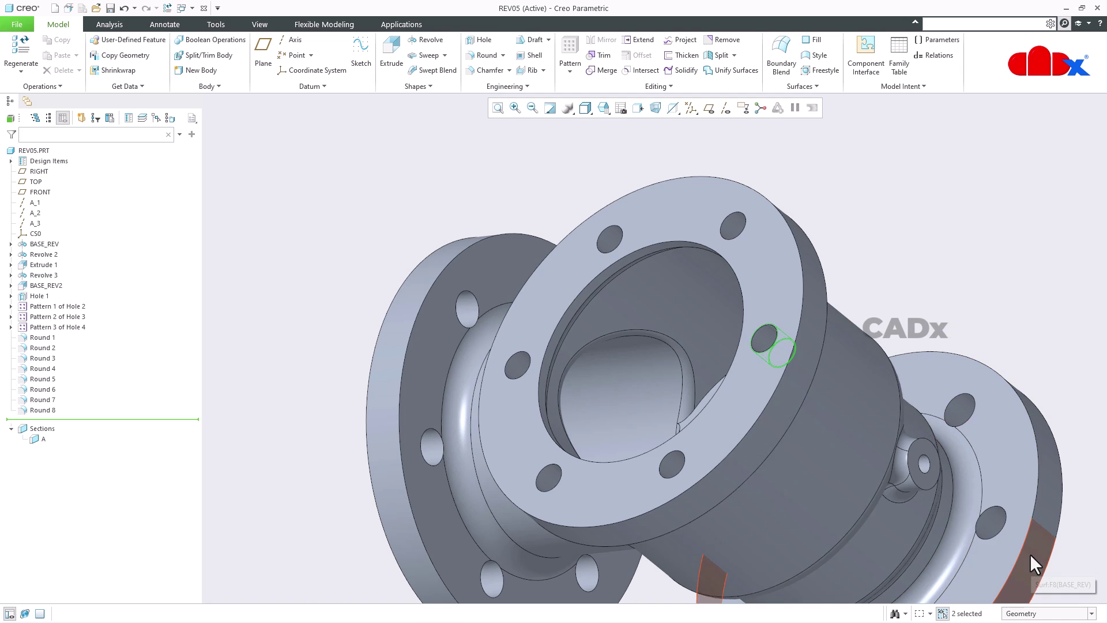
pyautogui.scroll(4, 696, 385)
pyautogui.moveTo(697, 383); pyautogui.dragTo(817, 462, button='middle')
pyautogui.hotkey('ctrl', 'd')
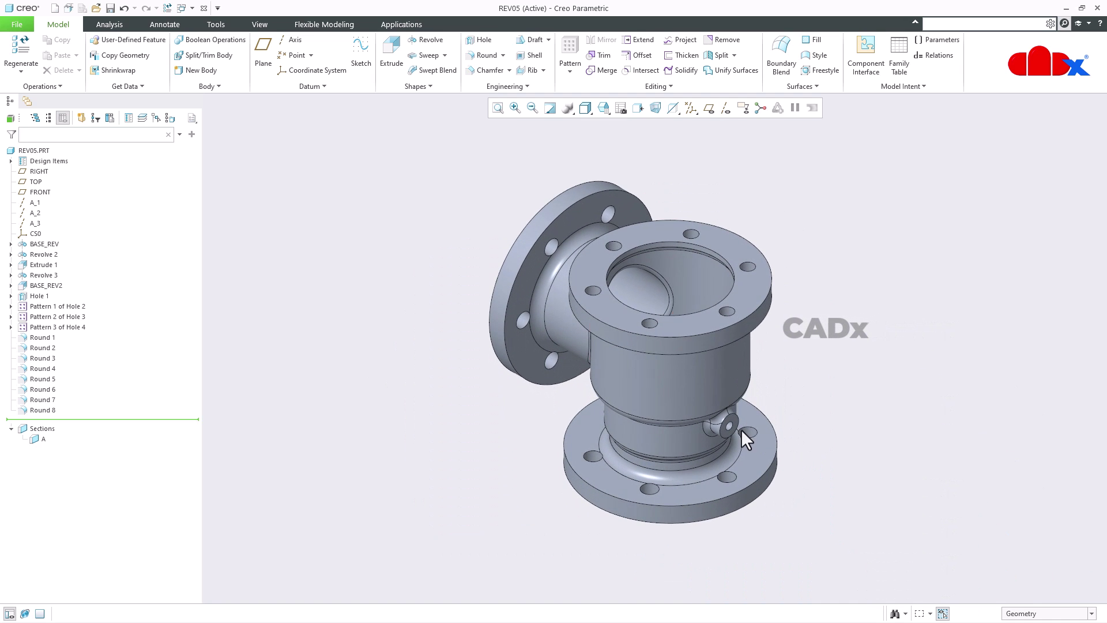
pyautogui.click(192, 8)
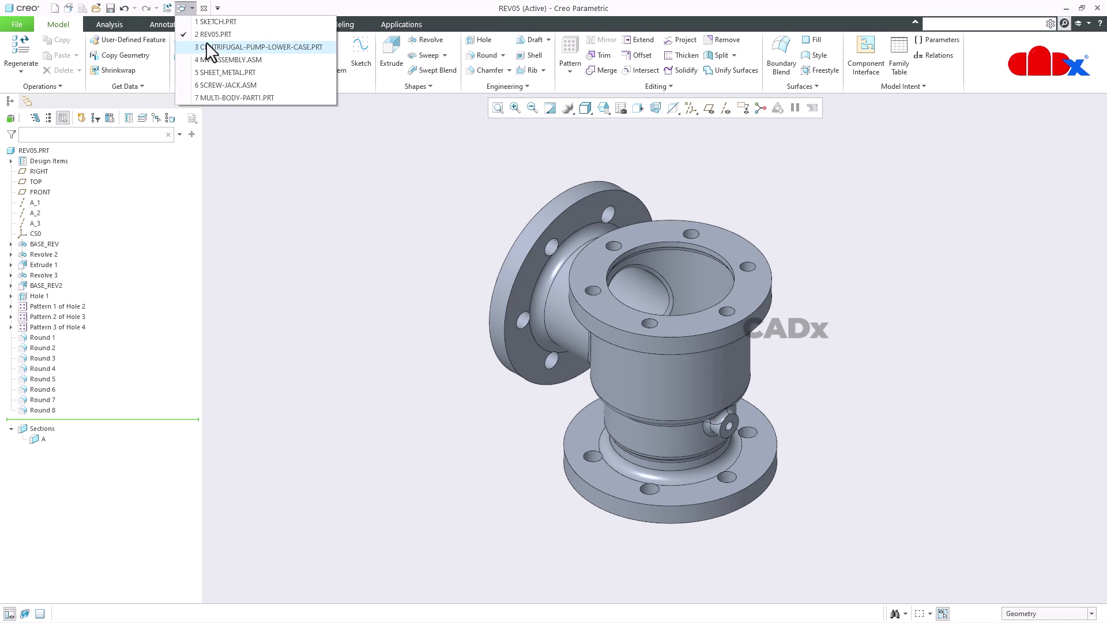
# Switch to CENTRIFUGAL-PUMP-LOWER-CASE and trace-pick the pump's suction-side surface with Trace picking.
pyautogui.click(211, 47)
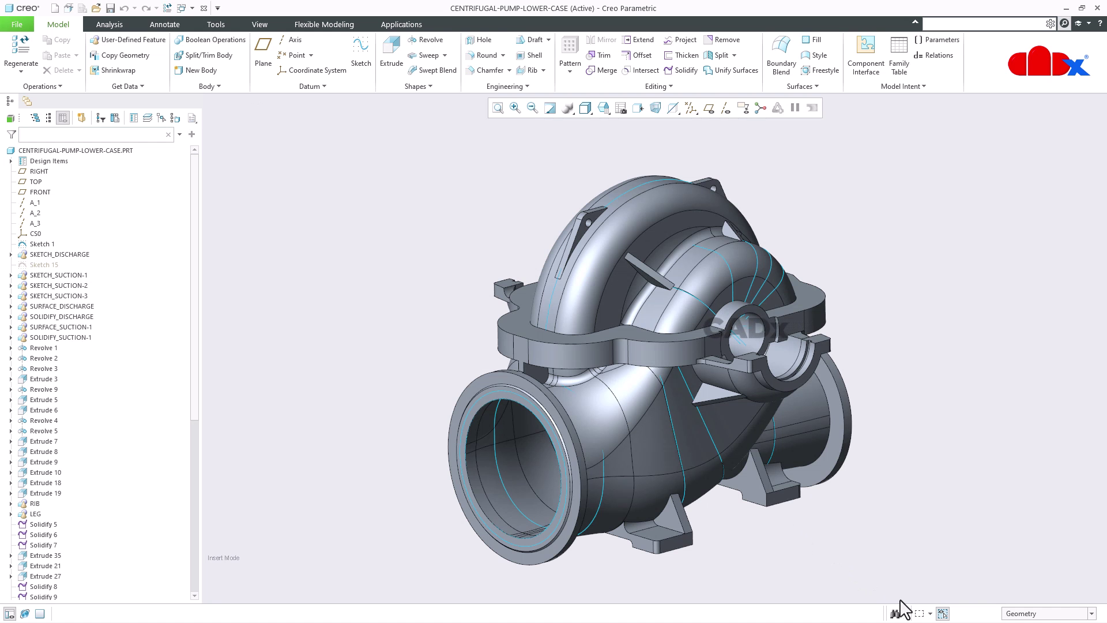
pyautogui.click(931, 615)
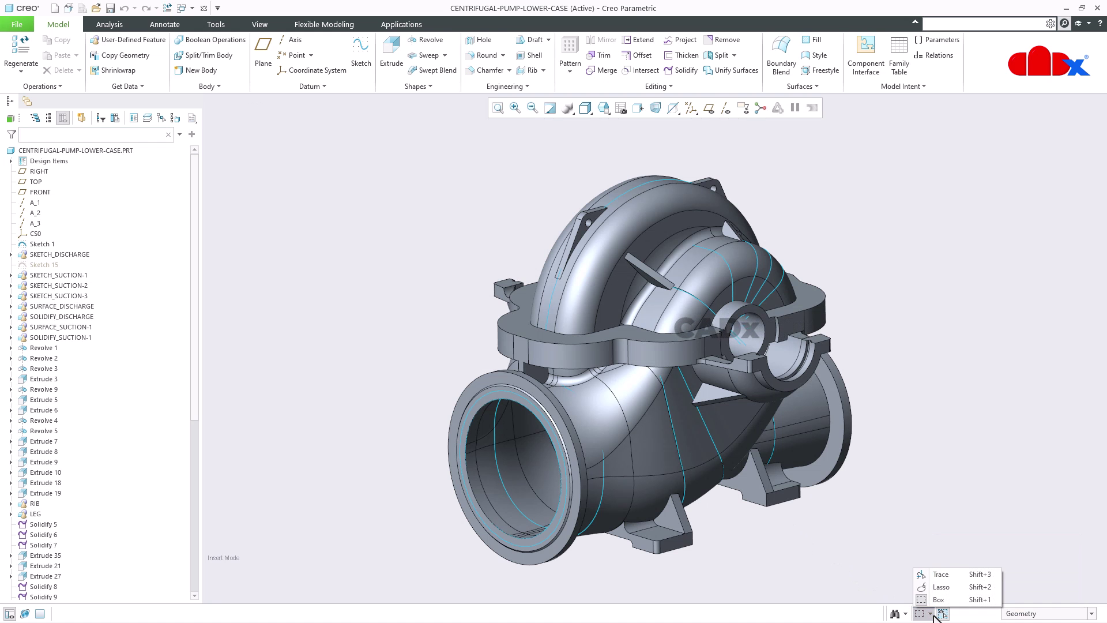
pyautogui.click(946, 575)
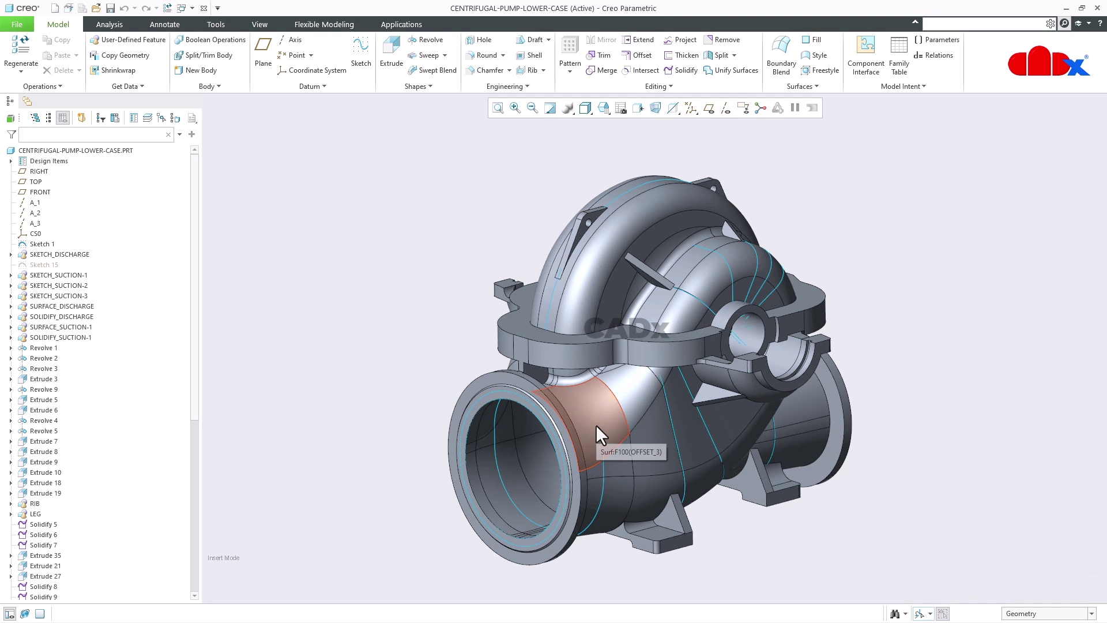
pyautogui.click(639, 389)
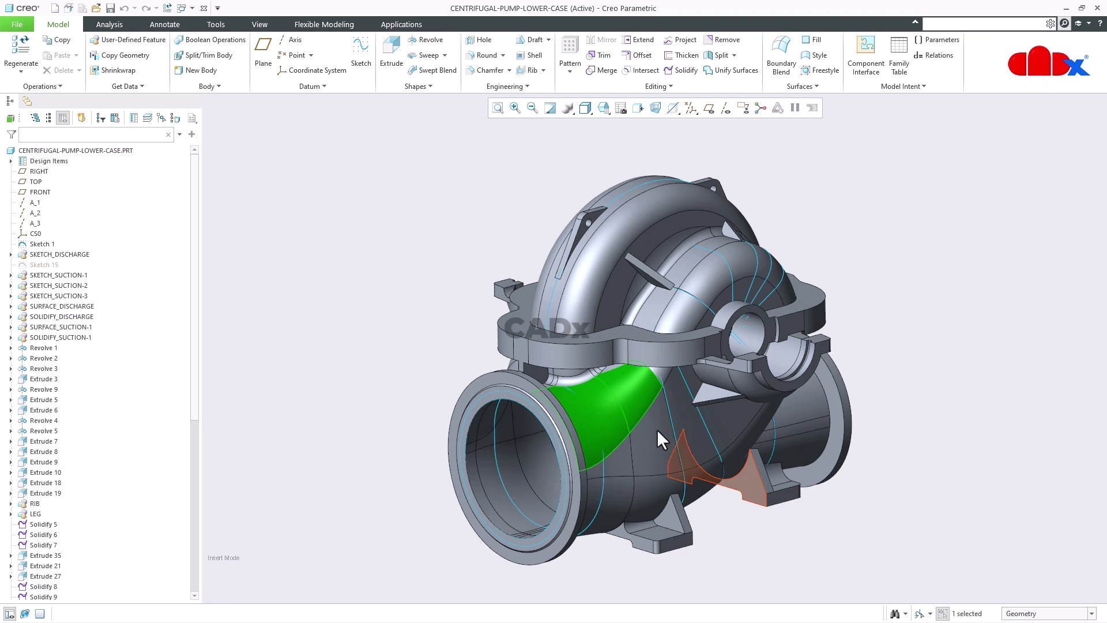
pyautogui.moveTo(608, 425); pyautogui.dragTo(660, 373)
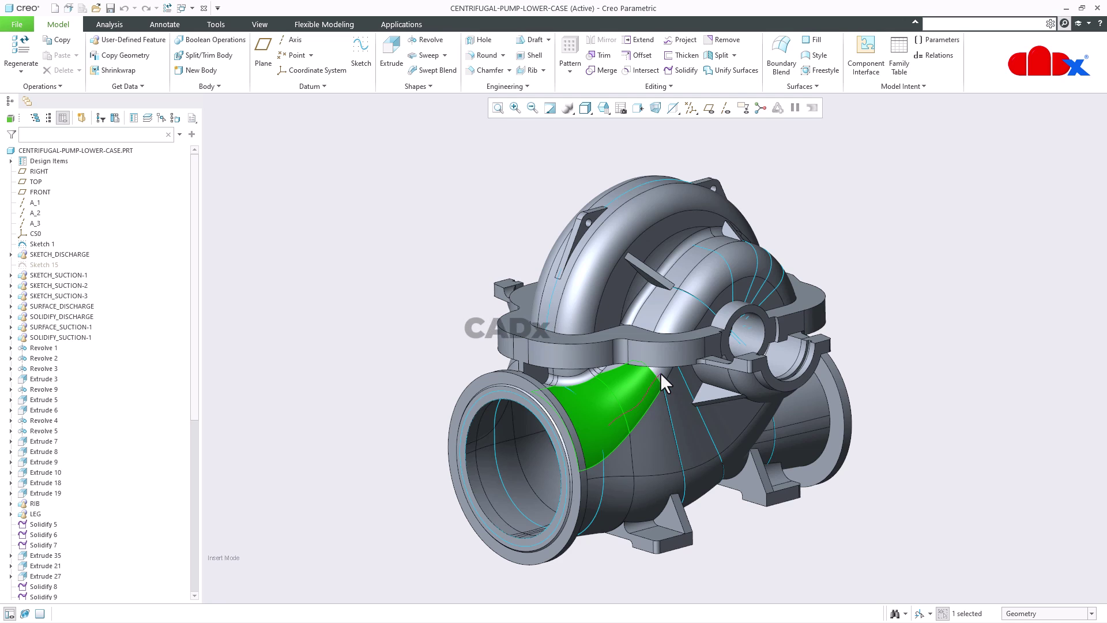
pyautogui.click(830, 516)
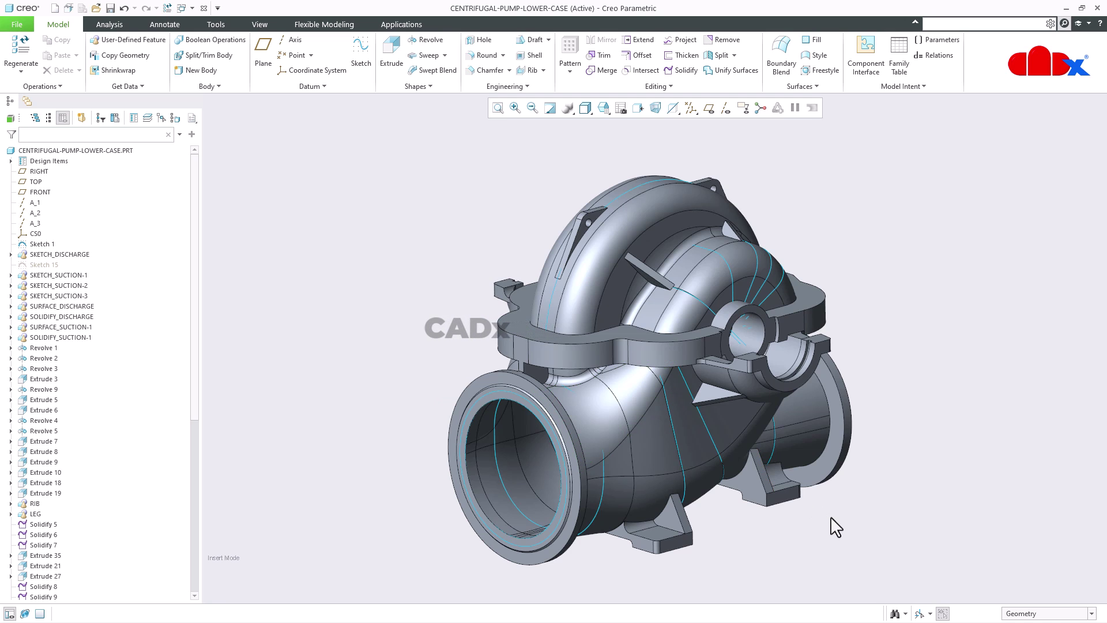
# Change surface picking to Lasso and encircle the pump foot to select it.
pyautogui.click(930, 614)
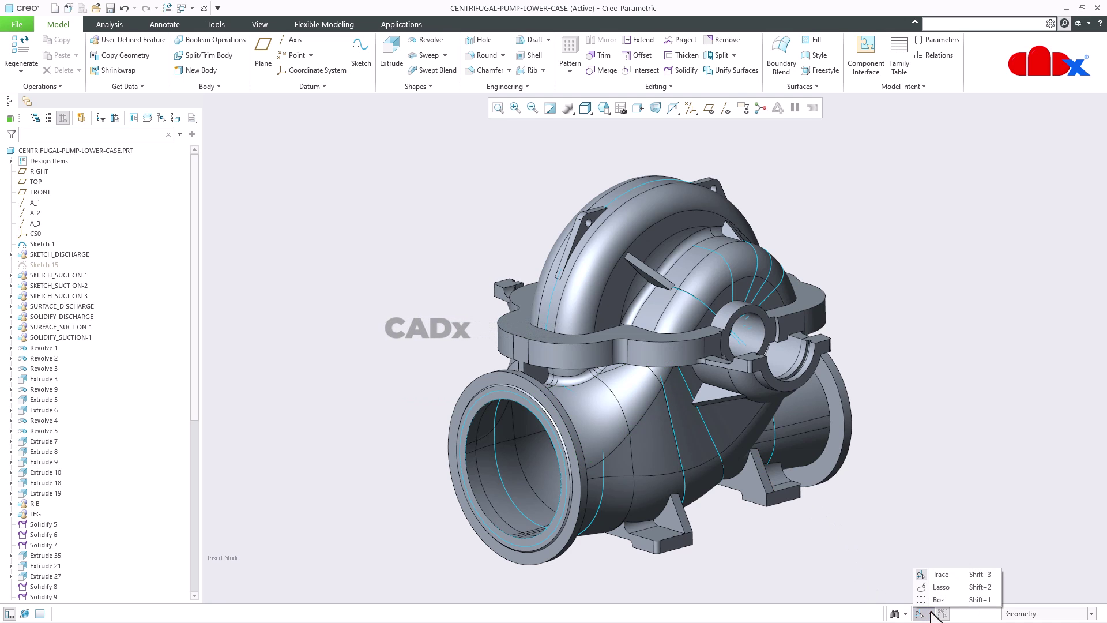
pyautogui.click(945, 587)
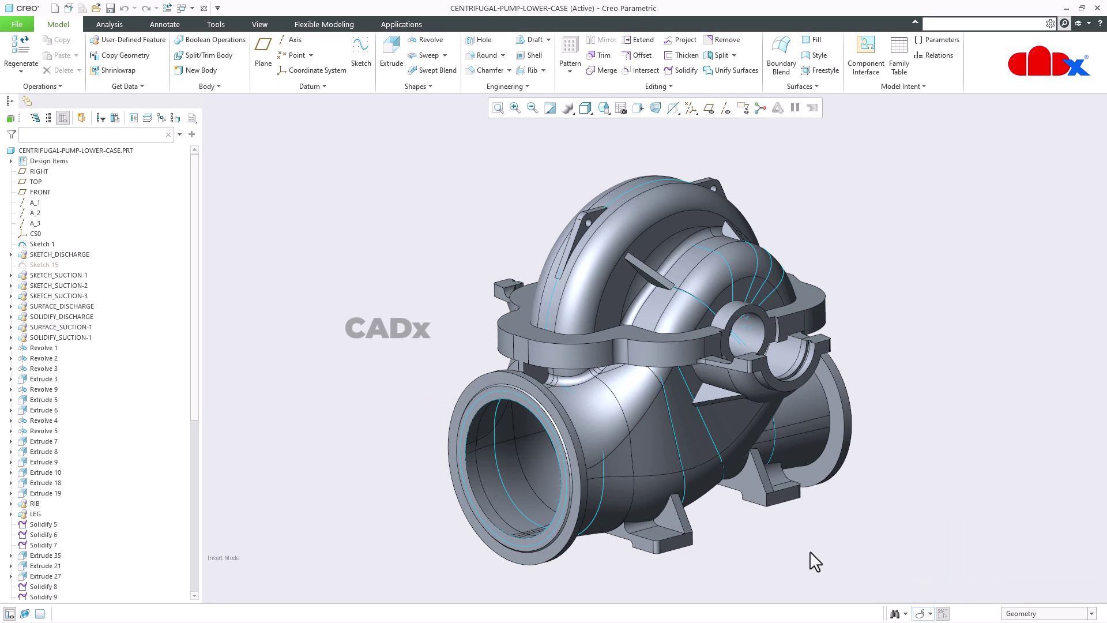
pyautogui.moveTo(656, 570)
pyautogui.mouseDown()
pyautogui.moveTo(635, 561)
pyautogui.moveTo(624, 519)
pyautogui.mouseUp()
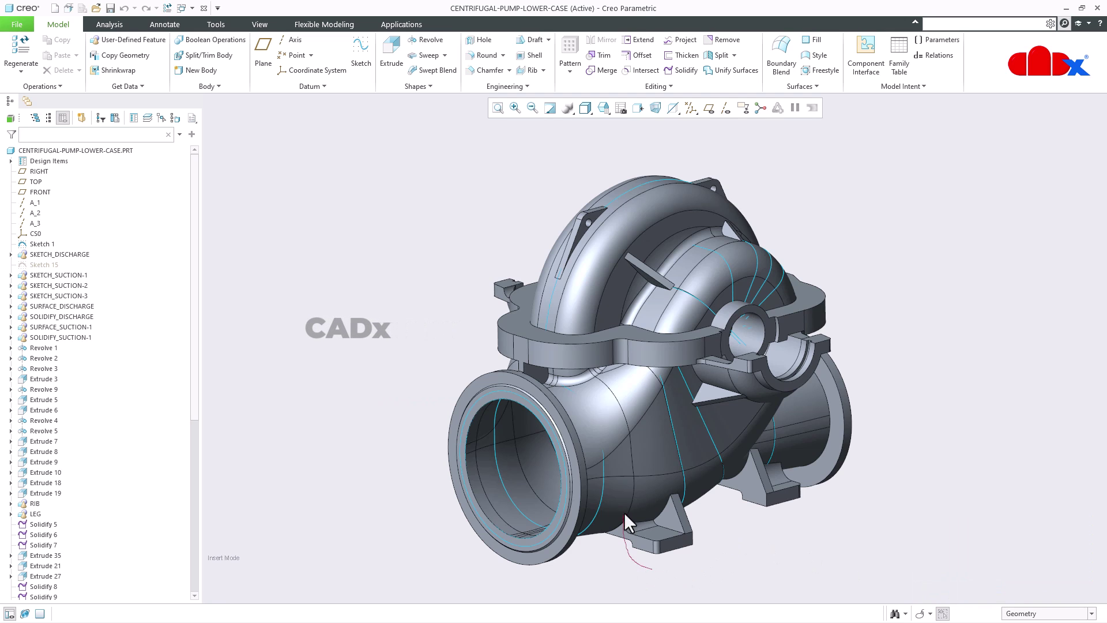
pyautogui.moveTo(676, 566); pyautogui.dragTo(663, 570)
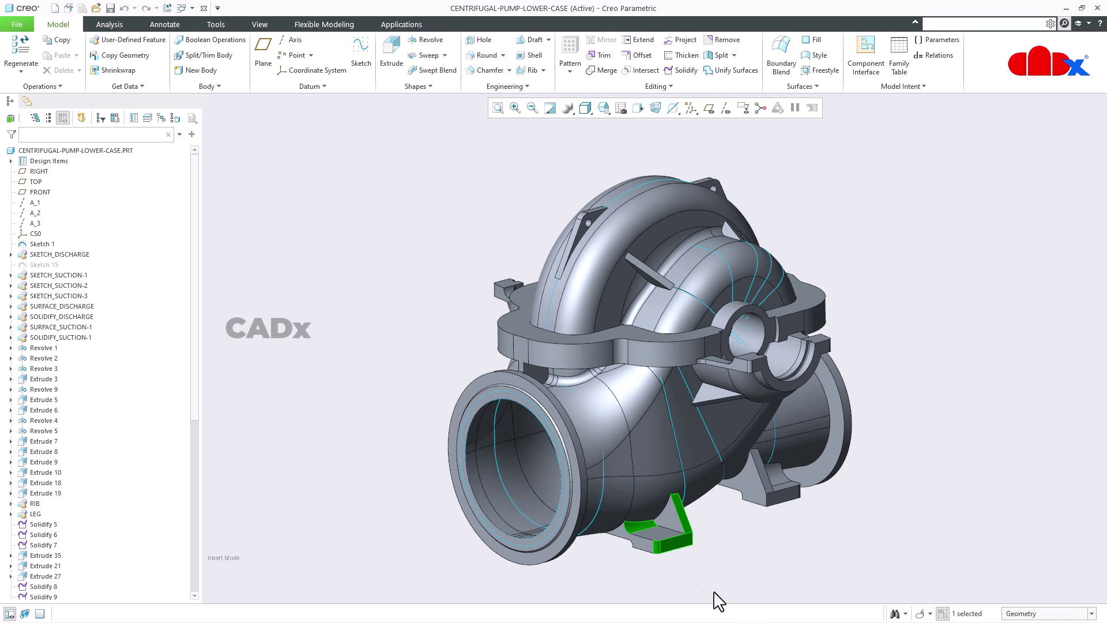
pyautogui.click(704, 572)
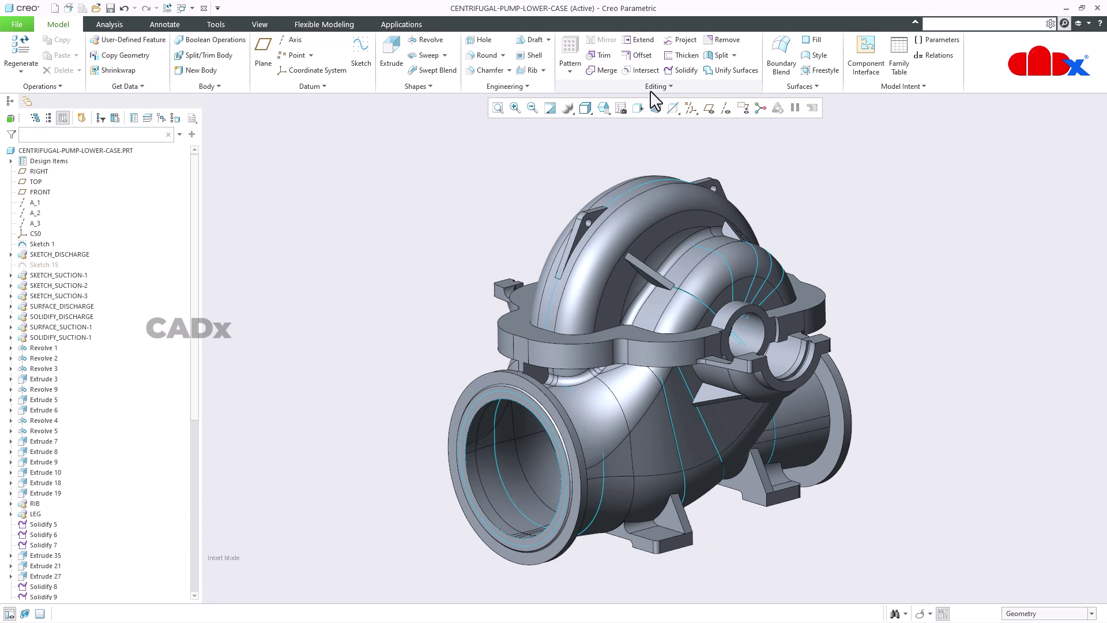
# View the cut-away pump interior face-on, orbit it, then restore the default orientation with Ctrl+D.
pyautogui.click(638, 107)
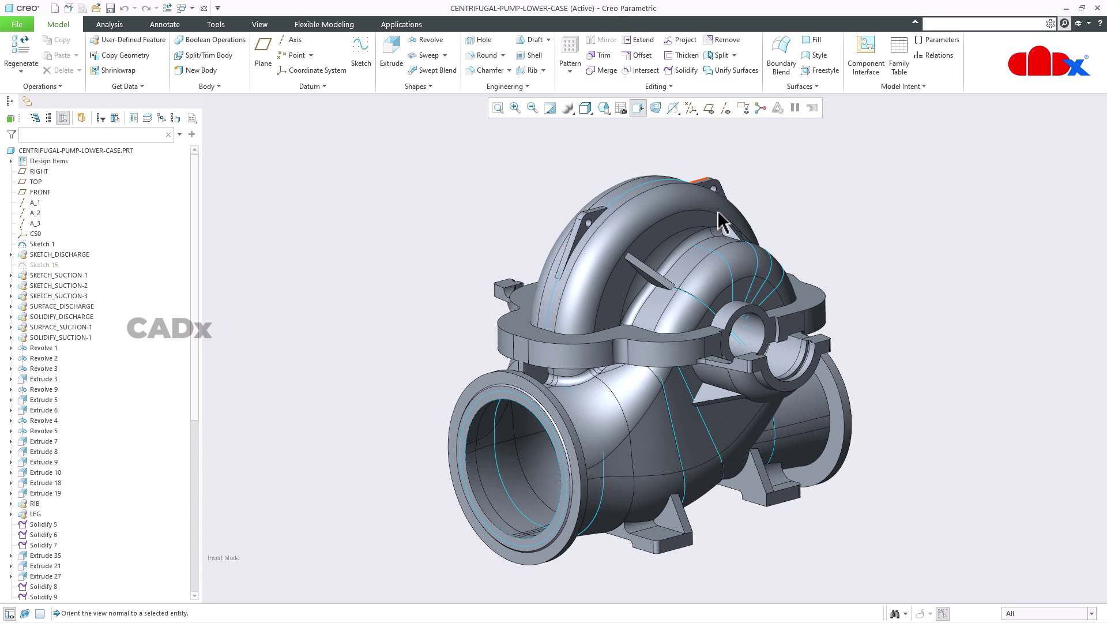
pyautogui.click(819, 337)
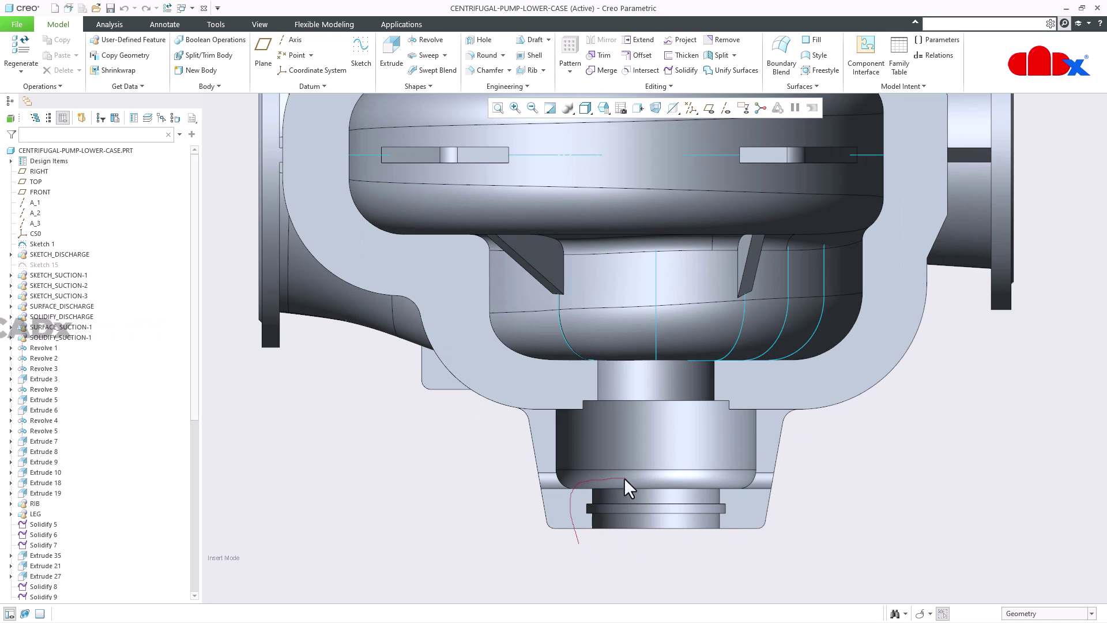
pyautogui.moveTo(709, 486)
pyautogui.mouseDown()
pyautogui.moveTo(731, 492)
pyautogui.moveTo(725, 539)
pyautogui.moveTo(587, 552)
pyautogui.moveTo(579, 539)
pyautogui.mouseUp()
pyautogui.moveTo(680, 561)
pyautogui.mouseDown(button='middle')
pyautogui.moveTo(687, 496)
pyautogui.moveTo(717, 413)
pyautogui.moveTo(734, 514)
pyautogui.moveTo(680, 514)
pyautogui.moveTo(673, 554)
pyautogui.mouseUp(button='middle')
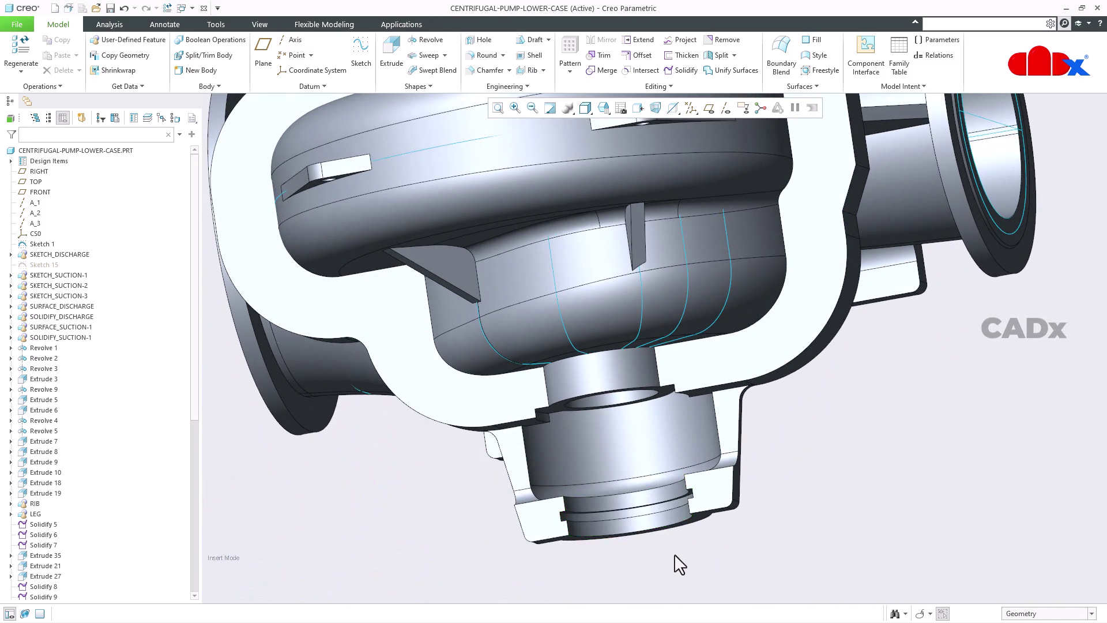
pyautogui.click(680, 564)
pyautogui.hotkey('ctrl', 'd')
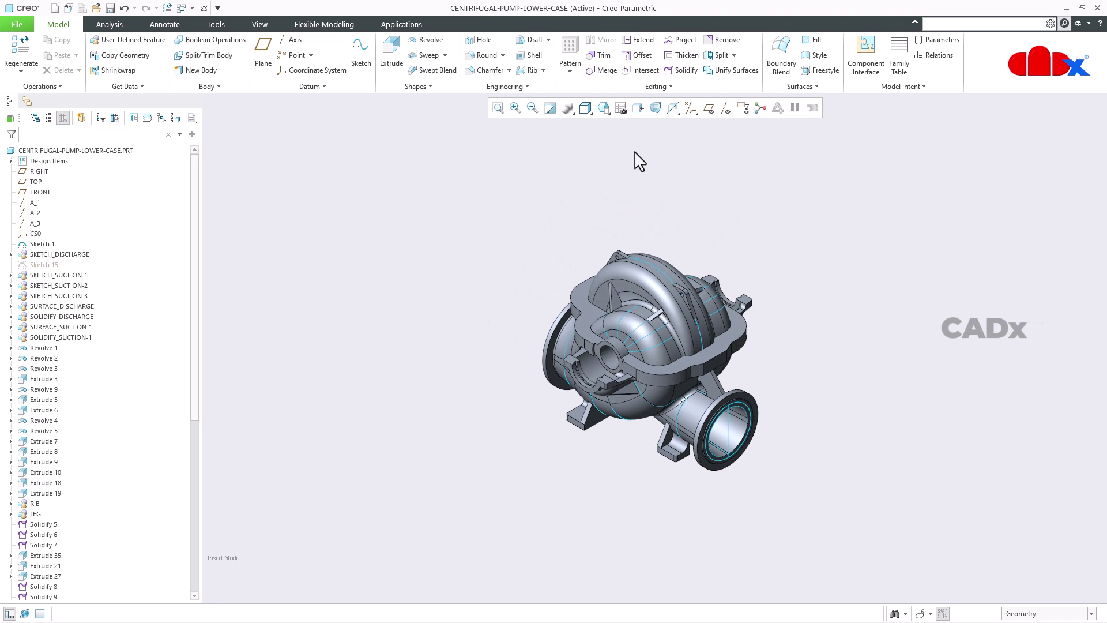
# Apply a saved view orientation, then select and clear the inlet bore surface.
pyautogui.click(603, 106)
pyautogui.click(611, 151)
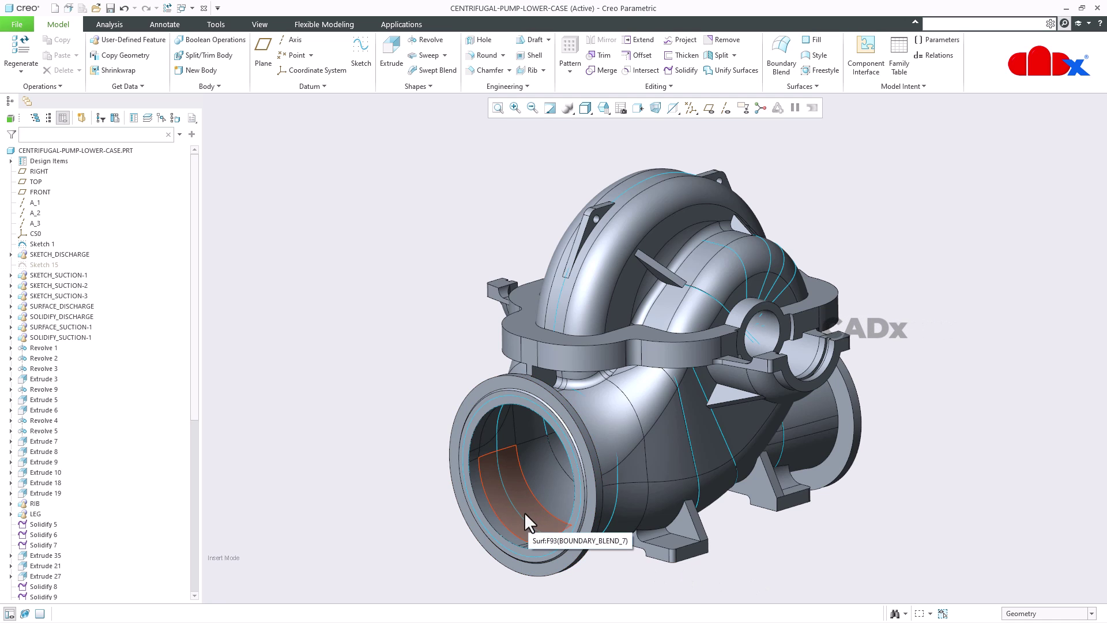
pyautogui.click(518, 513)
pyautogui.click(774, 578)
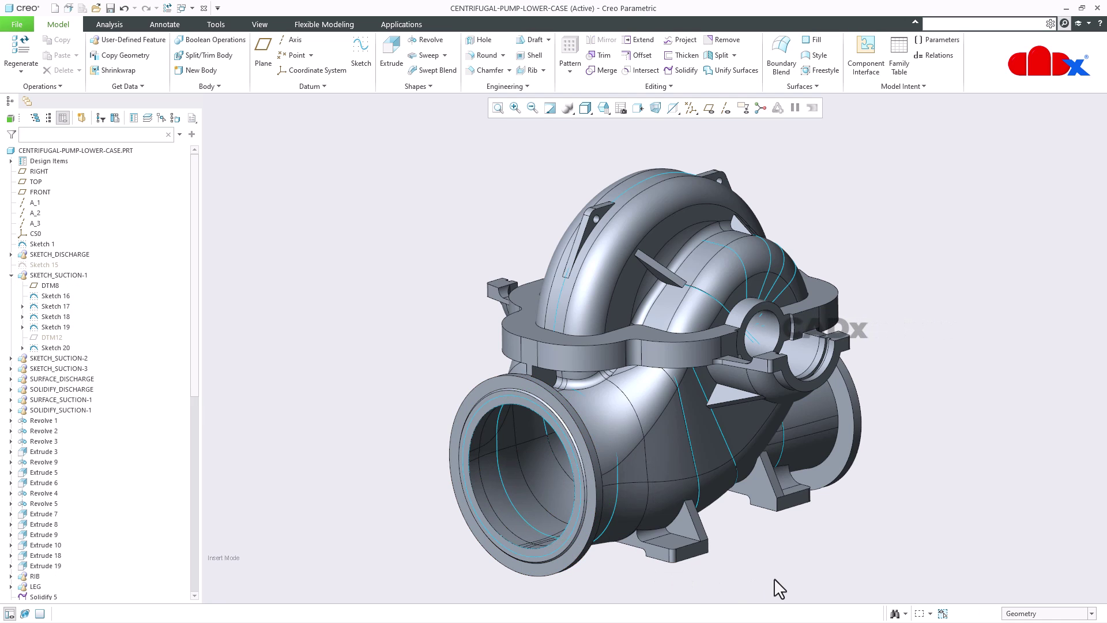
# Add a Foreground Curves toggle to the graphics toolbar.
pyautogui.rightClick(813, 115)
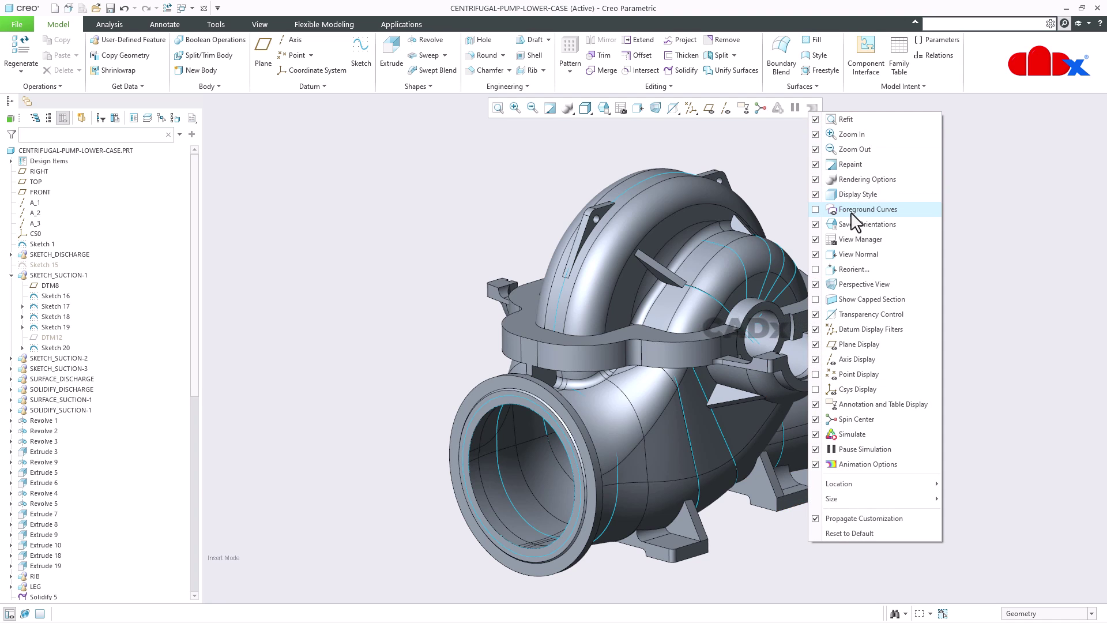
pyautogui.click(874, 210)
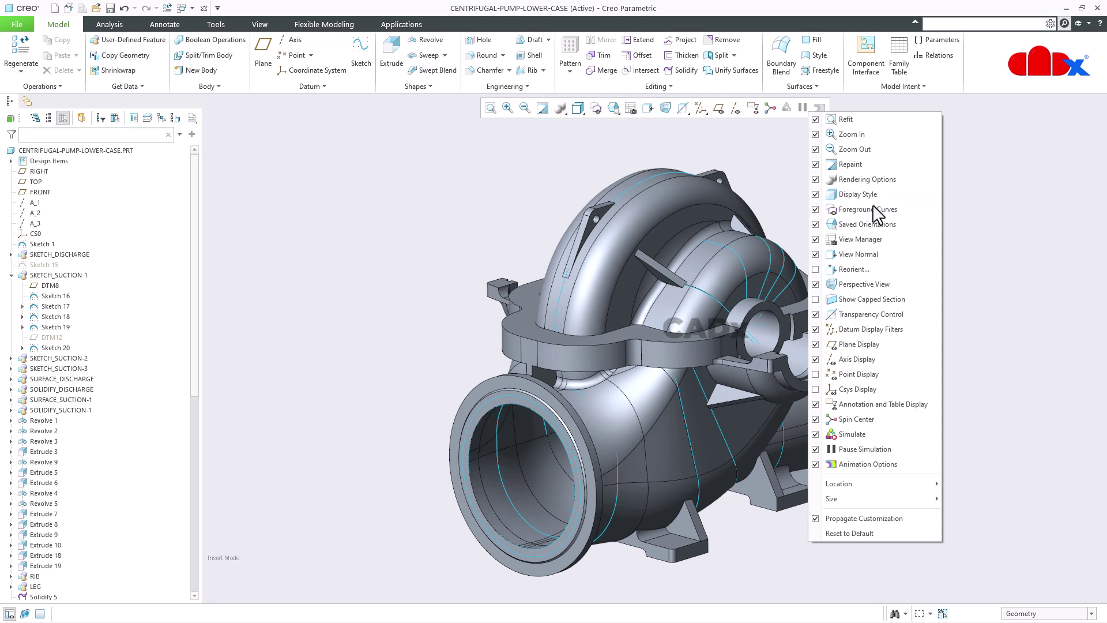
pyautogui.click(969, 289)
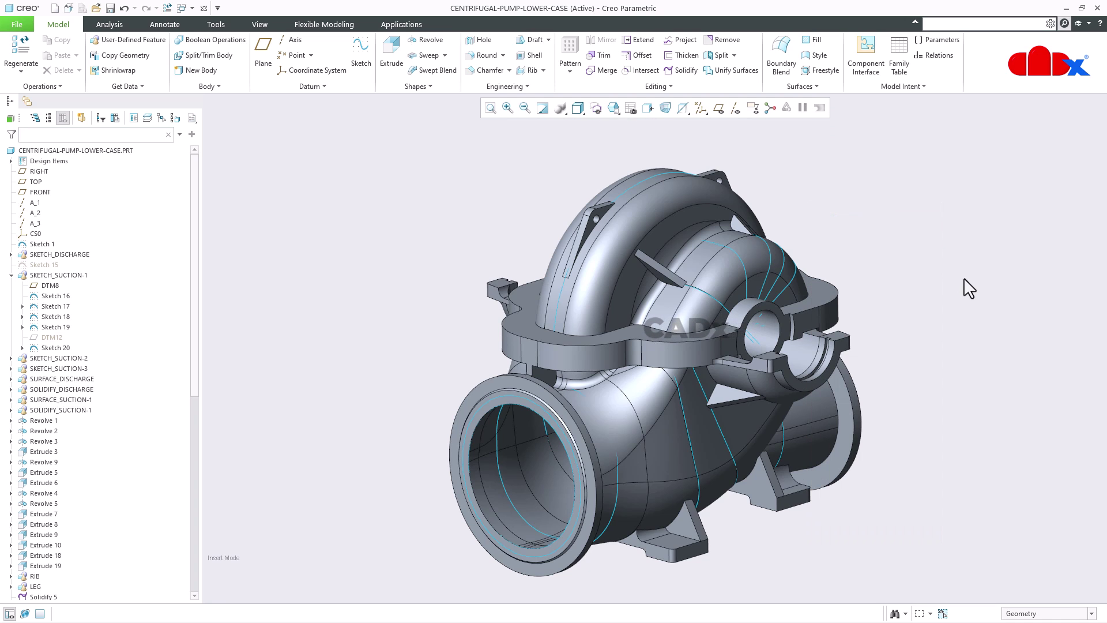
# Show the sketch curves while orbiting, hide them, restore standard orientation, and bring up the part's Parameters.
pyautogui.click(596, 108)
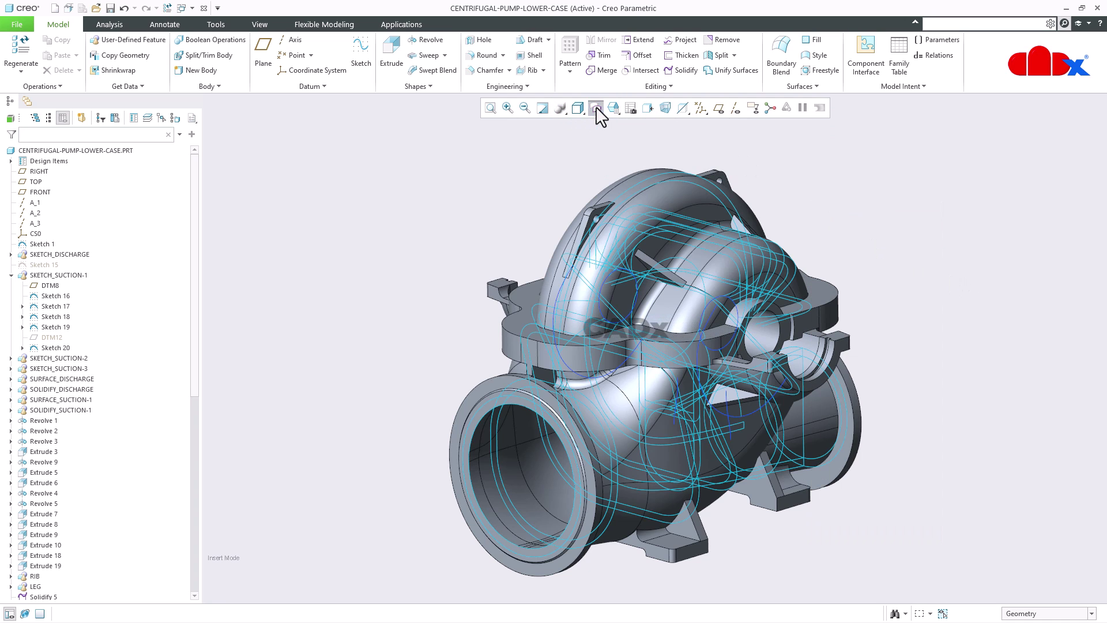
pyautogui.moveTo(908, 445); pyautogui.dragTo(864, 446, button='middle')
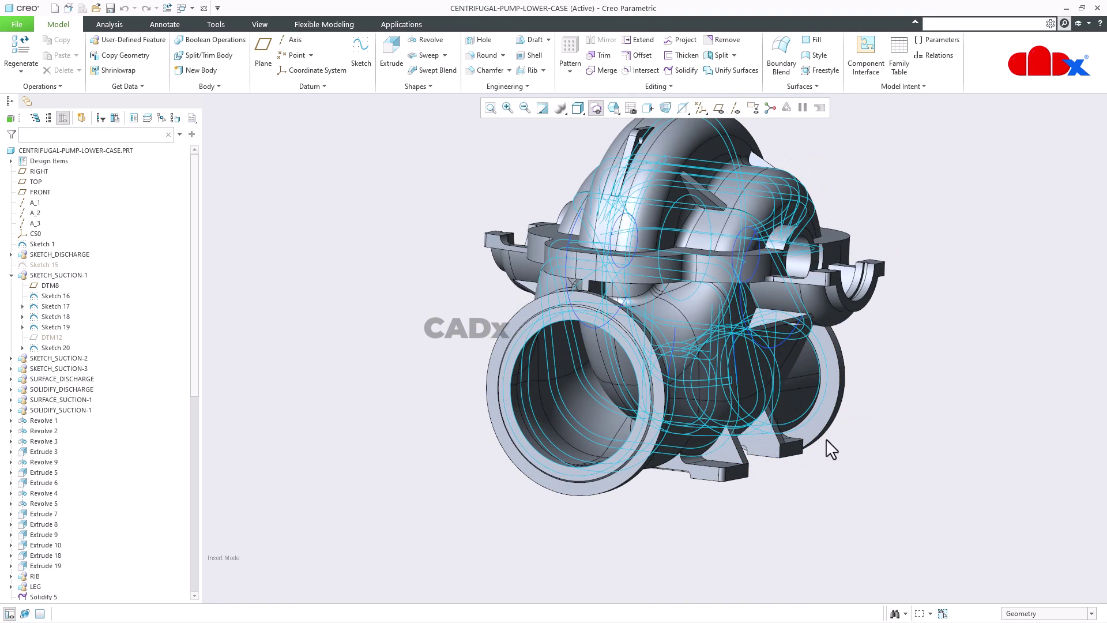
pyautogui.moveTo(671, 318)
pyautogui.mouseDown(button='middle')
pyautogui.moveTo(710, 348)
pyautogui.moveTo(733, 323)
pyautogui.moveTo(766, 346)
pyautogui.moveTo(690, 376)
pyautogui.moveTo(638, 317)
pyautogui.moveTo(652, 411)
pyautogui.mouseUp(button='middle')
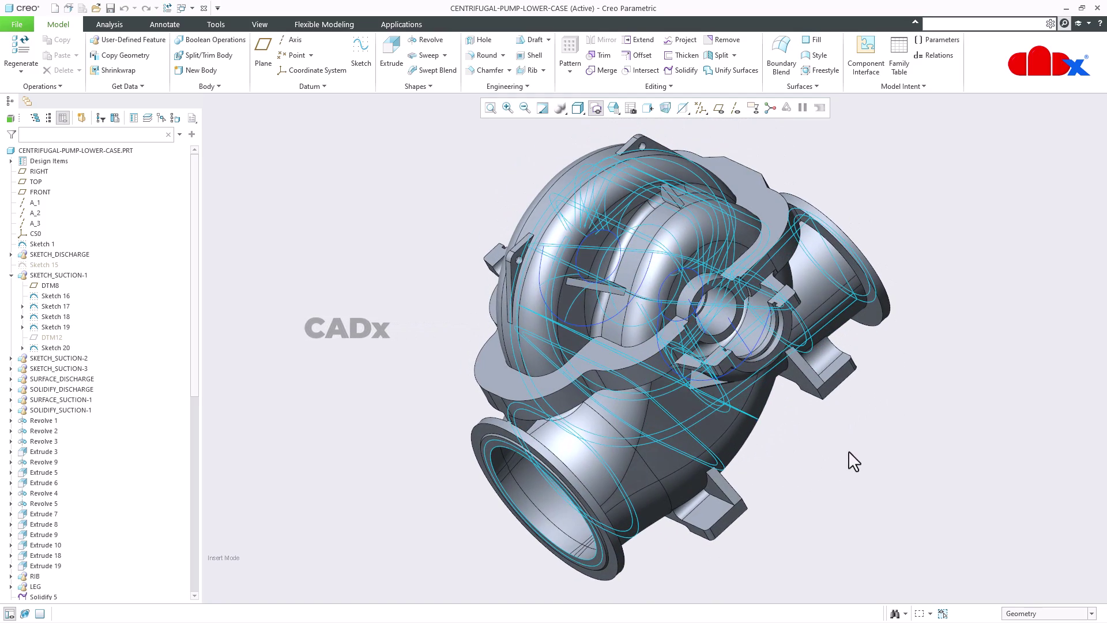
pyautogui.click(596, 108)
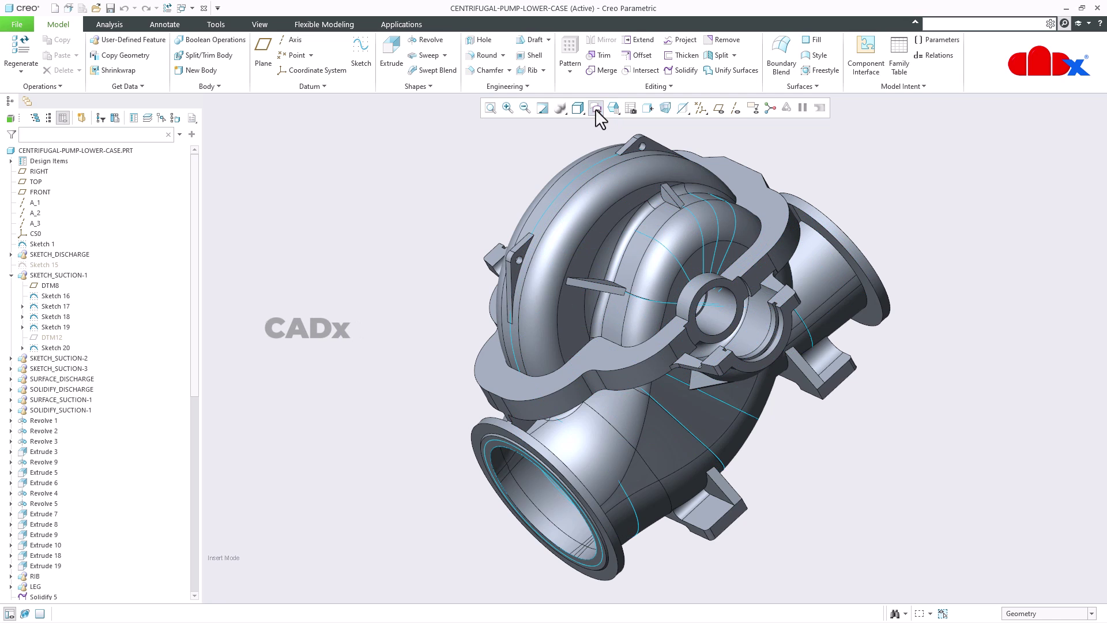
pyautogui.moveTo(794, 478); pyautogui.dragTo(843, 437, button='middle')
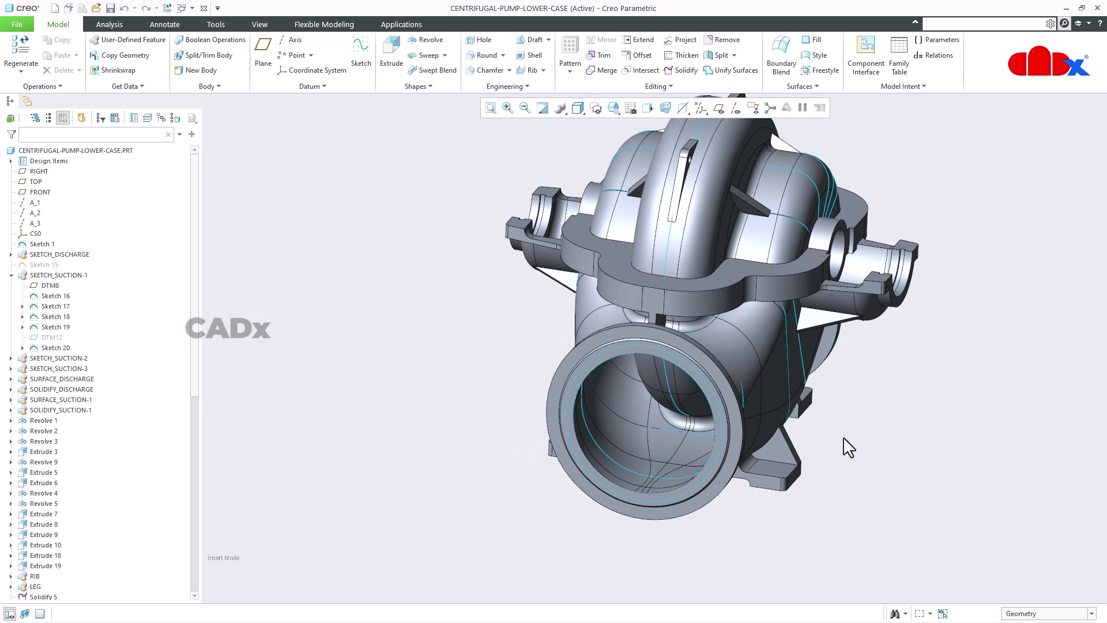
pyautogui.click(613, 108)
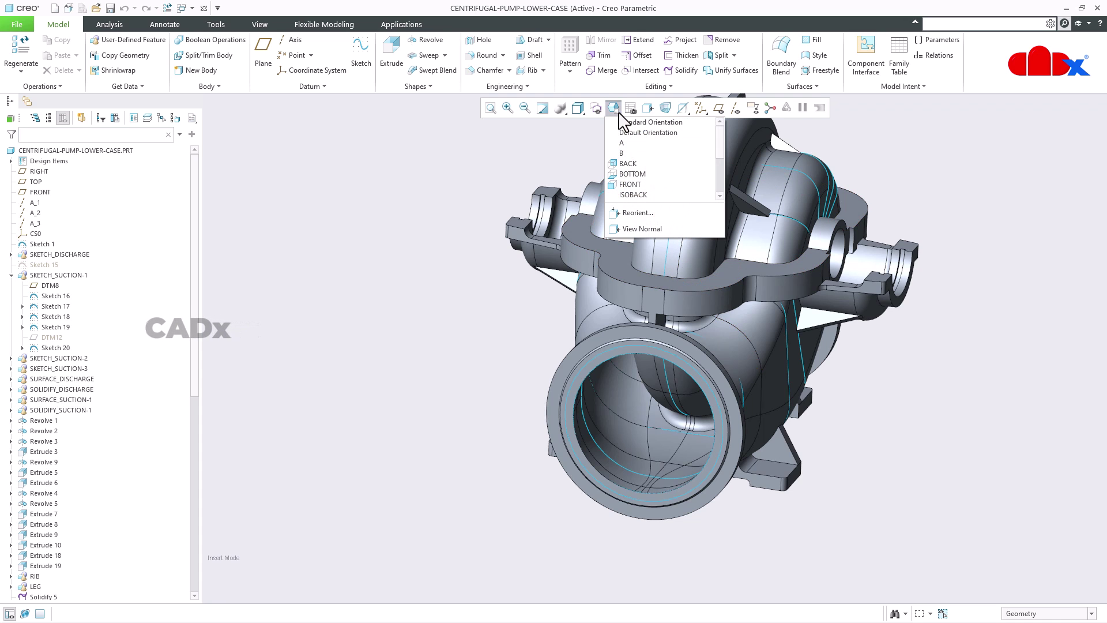
pyautogui.click(618, 151)
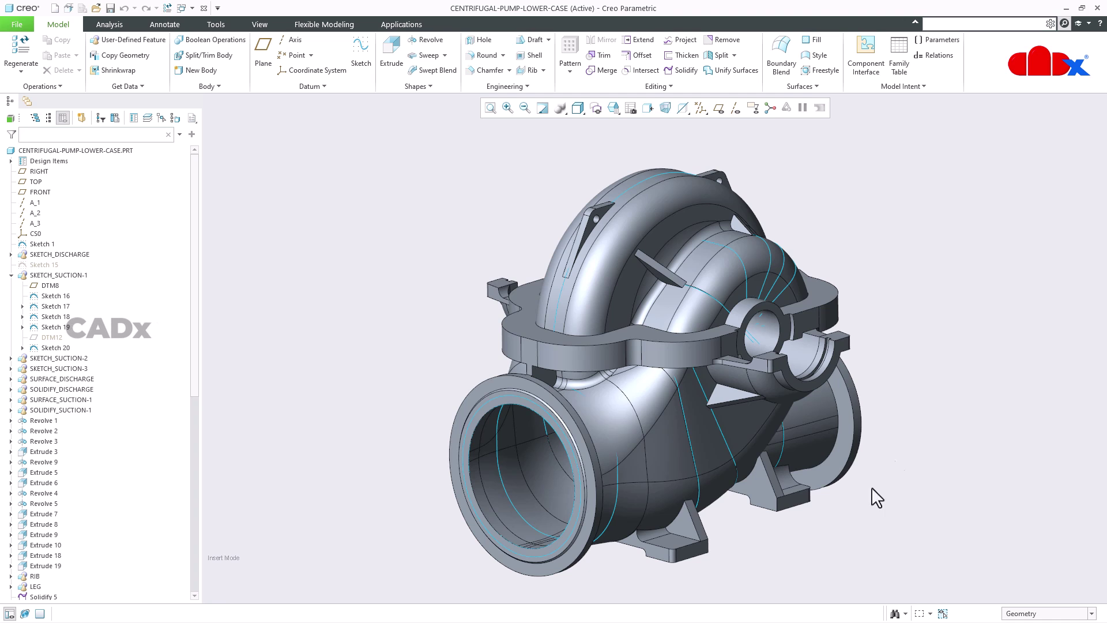
pyautogui.click(937, 40)
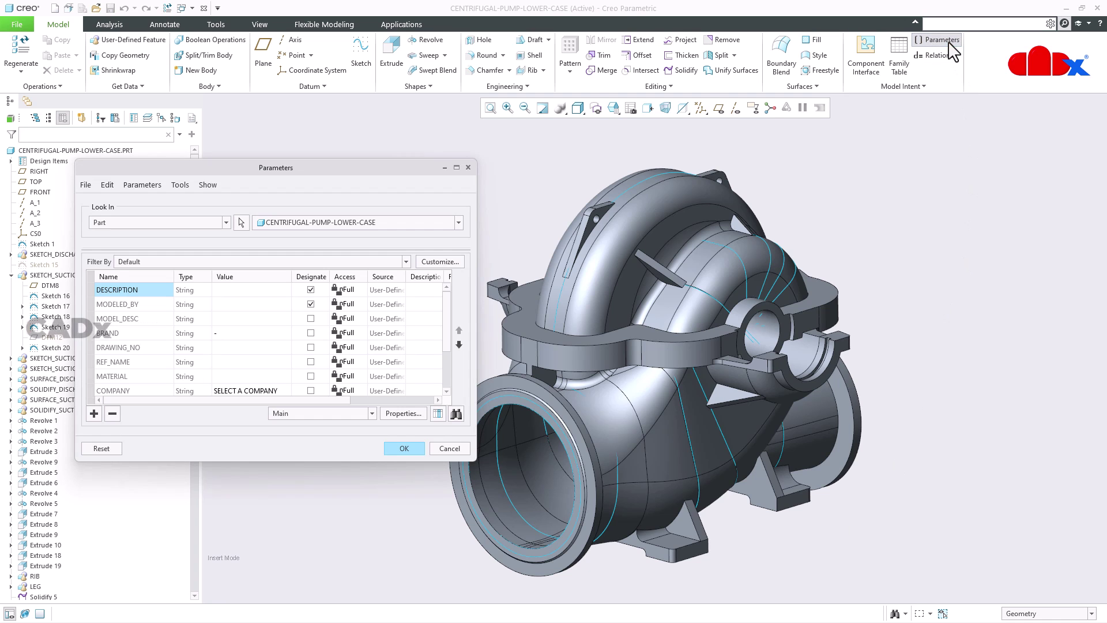
# Switch to the Reported model units parameter table, then close the Parameters dialog with OK.
pyautogui.click(341, 414)
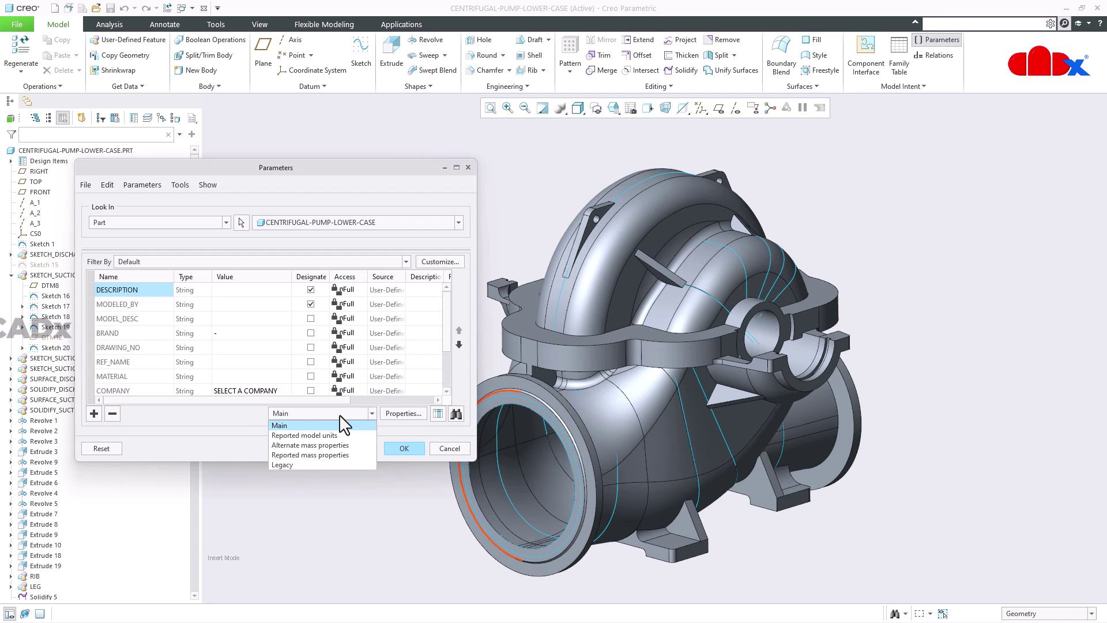
pyautogui.click(319, 436)
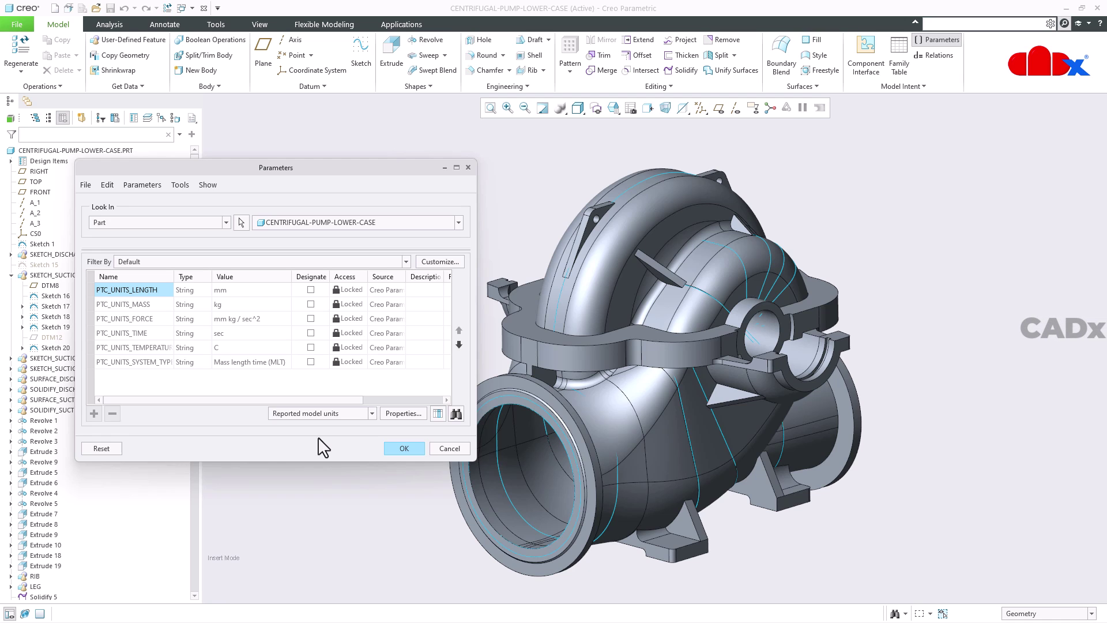
pyautogui.click(393, 446)
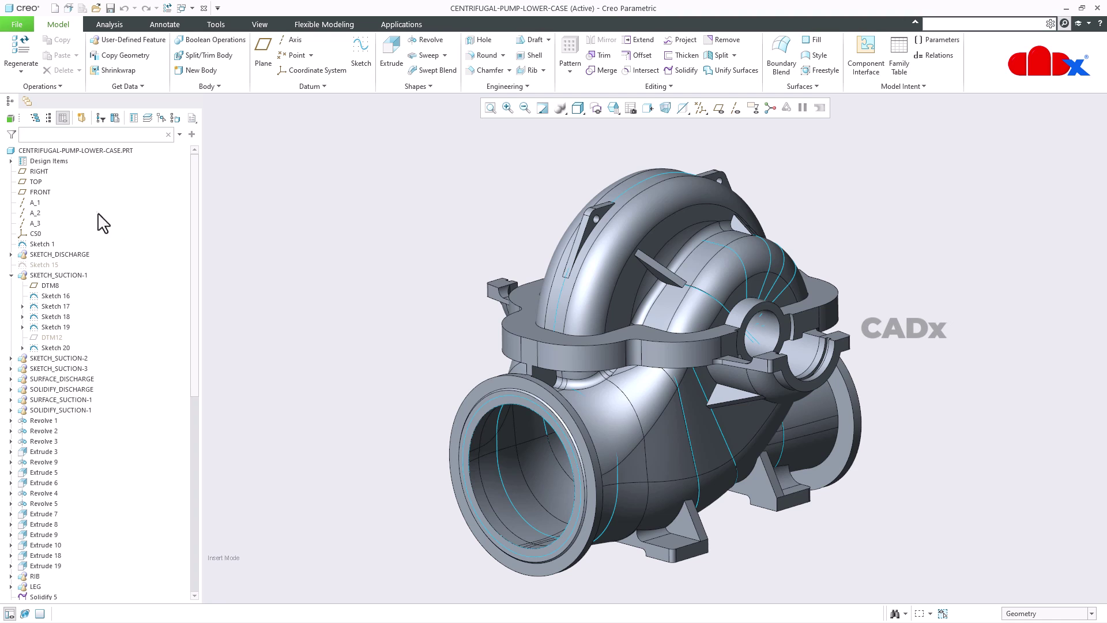
# Collapse SKETCH_SUCTION-1, expand the tree three levels to Body 1's rounds, then collapse all.
pyautogui.click(192, 119)
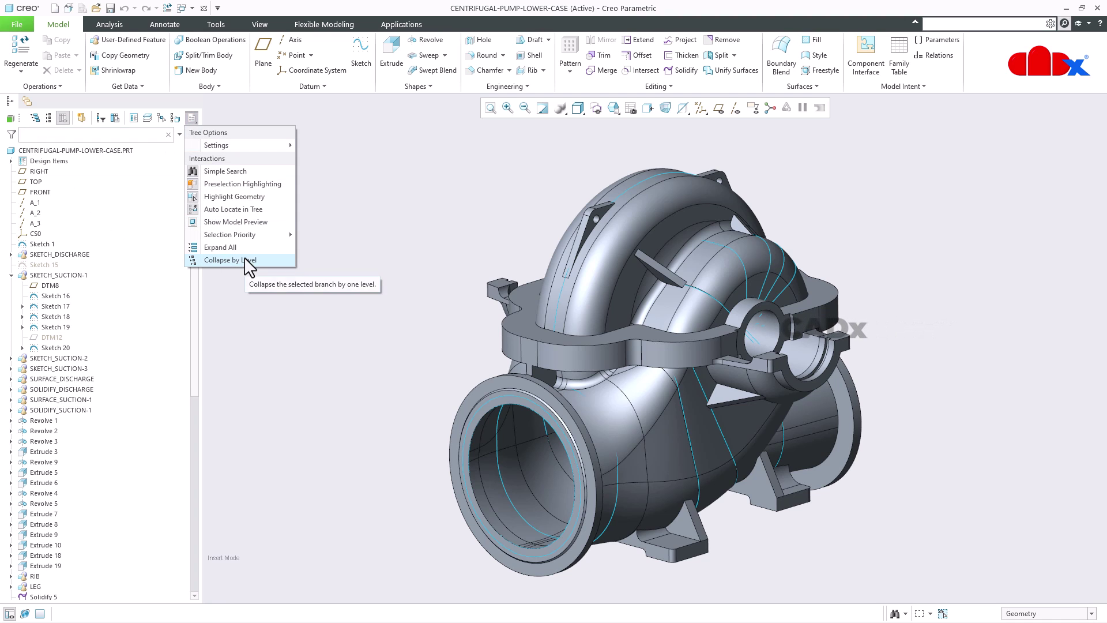
pyautogui.click(192, 118)
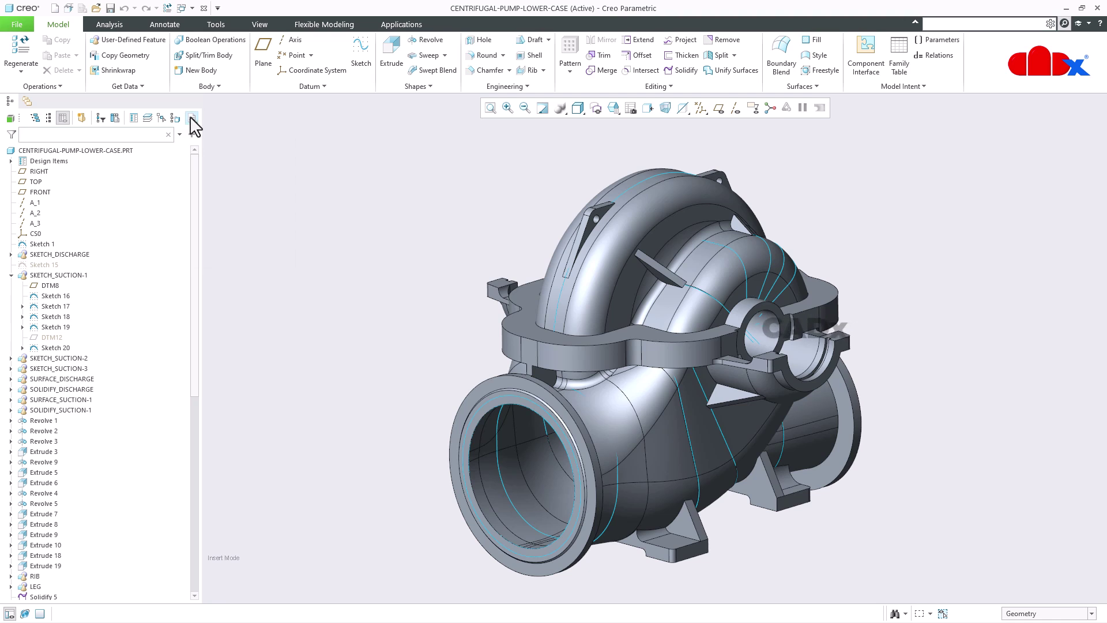
pyautogui.click(49, 119)
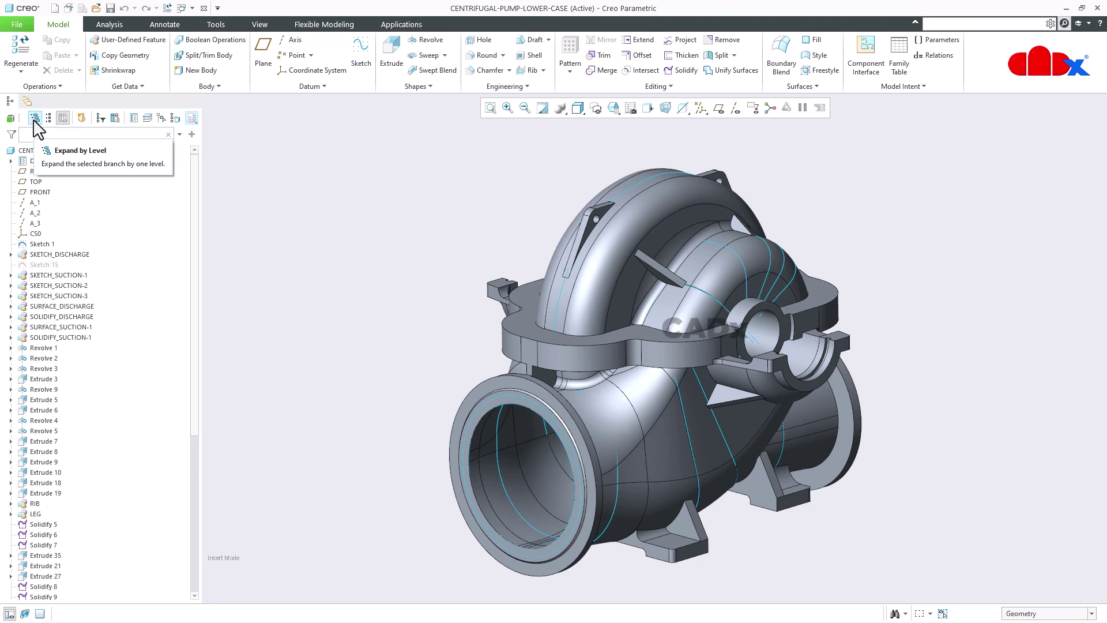
pyautogui.click(35, 119)
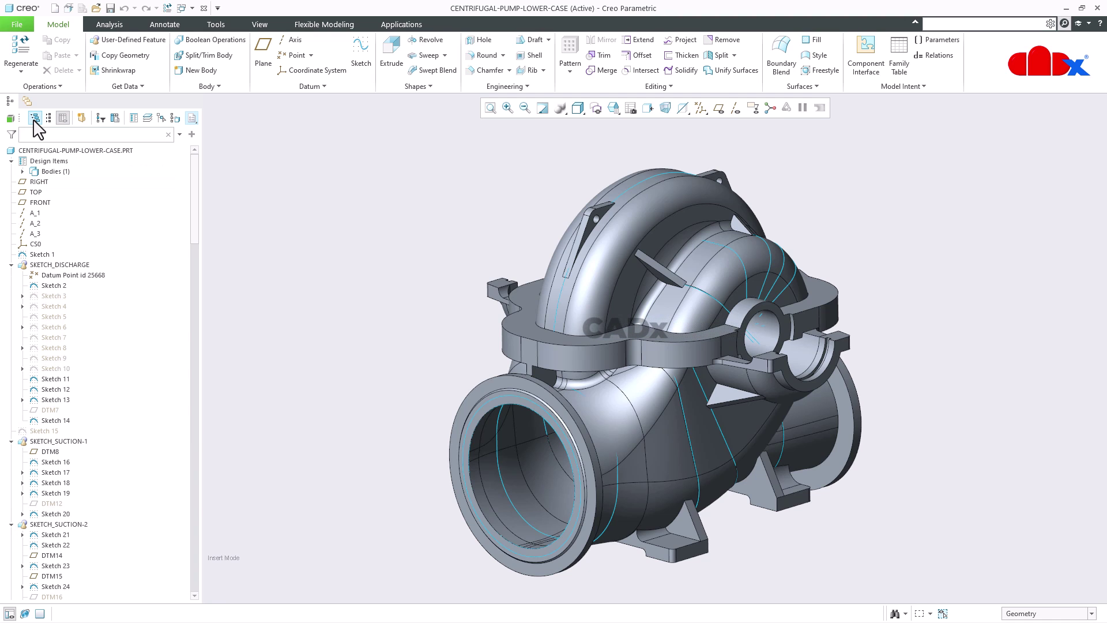
pyautogui.click(35, 119)
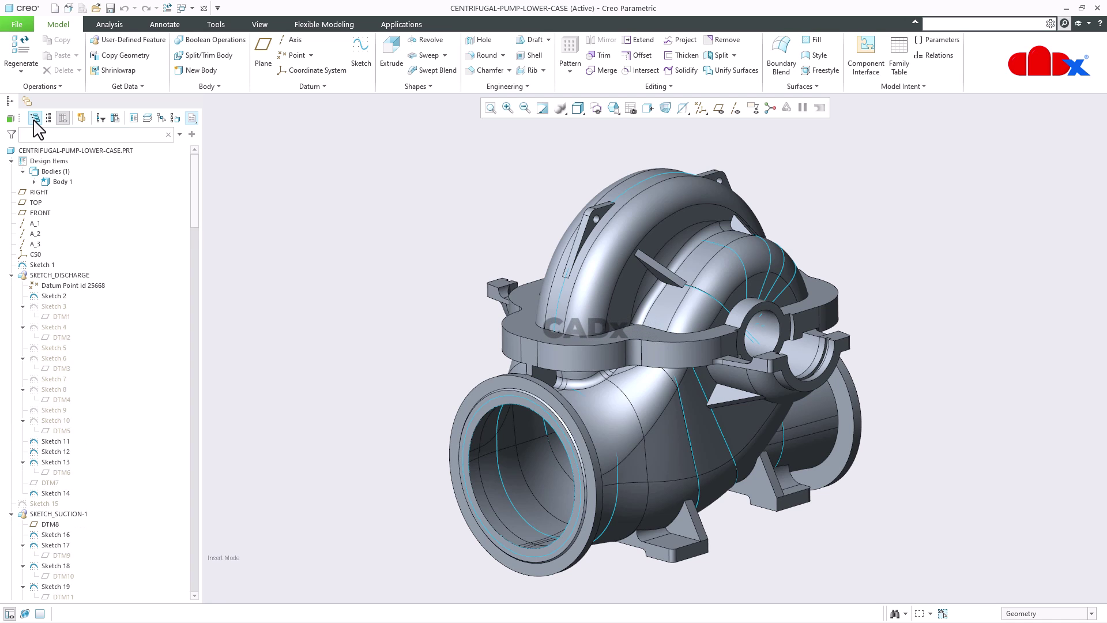
pyautogui.click(35, 118)
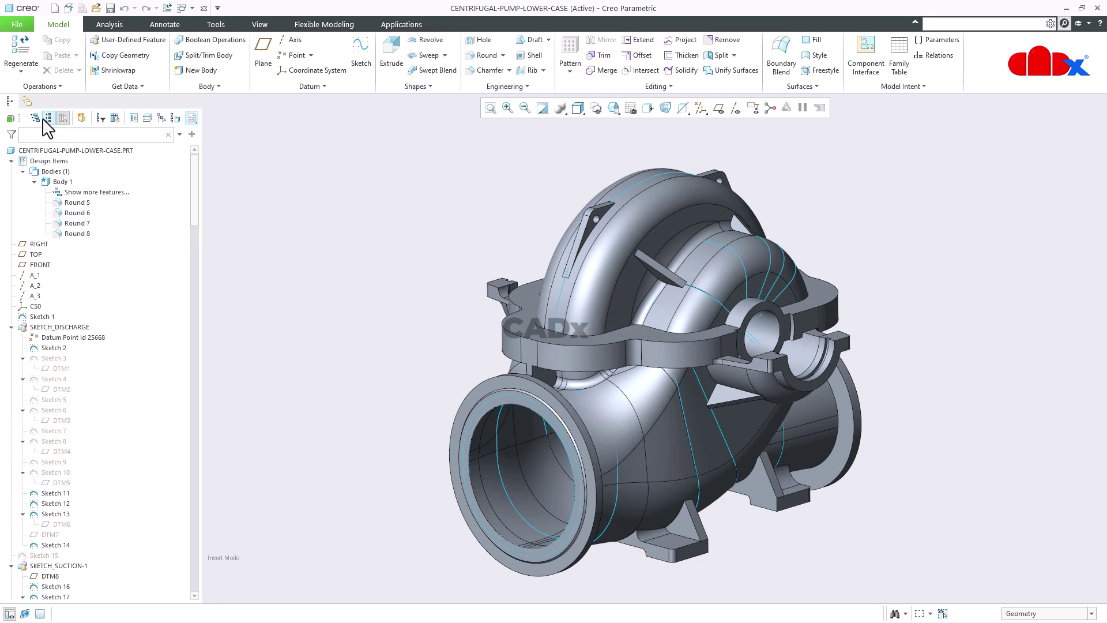
pyautogui.click(49, 118)
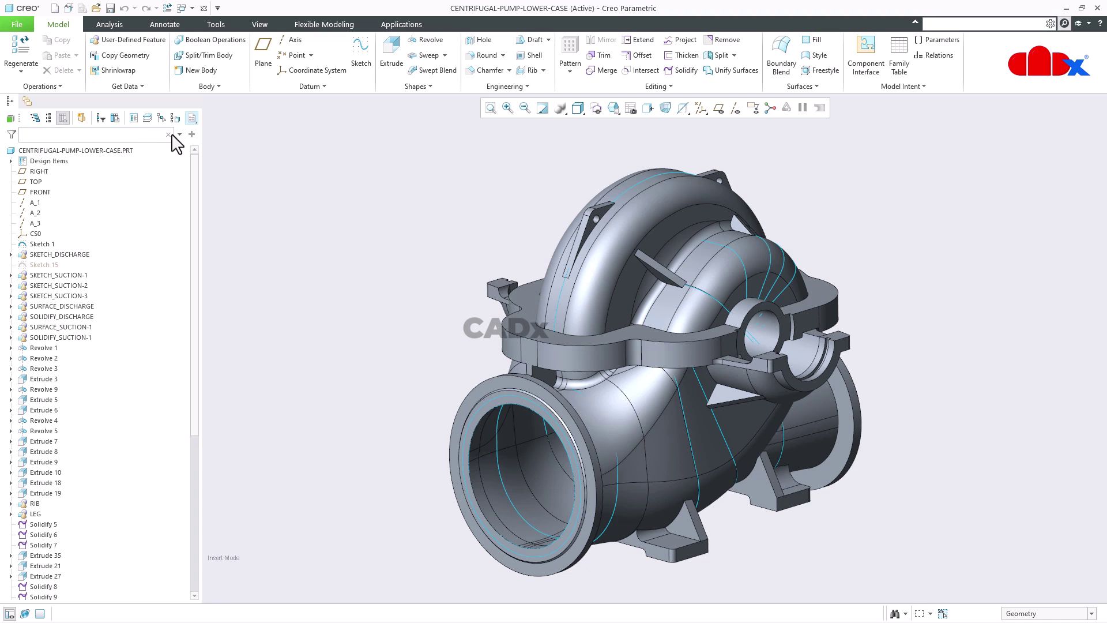
# Re-expand the tree three levels, then use Tree settings to collapse it by one level.
pyautogui.click(36, 119)
pyautogui.click(35, 118)
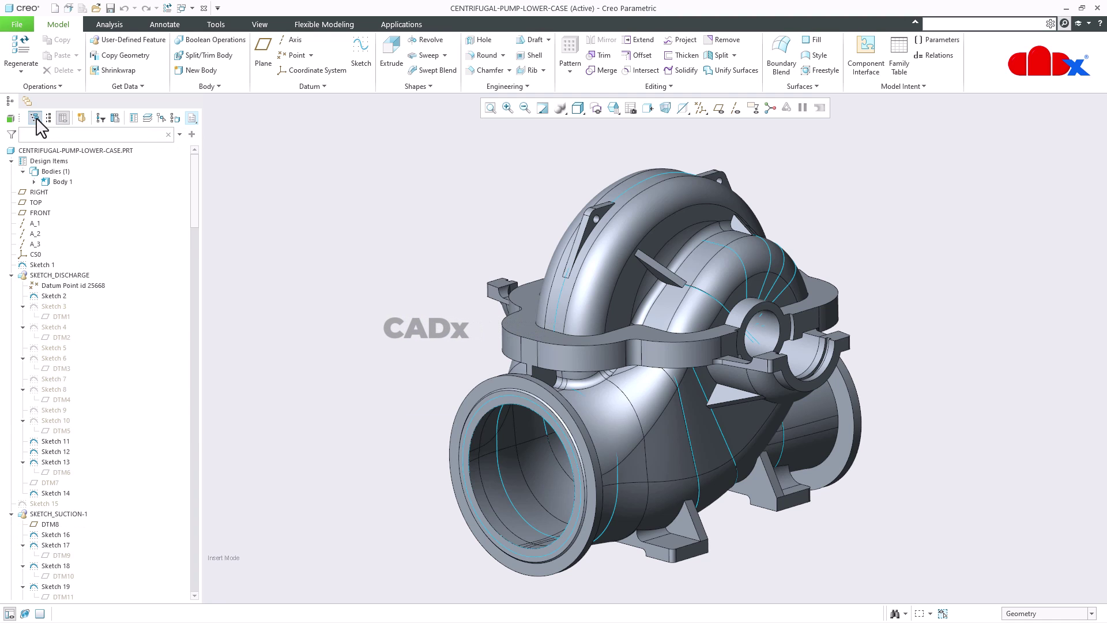
pyautogui.click(36, 118)
pyautogui.click(192, 118)
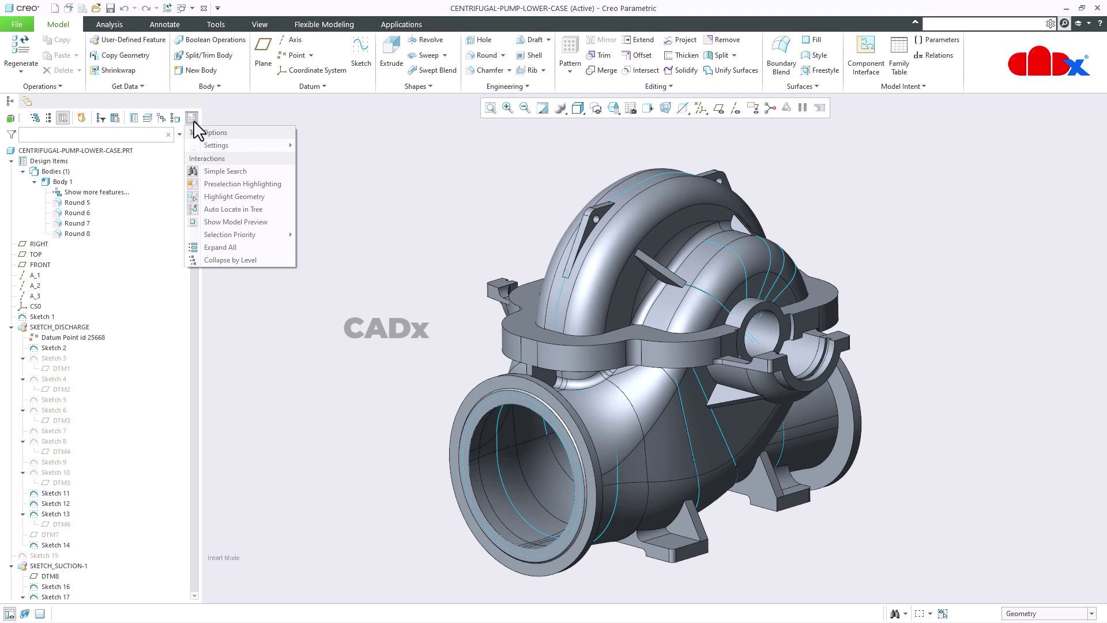
pyautogui.click(233, 260)
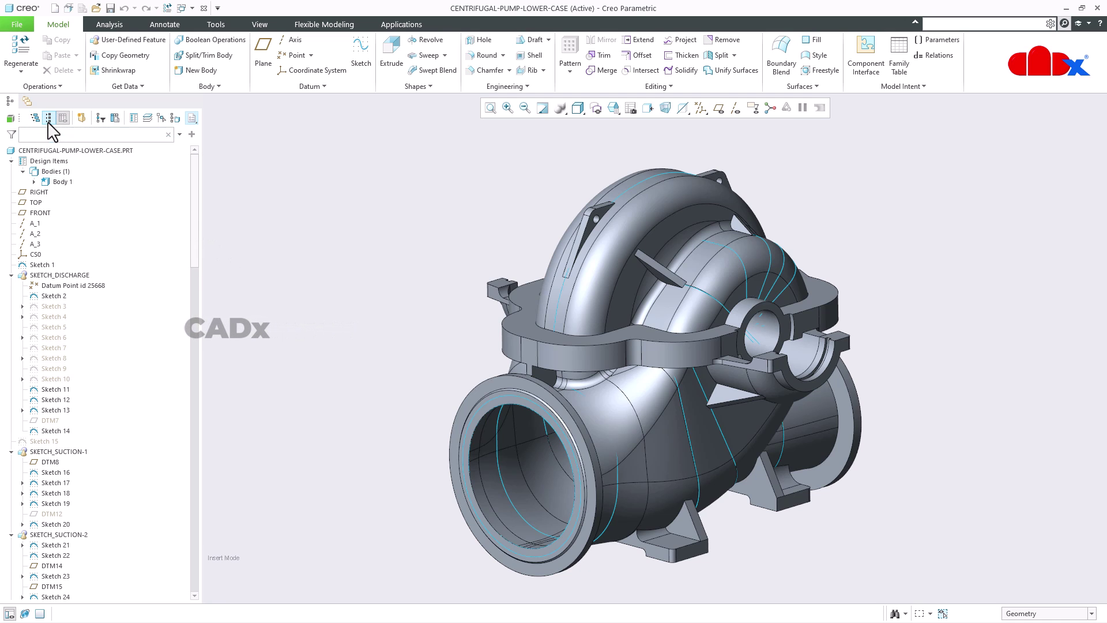
pyautogui.click(193, 118)
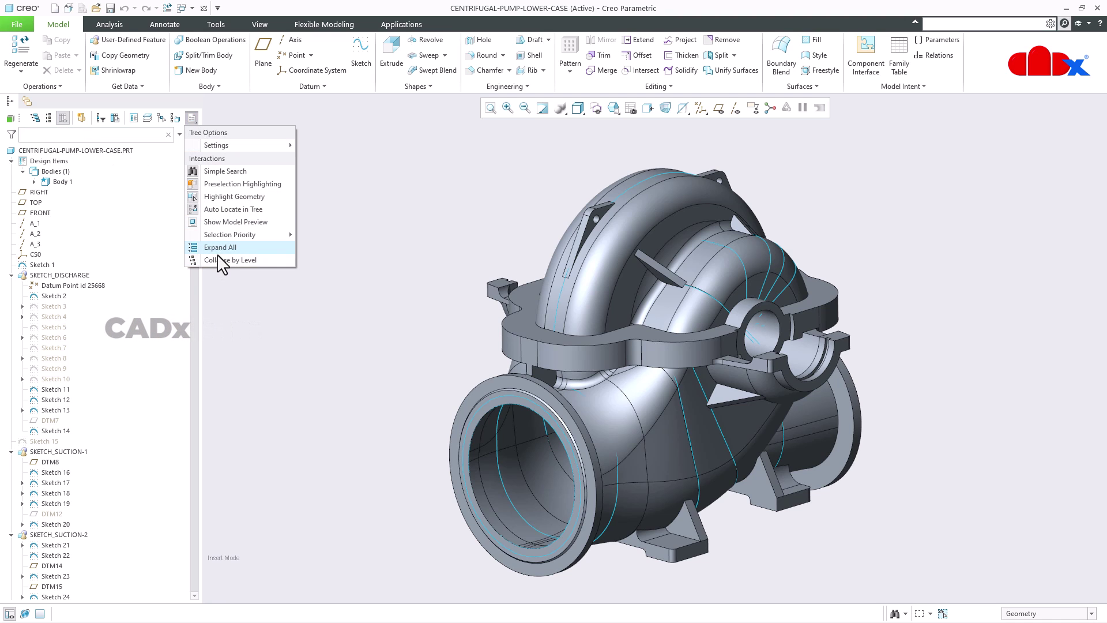
pyautogui.click(243, 344)
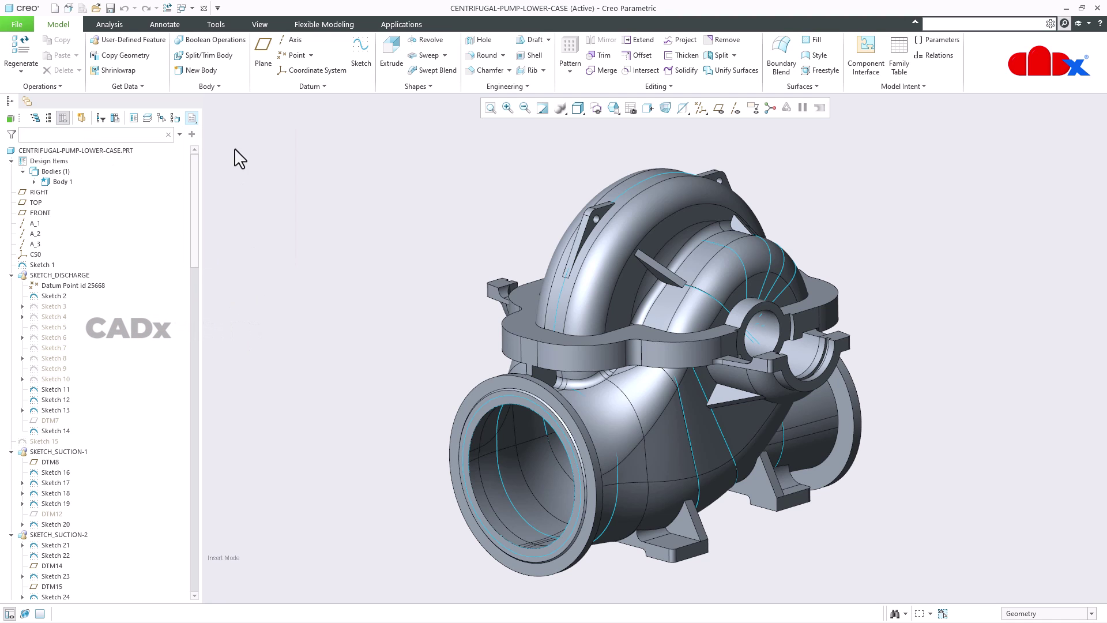
# Switch to MV-ASSEMBLY.ASM, expand its tree four levels, then collapse it all.
pyautogui.click(190, 12)
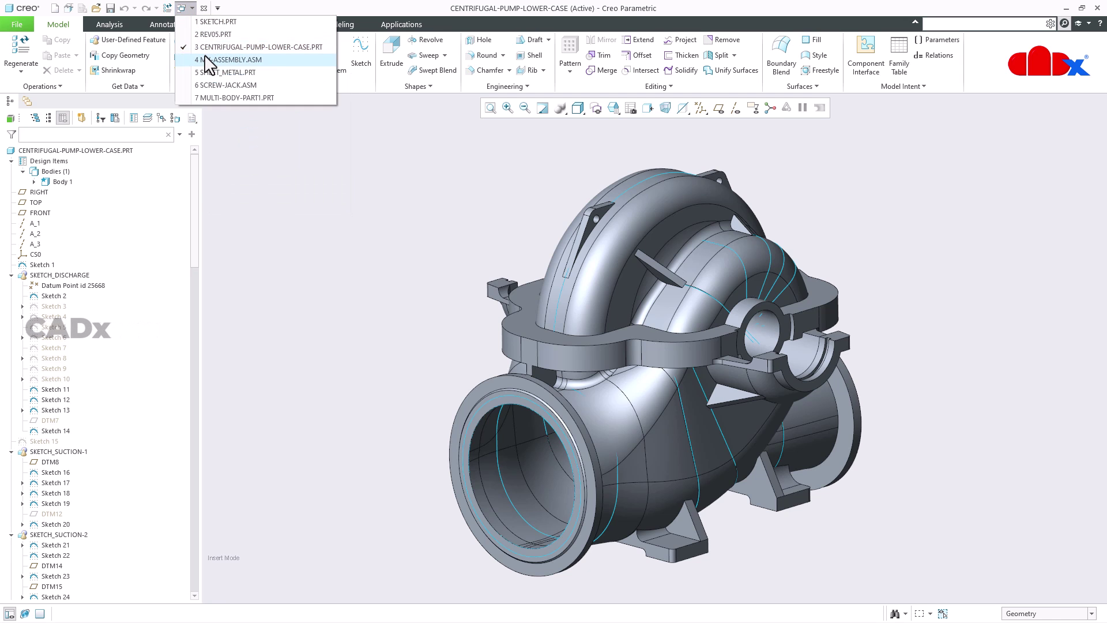
pyautogui.click(231, 60)
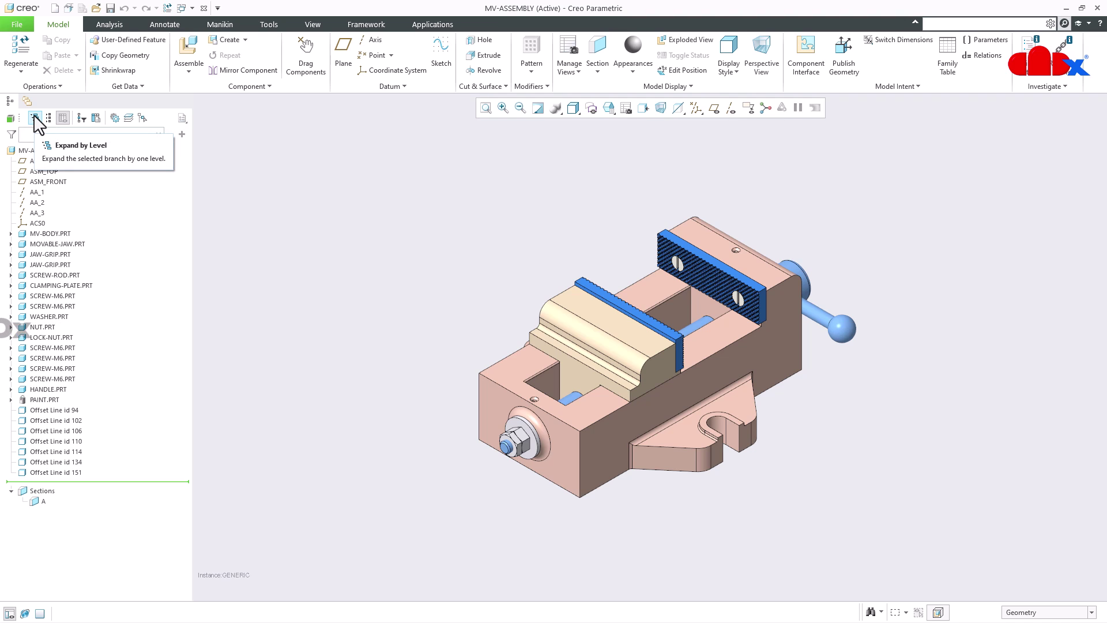
pyautogui.click(34, 117)
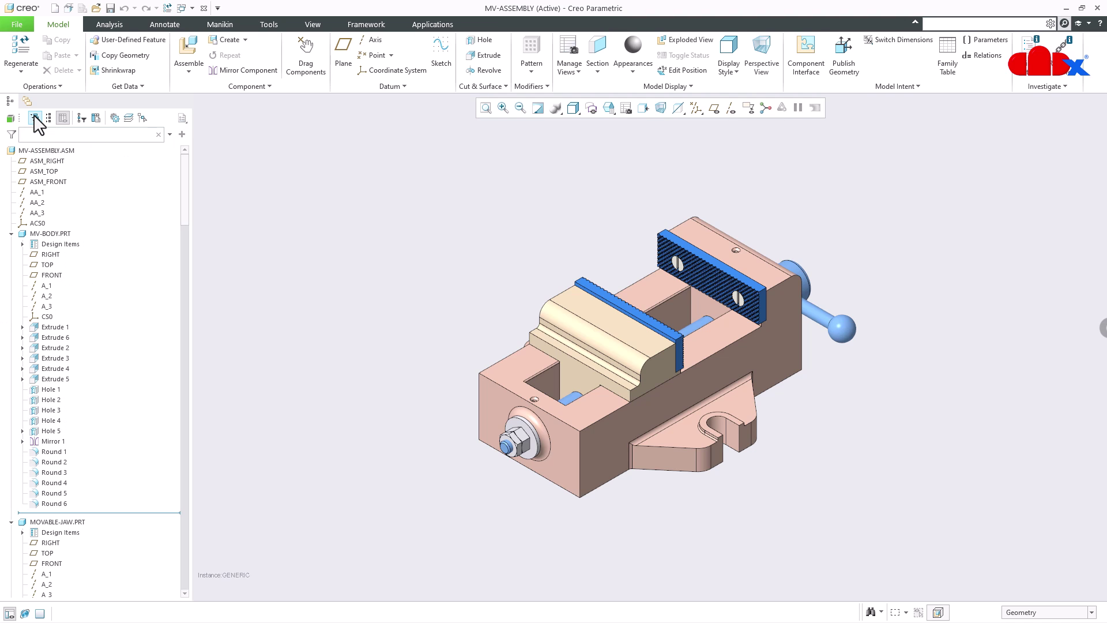
pyautogui.click(34, 117)
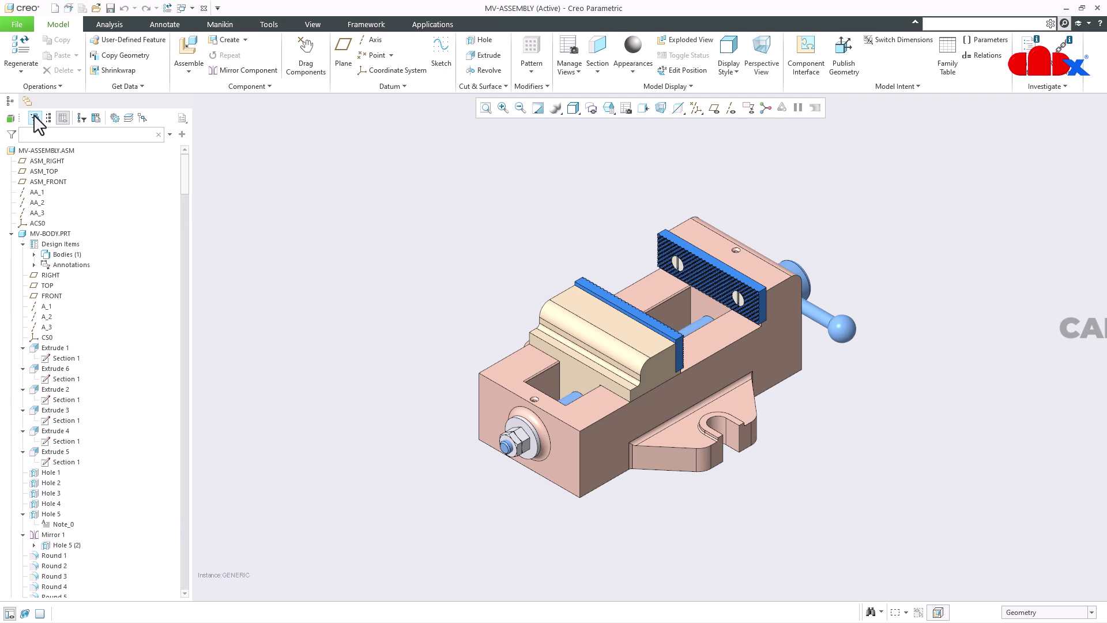
pyautogui.click(34, 117)
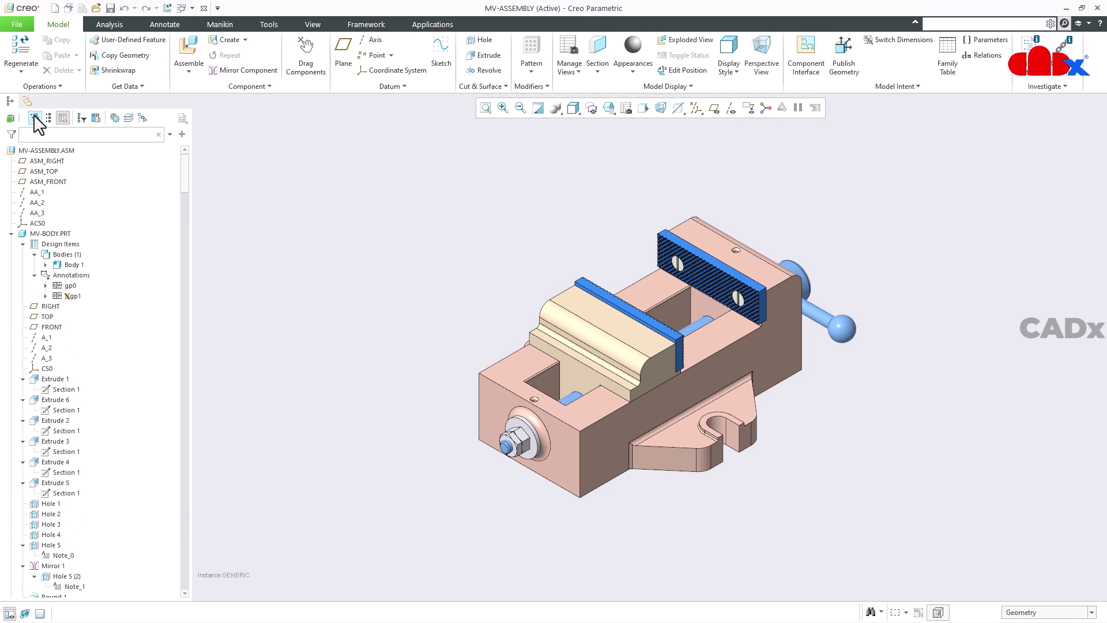
pyautogui.click(34, 117)
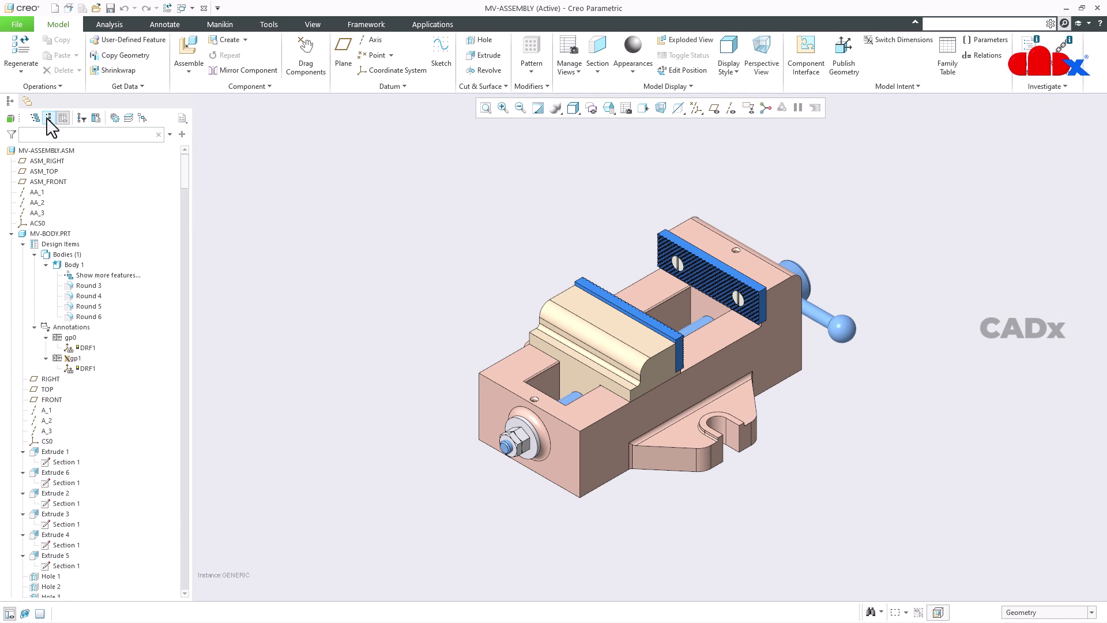
pyautogui.click(50, 119)
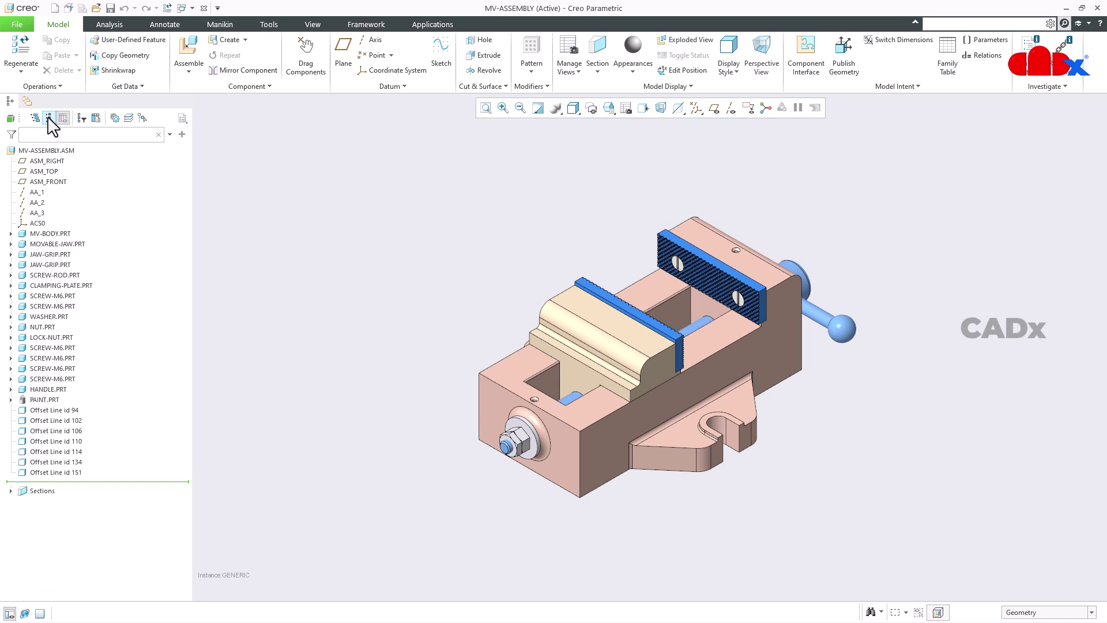
# Expand MV-BODY.PRT level by level, collapse everything, then expand and re-collapse the MV-BODY.PRT branch.
pyautogui.click(53, 233)
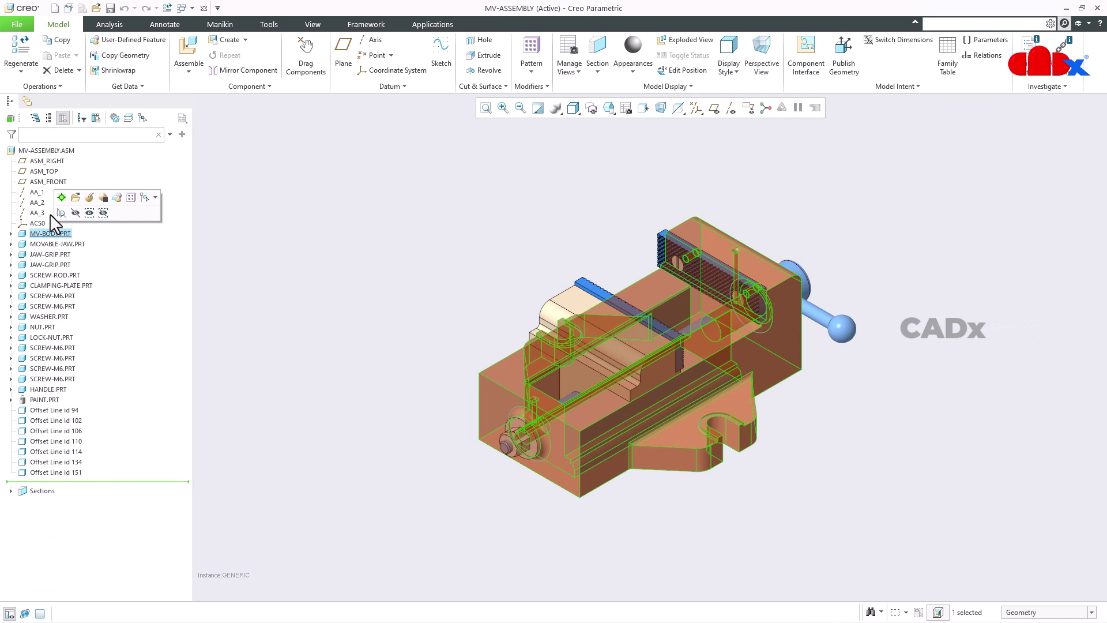
pyautogui.click(35, 119)
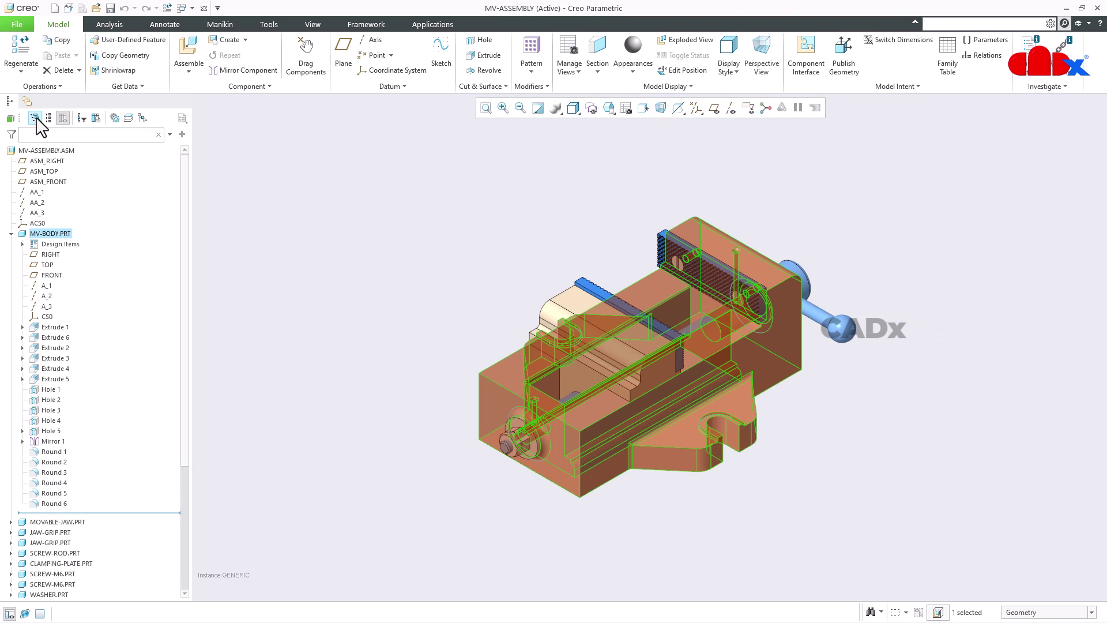
pyautogui.click(35, 118)
pyautogui.click(35, 118)
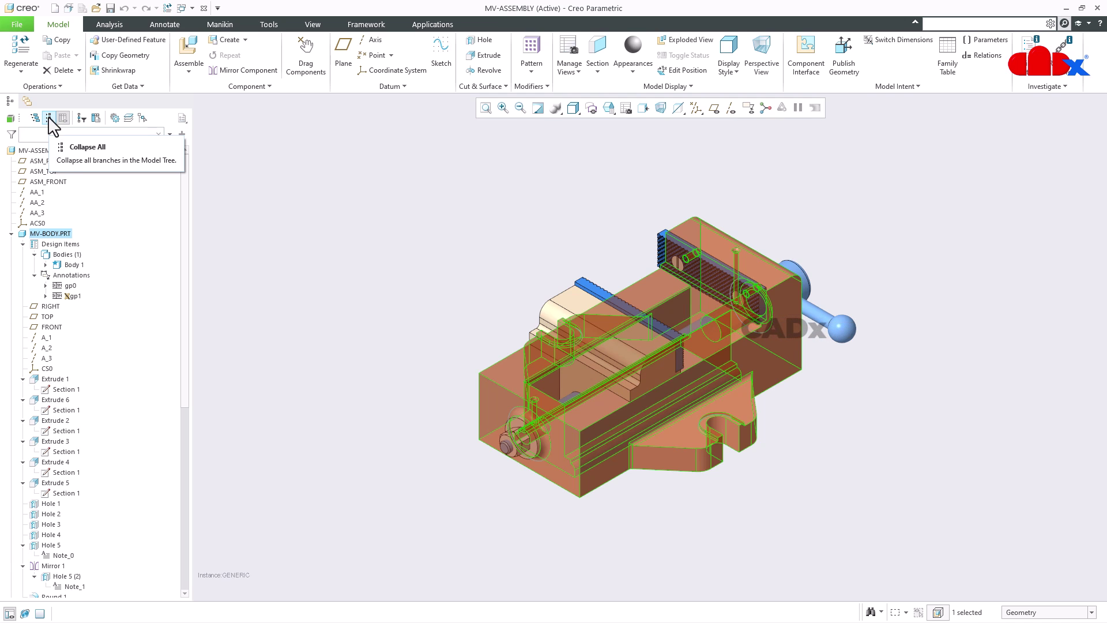
pyautogui.click(50, 119)
pyautogui.click(240, 226)
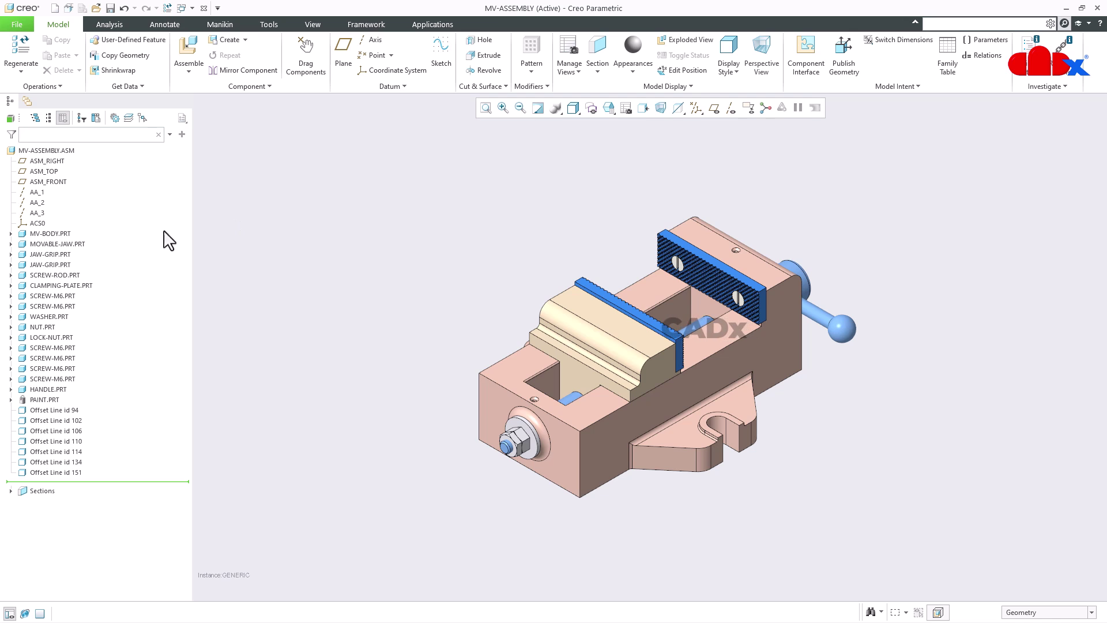
pyautogui.click(10, 234)
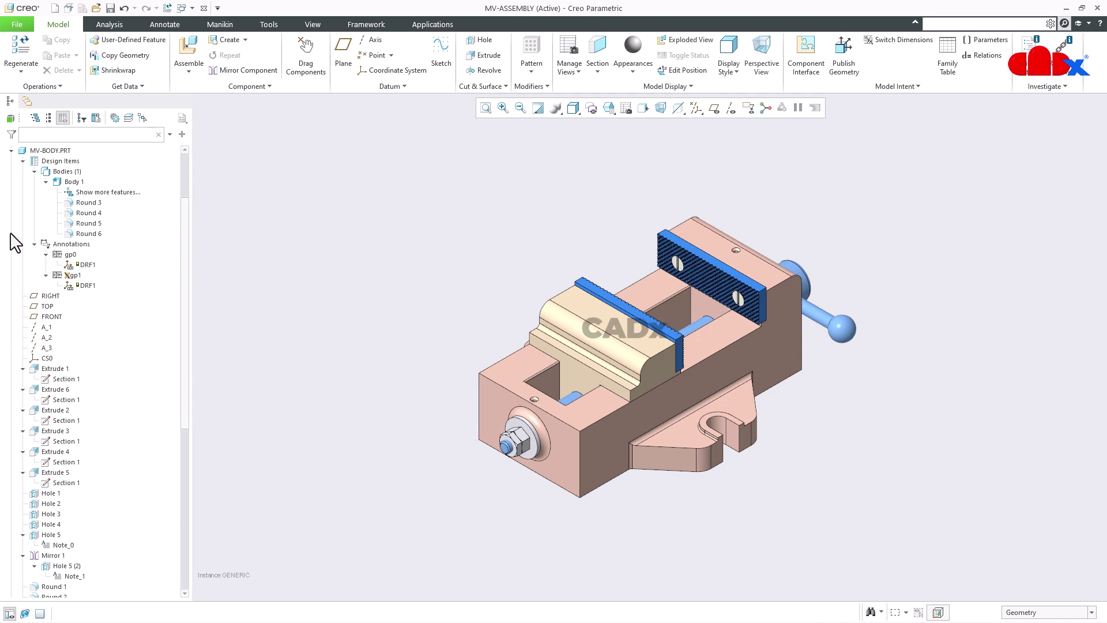
pyautogui.click(12, 151)
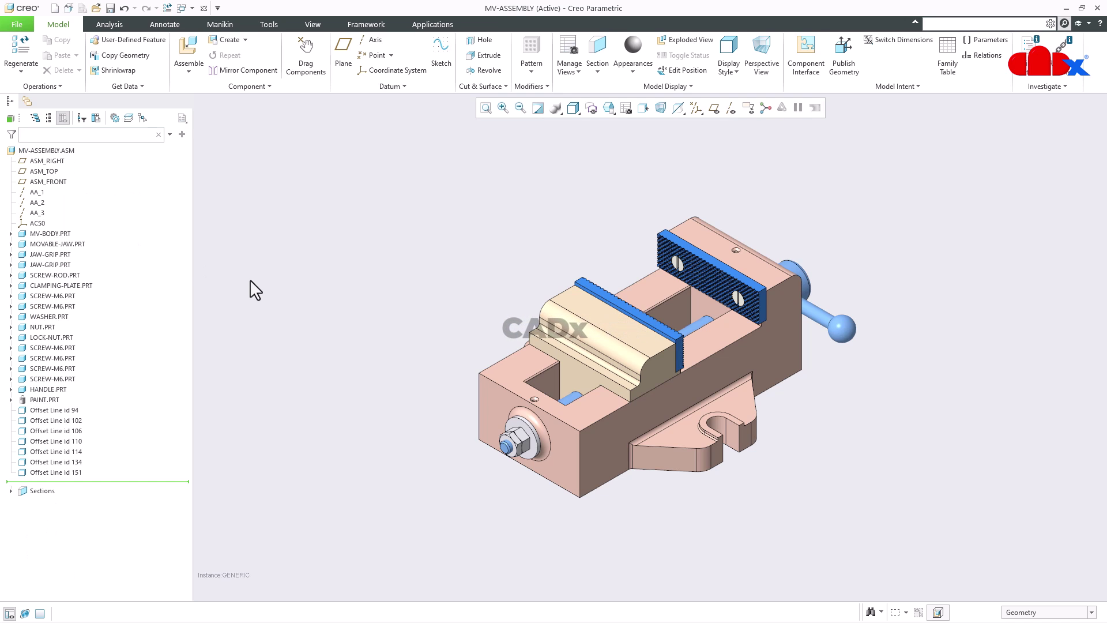
# Edit a fixed-jaw M6 screw's placement, flip its Tangent constraint twice, then cancel and confirm discarding it.
pyautogui.click(737, 298)
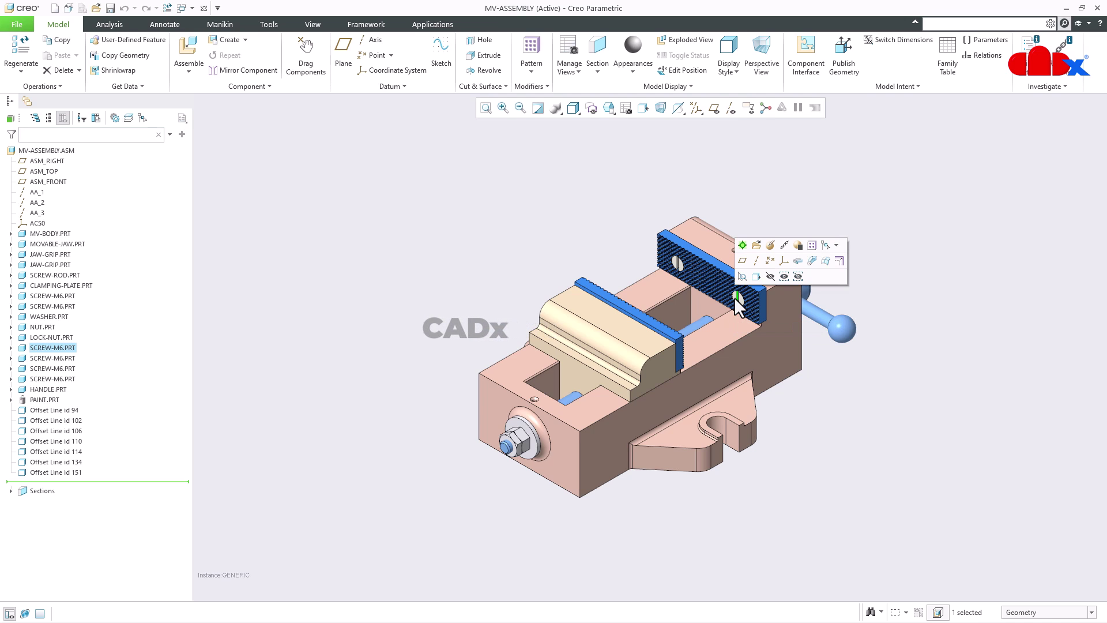
pyautogui.click(771, 245)
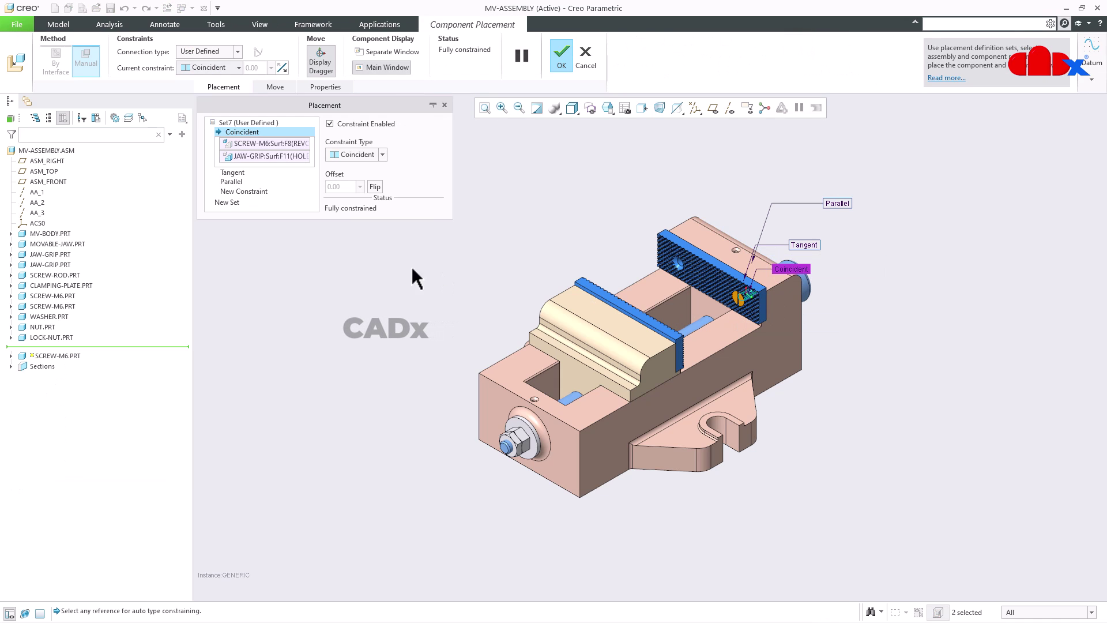
pyautogui.click(231, 173)
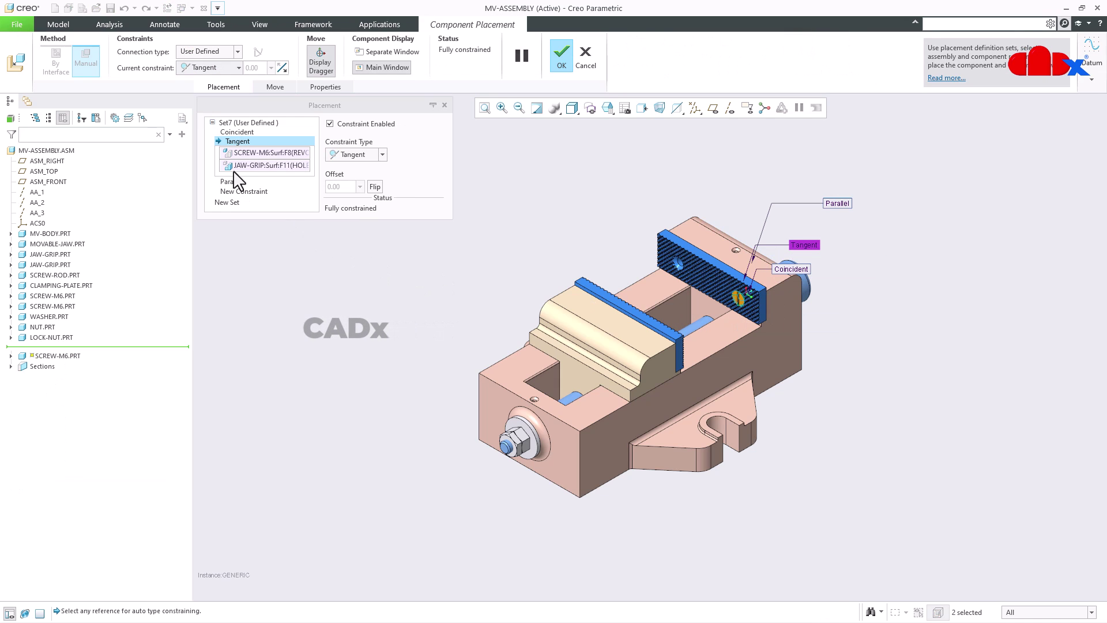
pyautogui.click(375, 187)
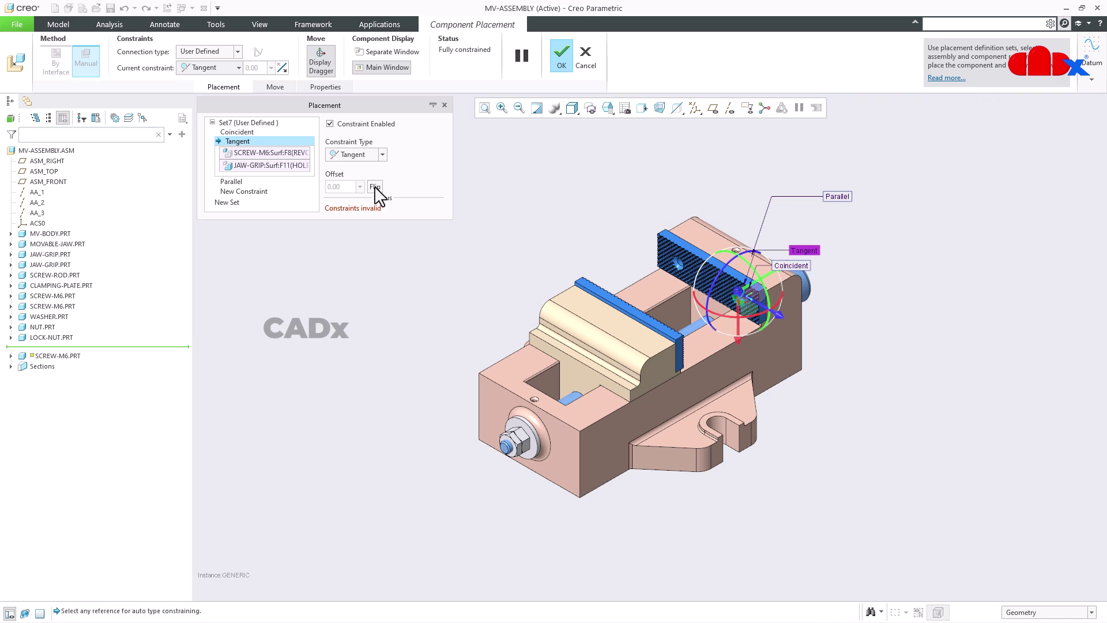
pyautogui.click(375, 187)
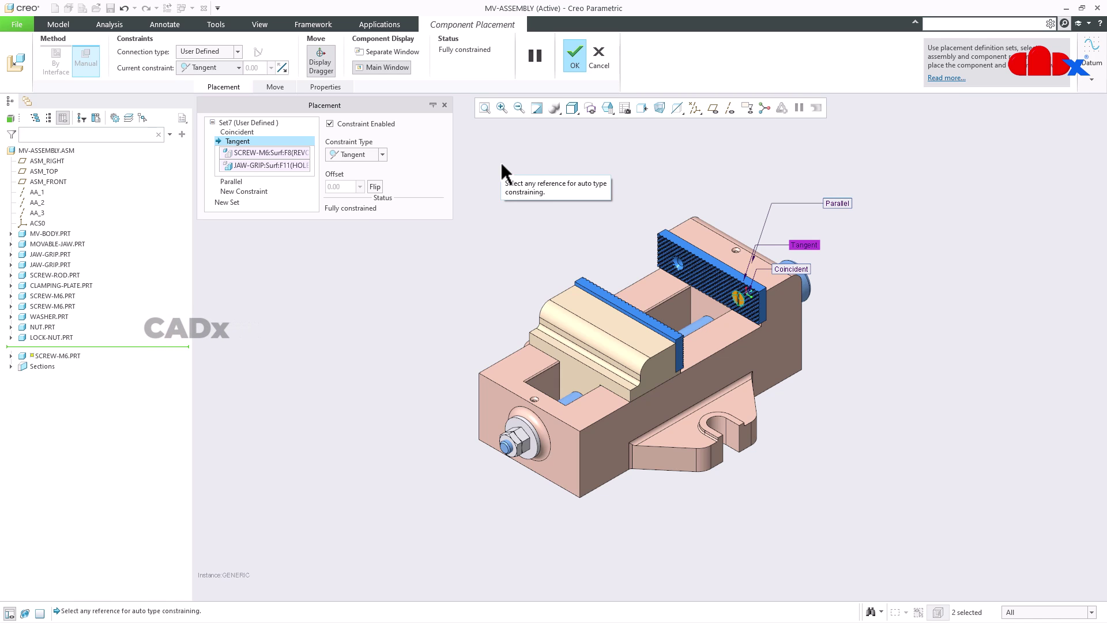
pyautogui.click(599, 54)
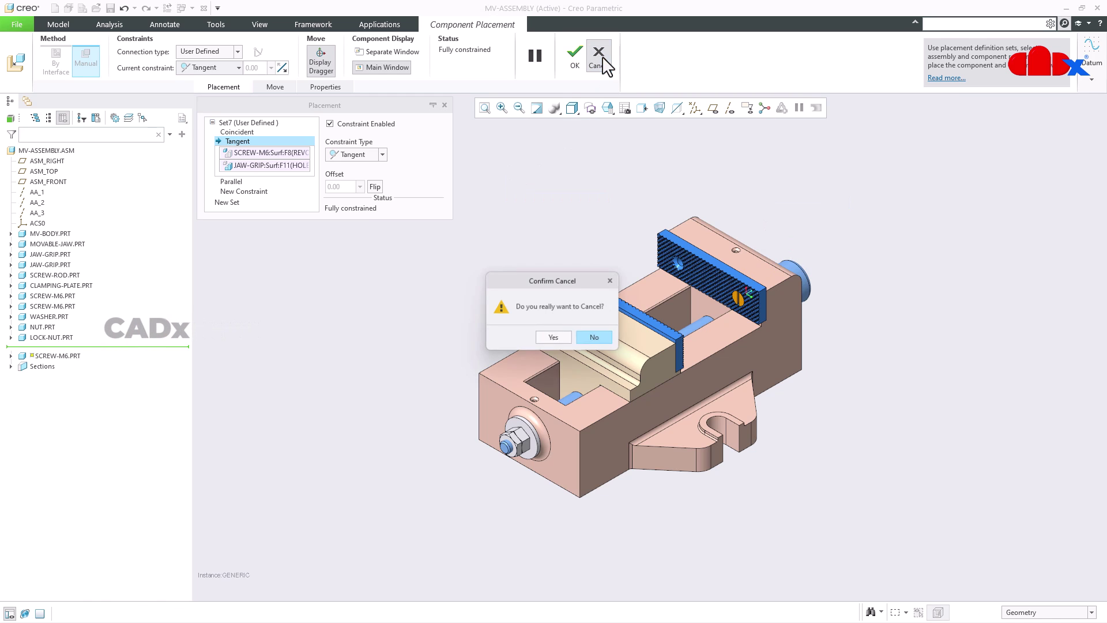
pyautogui.click(554, 339)
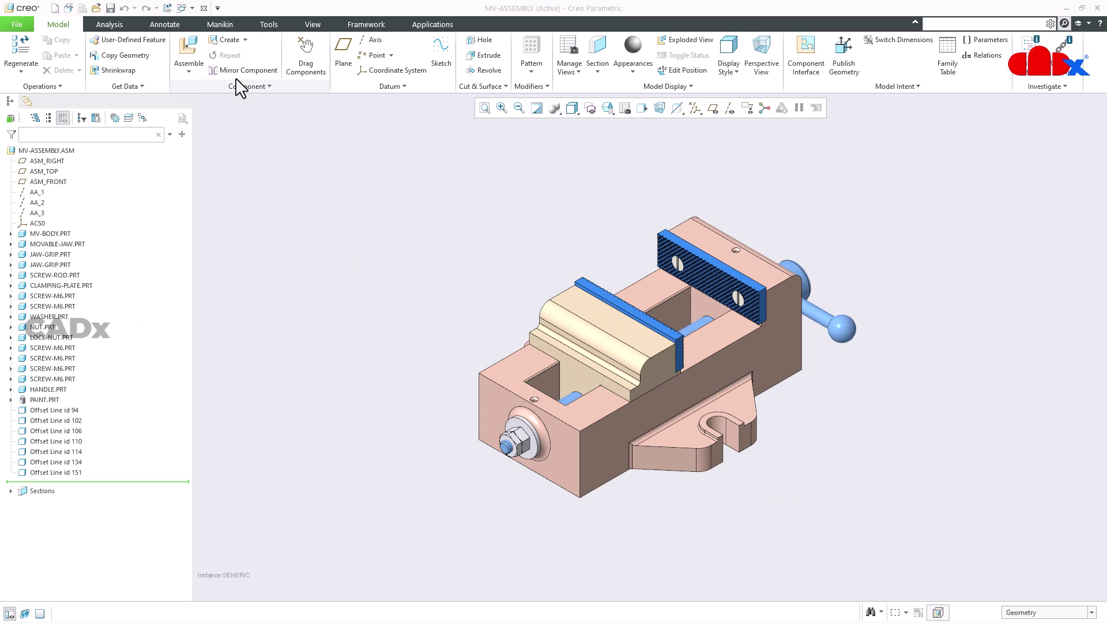
# Switch to SCREW-JACK.ASM and start an Enclosure Volume with Optimized orientation.
pyautogui.click(191, 9)
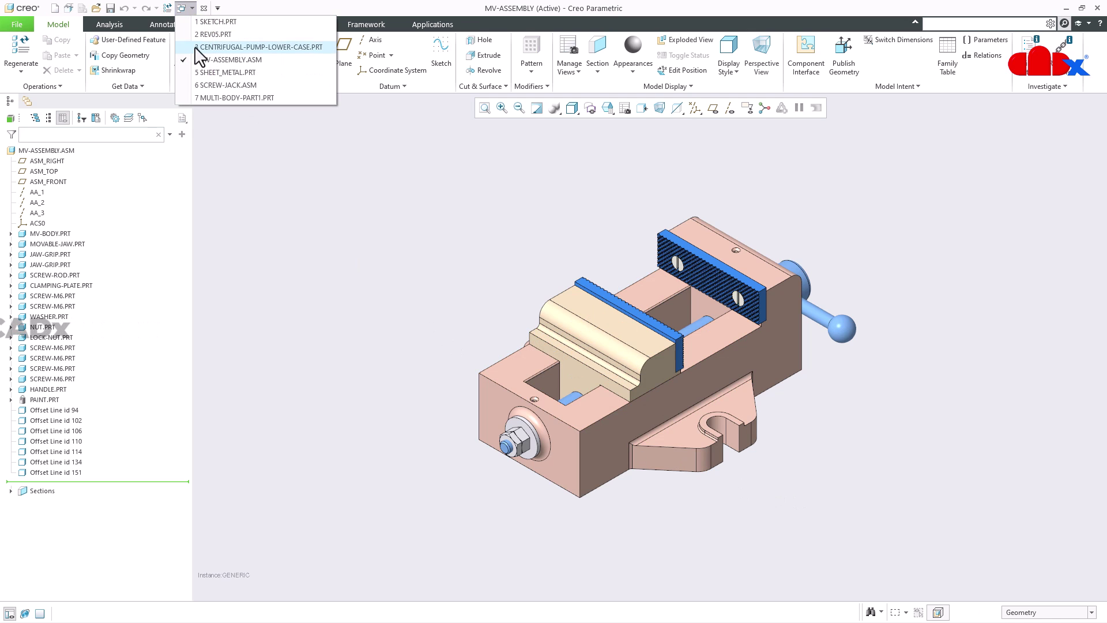
pyautogui.click(216, 86)
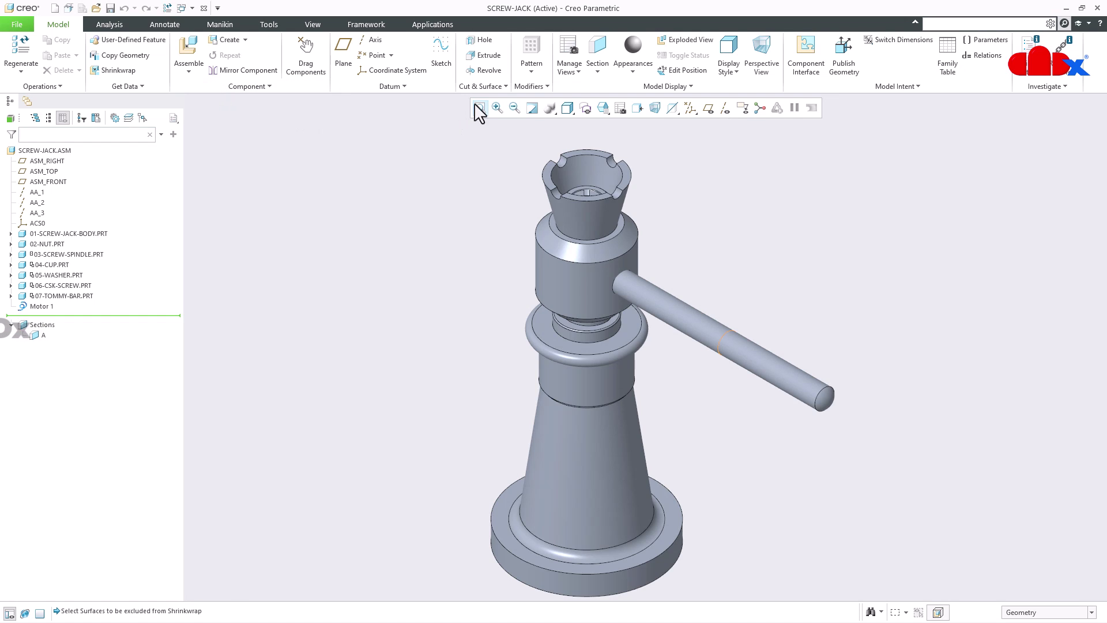
pyautogui.moveTo(496, 126)
pyautogui.click(567, 188)
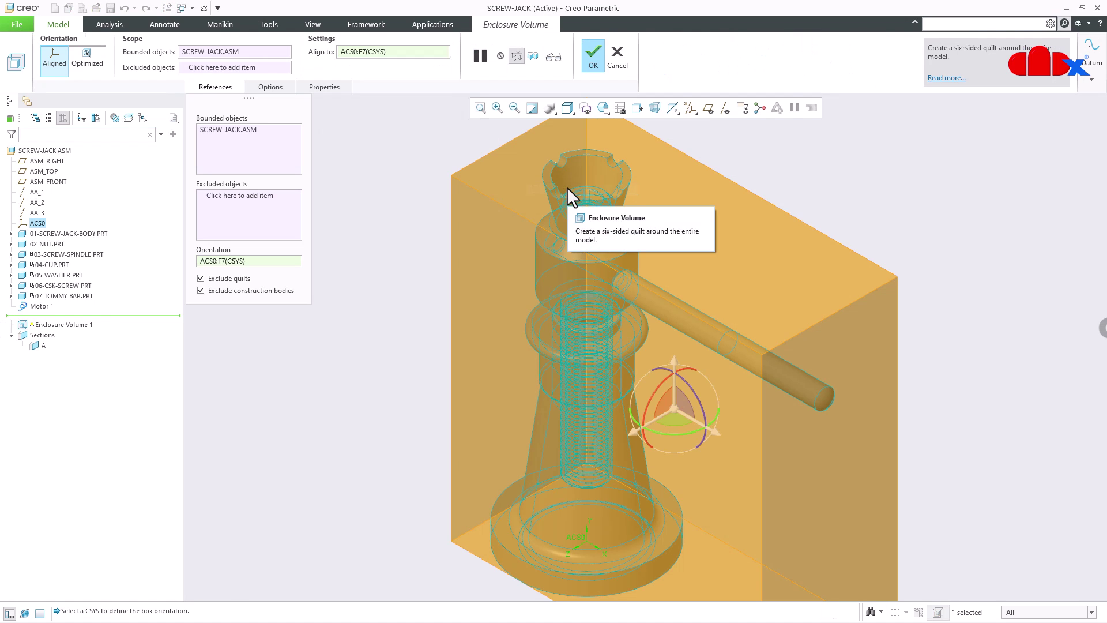
pyautogui.scroll(2, 433, 265)
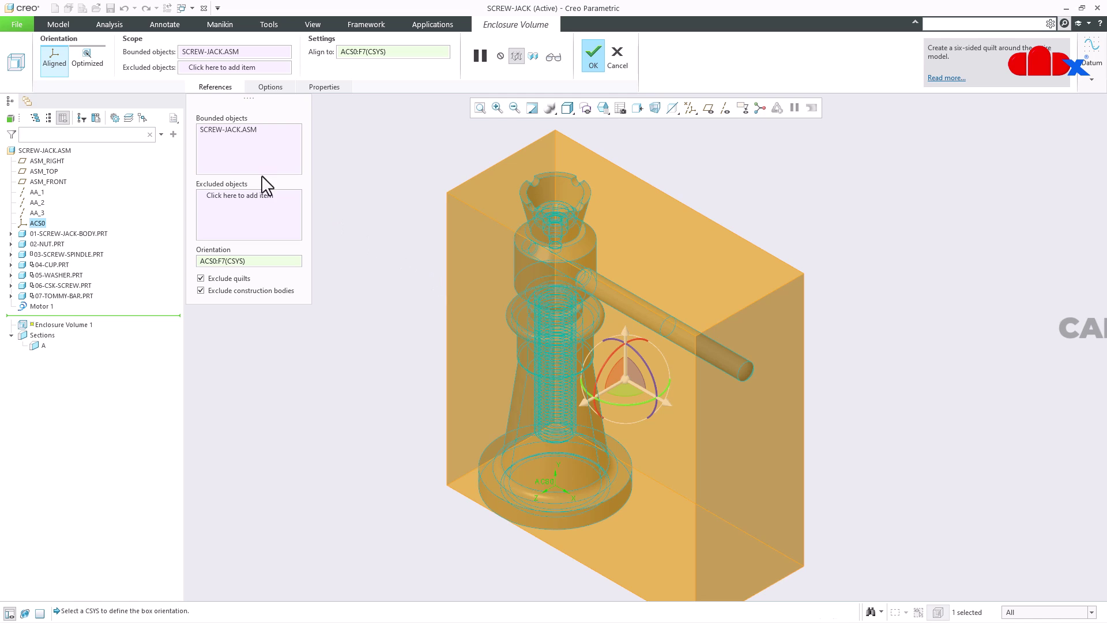
pyautogui.click(95, 61)
# Show the box sizes (337.43 × 280.67 × 140.90), try Csys, revert to Optimized, enable box parameters.
pyautogui.moveTo(596, 316); pyautogui.dragTo(539, 324, button='middle')
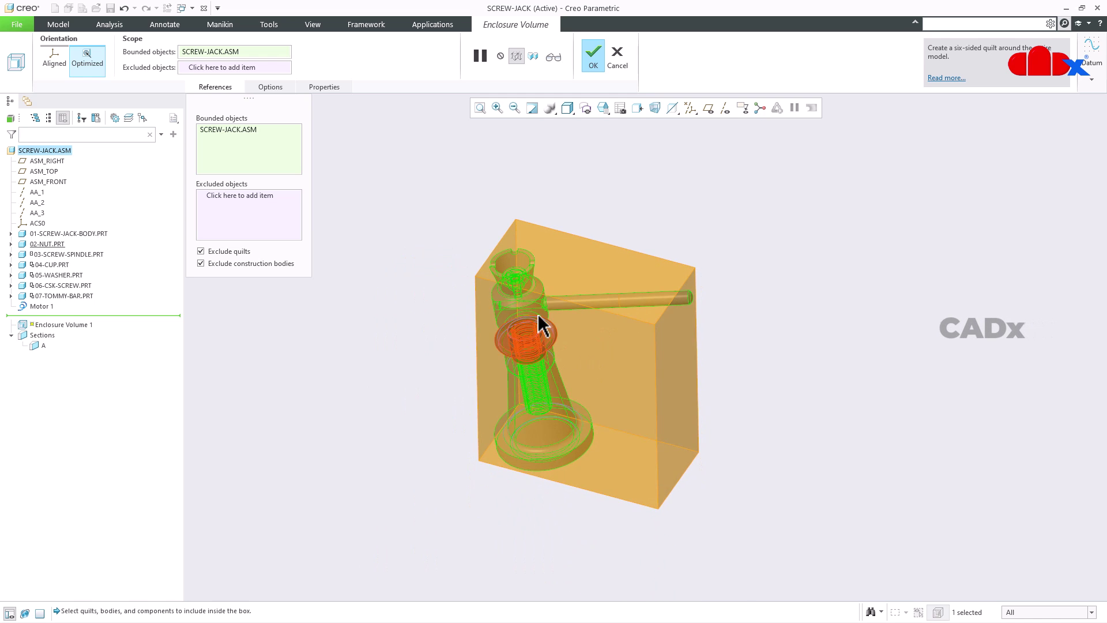
pyautogui.scroll(-2, 529, 317)
pyautogui.click(324, 86)
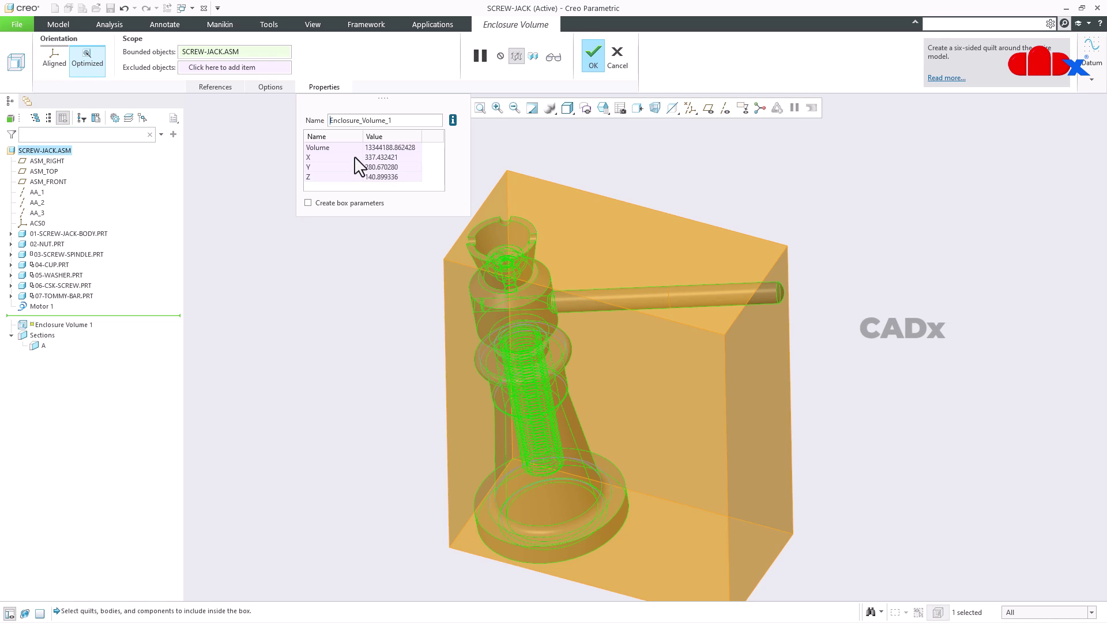
pyautogui.click(56, 60)
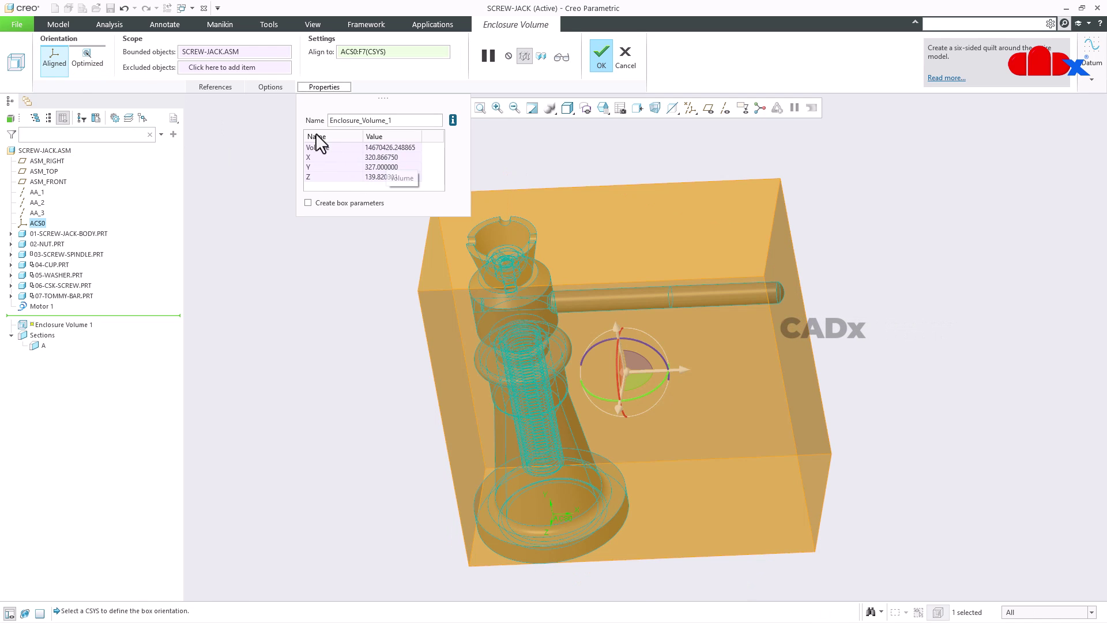
pyautogui.click(87, 59)
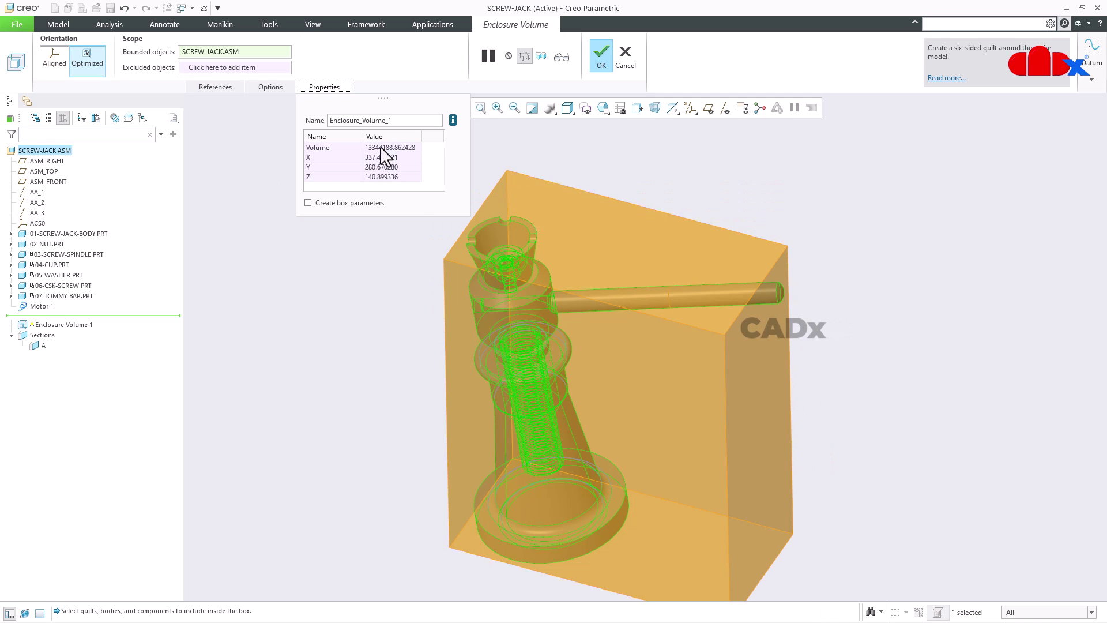
pyautogui.click(309, 203)
# Finish Enclosure Volume 1 and review its PTC_BBOX_VOL and X/Y/Z parameters with widened columns.
pyautogui.click(603, 53)
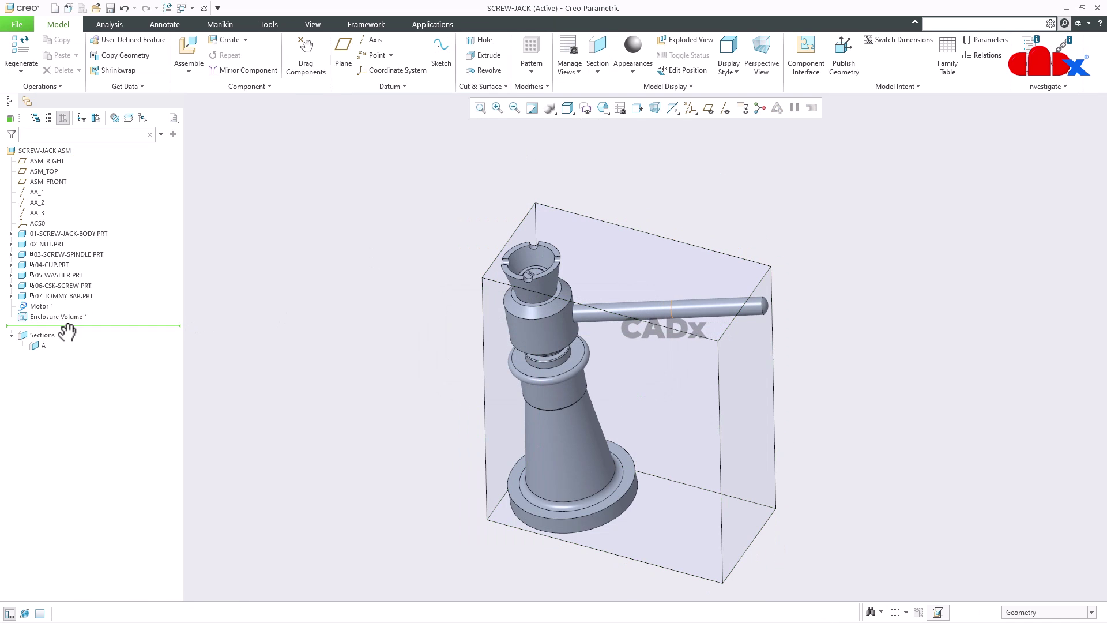
pyautogui.click(67, 317)
pyautogui.rightClick(66, 316)
pyautogui.click(101, 398)
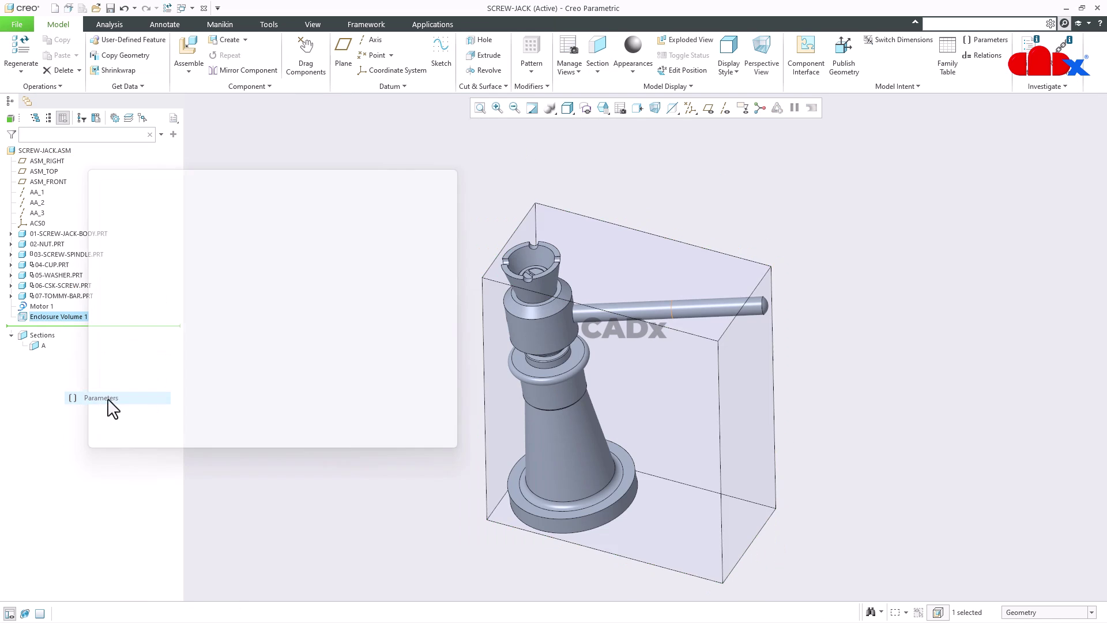
pyautogui.moveTo(292, 275); pyautogui.dragTo(332, 275)
pyautogui.moveTo(211, 277); pyautogui.dragTo(241, 276)
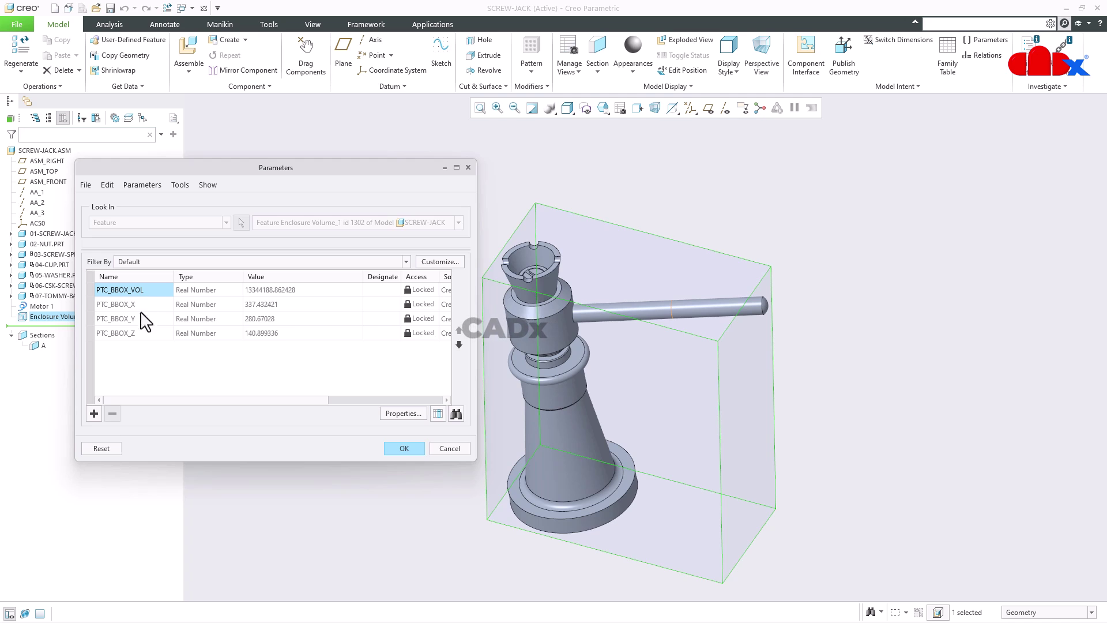
pyautogui.click(411, 450)
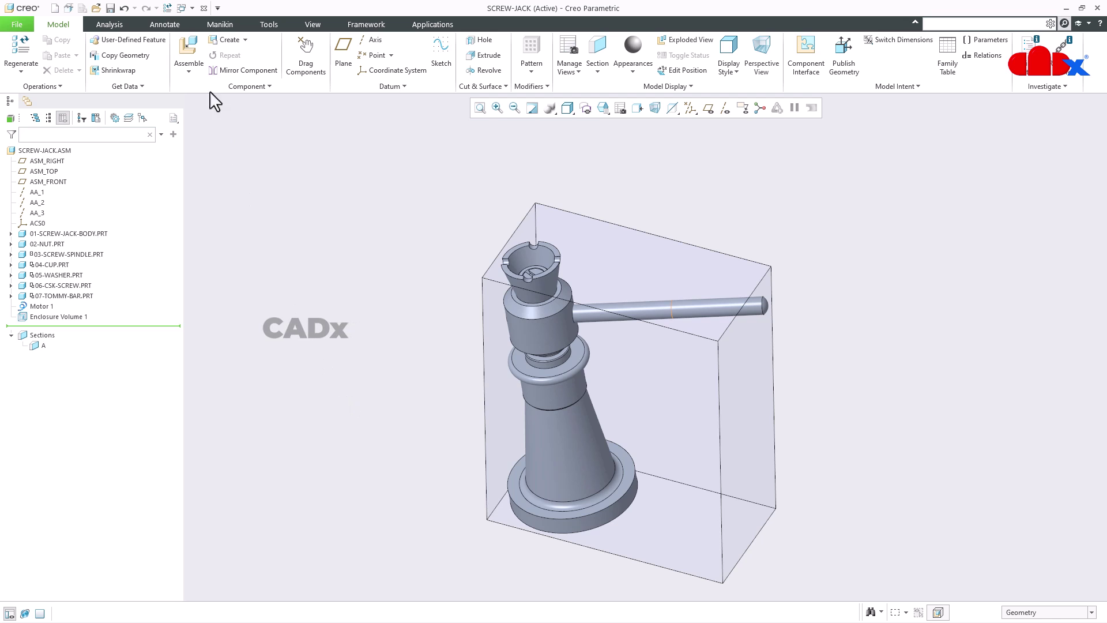
# Switch to SHEET_METAL.PRT and start a flat wall on the plate's edge.
pyautogui.click(191, 8)
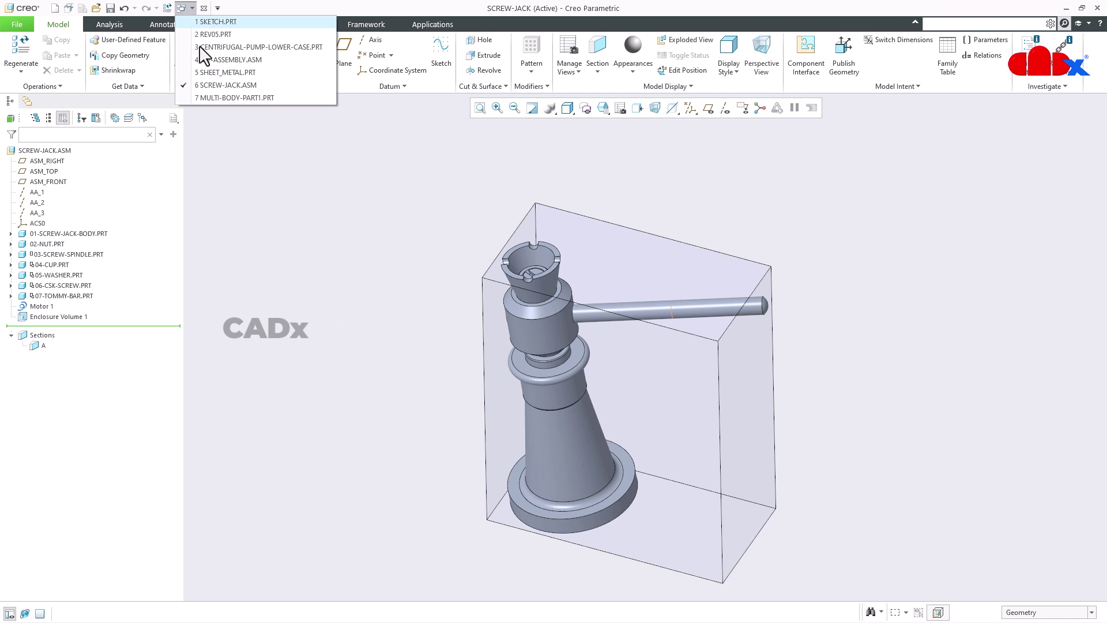
pyautogui.click(216, 72)
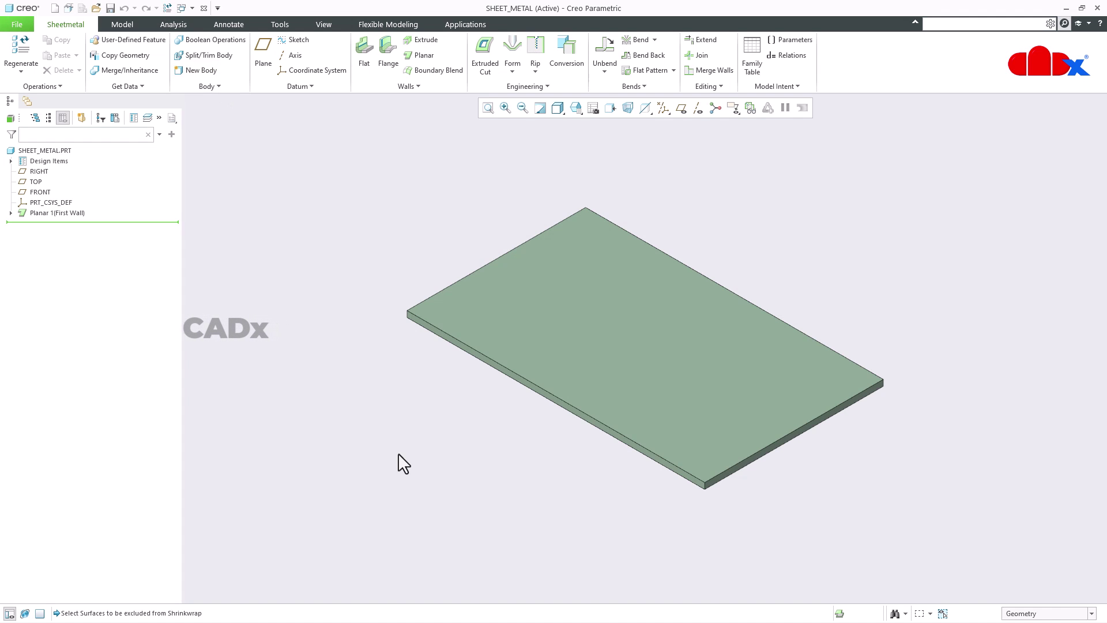
pyautogui.click(364, 57)
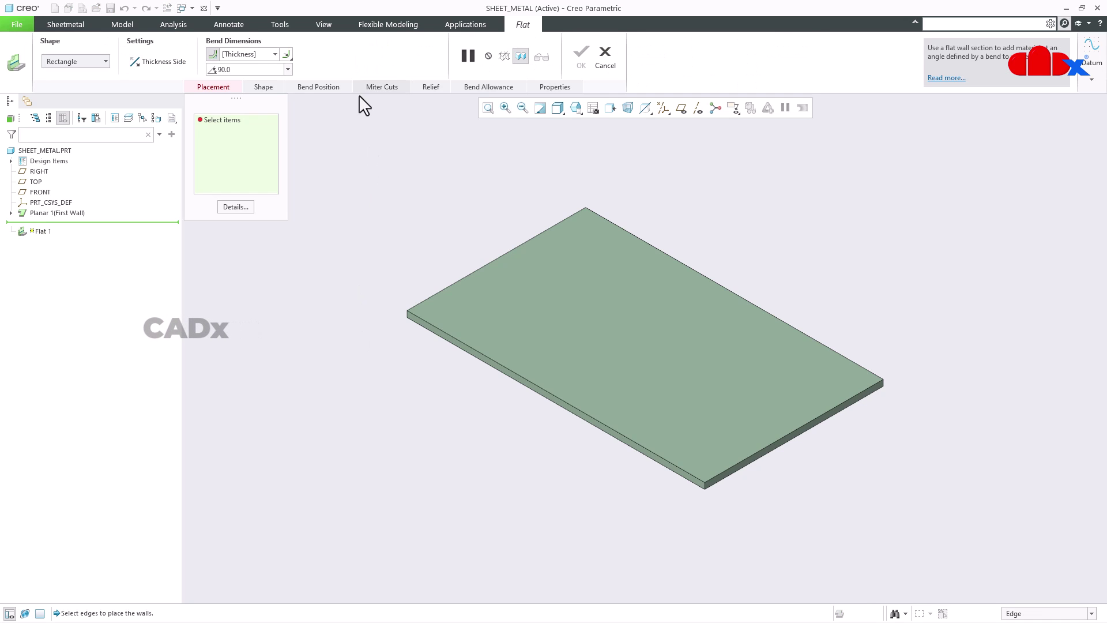
pyautogui.click(532, 397)
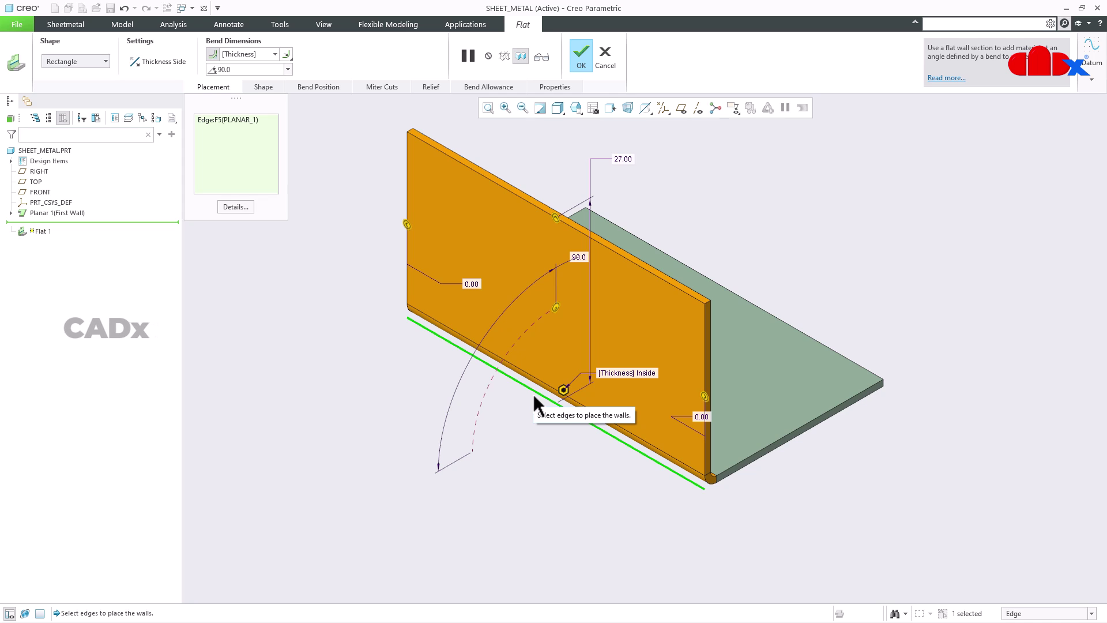
# Make the flat wall a trapezoid and orbit around to inspect it.
pyautogui.click(99, 61)
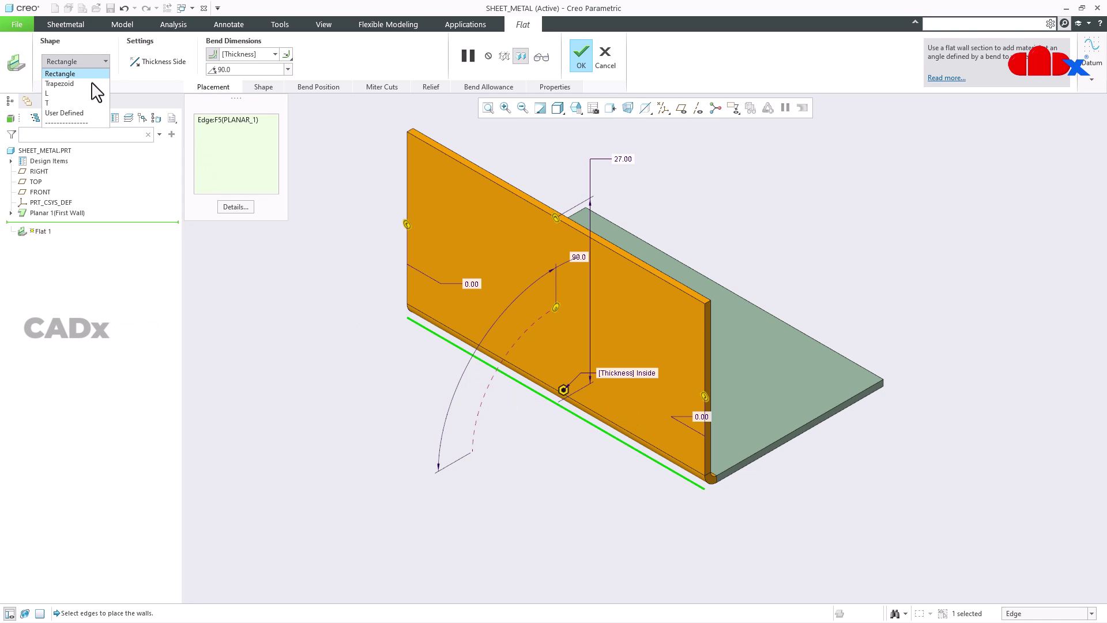
pyautogui.click(60, 84)
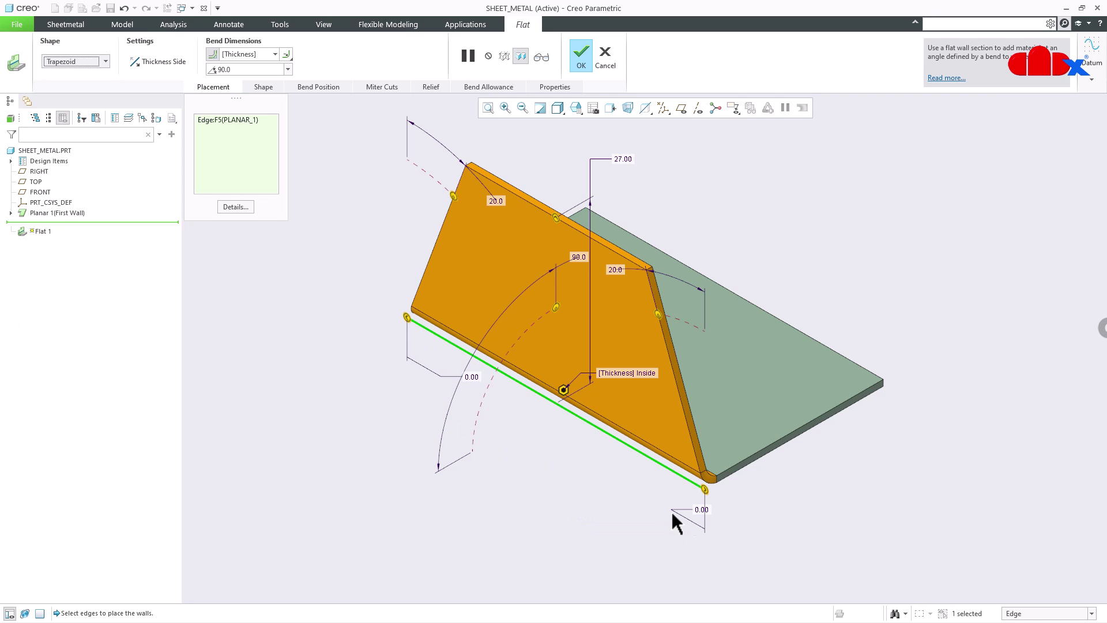
pyautogui.moveTo(732, 501); pyautogui.dragTo(808, 470, button='middle')
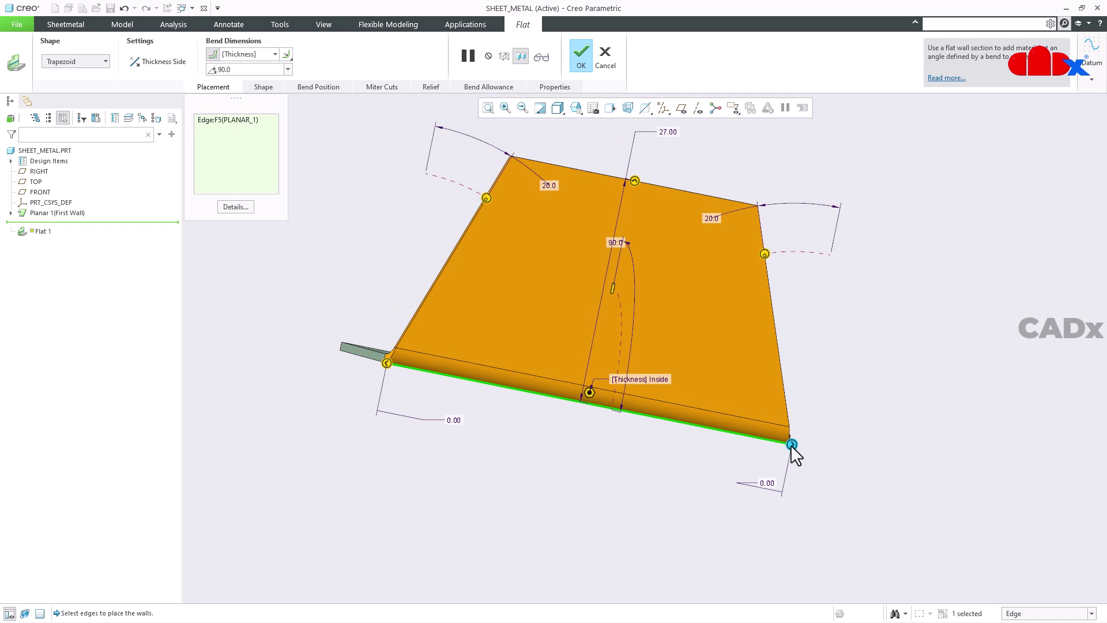
pyautogui.moveTo(701, 494); pyautogui.dragTo(576, 432, button='middle')
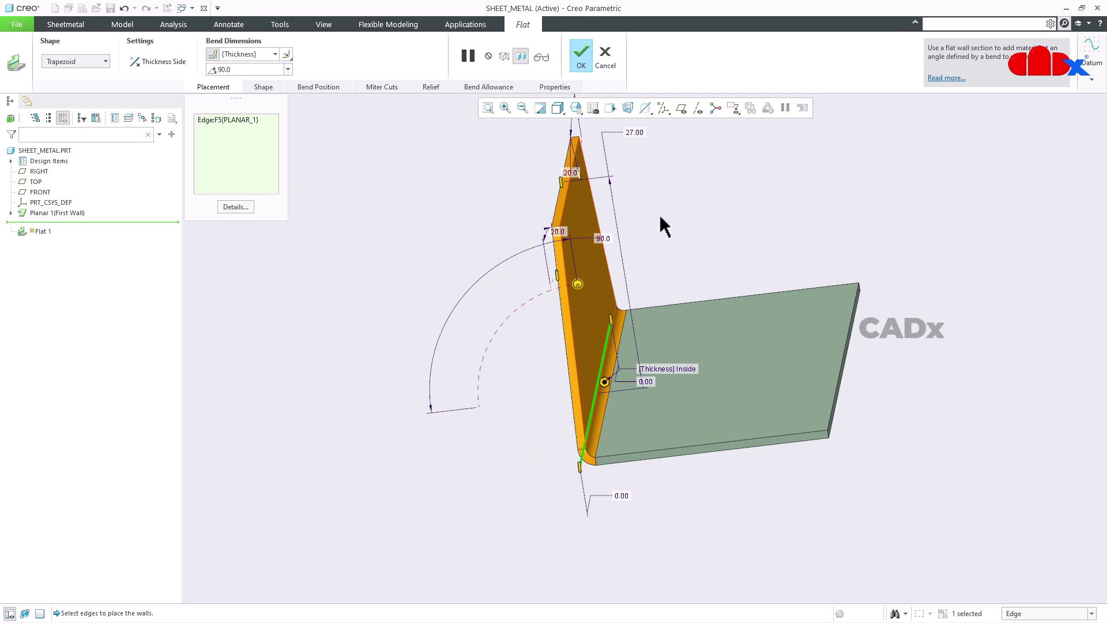
pyautogui.moveTo(683, 253)
pyautogui.mouseDown(button='middle')
pyautogui.moveTo(700, 240)
pyautogui.moveTo(679, 247)
pyautogui.mouseUp(button='middle')
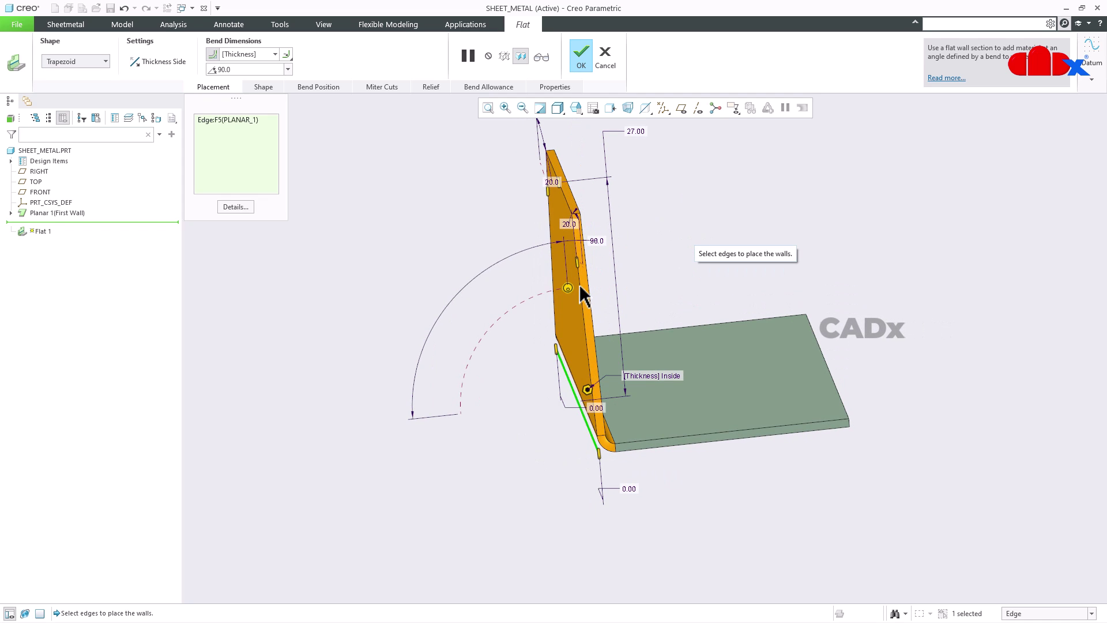
pyautogui.moveTo(554, 464)
pyautogui.mouseDown(button='middle')
pyautogui.moveTo(605, 460)
pyautogui.moveTo(628, 485)
pyautogui.moveTo(638, 454)
pyautogui.moveTo(637, 468)
pyautogui.moveTo(629, 453)
pyautogui.moveTo(589, 448)
pyautogui.moveTo(652, 465)
pyautogui.mouseUp(button='middle')
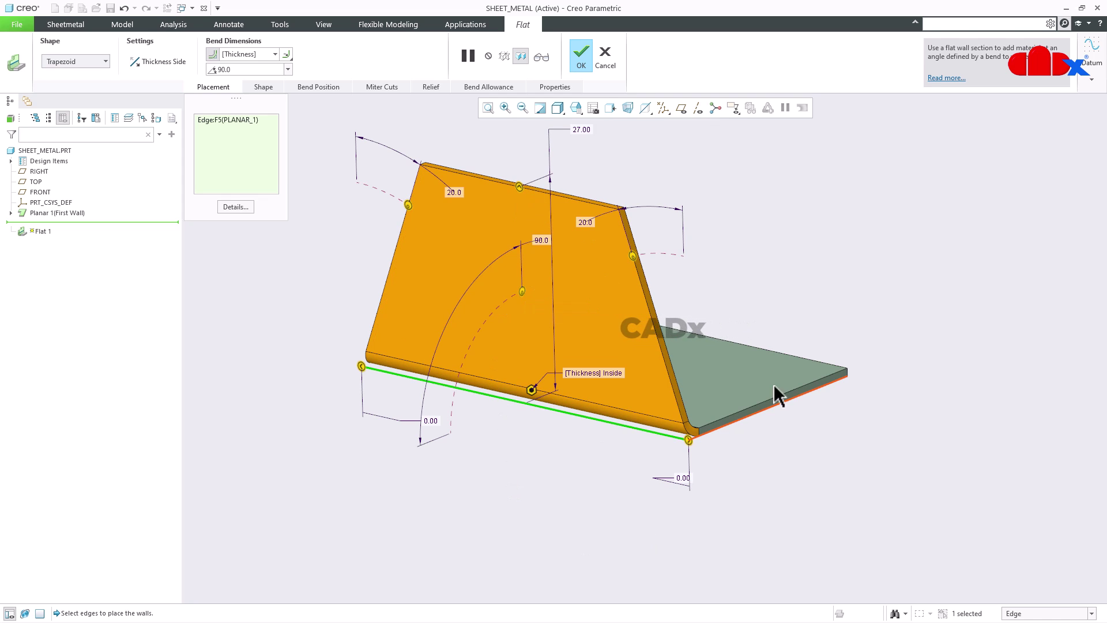
# Drag the wall's bend angle to 97.0, then to 60.0.
pyautogui.moveTo(579, 460); pyautogui.dragTo(576, 462, button='middle')
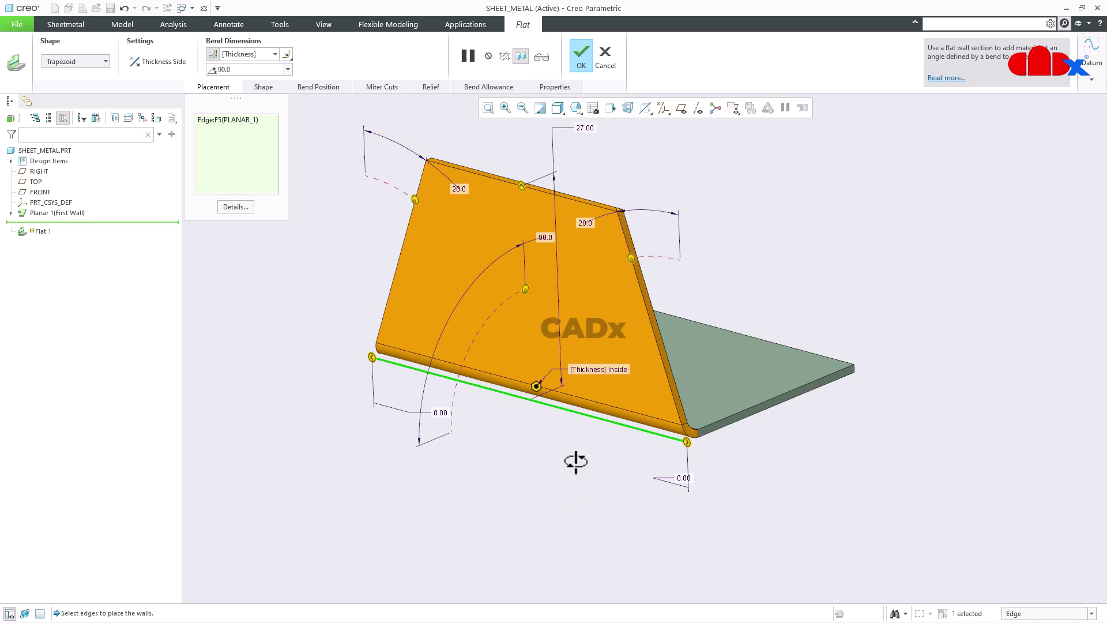
pyautogui.moveTo(575, 454); pyautogui.dragTo(546, 453, button='middle')
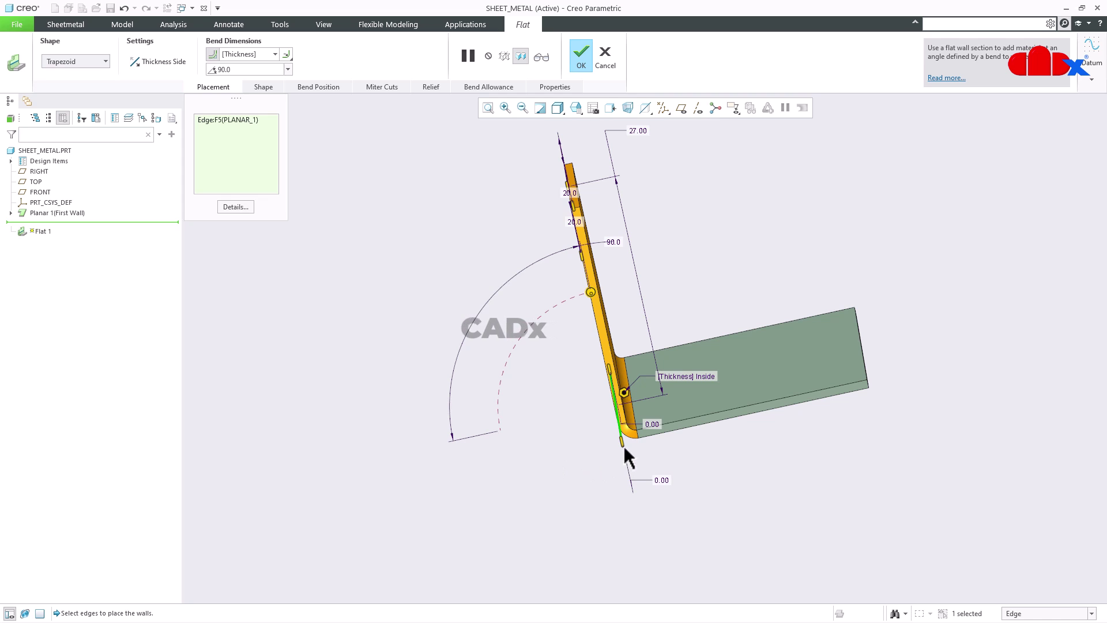
pyautogui.moveTo(673, 460); pyautogui.dragTo(629, 383, button='middle')
pyautogui.moveTo(596, 288); pyautogui.dragTo(569, 257)
pyautogui.moveTo(568, 258); pyautogui.dragTo(647, 371, button='middle')
pyautogui.moveTo(662, 420); pyautogui.dragTo(673, 420, button='middle')
pyautogui.moveTo(594, 410)
pyautogui.mouseDown(button='middle')
pyautogui.moveTo(611, 309)
pyautogui.moveTo(630, 287)
pyautogui.moveTo(478, 292)
pyautogui.mouseUp(button='middle')
# Widen the left side angle to 33.0, shorten the height to 13.10, and swing the wall to 105.0°.
pyautogui.moveTo(465, 274); pyautogui.dragTo(500, 295)
pyautogui.moveTo(621, 344); pyautogui.dragTo(577, 334, button='middle')
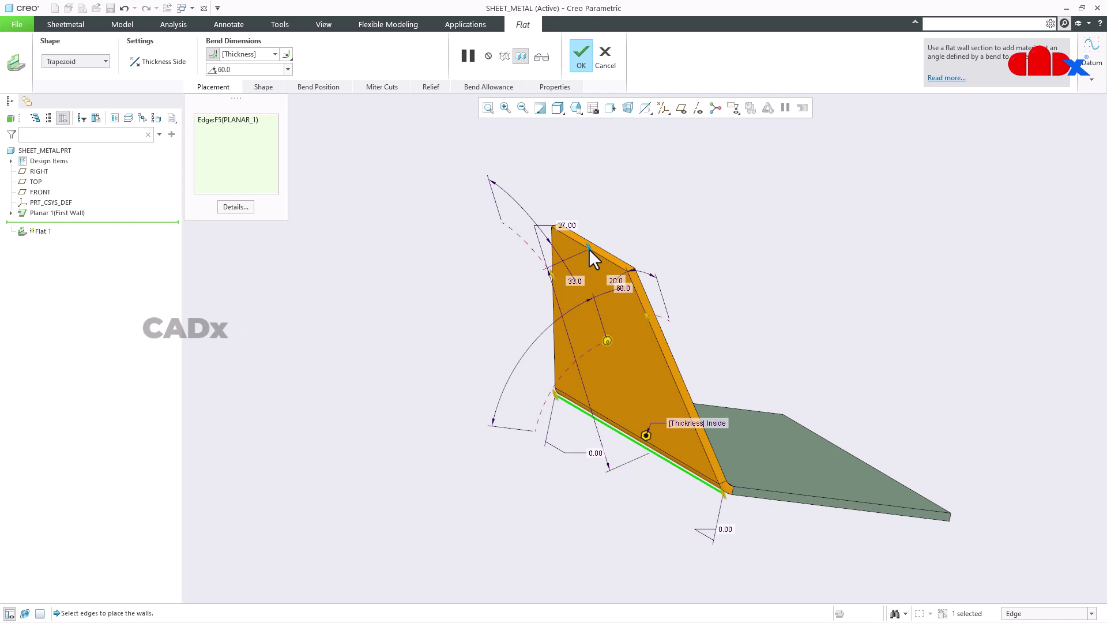
pyautogui.moveTo(589, 248); pyautogui.dragTo(630, 404)
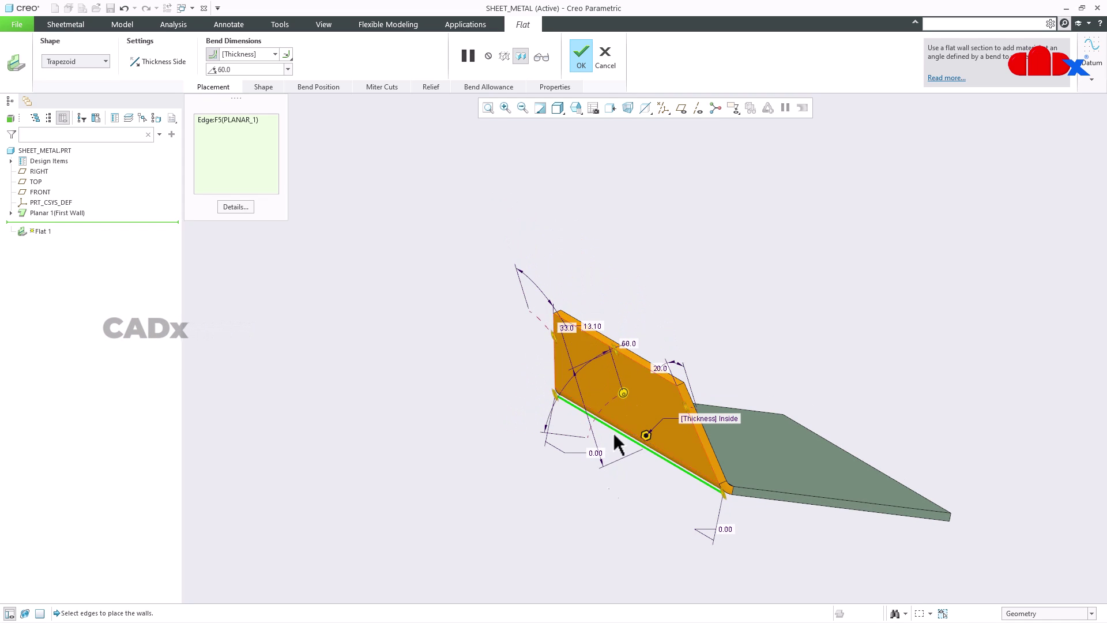
pyautogui.moveTo(659, 494); pyautogui.dragTo(600, 384, button='middle')
pyautogui.moveTo(594, 364); pyautogui.dragTo(586, 388)
pyautogui.moveTo(618, 396); pyautogui.dragTo(822, 519, button='middle')
# Offset the trapezoid ends by 7.20 and 8.50, with side angles of 5.00 and 7.00.
pyautogui.moveTo(836, 492); pyautogui.dragTo(775, 486)
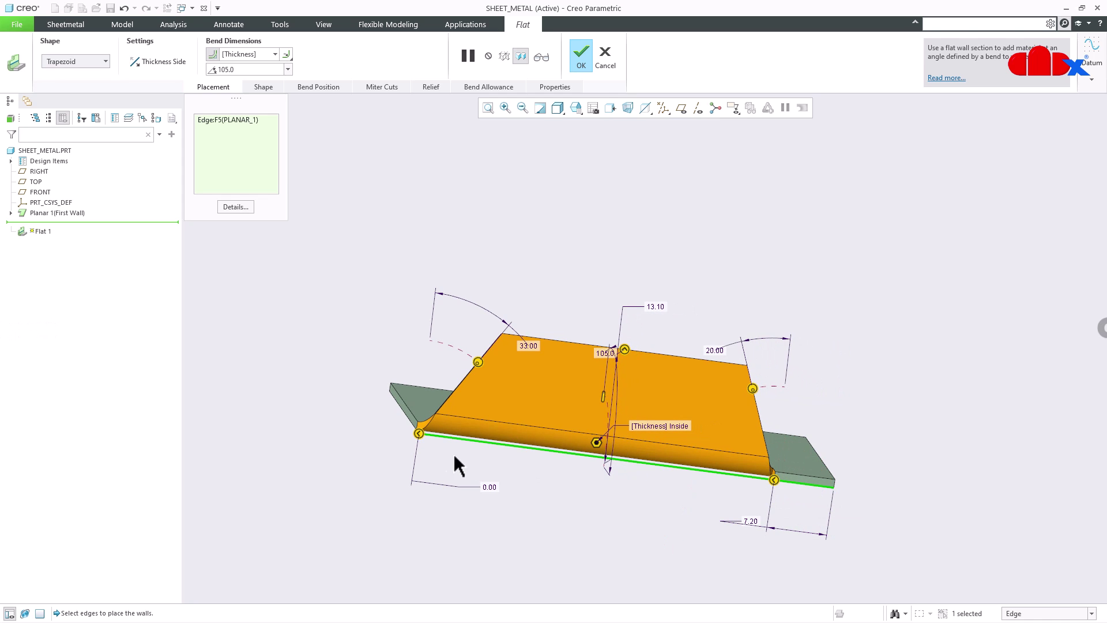
pyautogui.moveTo(421, 434); pyautogui.dragTo(494, 445)
pyautogui.moveTo(494, 445); pyautogui.dragTo(623, 607, button='middle')
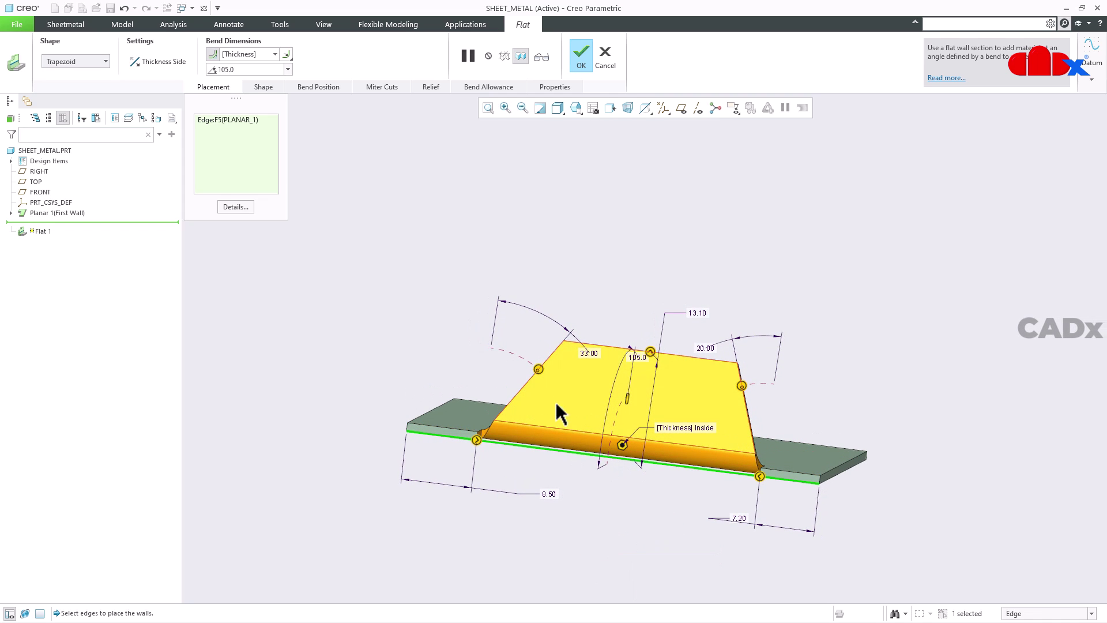
pyautogui.moveTo(540, 371); pyautogui.dragTo(499, 351)
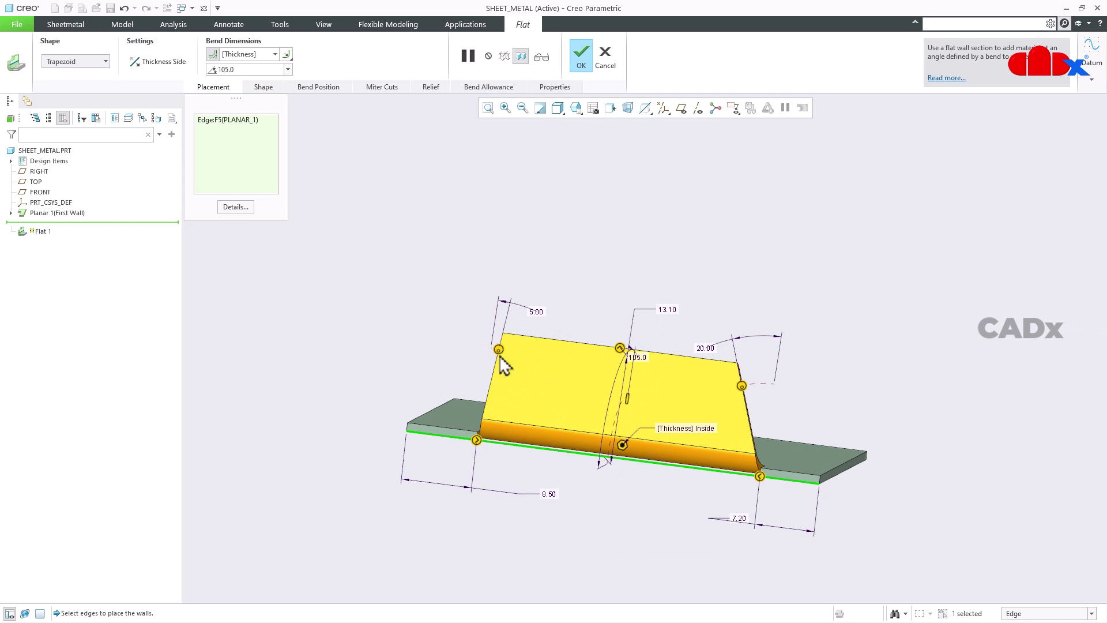
pyautogui.moveTo(743, 386); pyautogui.dragTo(763, 387)
pyautogui.moveTo(731, 480); pyautogui.dragTo(651, 520, button='middle')
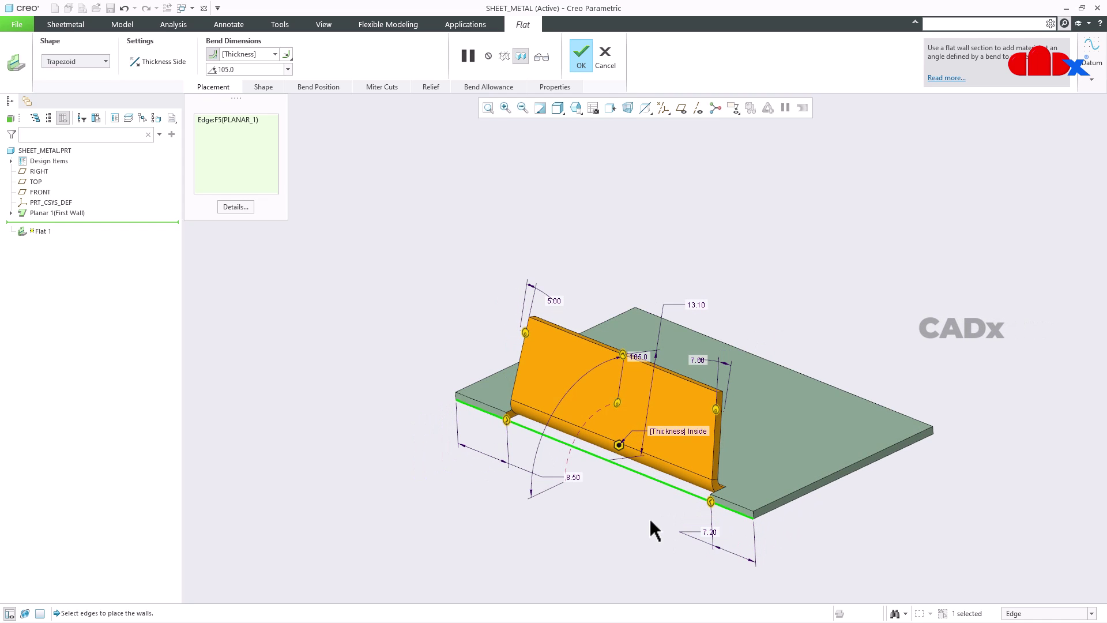
# Cancel the trapezoid flat wall and confirm discarding it.
pyautogui.click(606, 56)
pyautogui.click(555, 338)
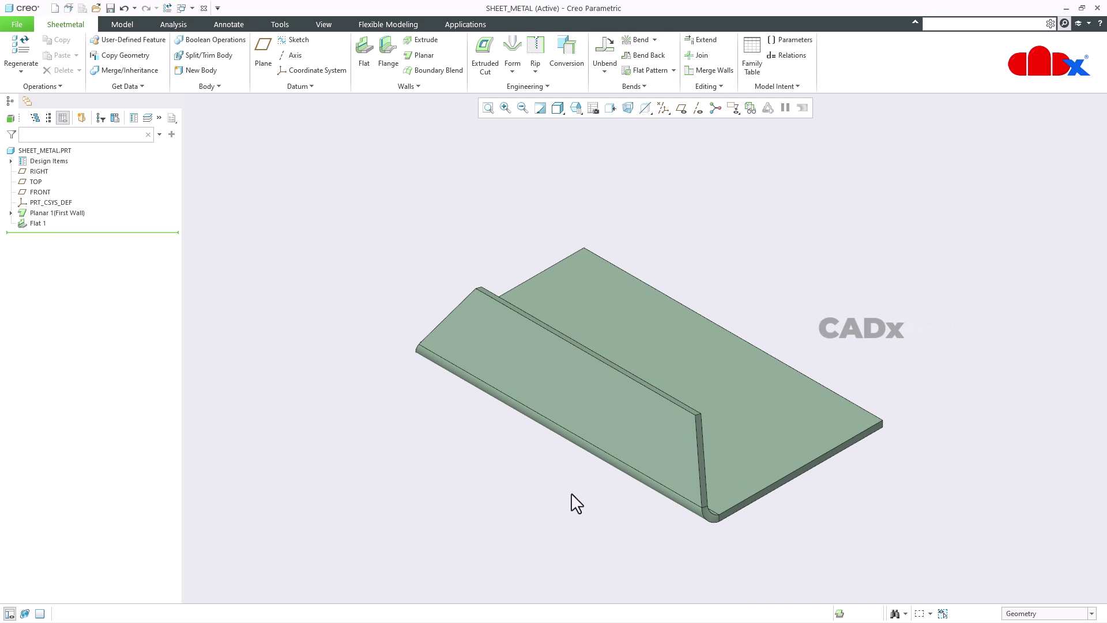
pyautogui.click(186, 9)
# Switch to REV05 and delete the pattern of Hole 2.
pyautogui.click(203, 32)
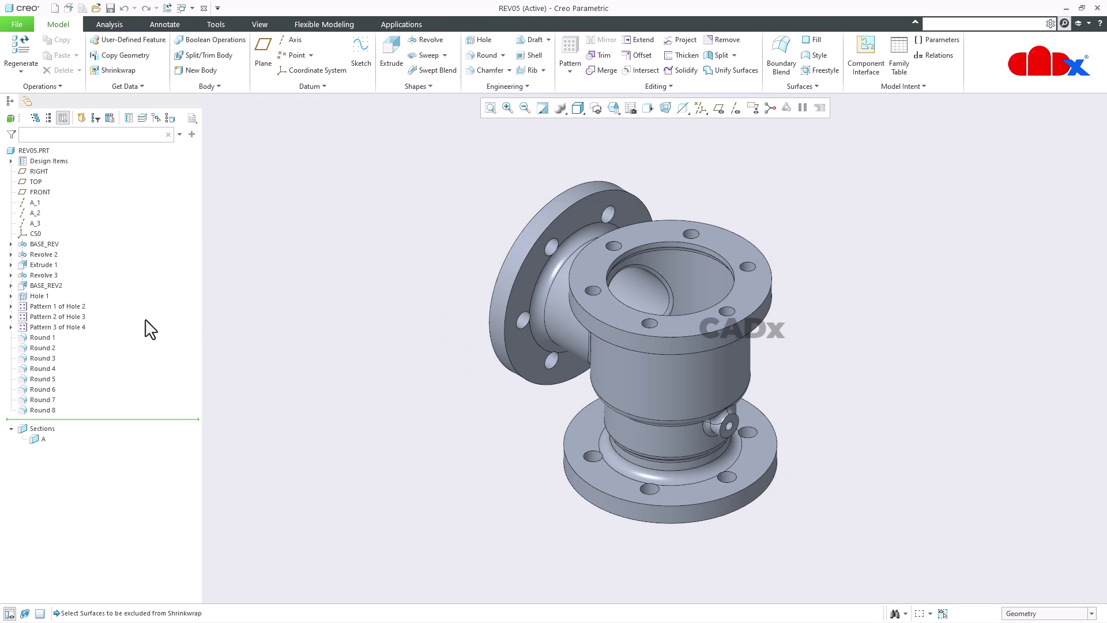
pyautogui.rightClick(76, 306)
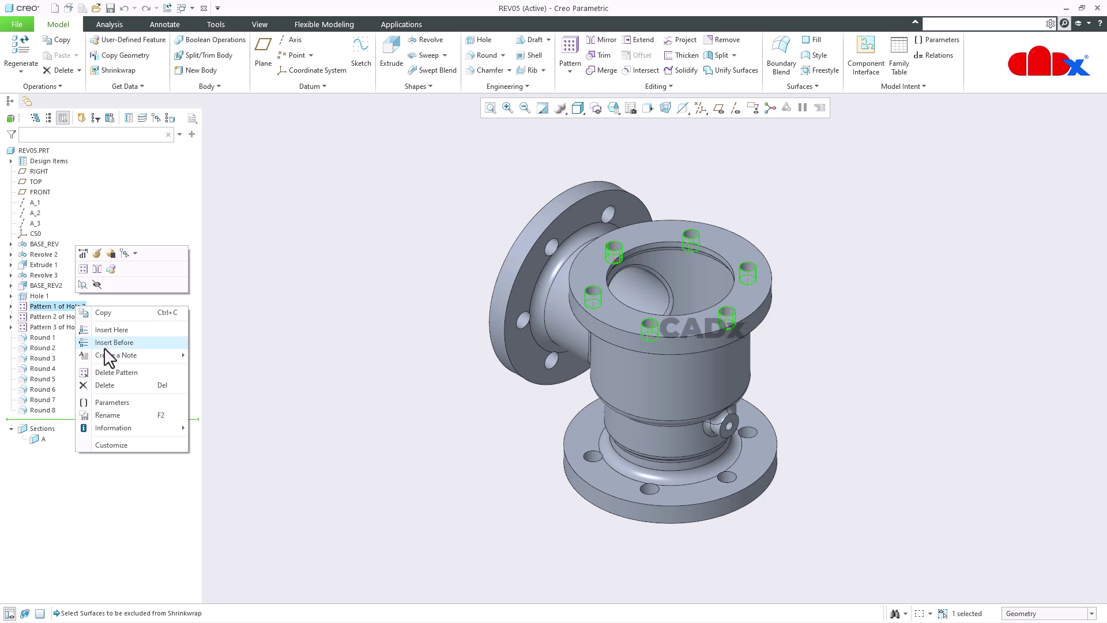
pyautogui.click(117, 372)
# Try a Point-type pattern of Hole 2, then cancel and discard it.
pyautogui.click(45, 309)
pyautogui.click(569, 46)
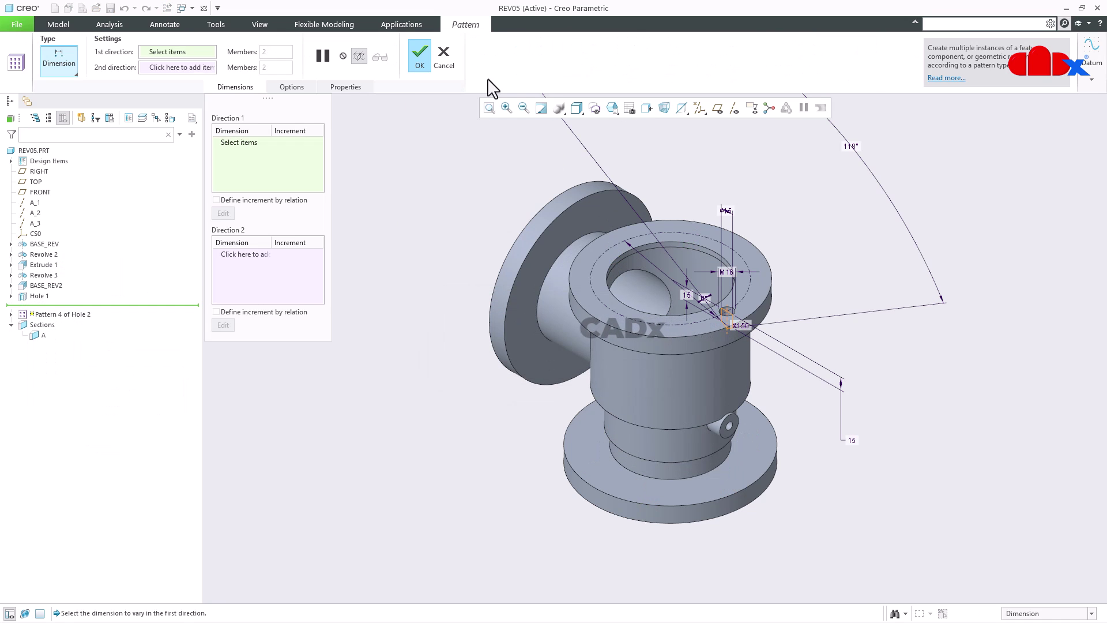
pyautogui.click(68, 75)
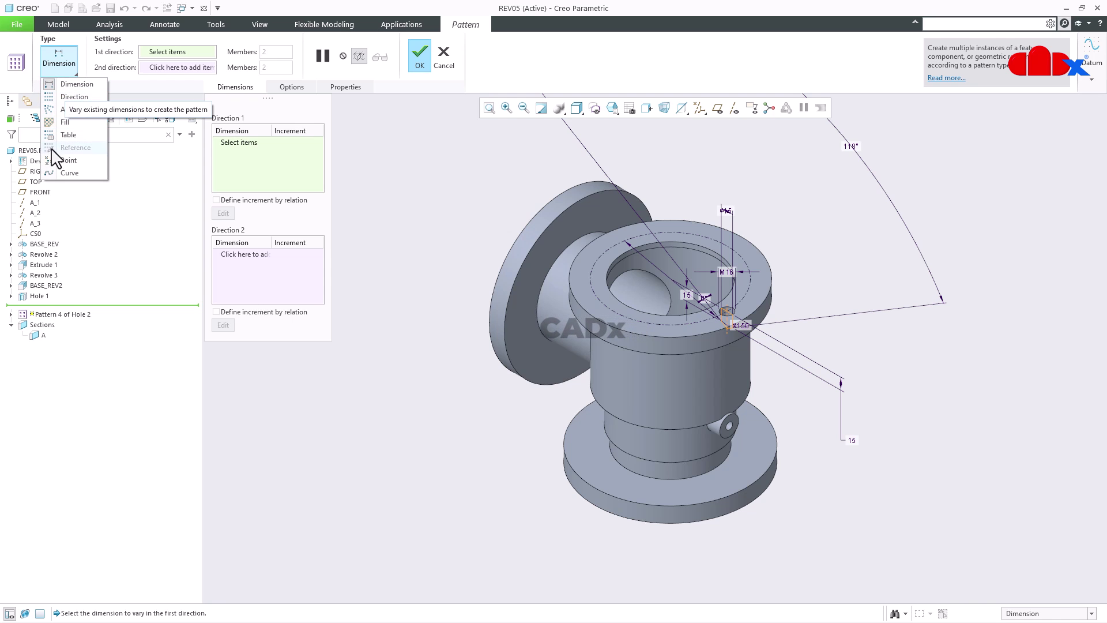
pyautogui.click(64, 157)
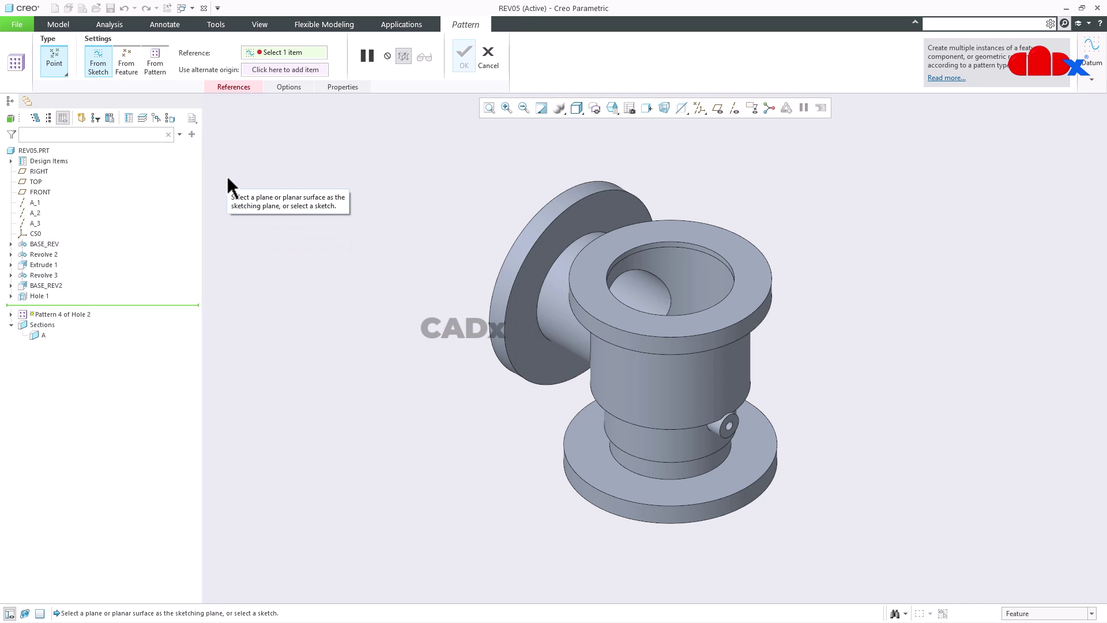
pyautogui.click(488, 55)
pyautogui.click(552, 339)
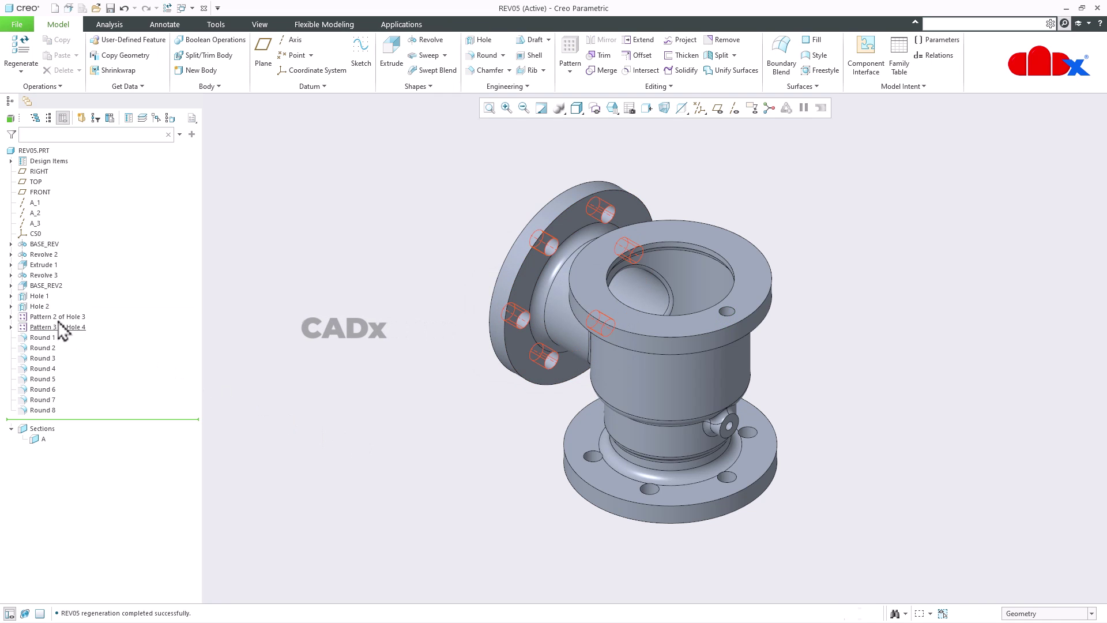
pyautogui.click(41, 306)
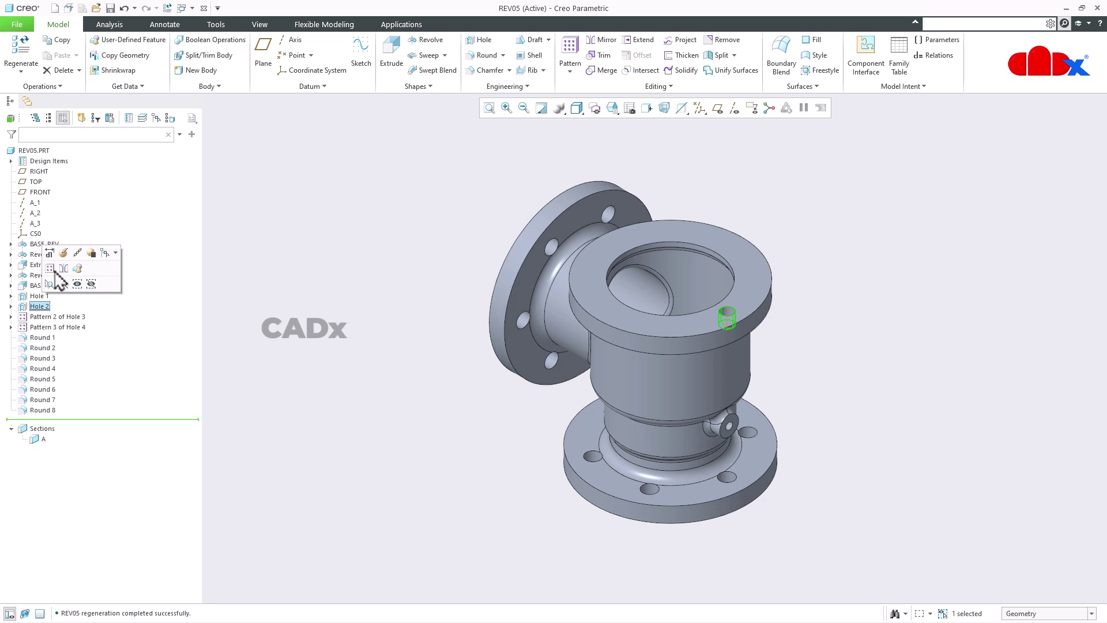
pyautogui.click(50, 269)
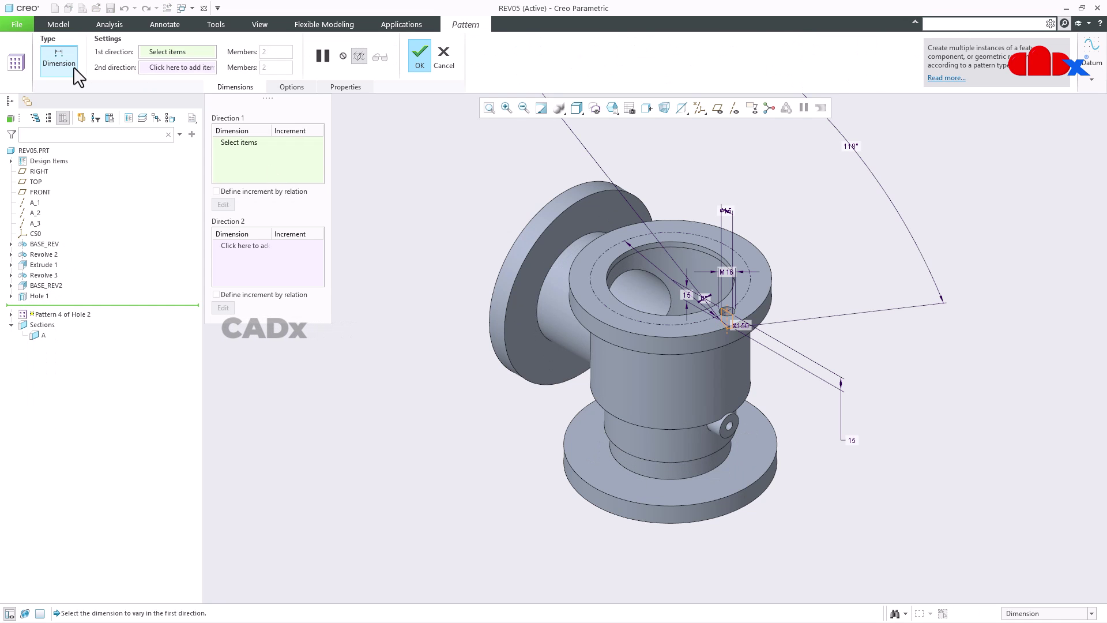
pyautogui.click(73, 68)
pyautogui.click(68, 162)
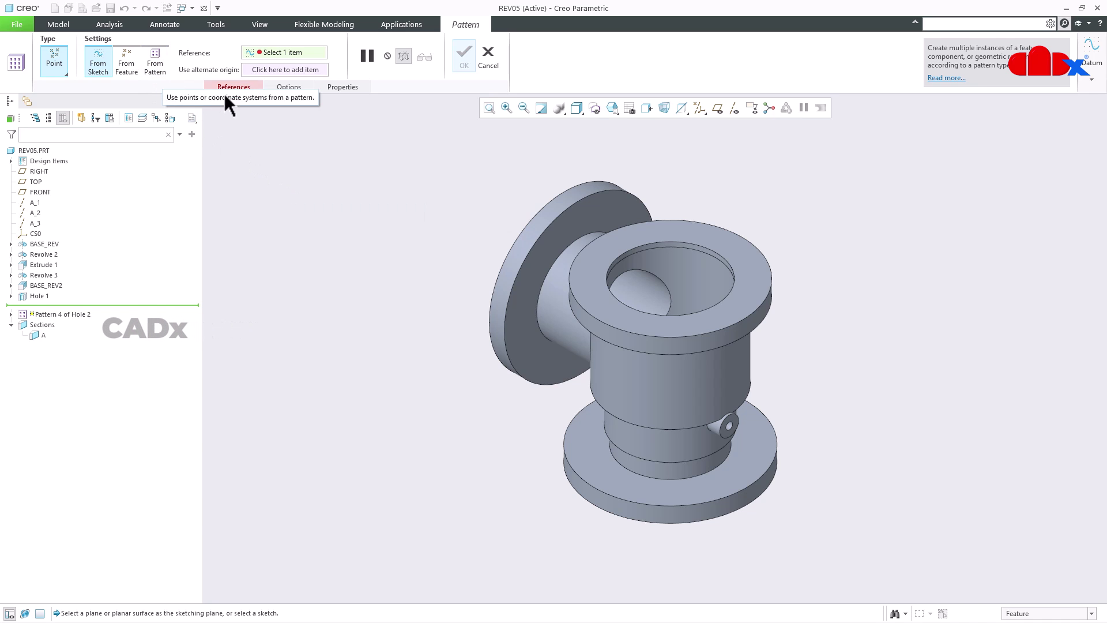
pyautogui.click(289, 87)
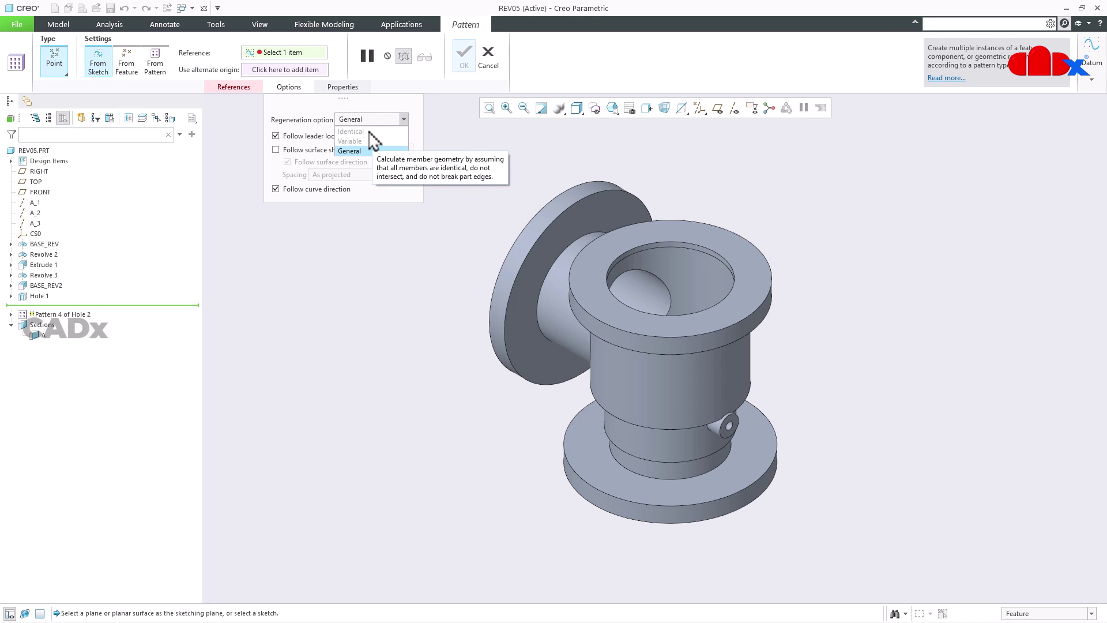
pyautogui.click(289, 87)
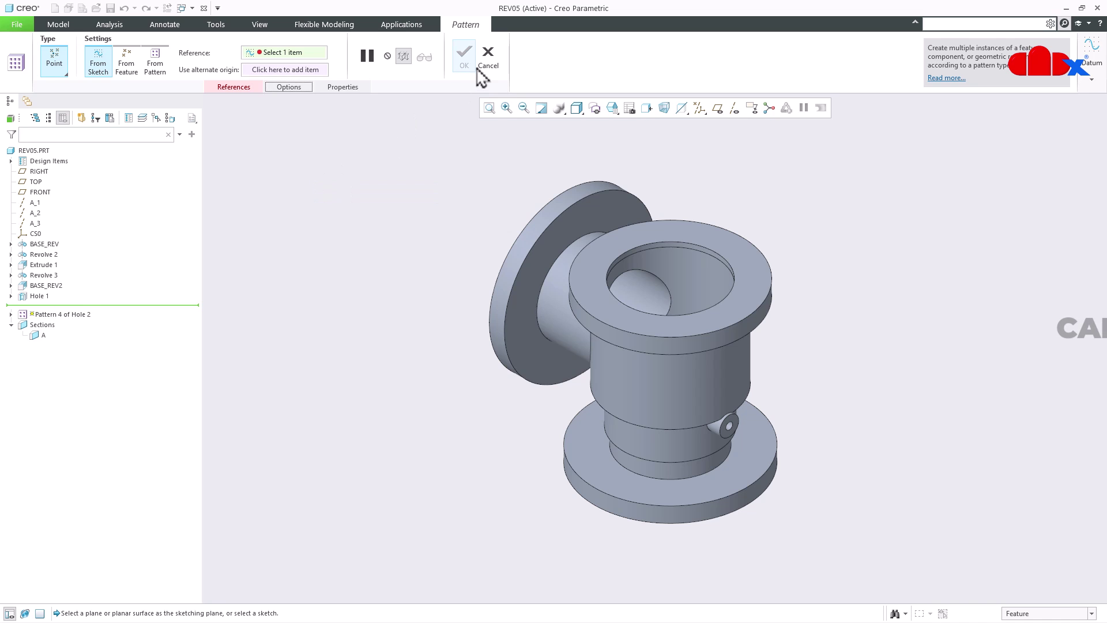
pyautogui.click(490, 58)
pyautogui.click(545, 341)
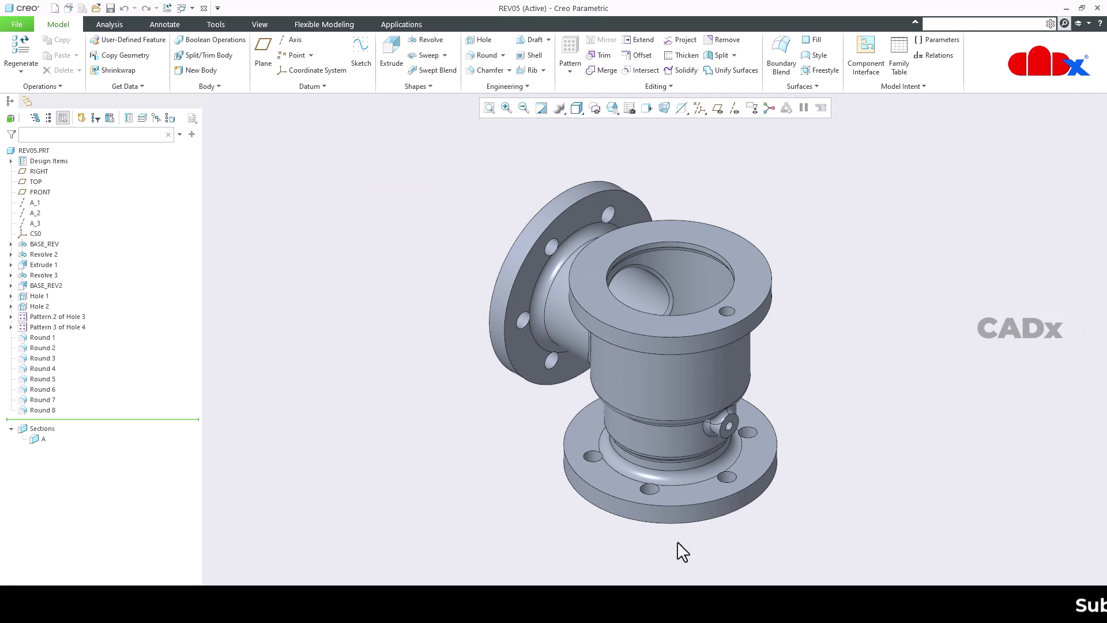
# In BODIES.PRT, preview a Remove Body keeping only Body 4 via Not Selected, then cancel.
pyautogui.click(191, 8)
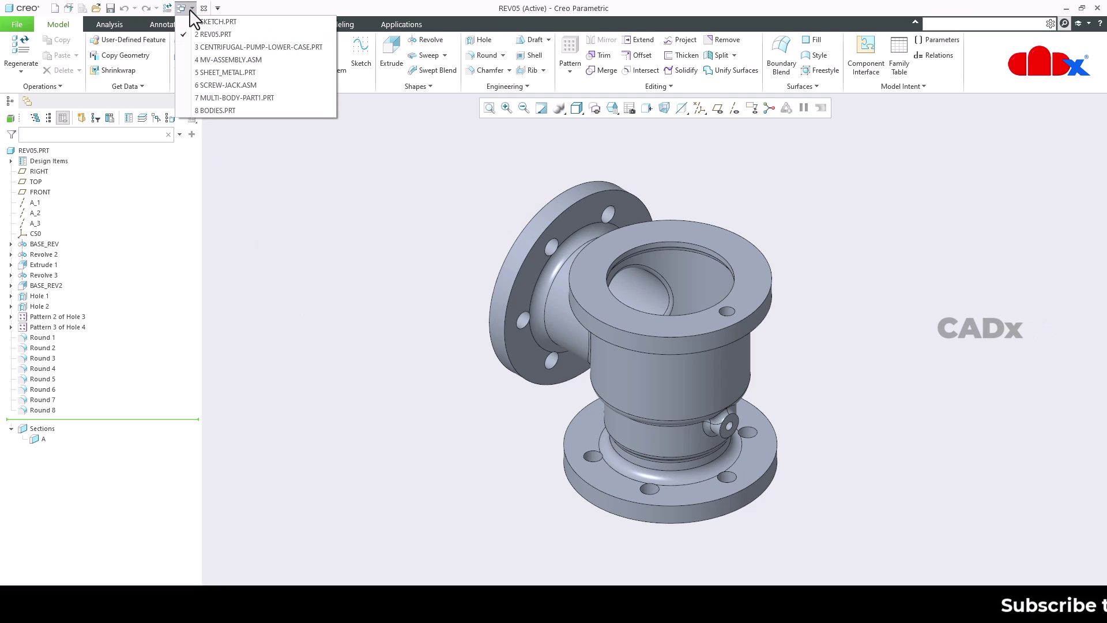
pyautogui.click(223, 110)
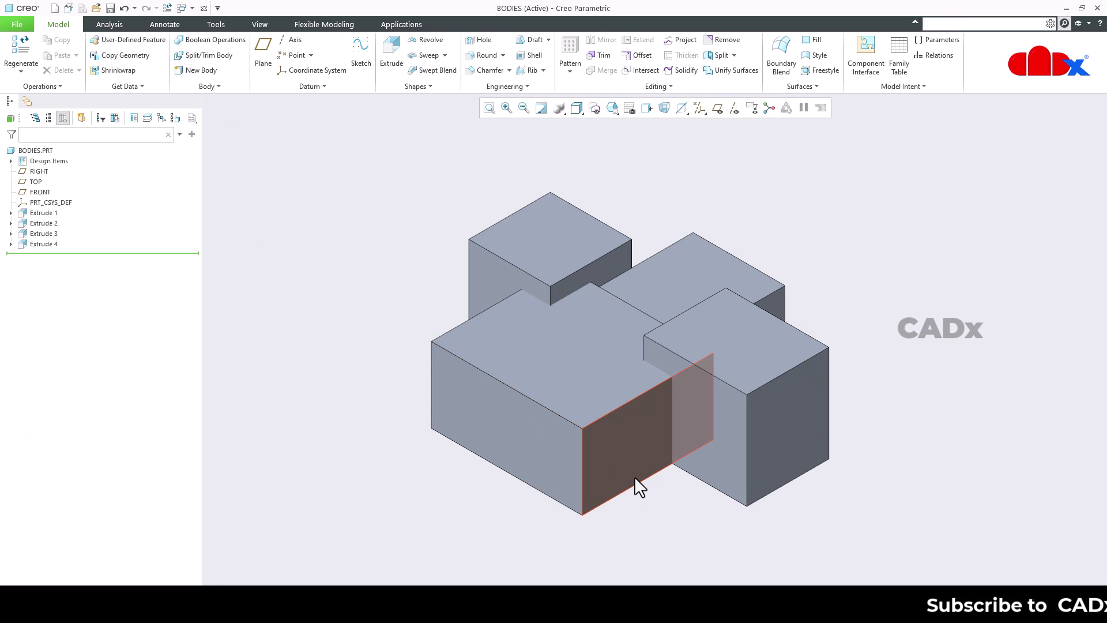
pyautogui.click(216, 99)
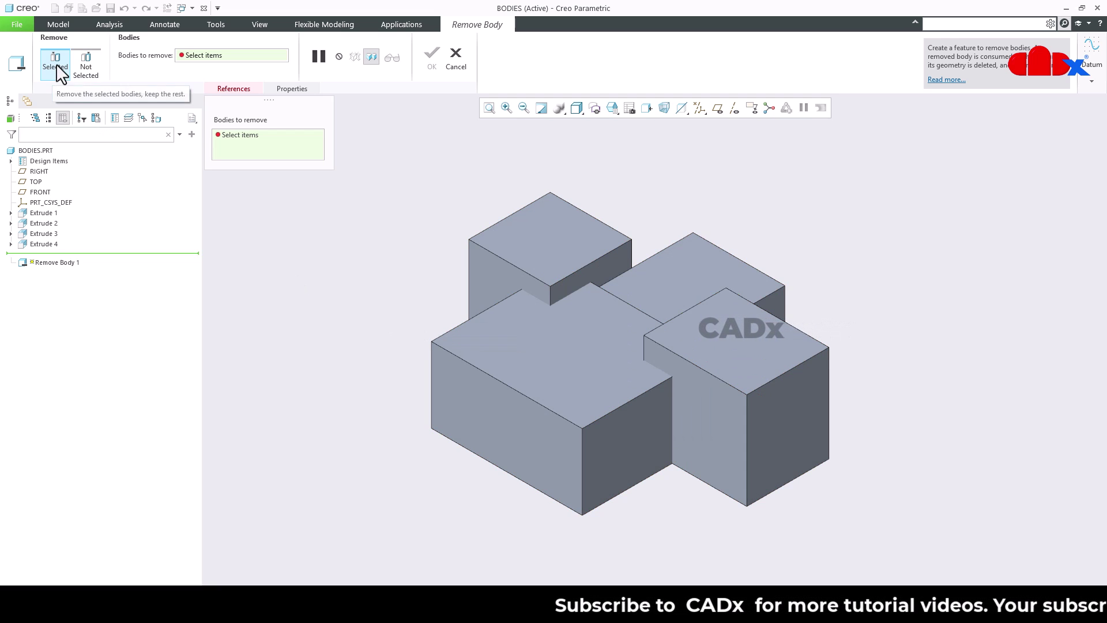
pyautogui.click(542, 379)
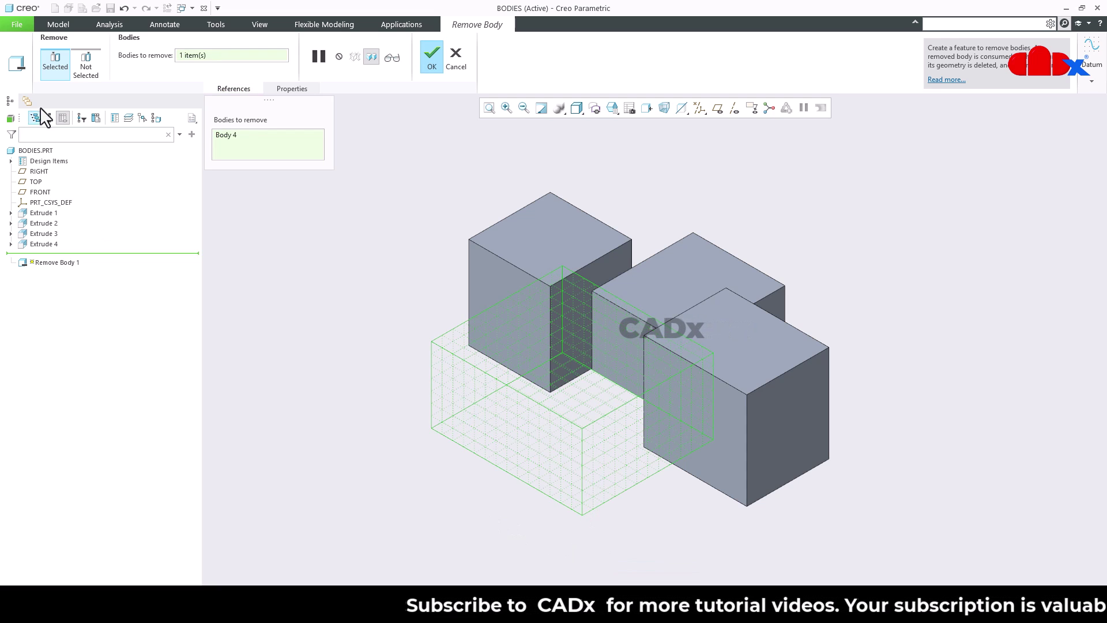
pyautogui.click(89, 69)
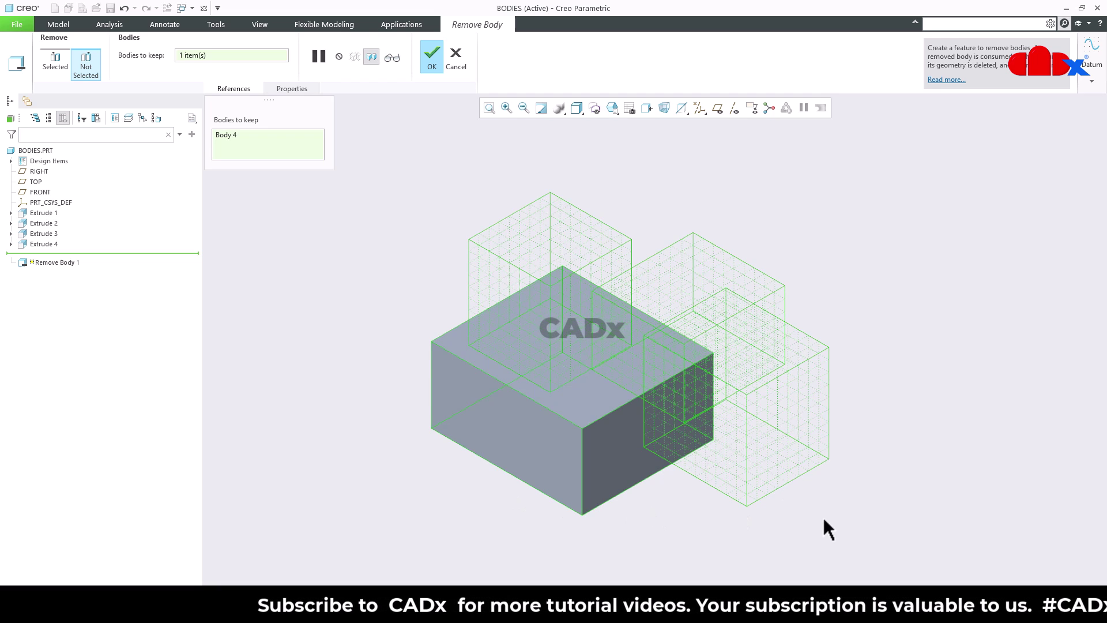
pyautogui.click(459, 69)
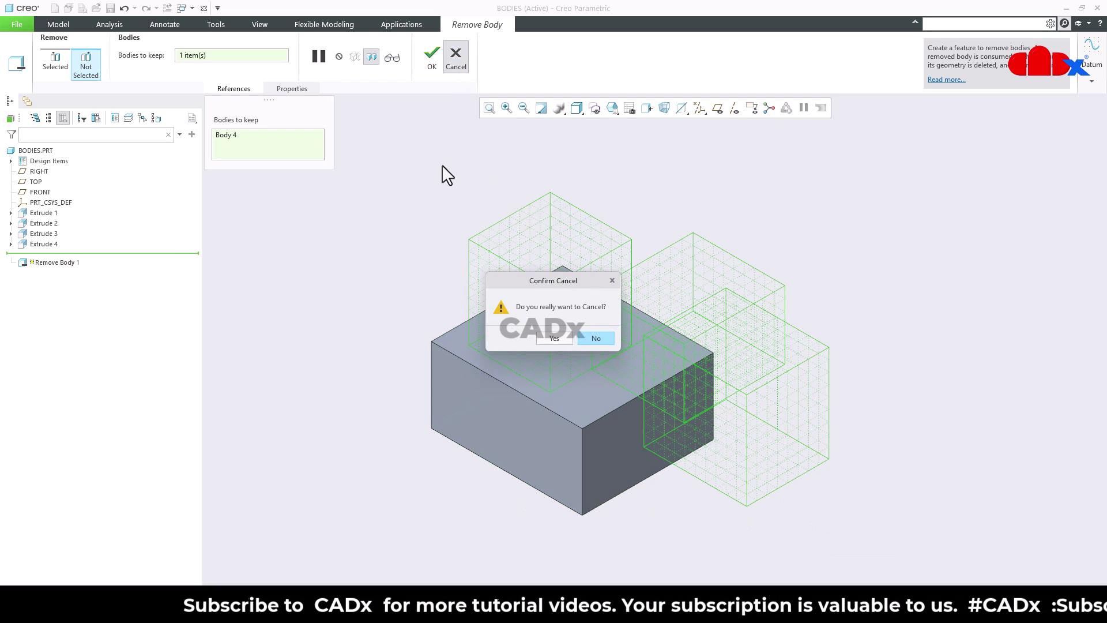